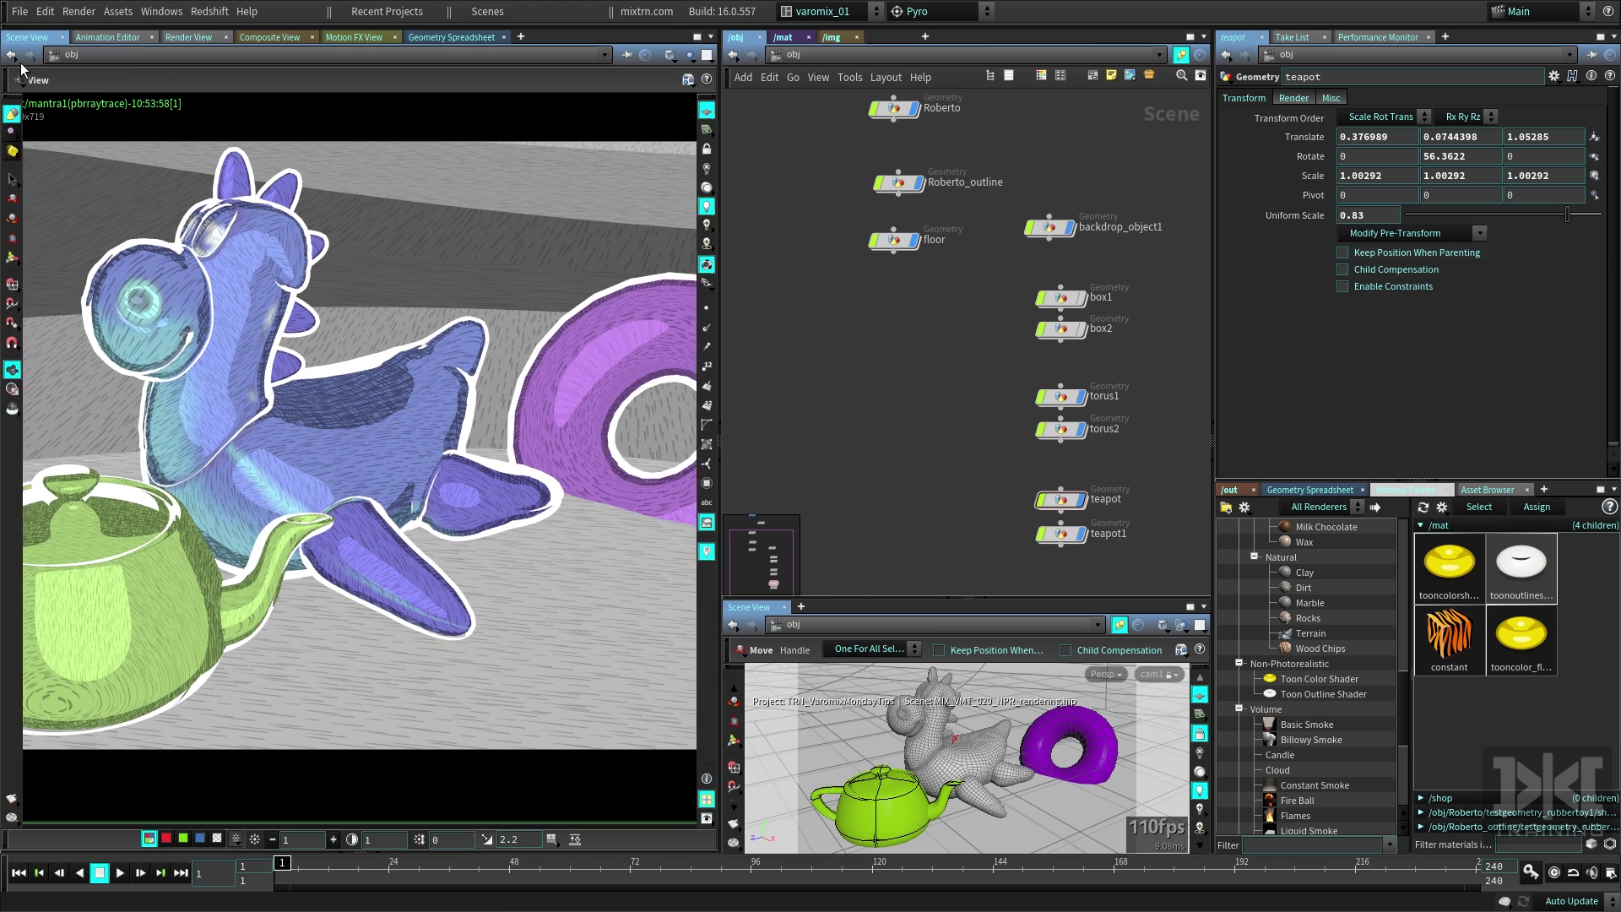
- Add a Roberto rubber toy test geometry object to the empty scene and frame it in the viewport
left_click_drag(281, 478, 458, 474)
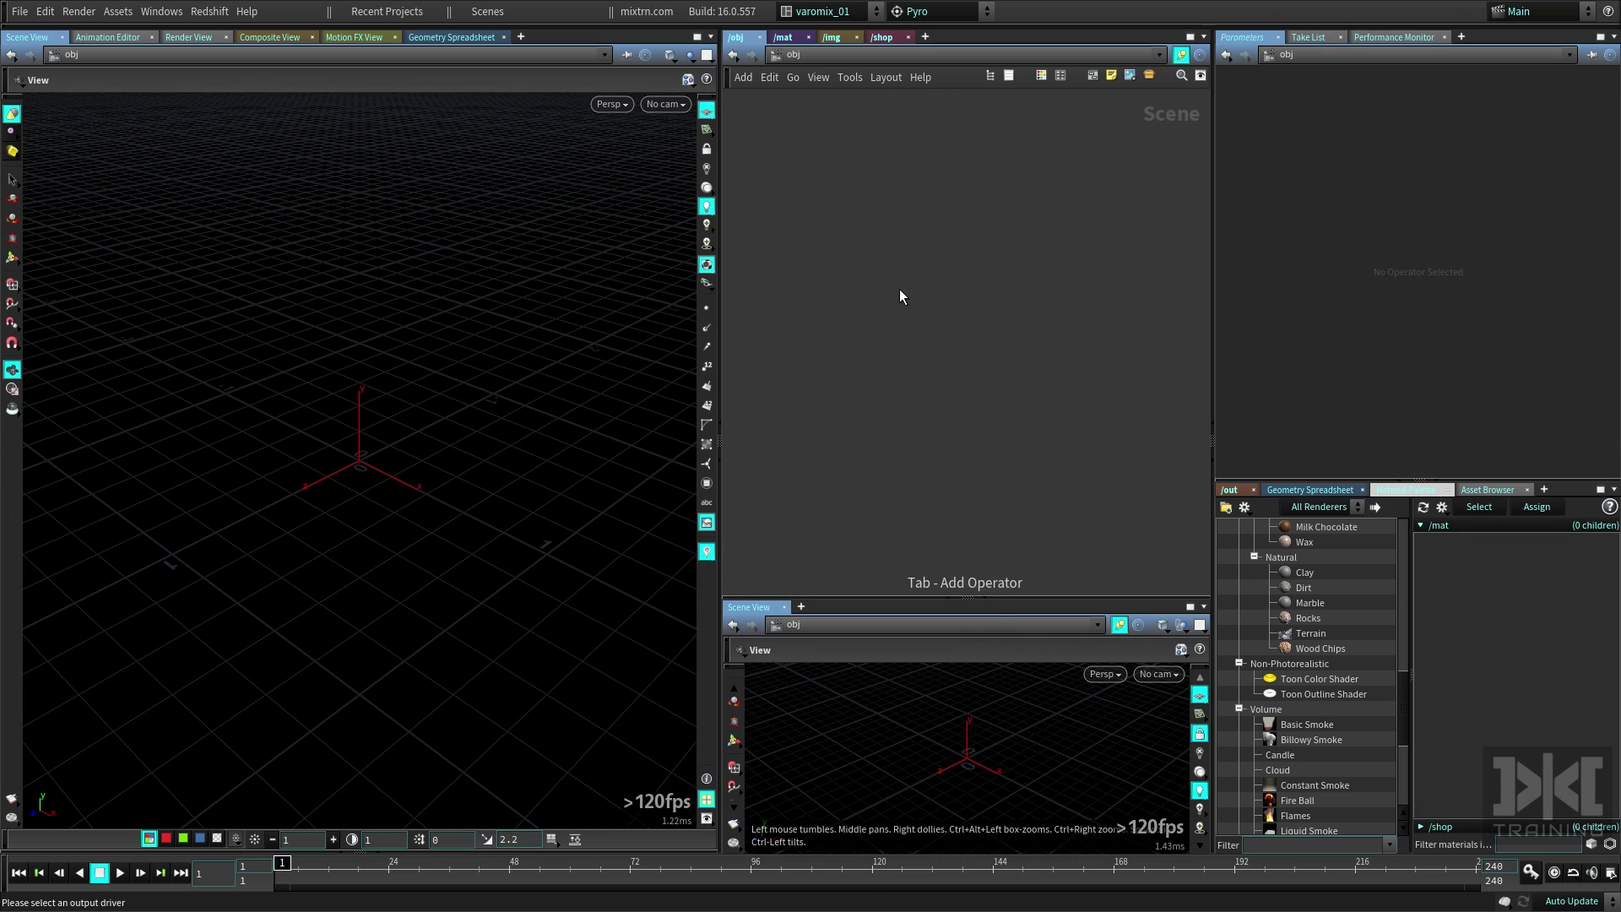
key("Tab")
type("rob")
key("Return")
key("Return")
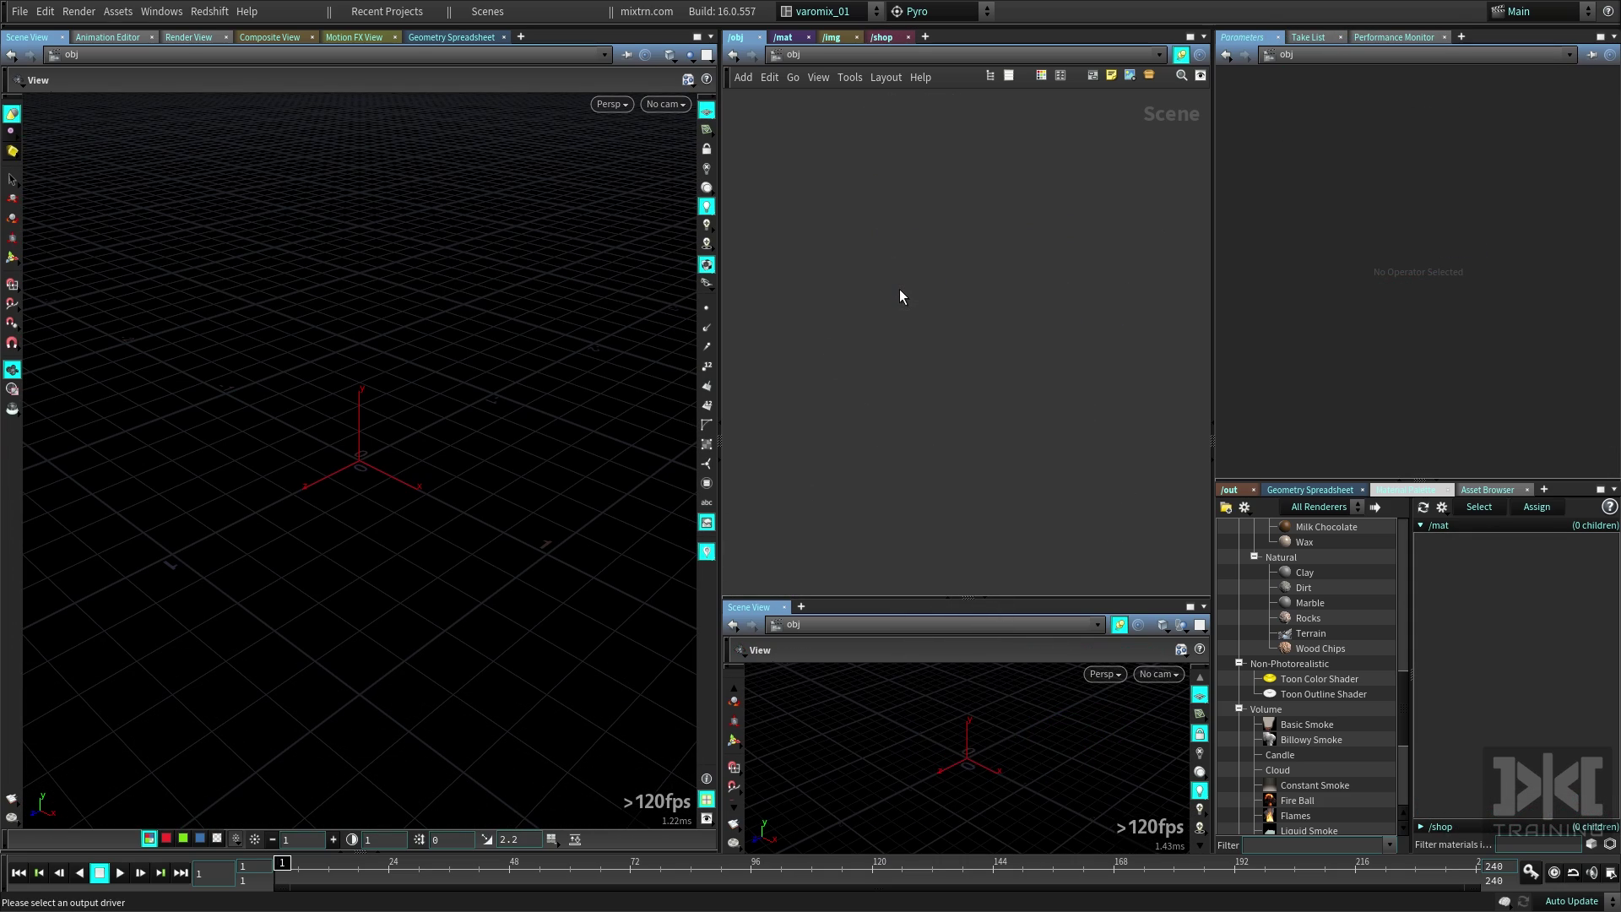
middle_click_drag(485, 336, 505, 377)
left_click_drag(505, 377, 477, 359)
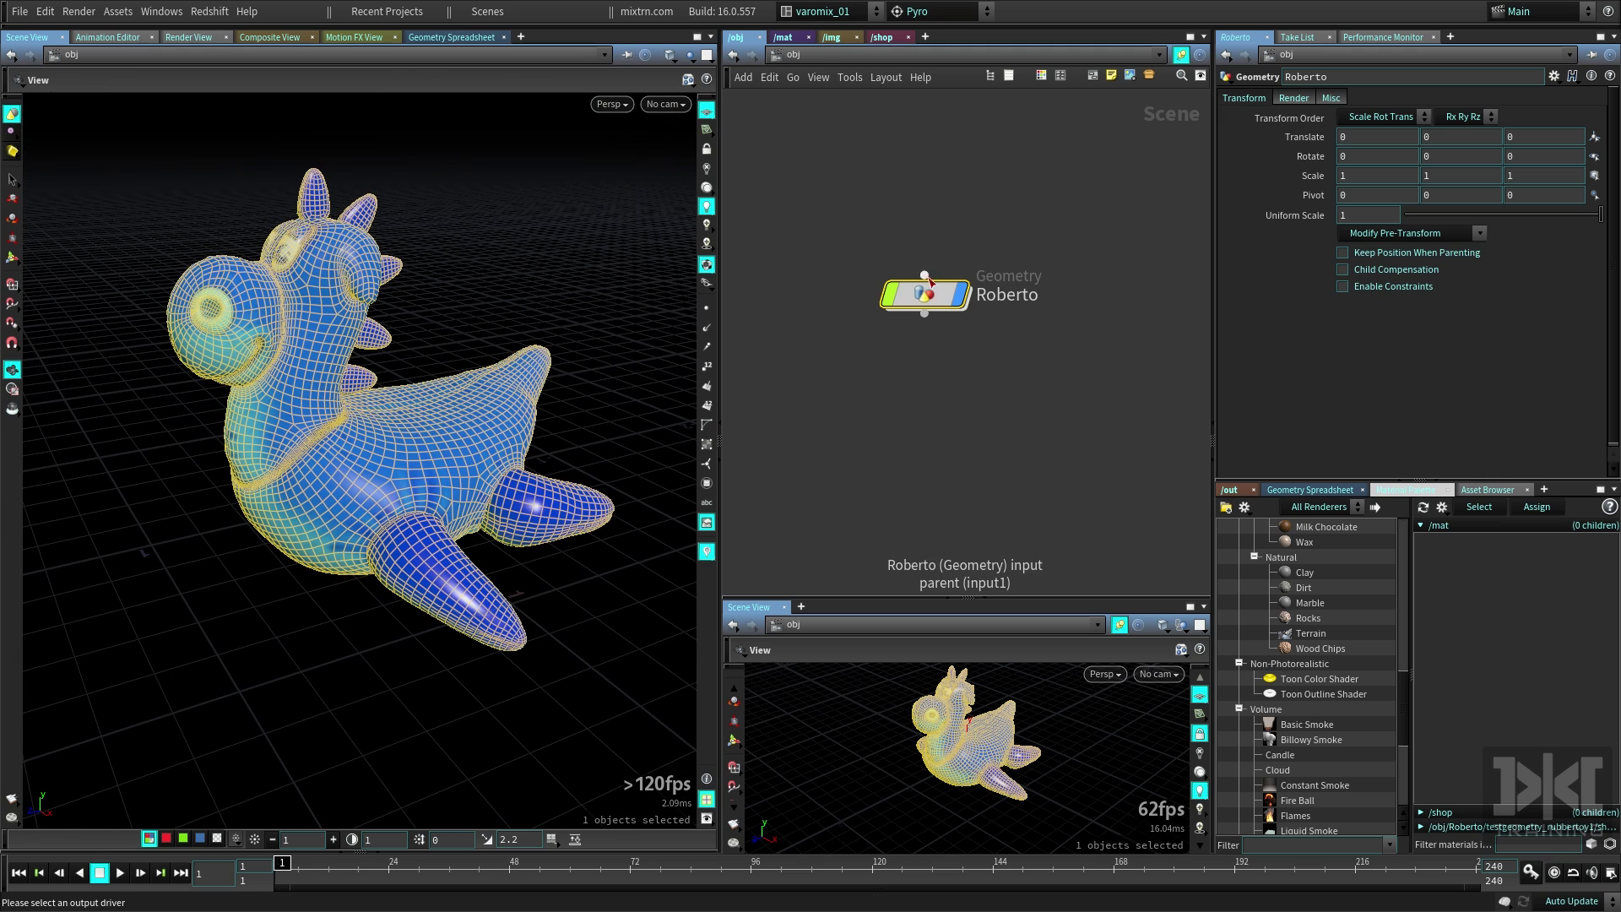
- Go inside the Roberto object and turn off the Add Shader option on its rubber toy test geometry node
double_click(924, 293)
left_click(1380, 154)
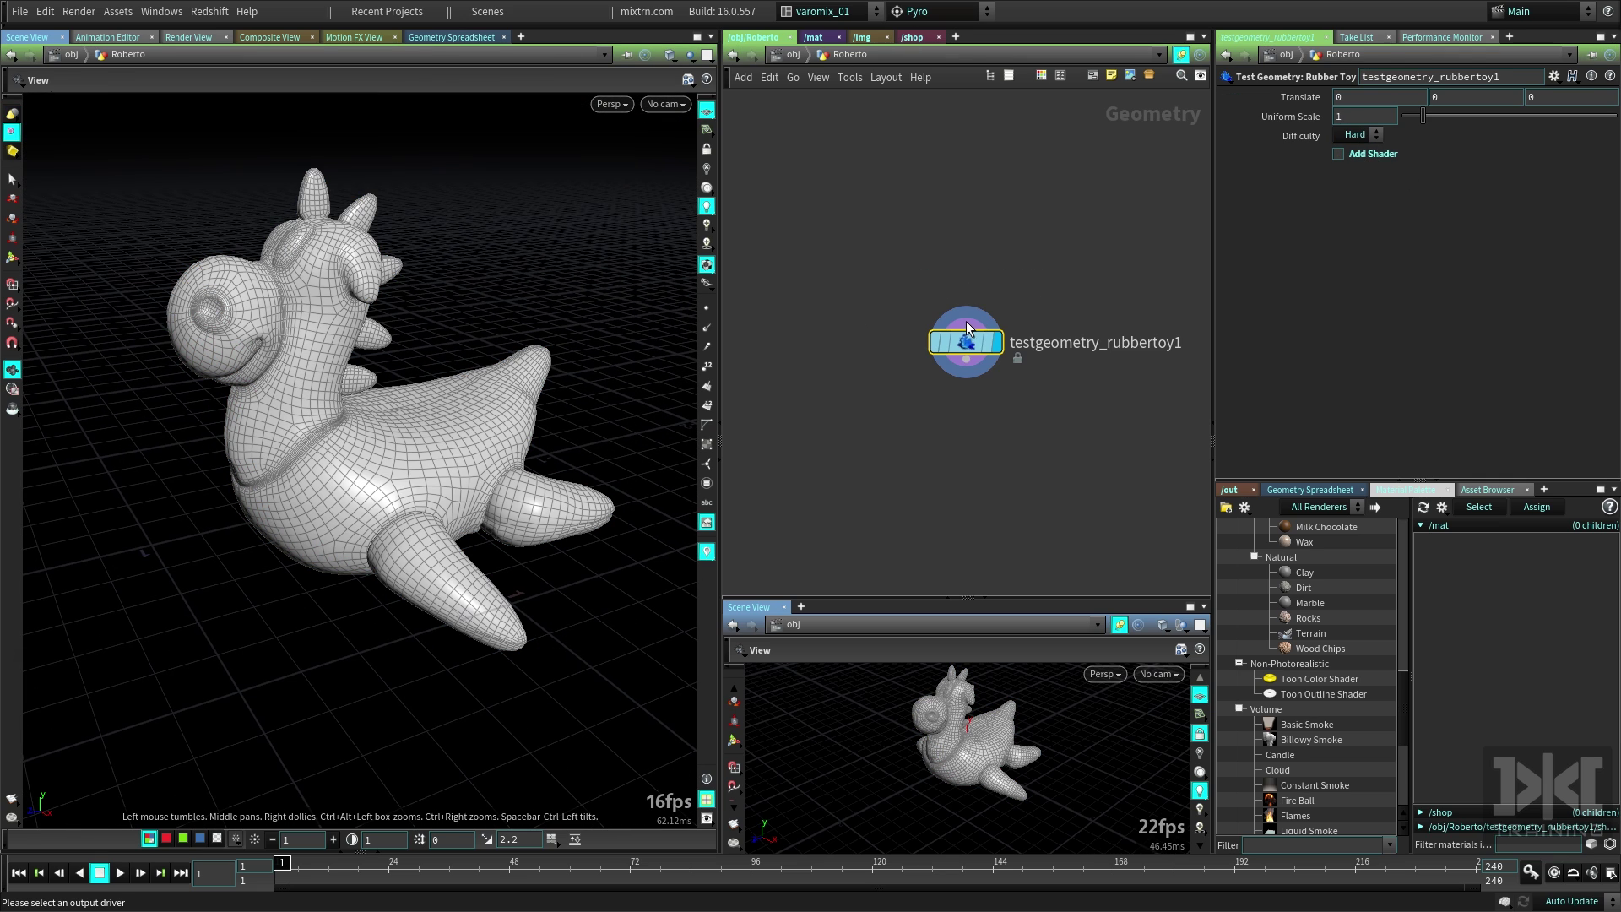
middle_click_drag(973, 466, 925, 382)
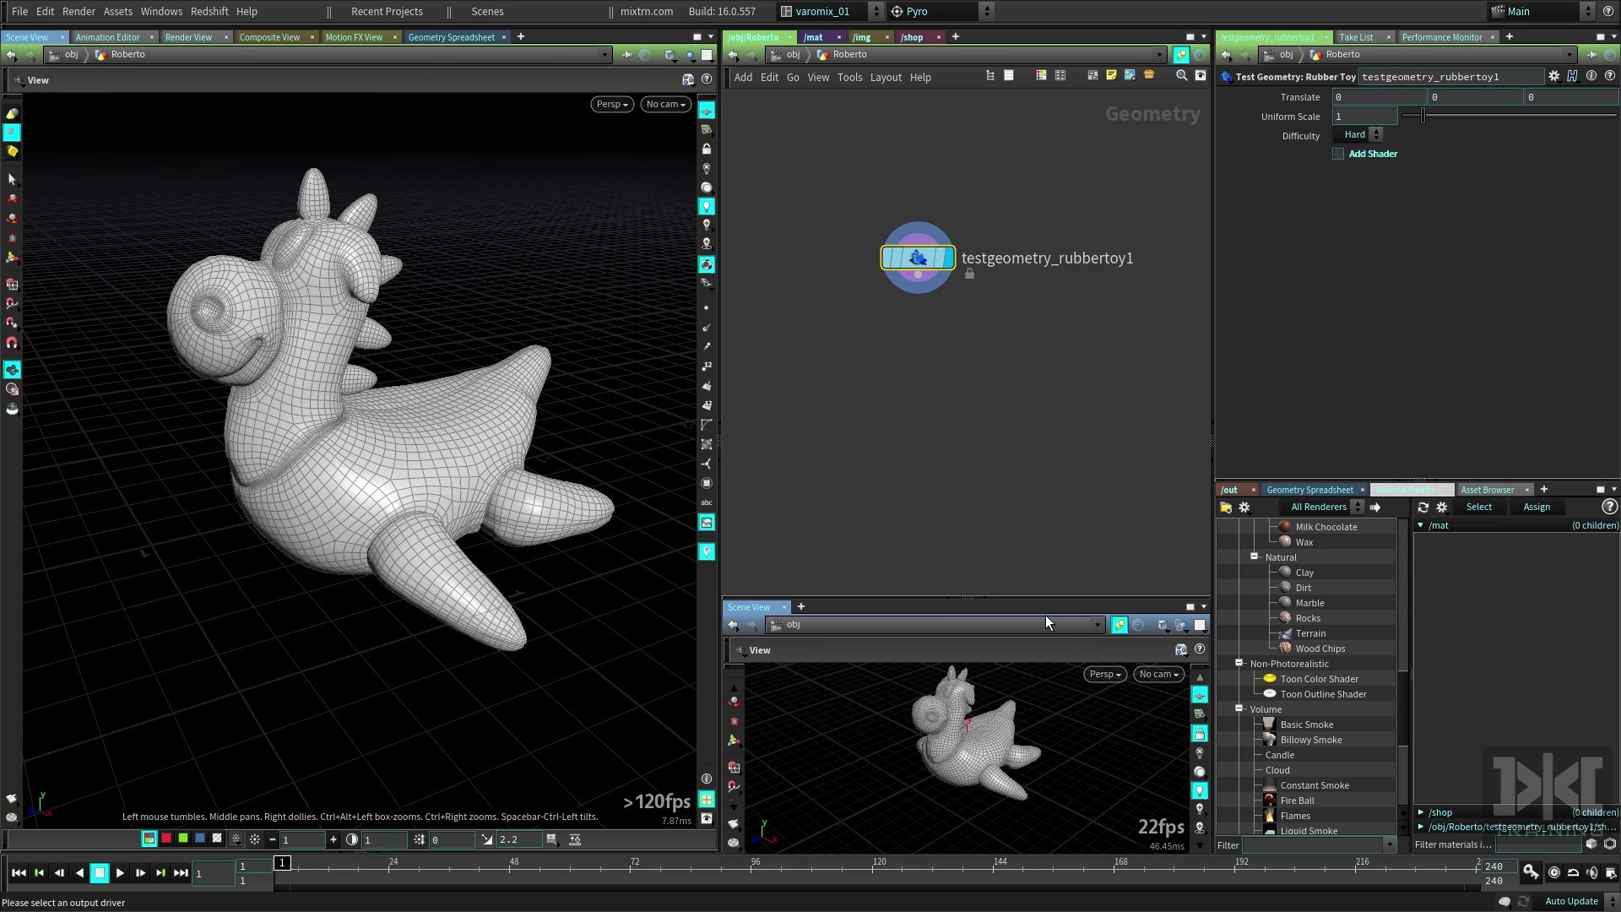
- Switch the material gallery to large icons
left_click_drag(1394, 721, 1399, 559)
left_click(1242, 508)
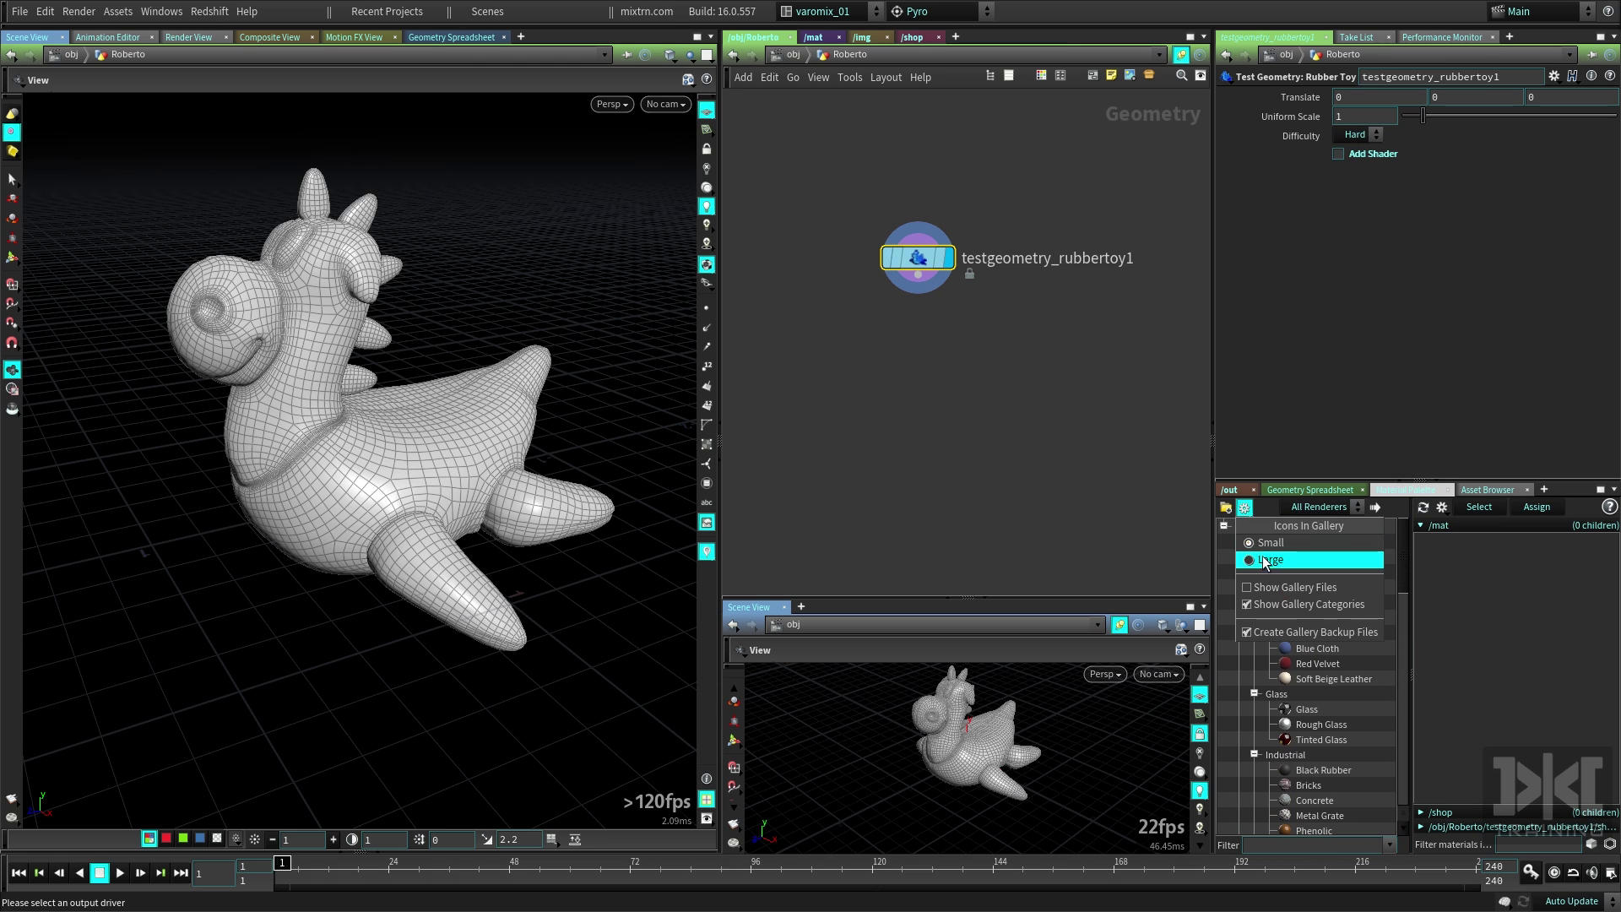
left_click(1270, 560)
left_click_drag(1403, 533, 1403, 642)
scroll(1340, 661, "up", 10)
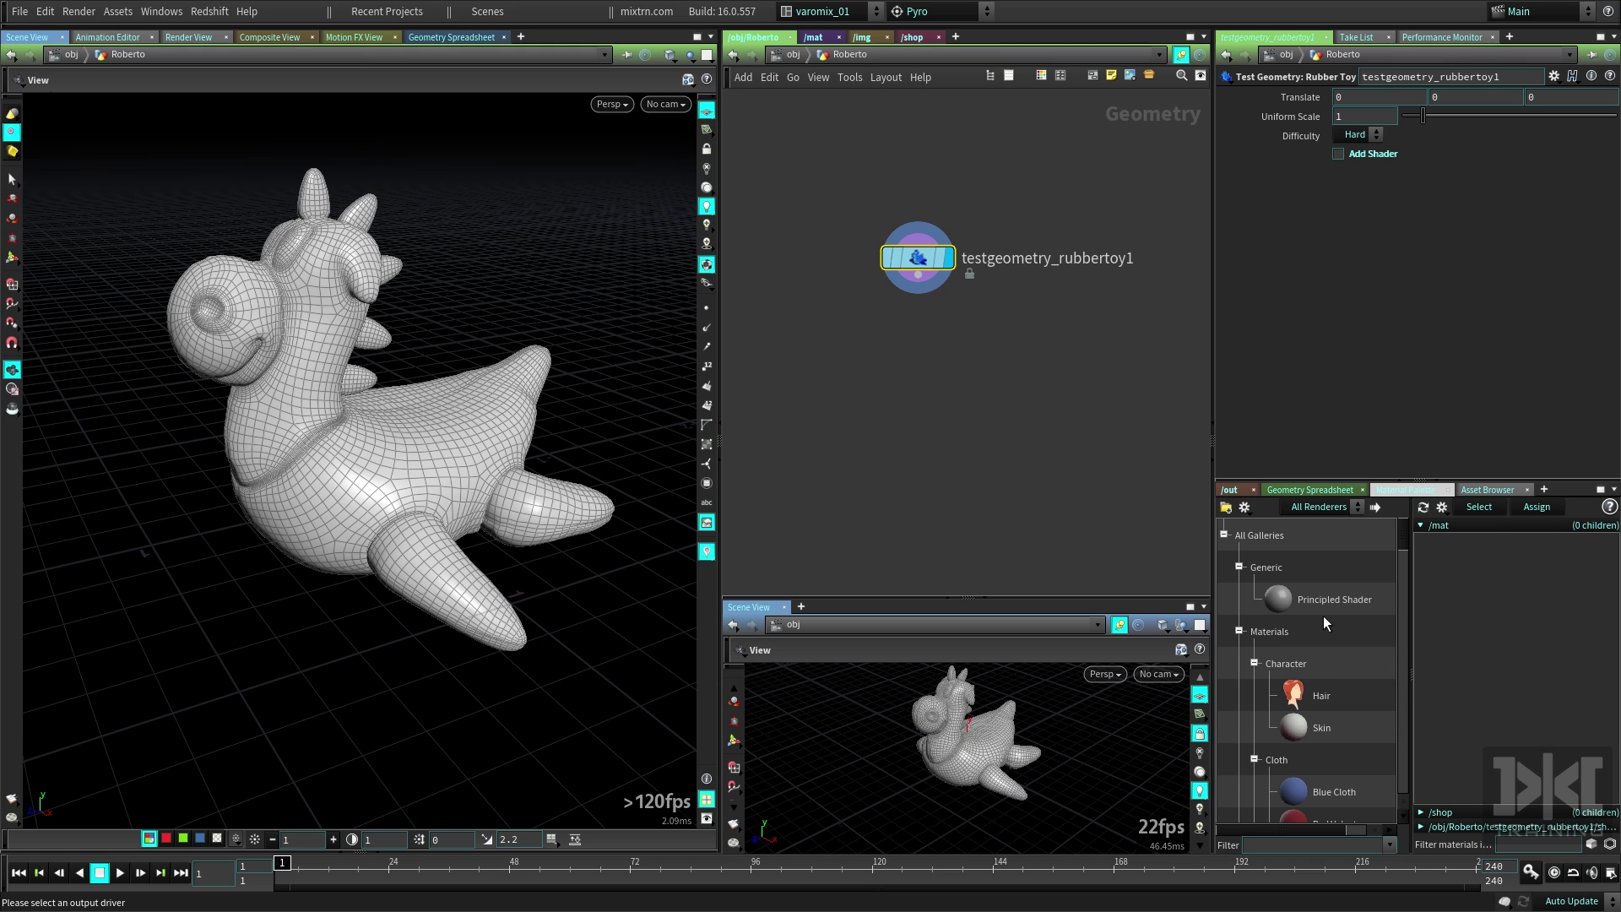
- Add the Toon Color Shader and Toon Outline Shader to /mat, and assign the toon color shader to the rubber toy
scroll(1333, 612, "down", 10)
scroll(1328, 620, "down", 3)
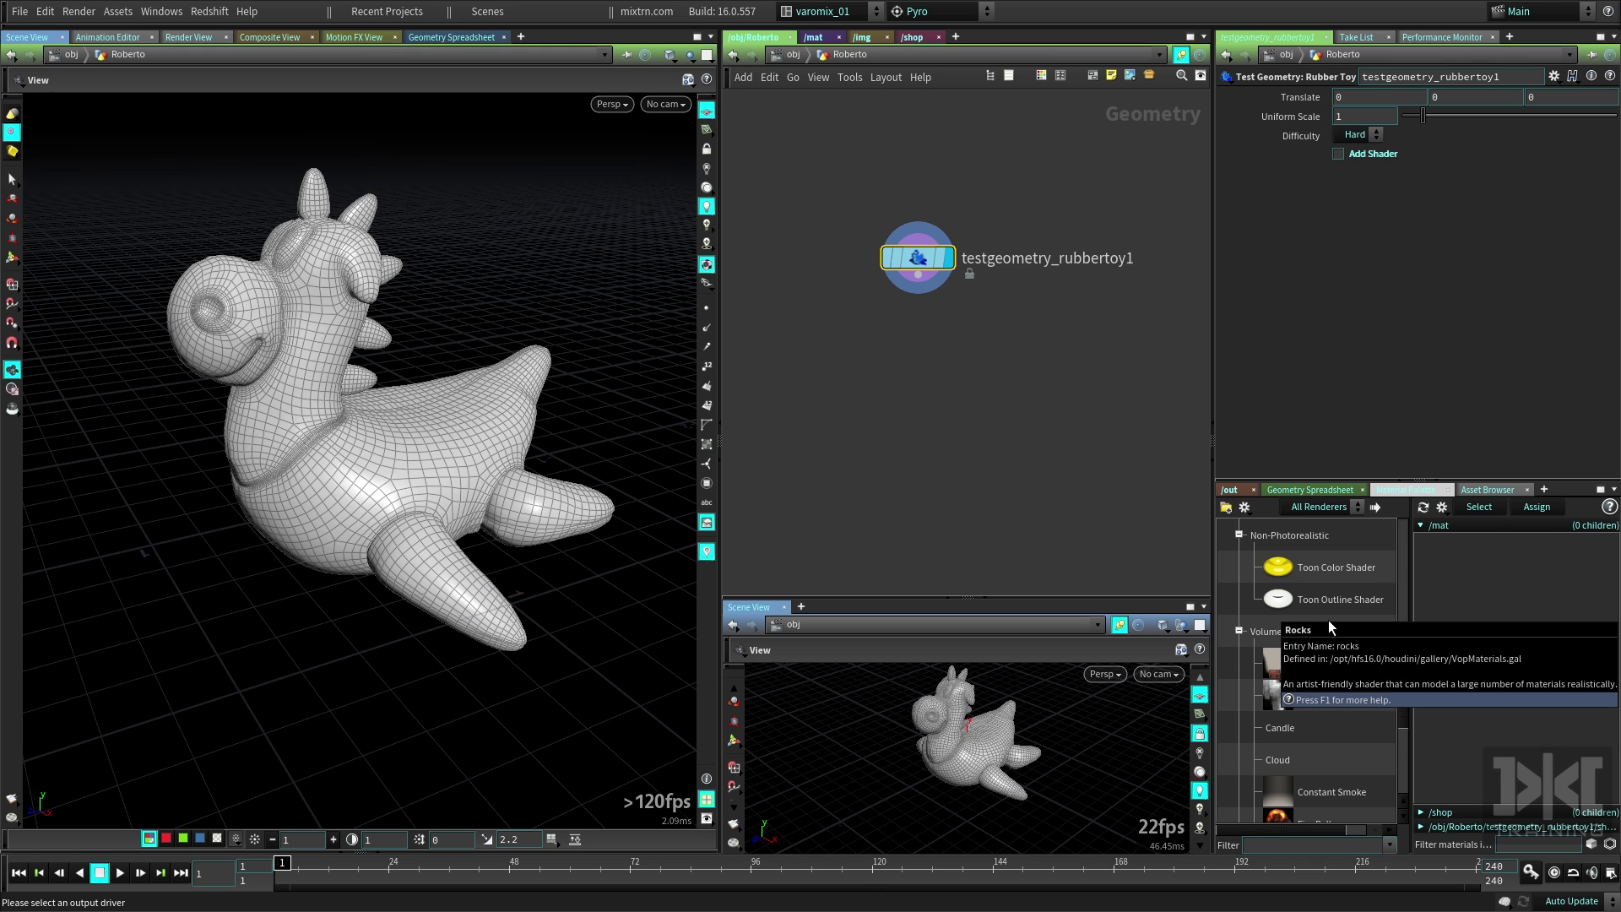
left_click(1324, 570)
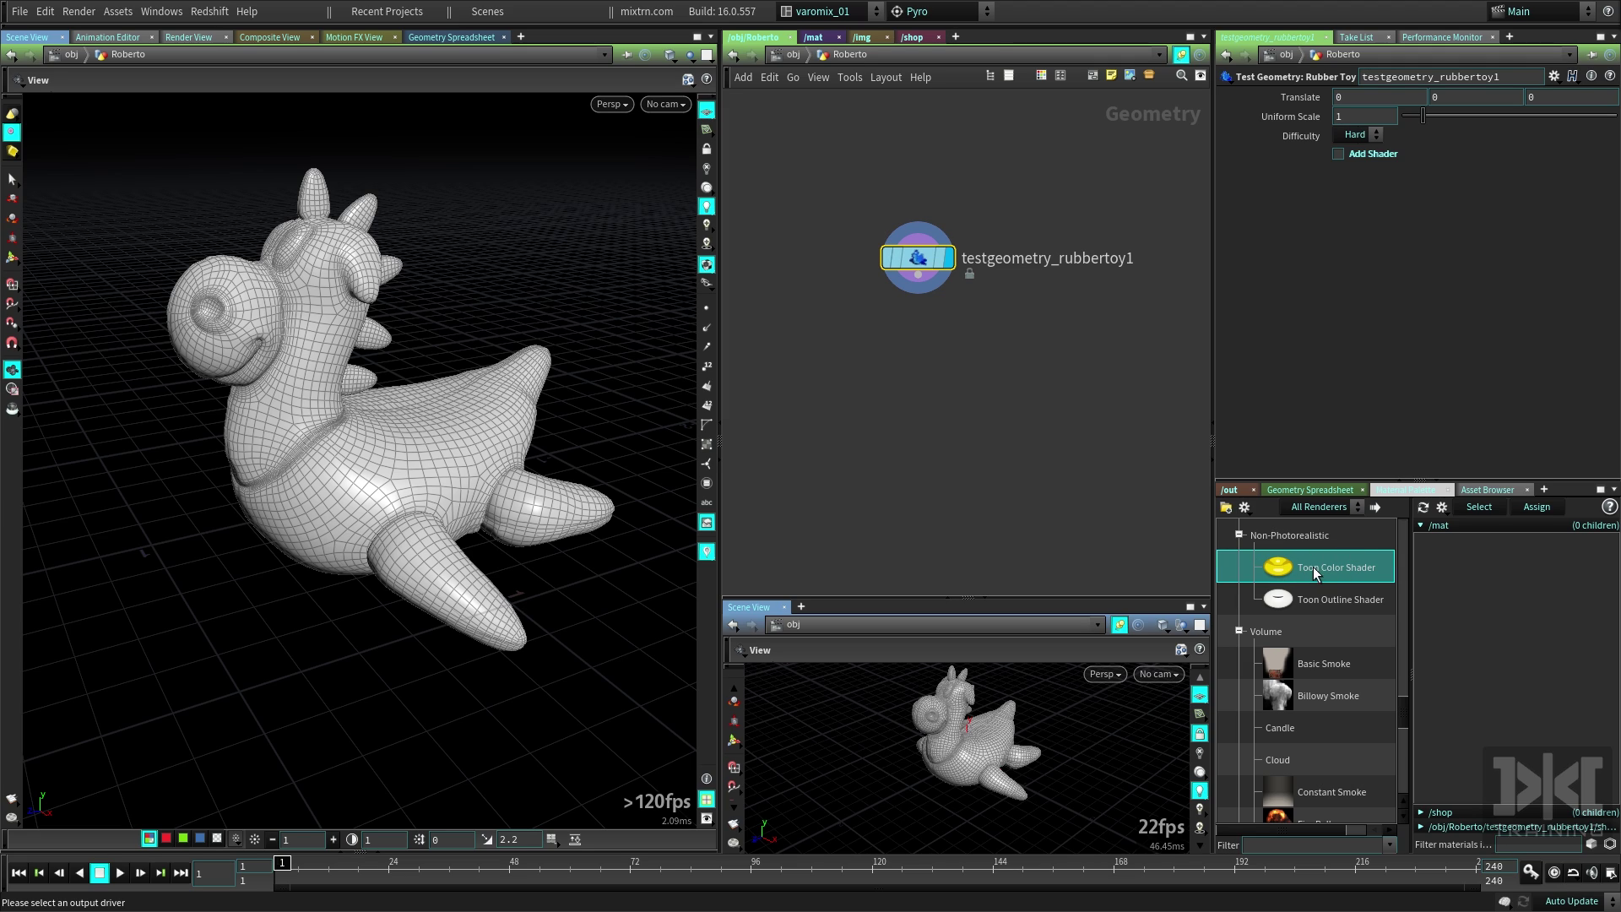
left_click(1291, 604)
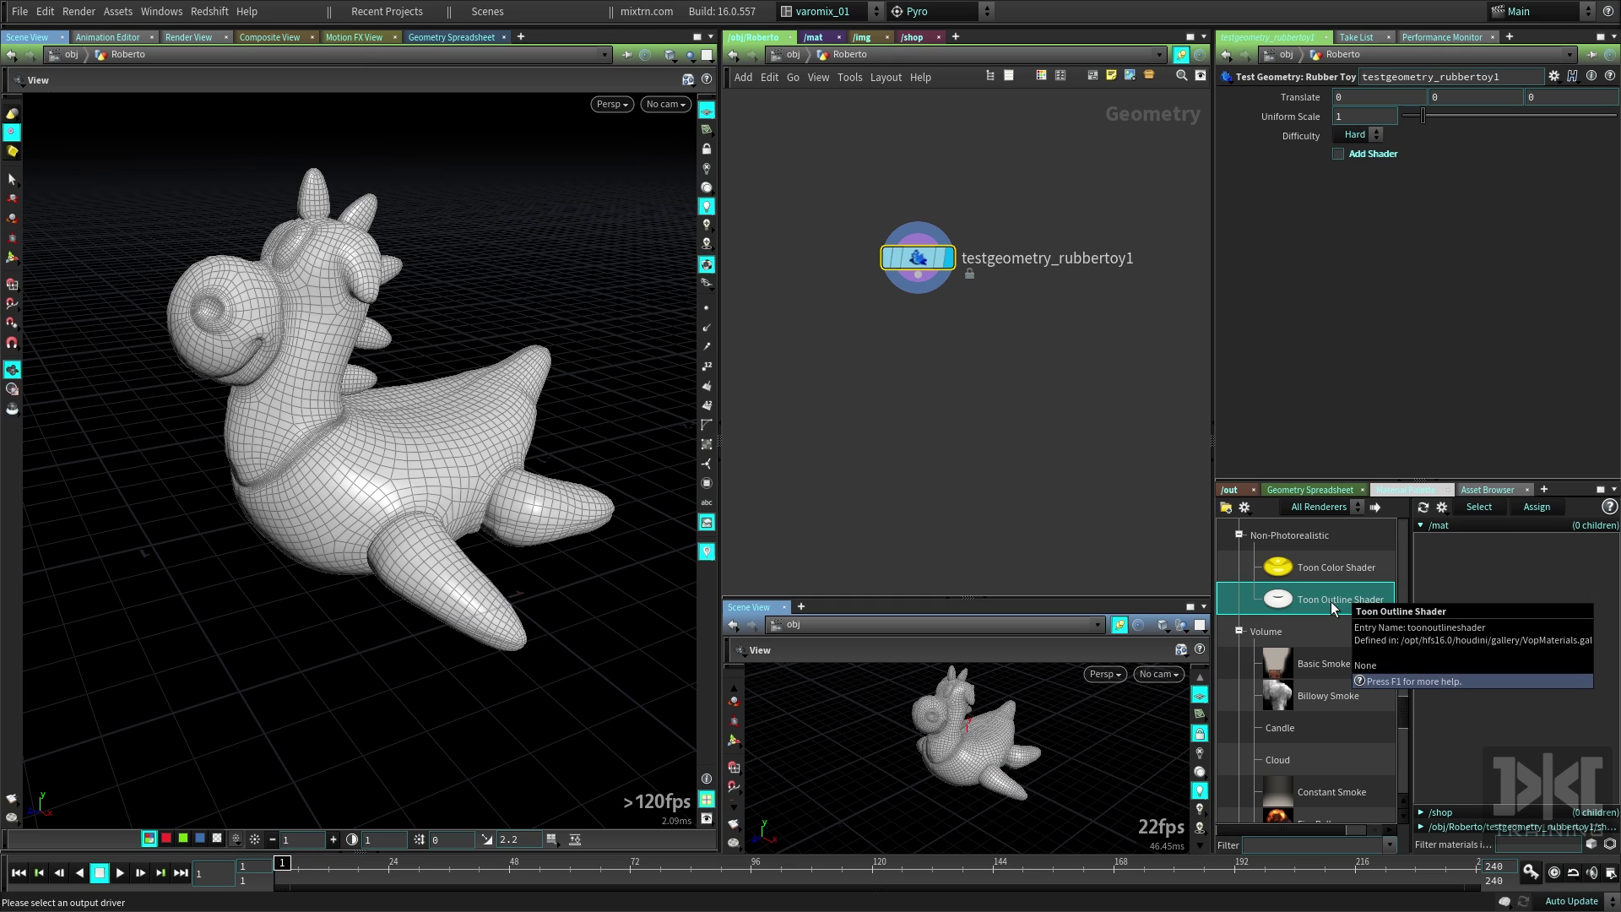
left_click(1298, 570)
left_click(1375, 507)
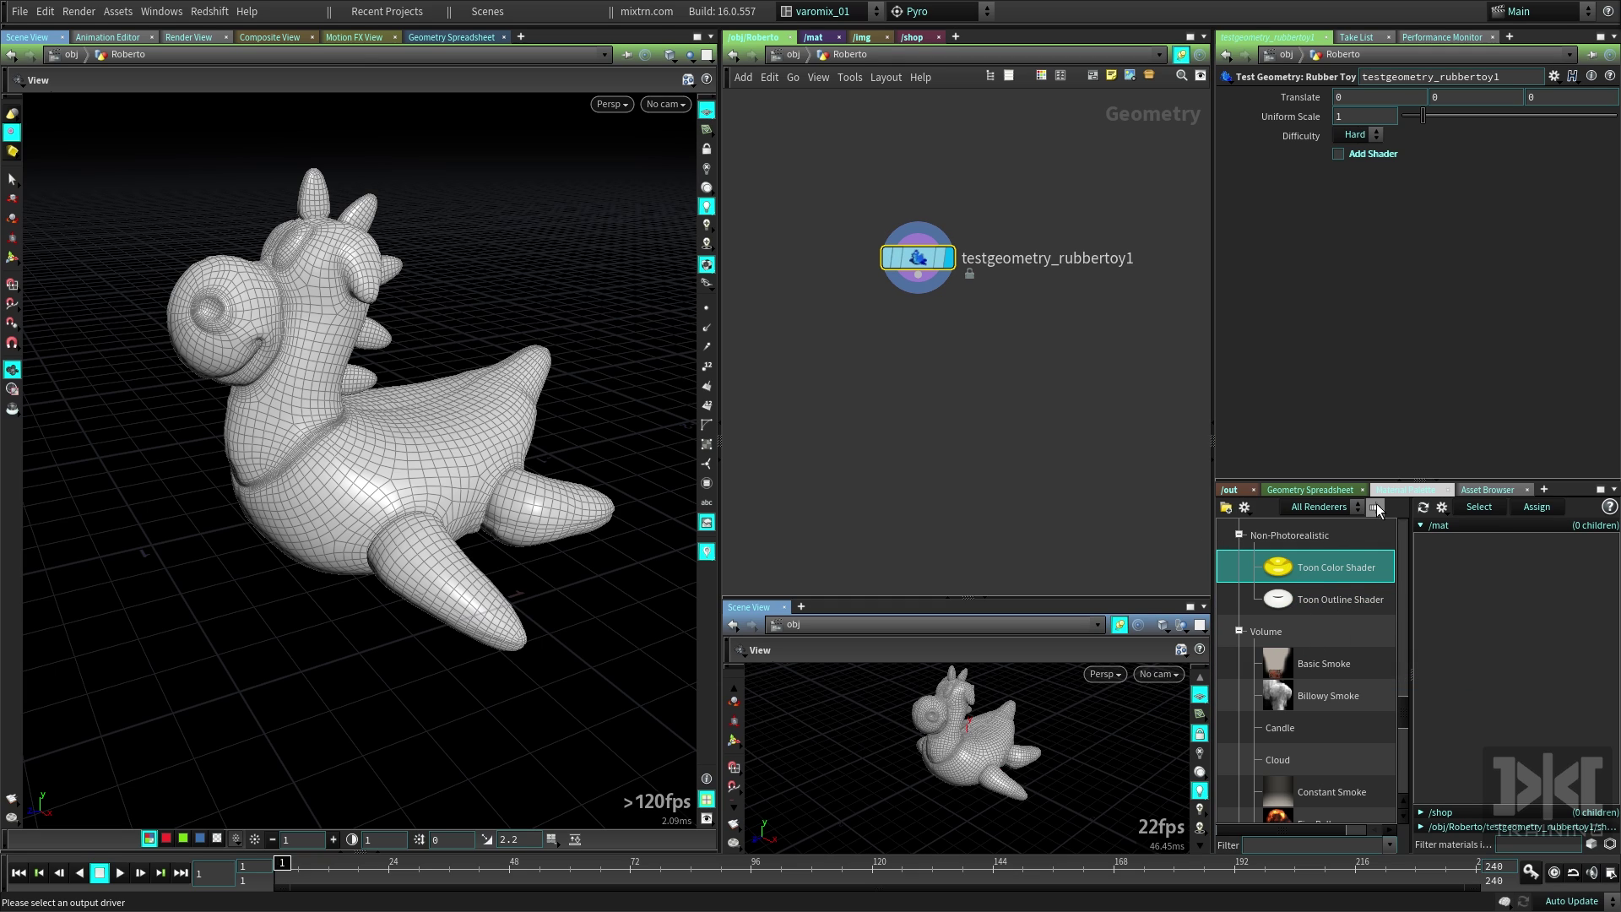
left_click(1342, 601)
left_click(1374, 507)
left_click(1469, 565)
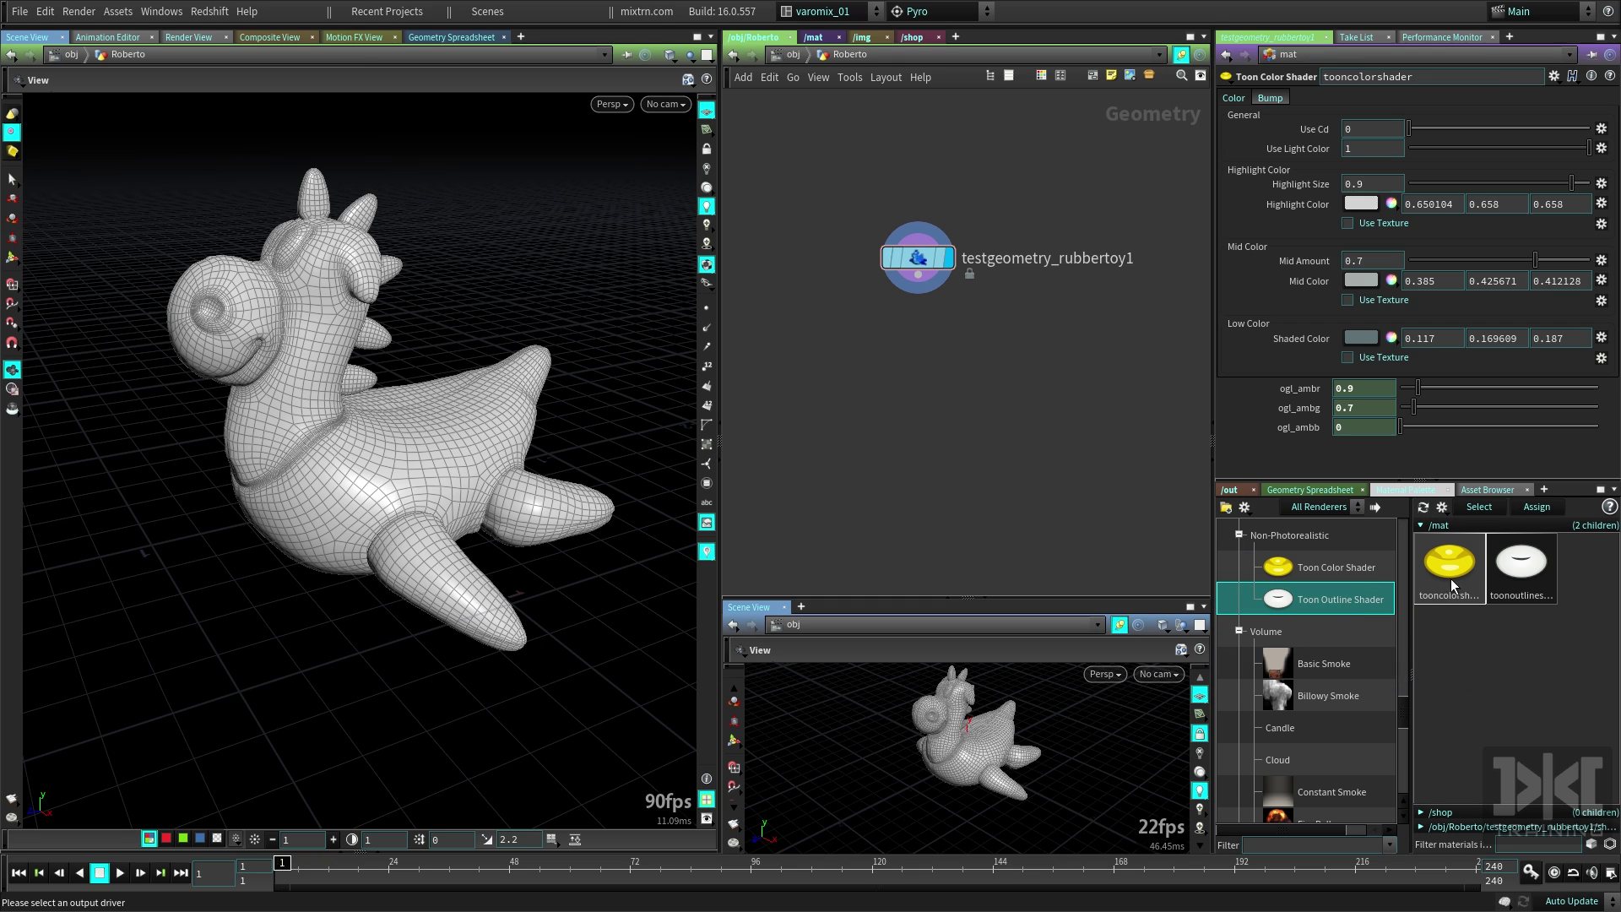
left_click_drag(524, 423, 415, 428)
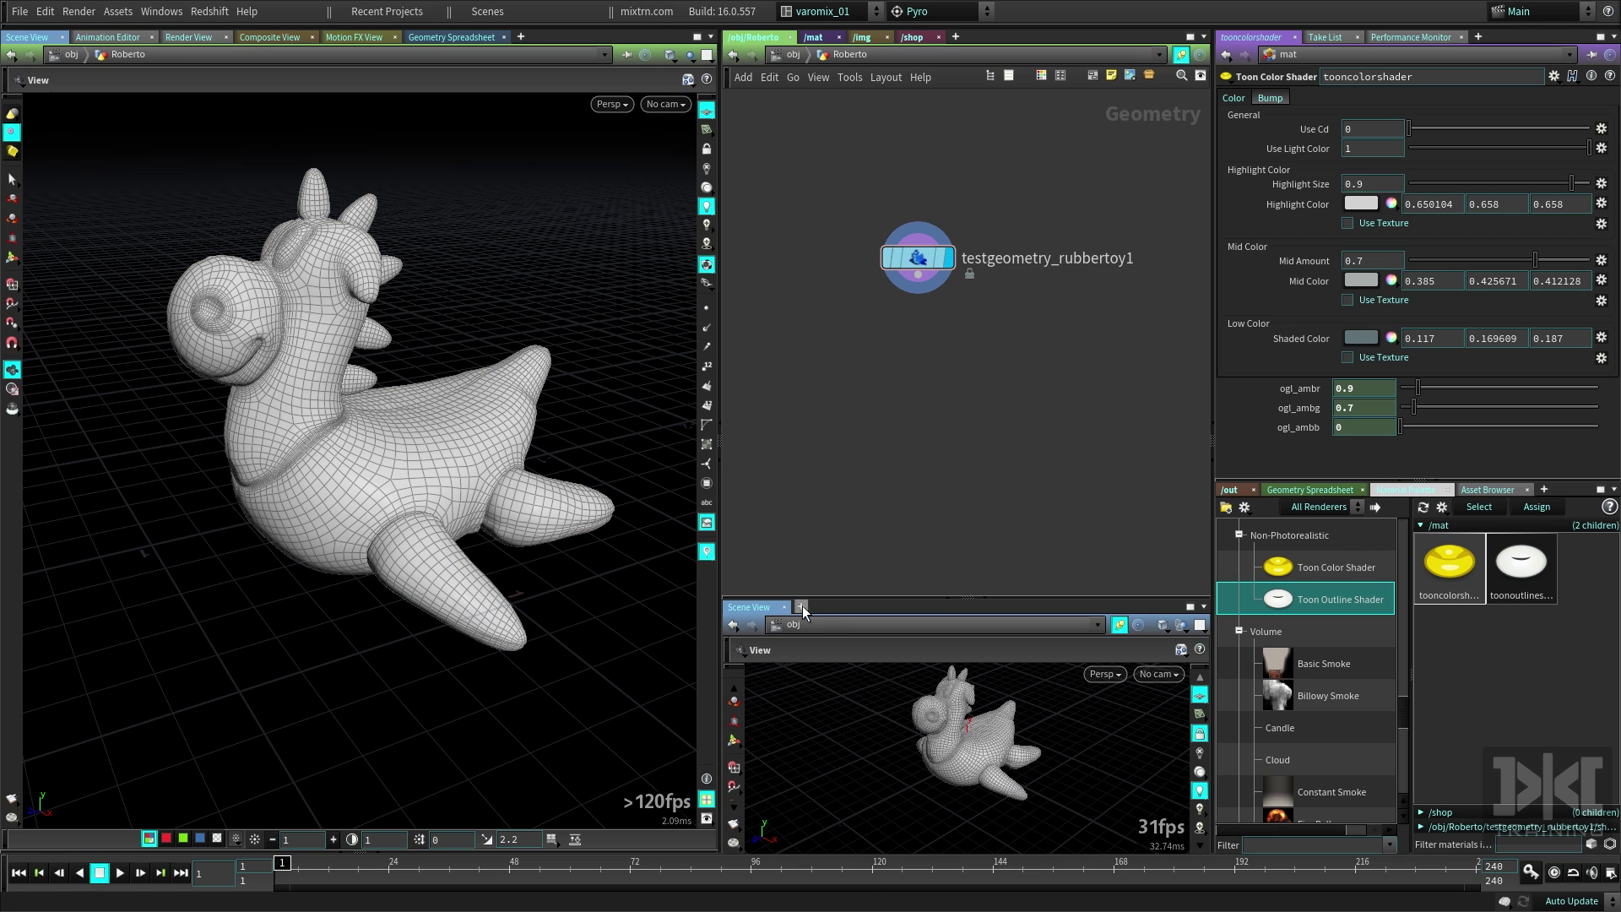
- Enlarge the lower scene view pane and turn it into a render view
left_click_drag(887, 601, 827, 537)
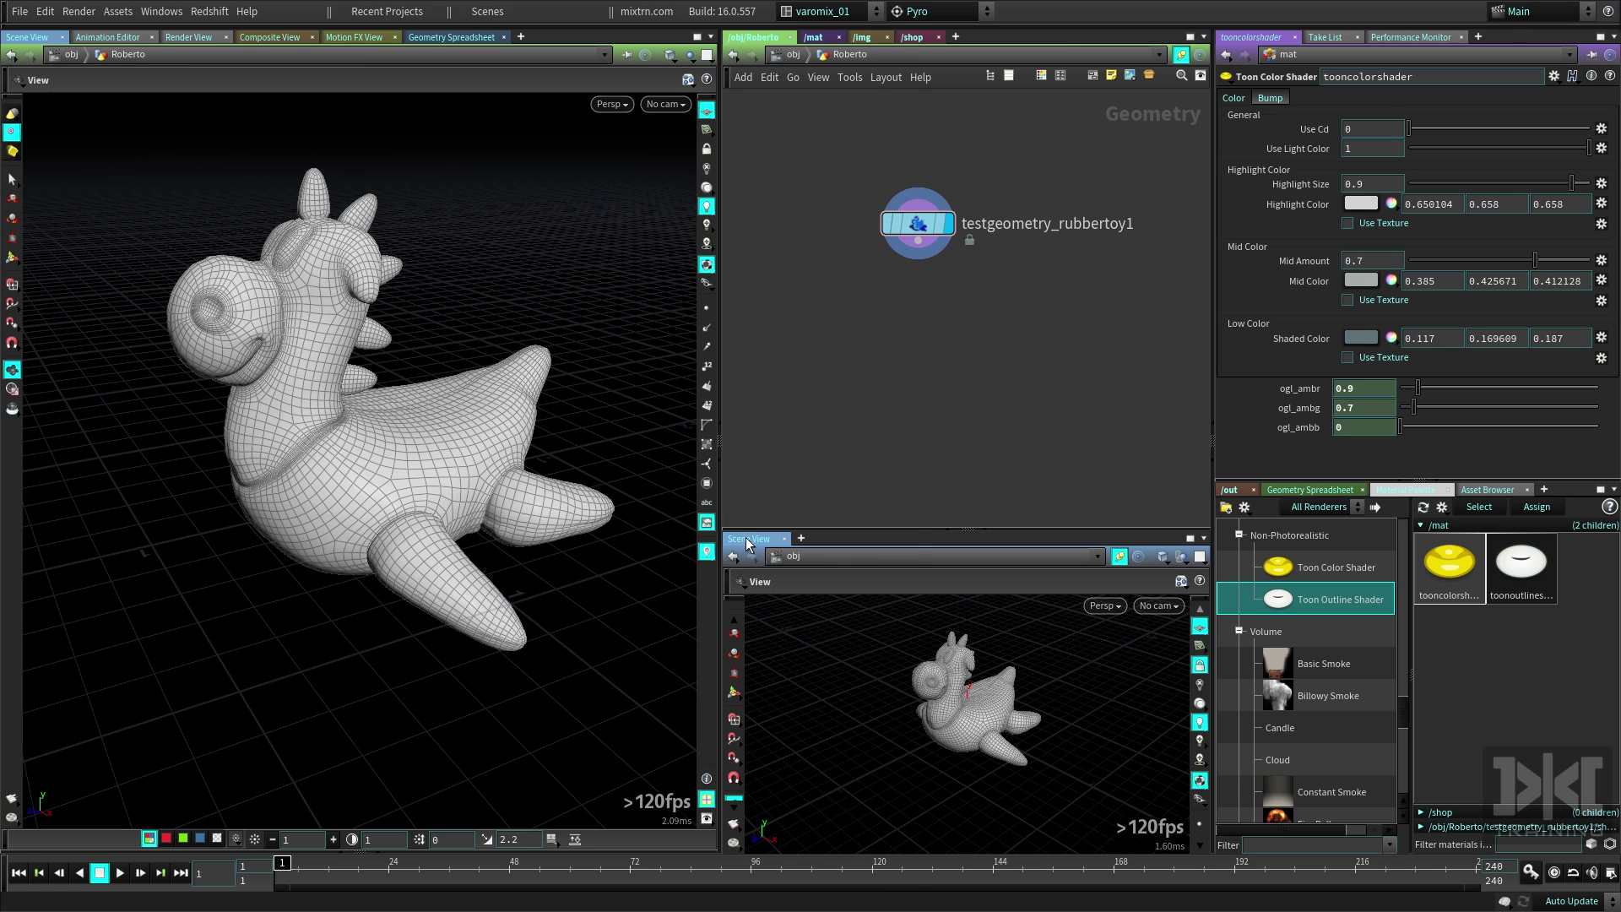
right_click(747, 545)
left_click(833, 573)
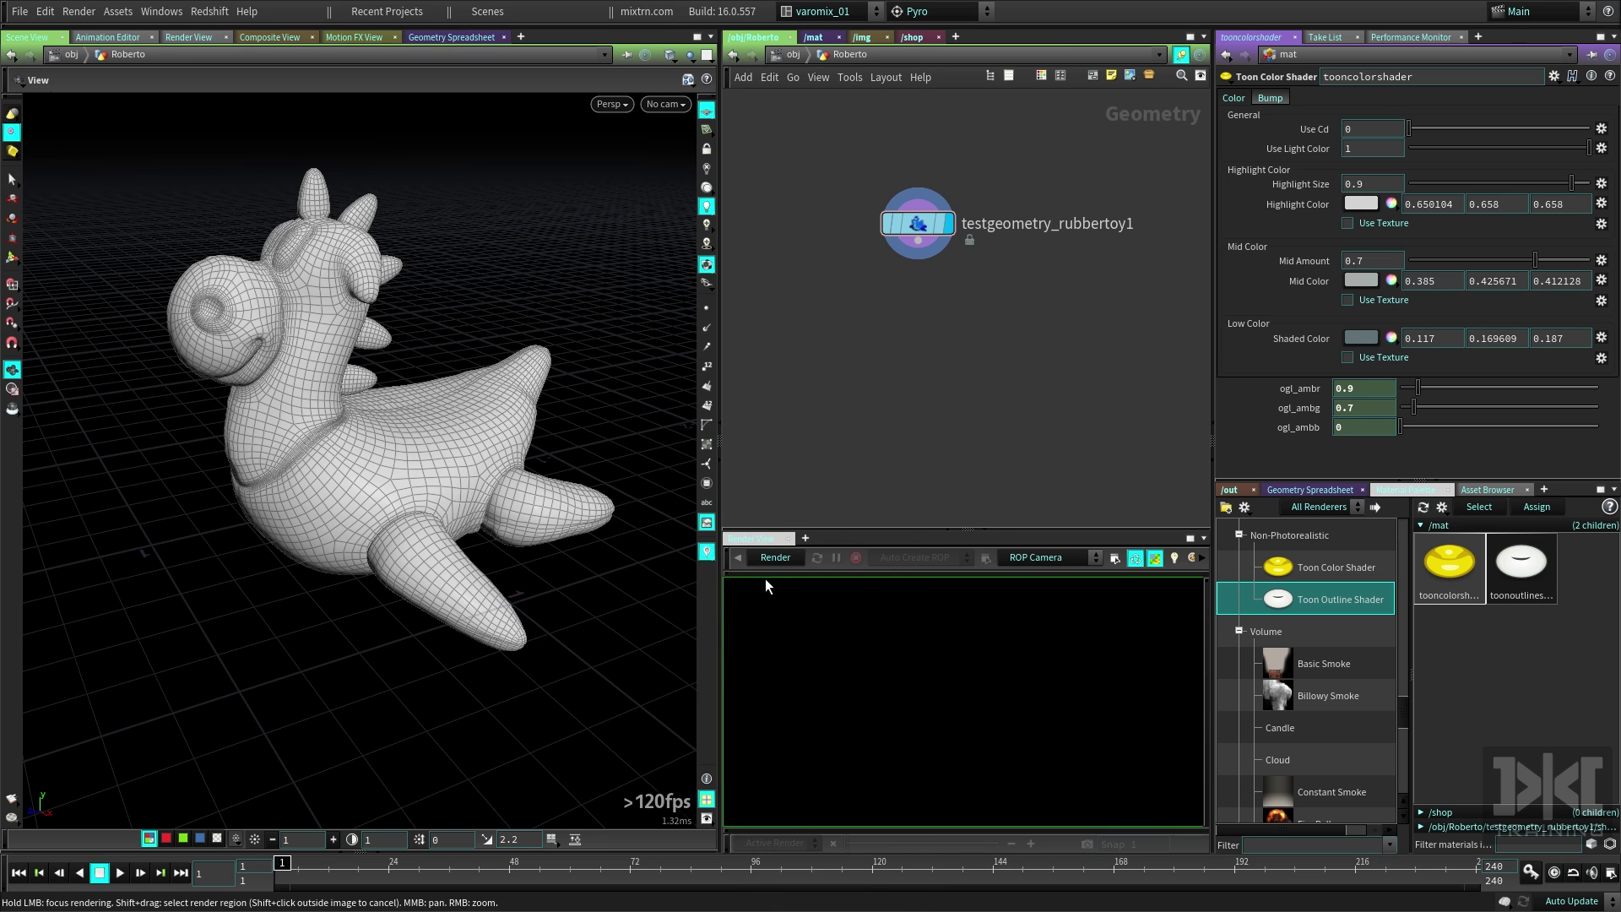
- Create a new camera from the current view, lock it to the view and pull back so the toy sits fully in frame
left_click(666, 104)
left_click(675, 156)
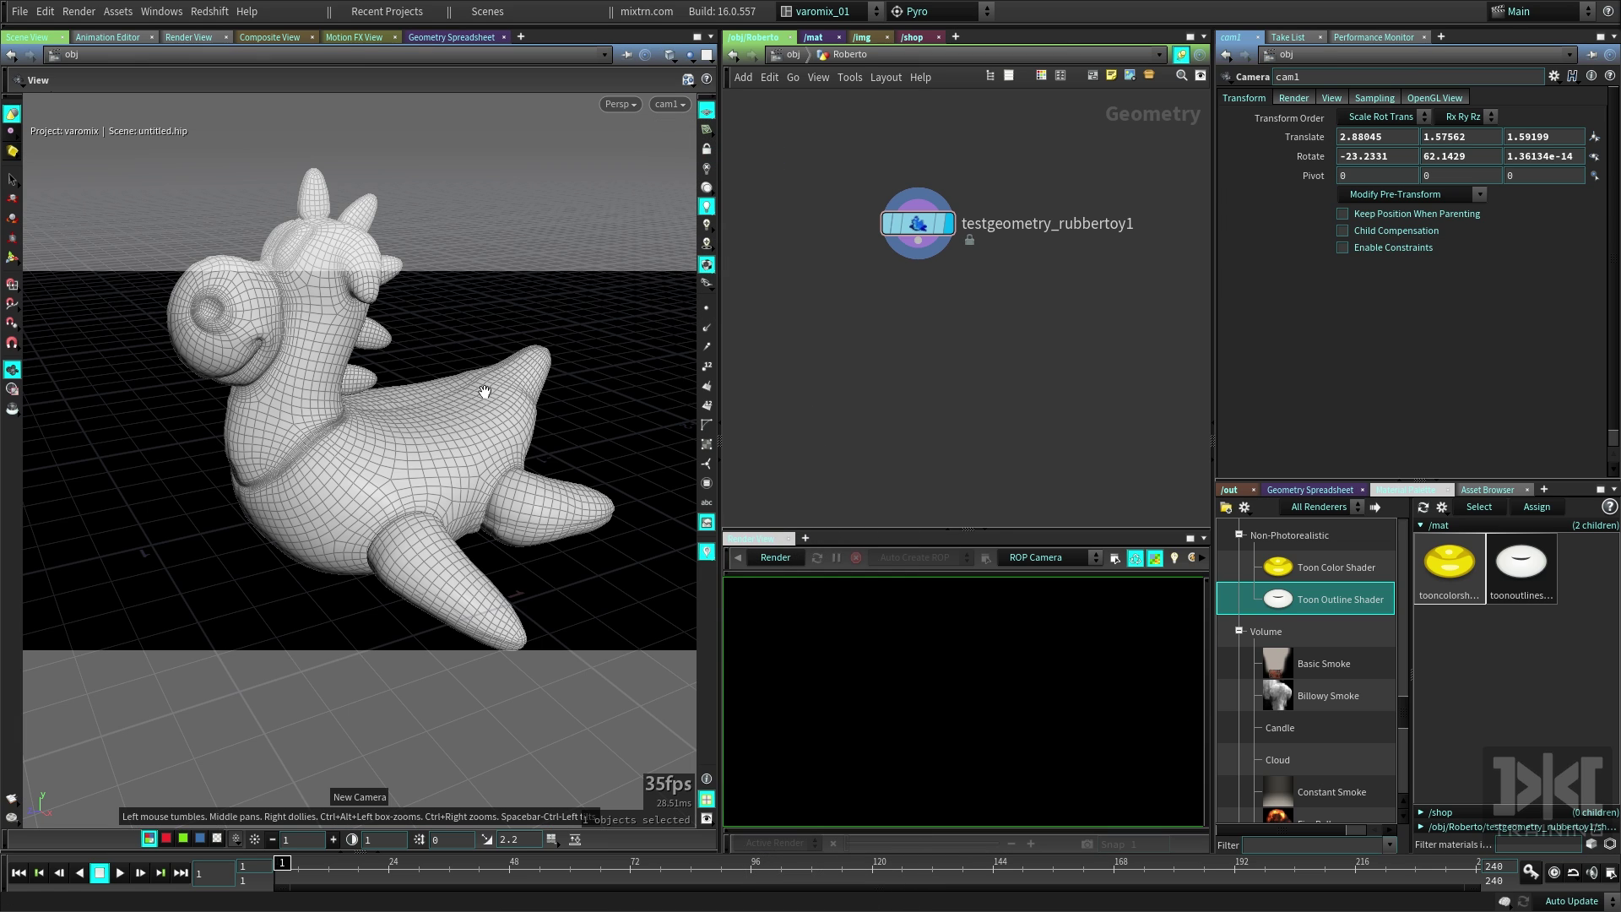
left_click(707, 150)
left_click_drag(503, 402, 511, 394)
right_click_drag(511, 393, 503, 442)
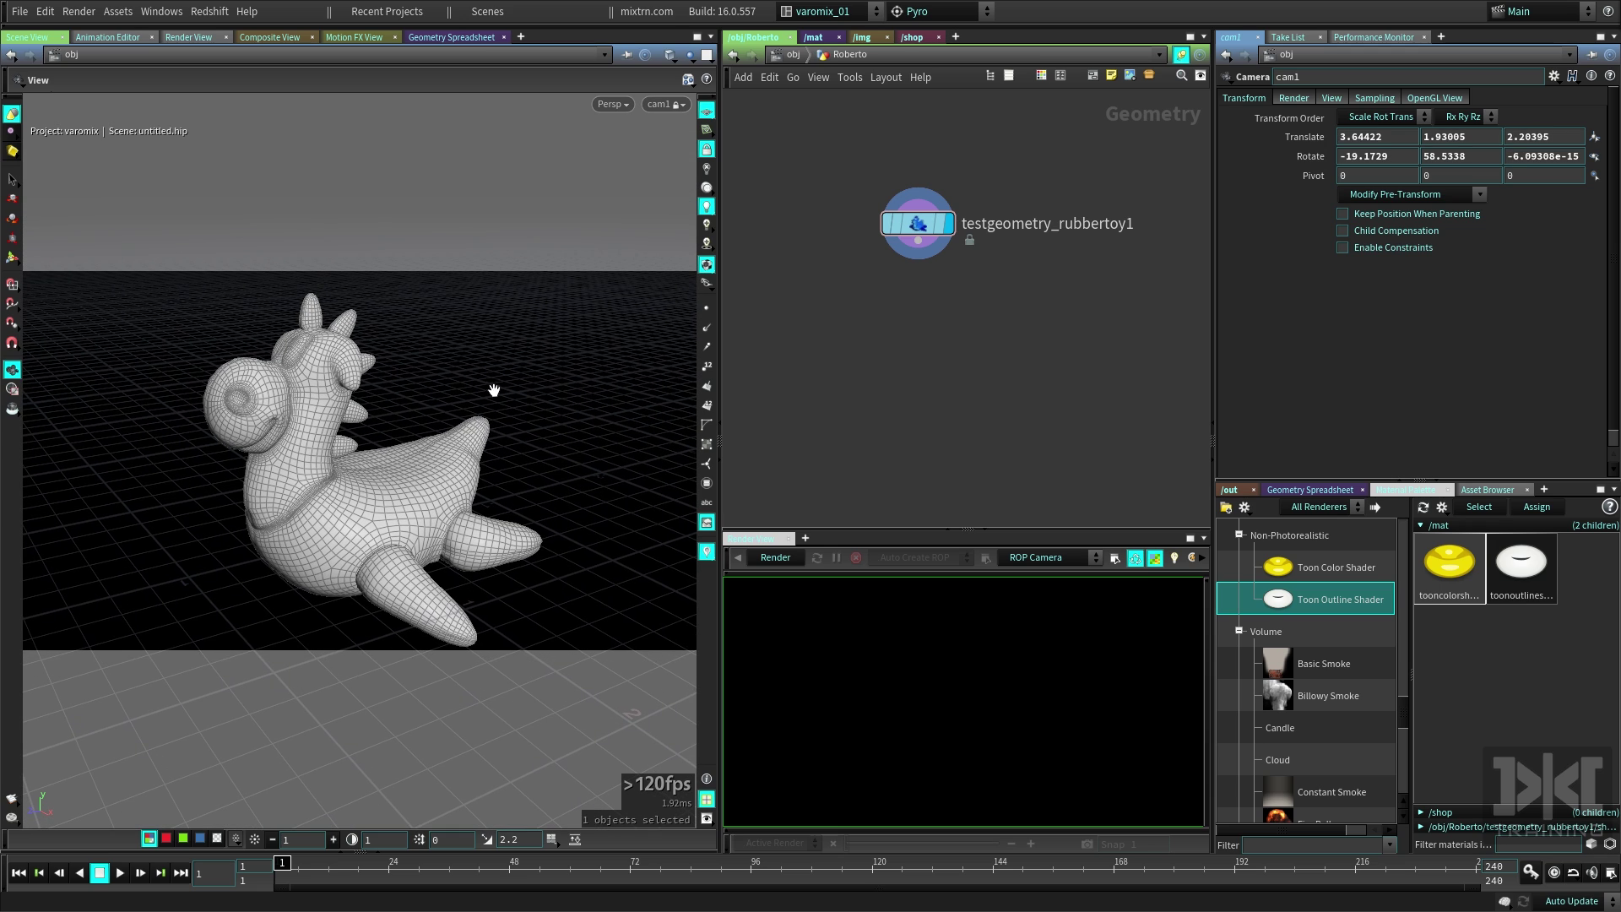
- Create a Mantra render node and start an interactive render through /obj/cam1
left_click(78, 11)
mouse_move(113, 30)
left_click(224, 50)
left_click(1043, 557)
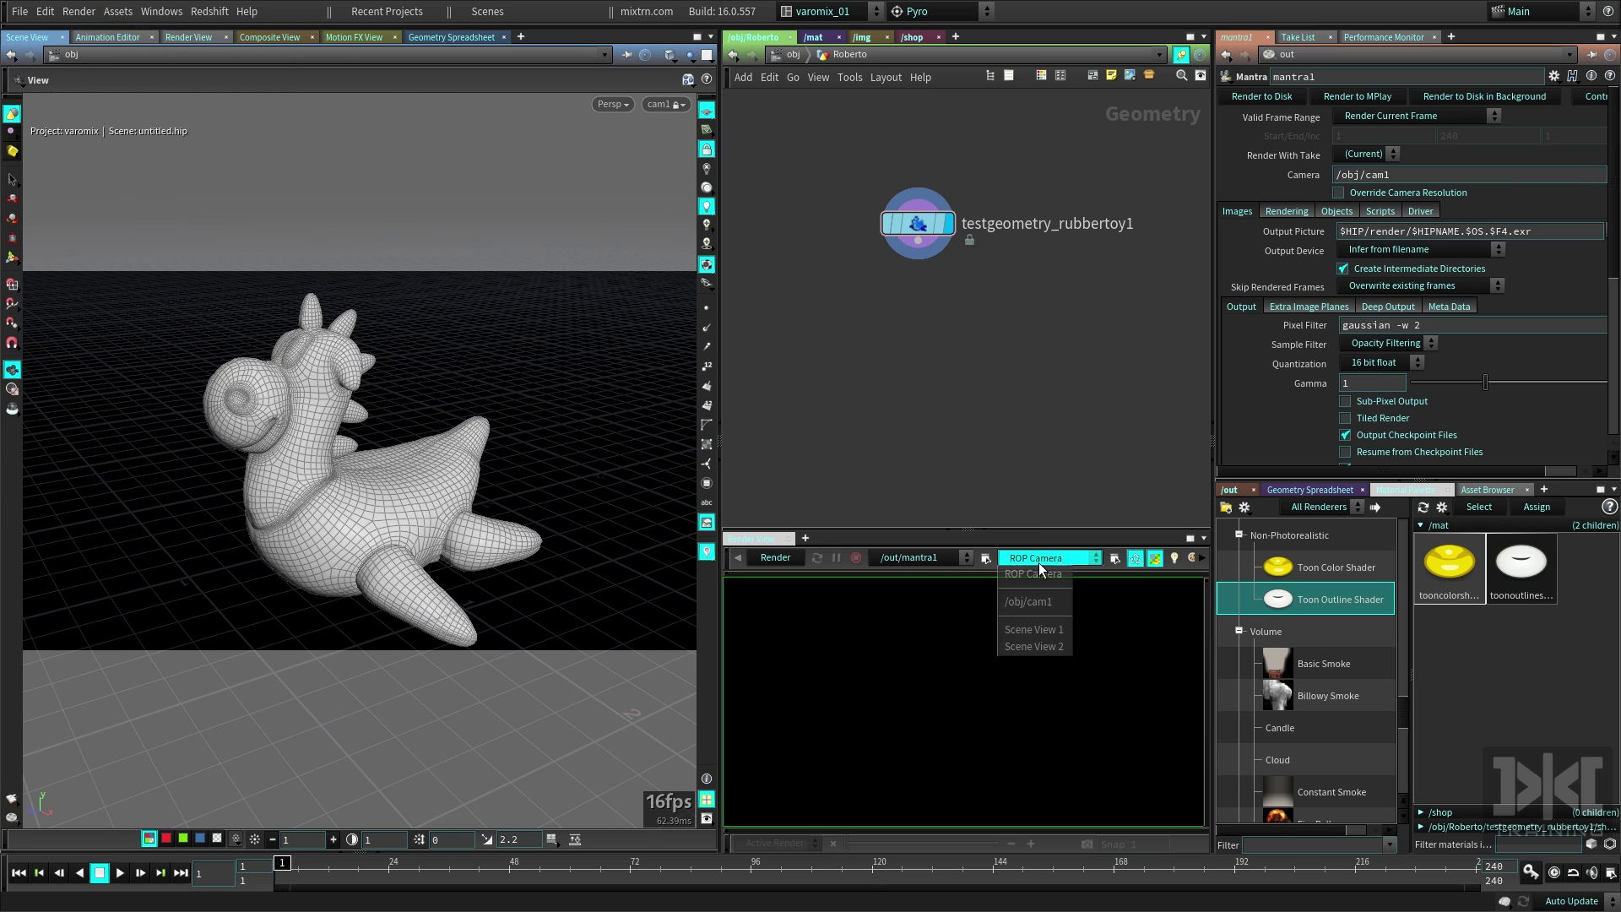
left_click(780, 558)
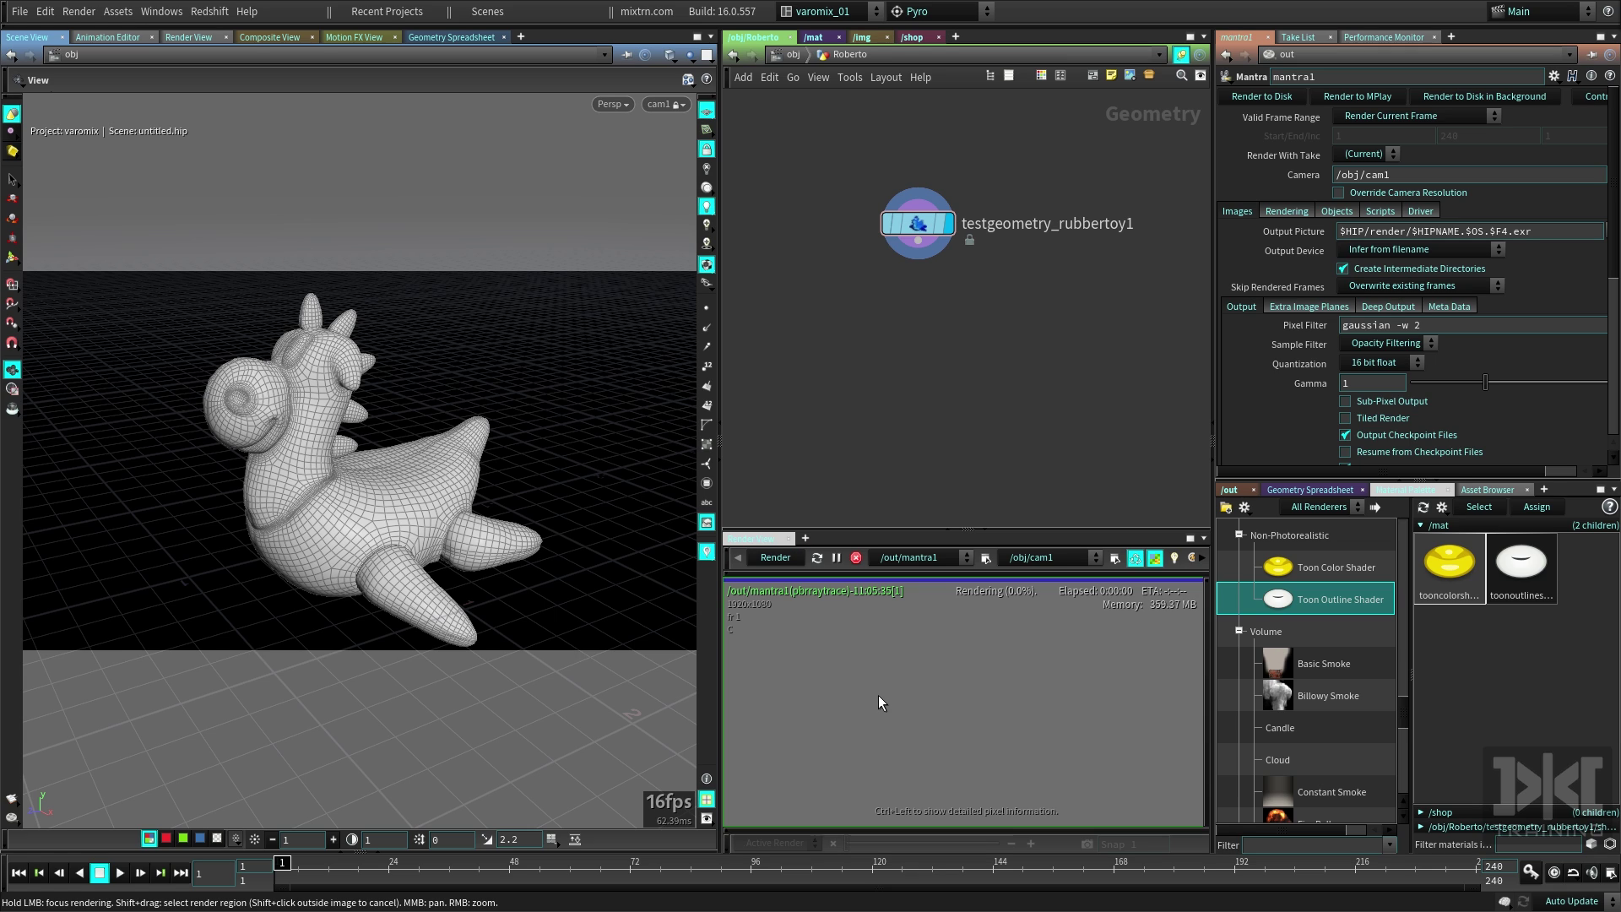
- Override the Mantra camera resolution to 1/3 (One Third Resolution) and enlarge the render view to fit the image
left_click(1378, 189)
left_click(1386, 209)
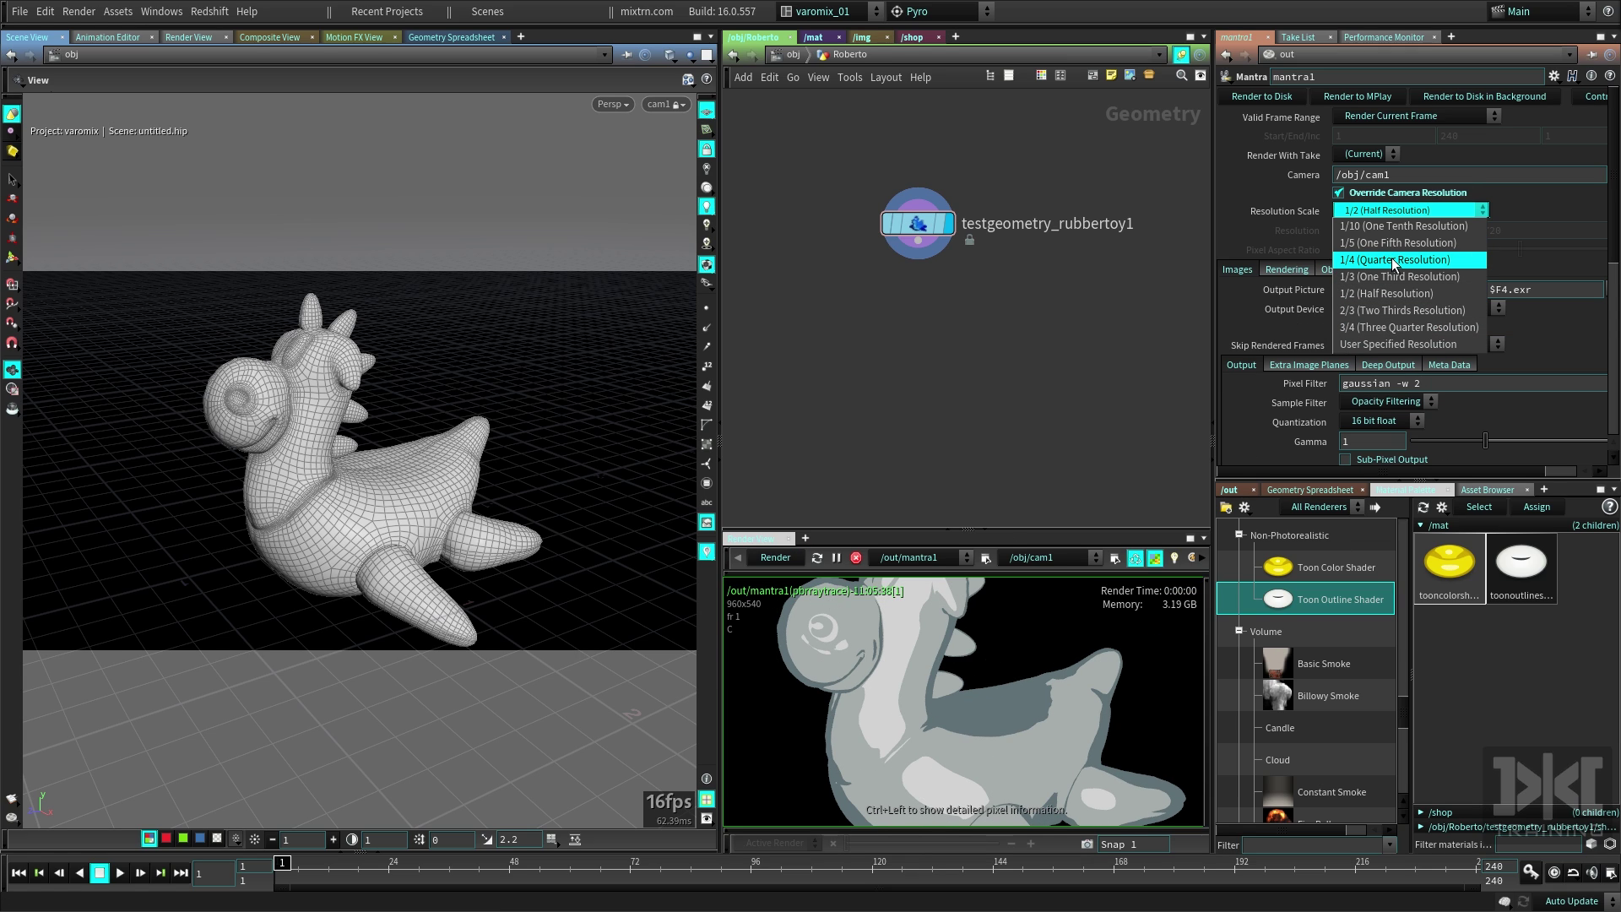
left_click(1394, 279)
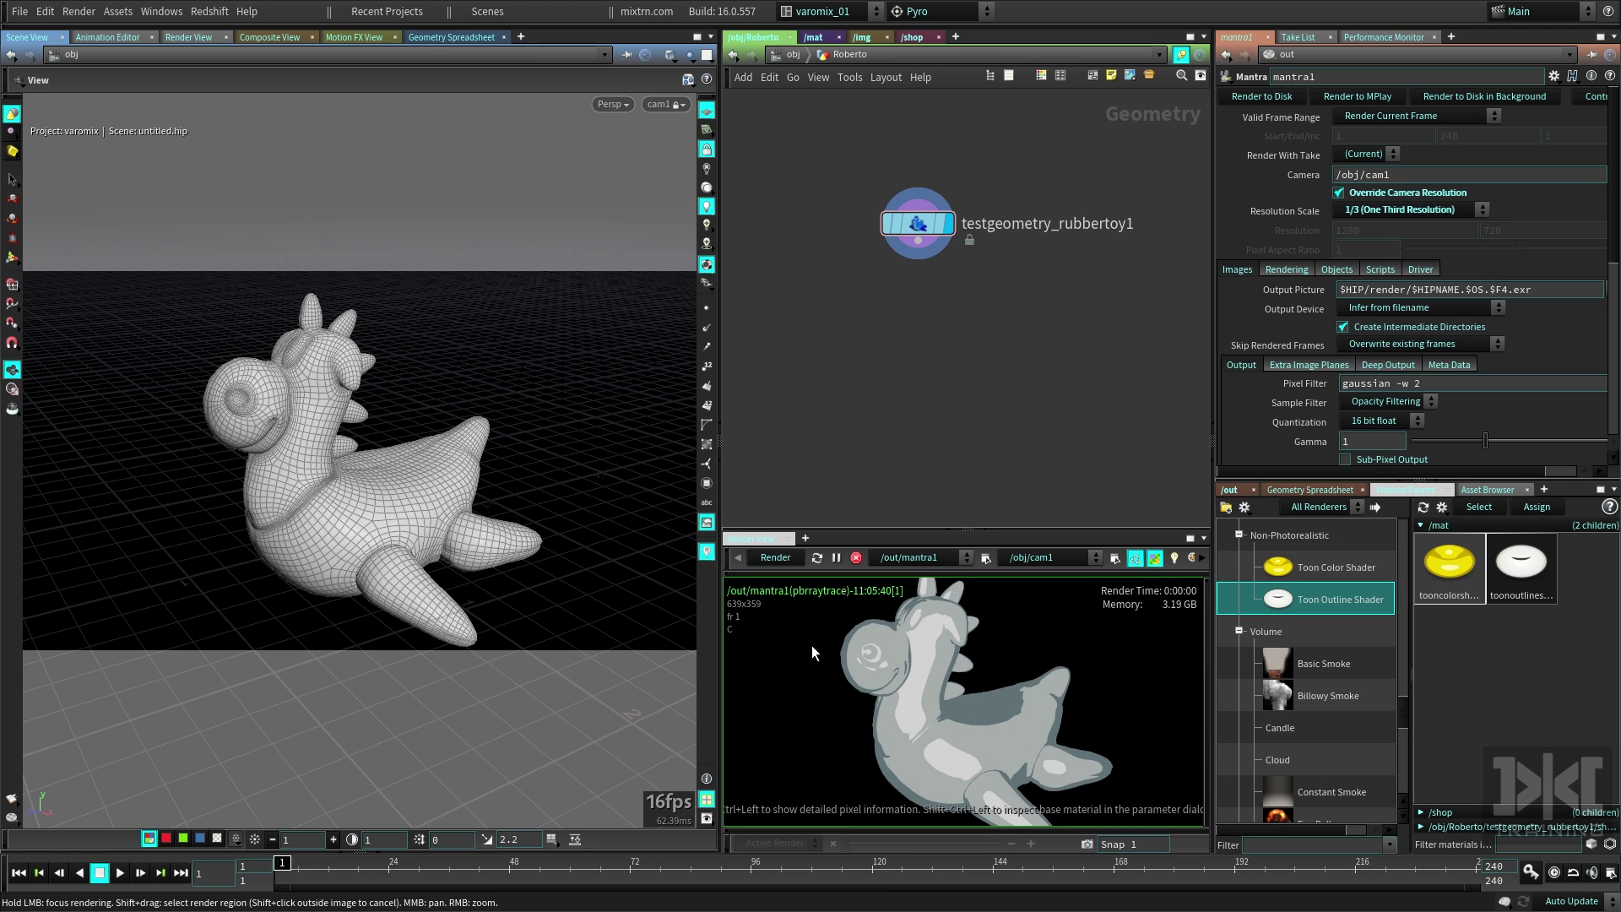
left_click_drag(911, 526, 912, 438)
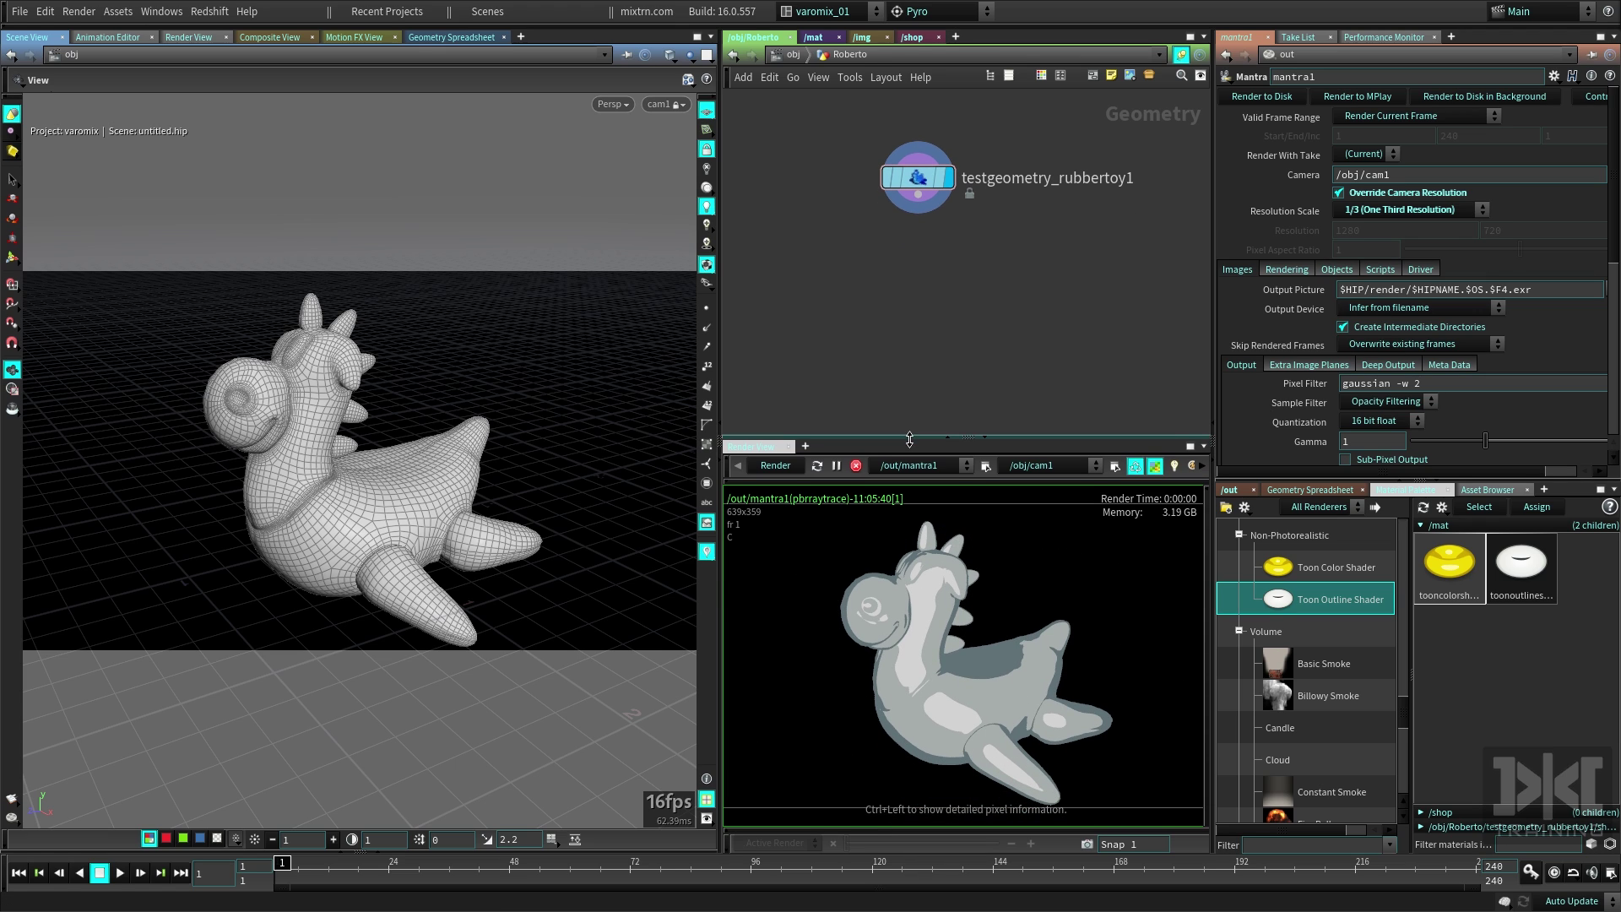
left_click_drag(721, 677, 627, 675)
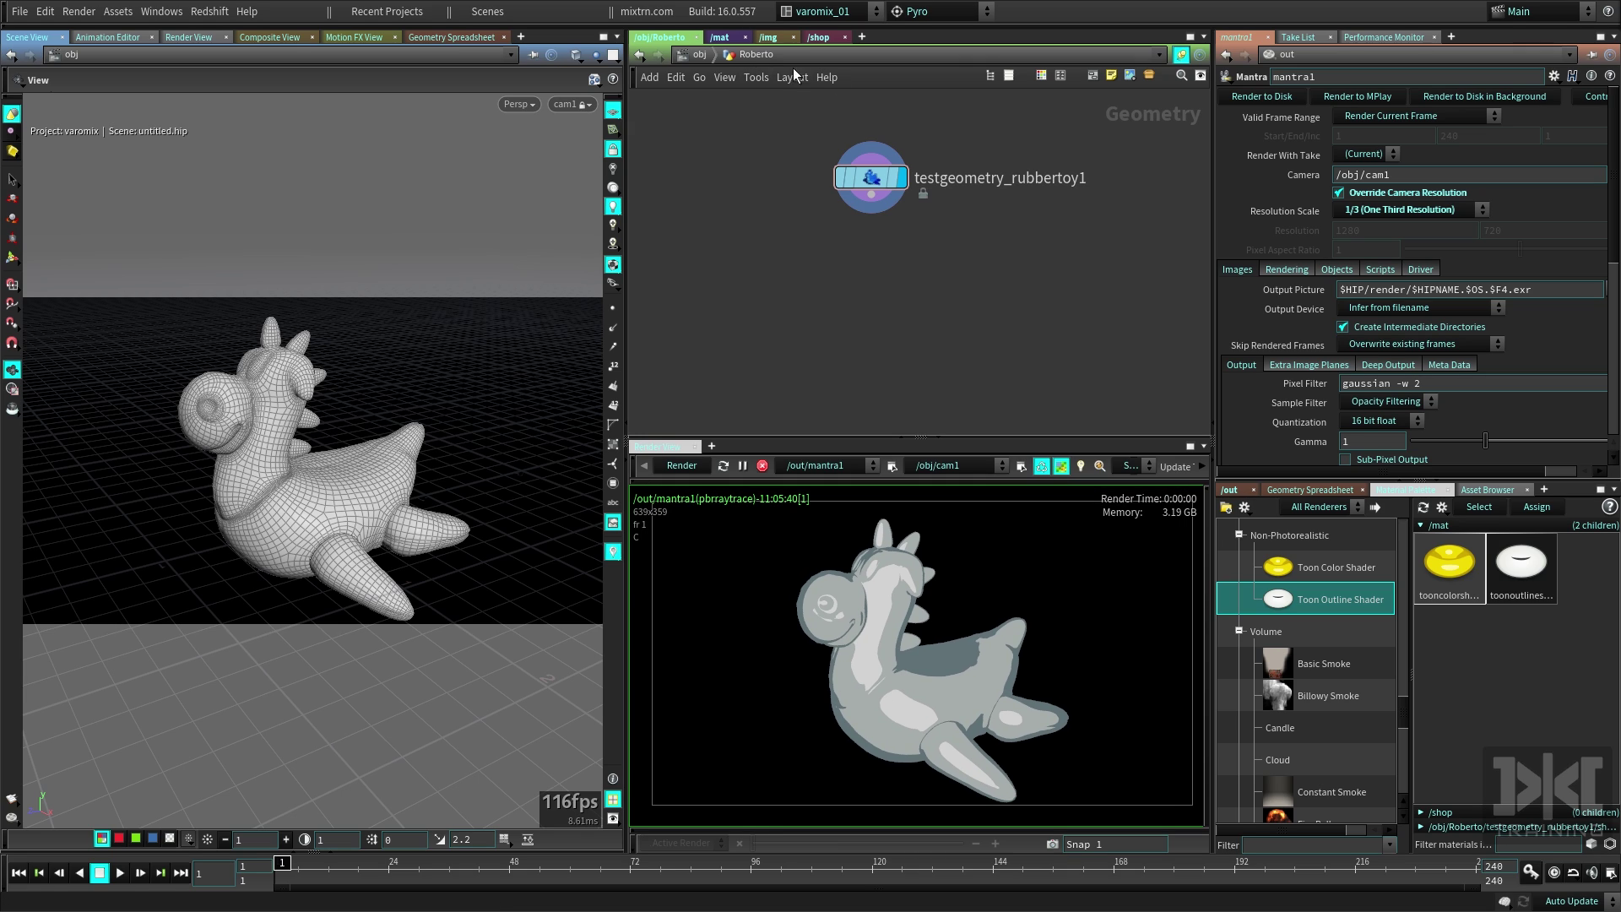
- Try a pink Highlight Color on the toon color shader with green at 0.241, then undo it
left_click(1467, 550)
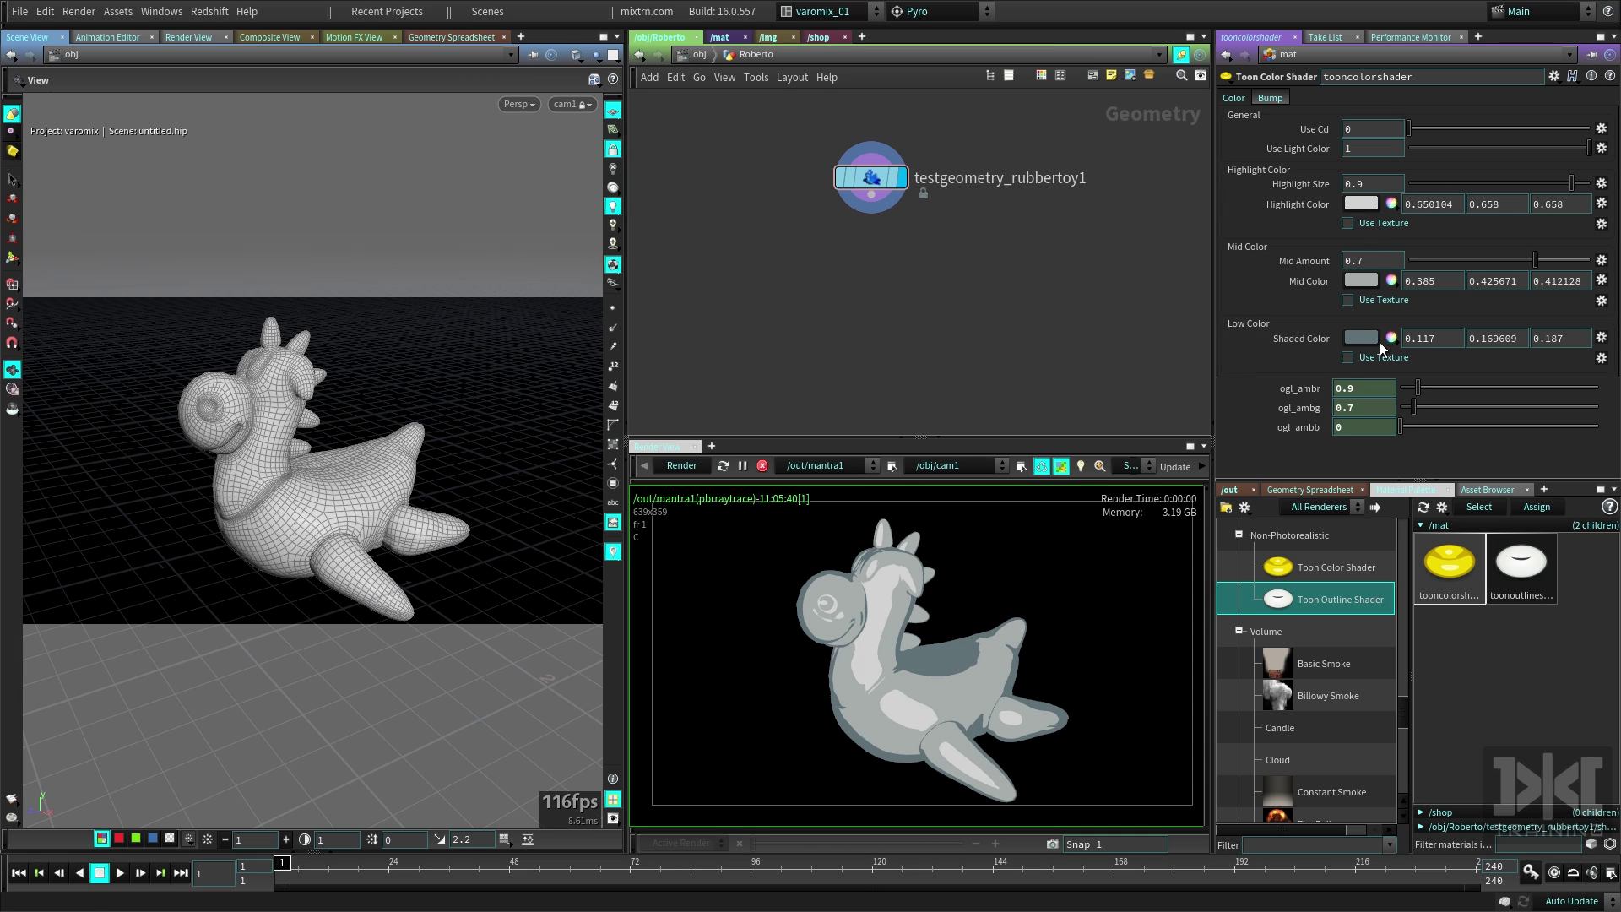
left_click(1391, 205)
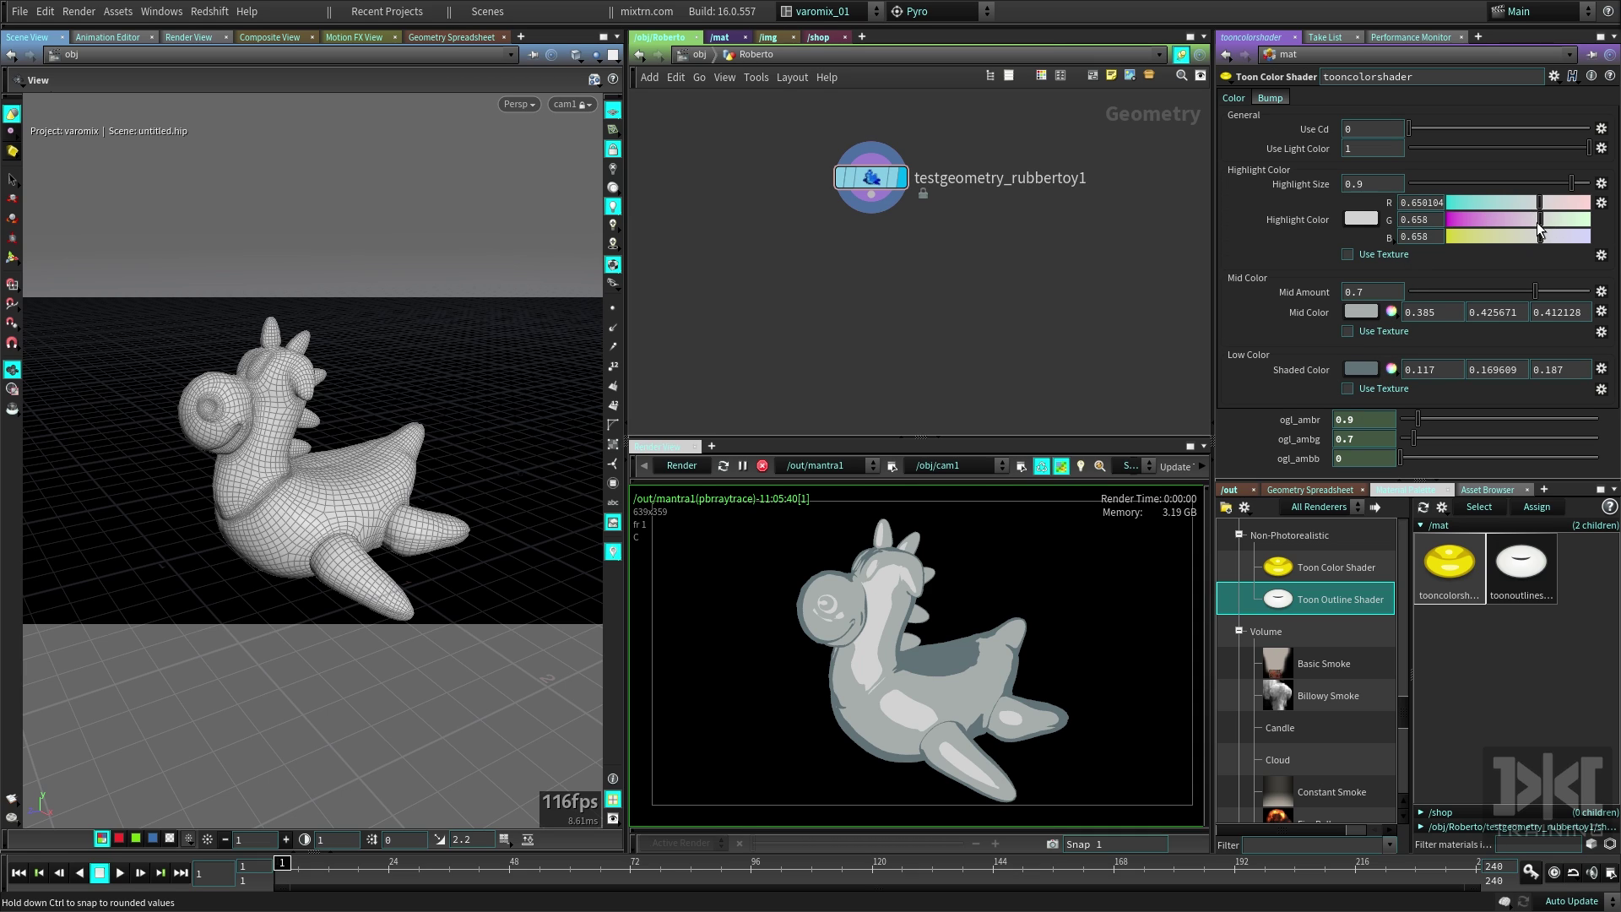
left_click_drag(1539, 221, 1482, 221)
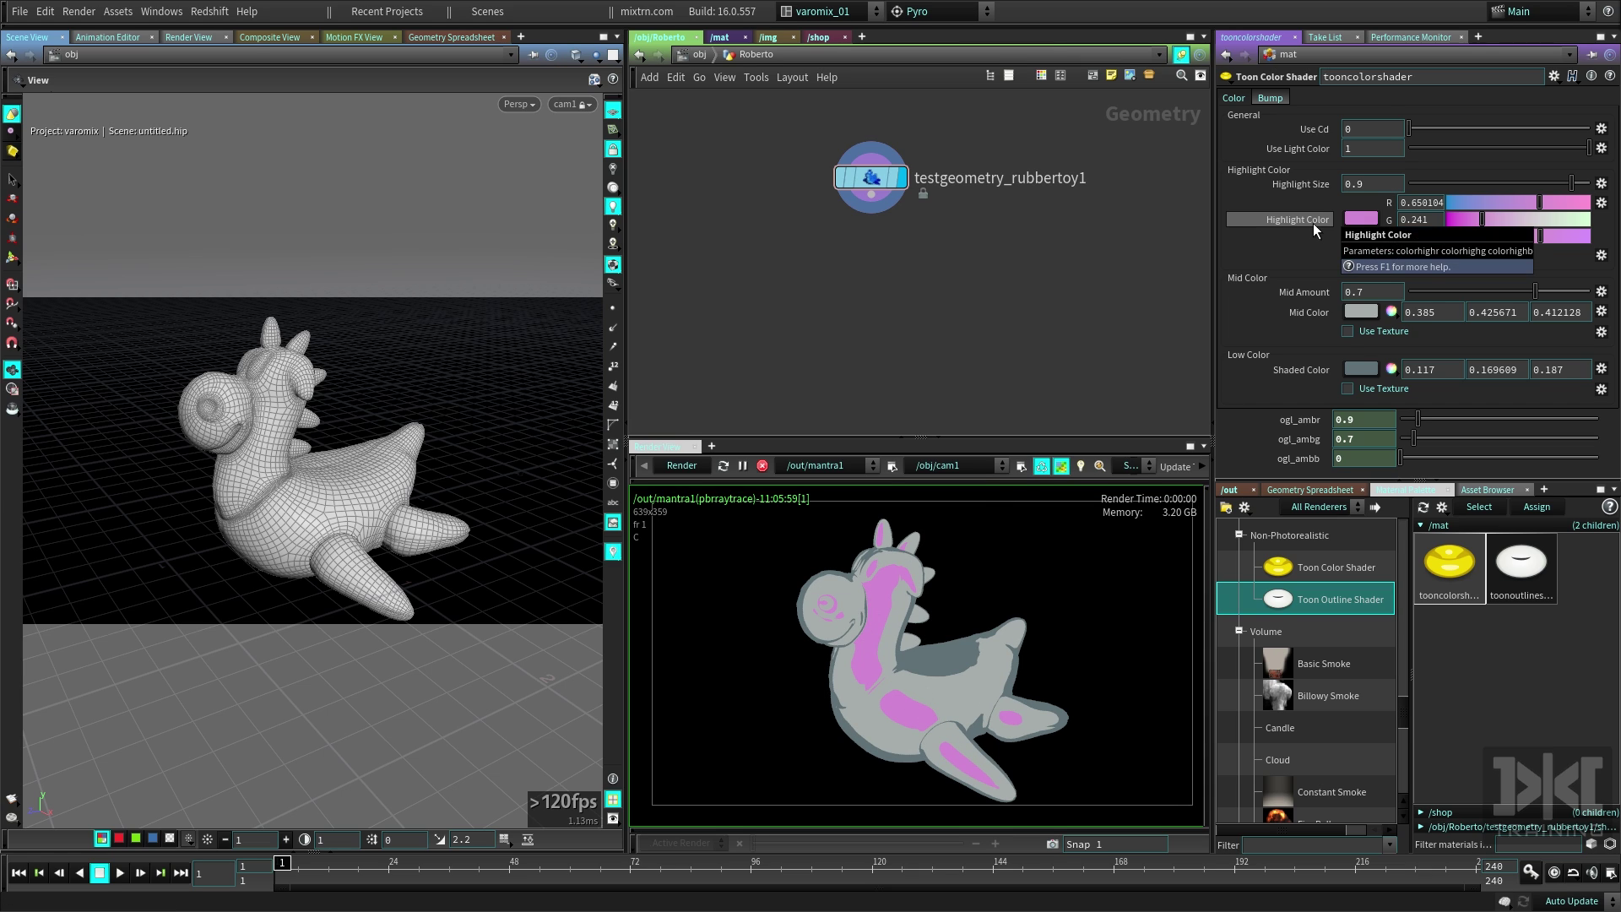
key("ctrl+z")
- Test the toon color shader's Highlight Size at 0, then set it to 0.374
left_click_drag(1579, 189, 1355, 188)
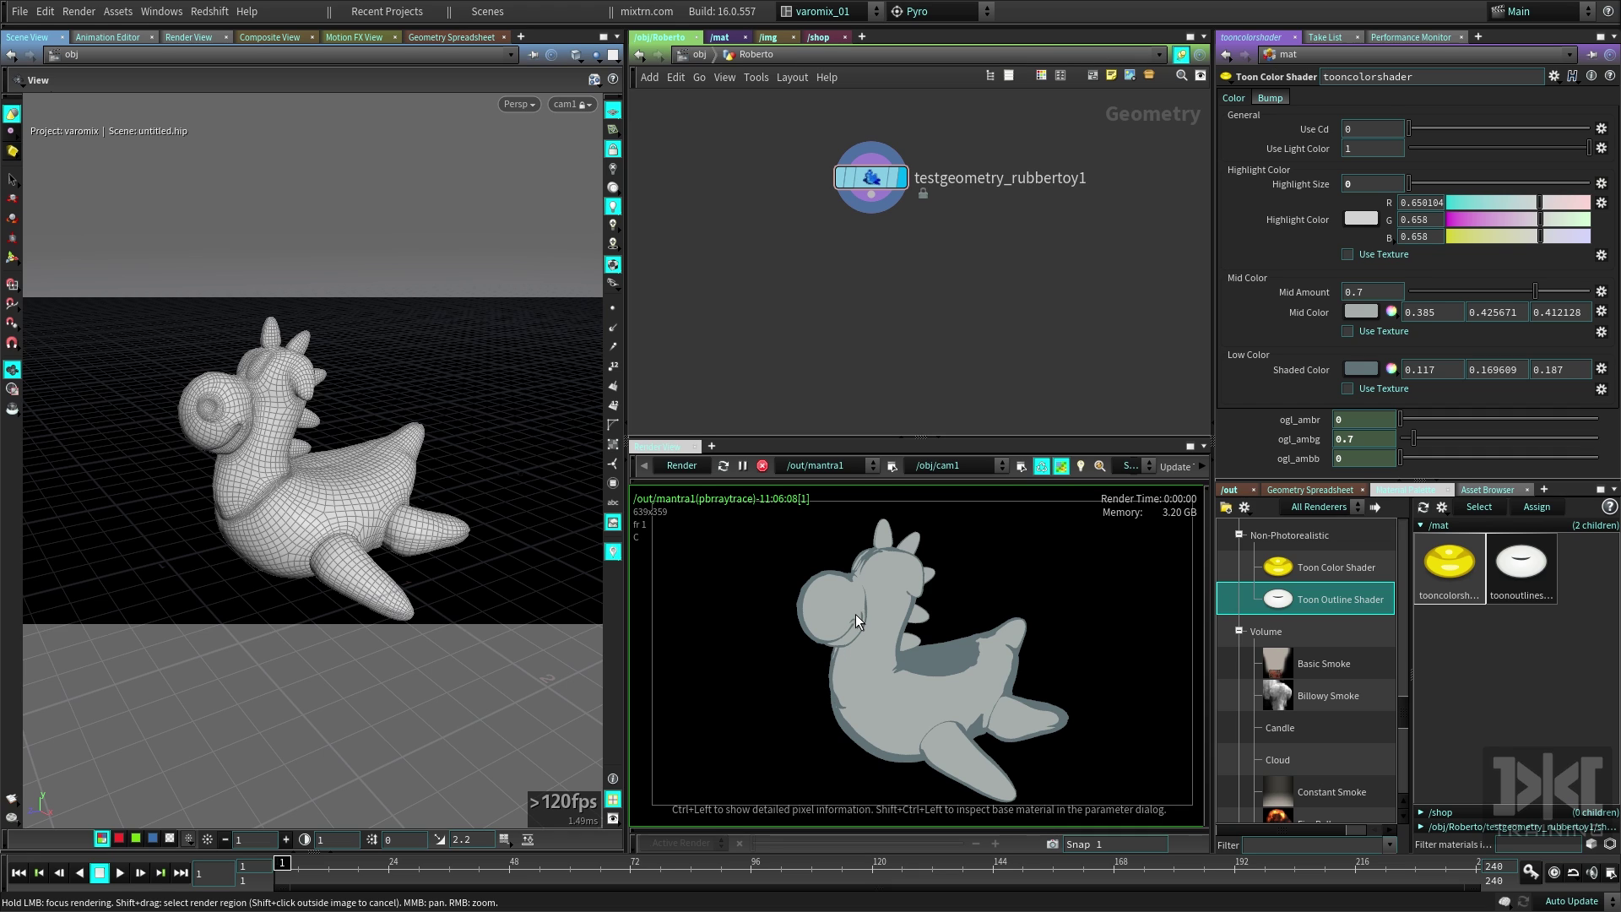
left_click_drag(1415, 185, 1324, 181)
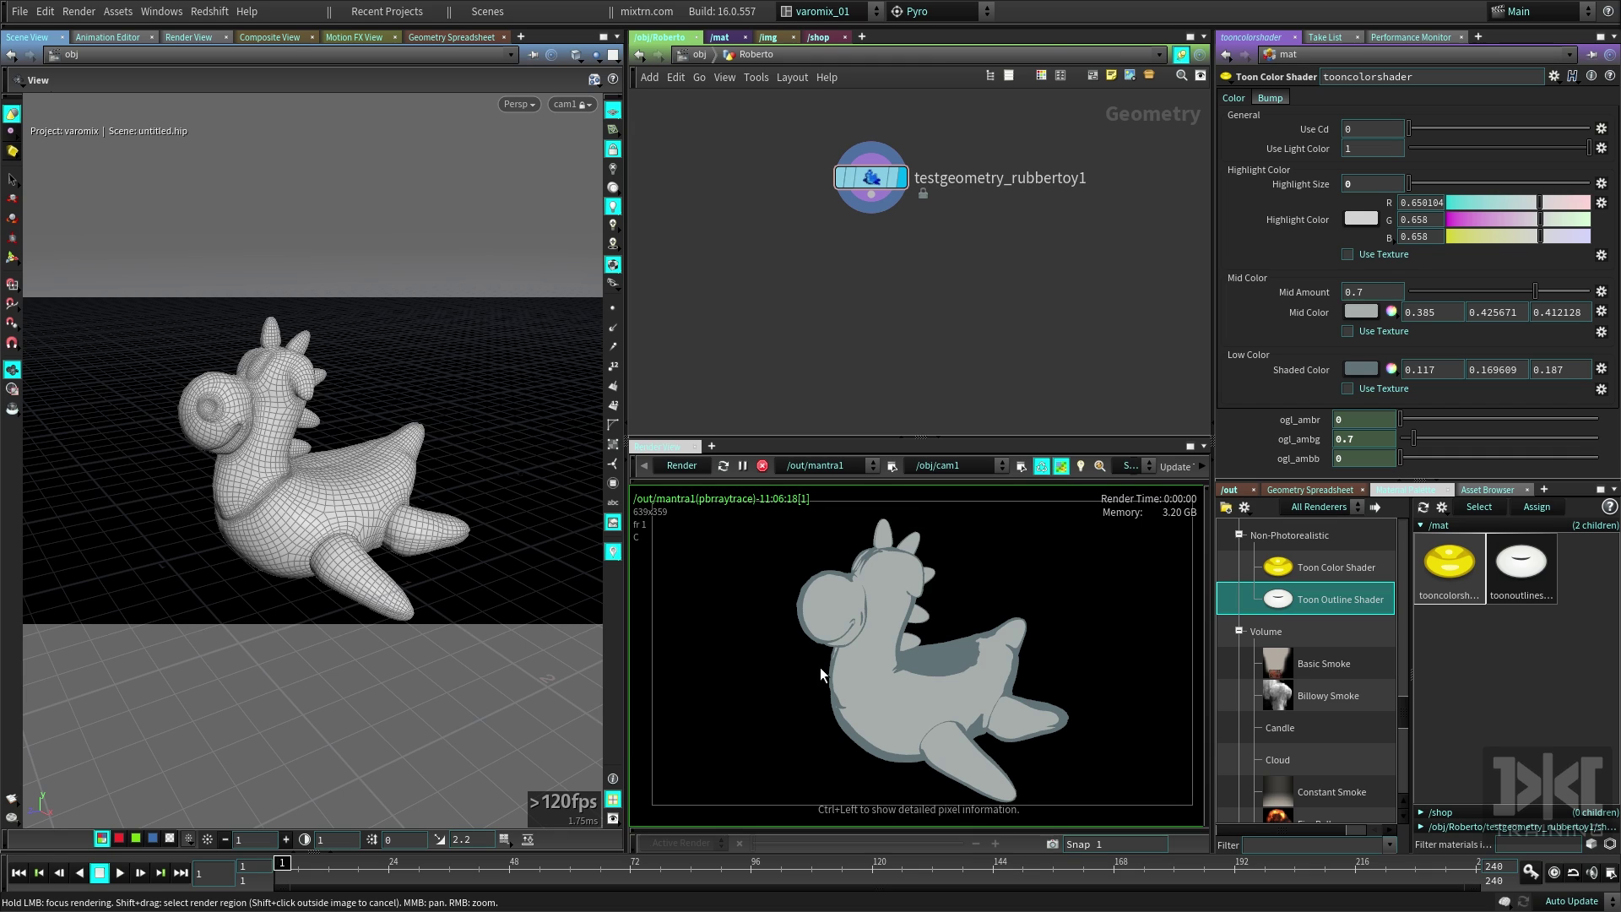
left_click_drag(1418, 191, 1475, 185)
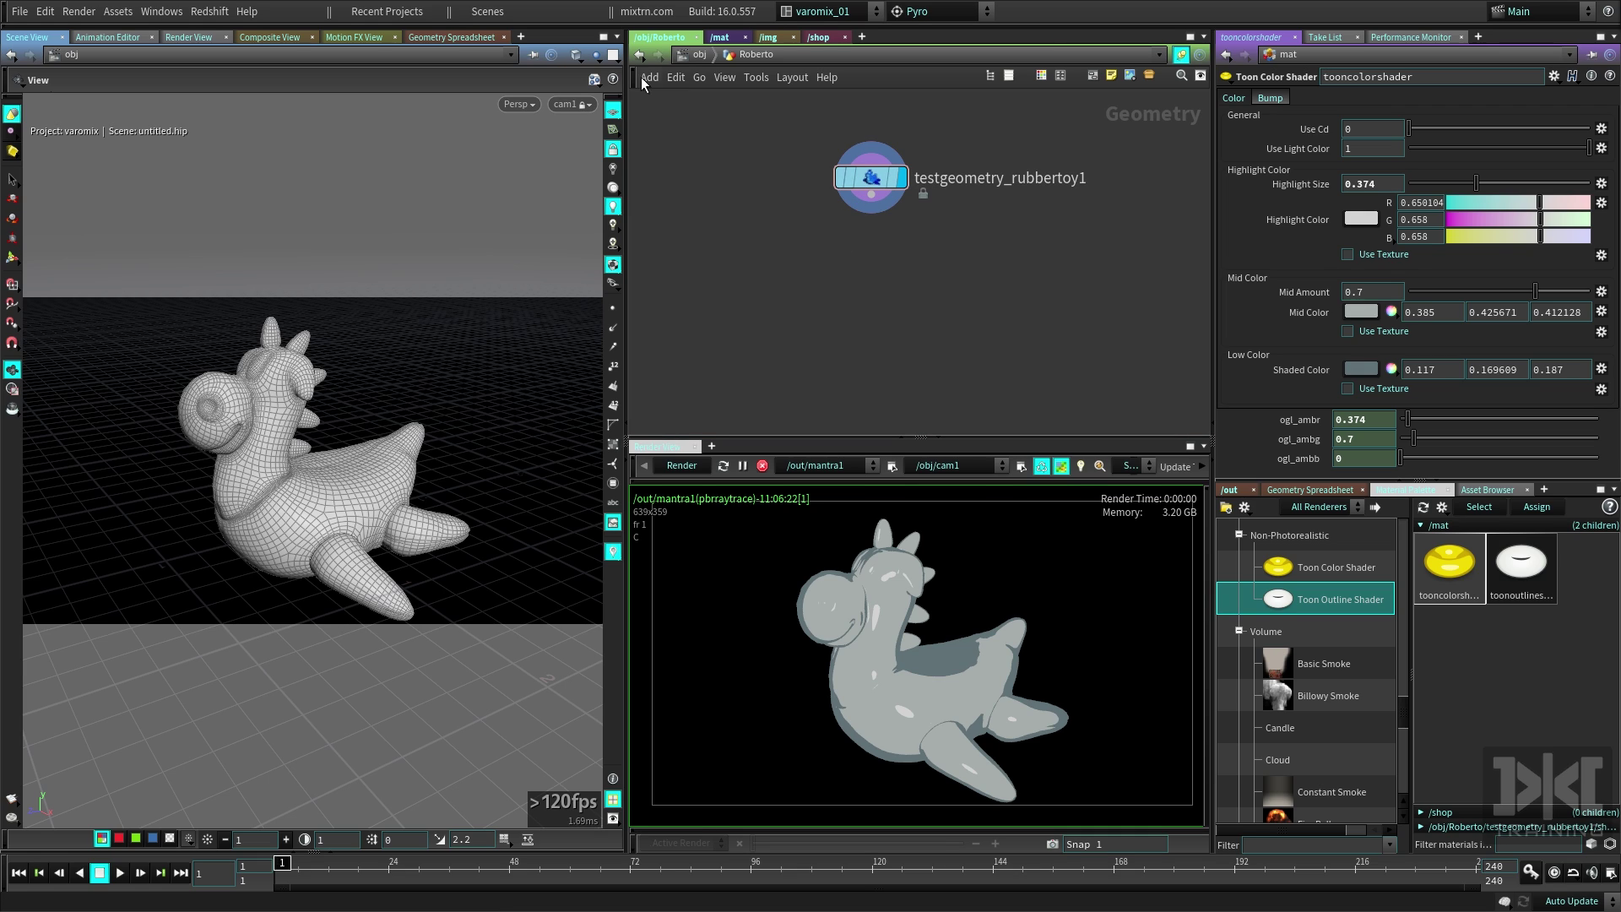
- Return to the object level, move the cam1 node aside and add a Grid object below it
left_click(683, 55)
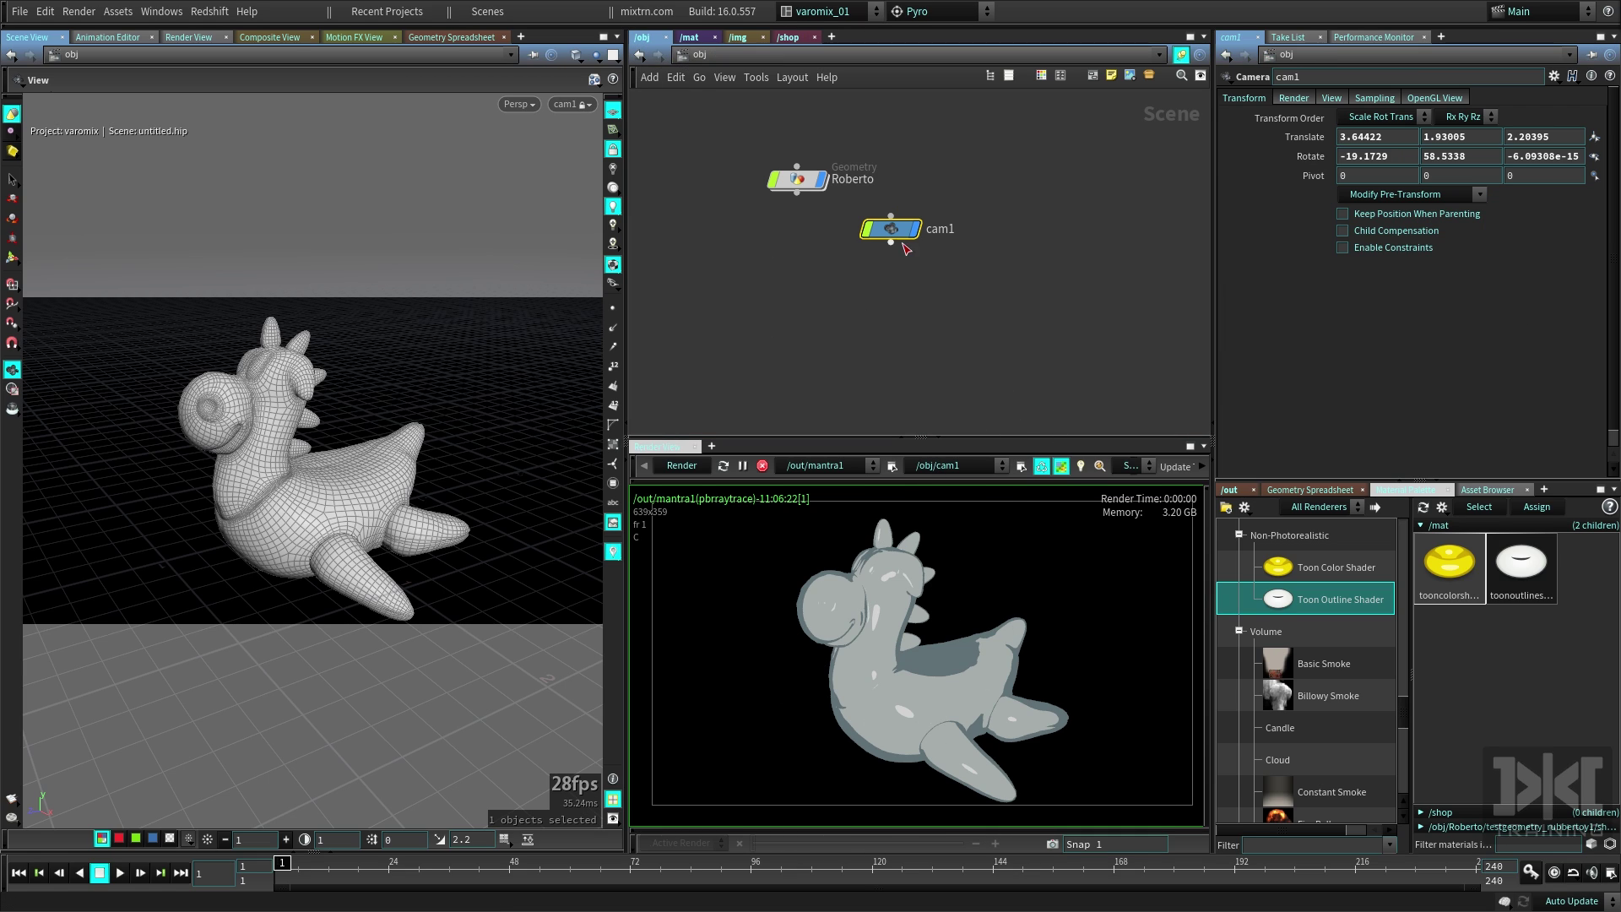
left_click_drag(888, 229, 938, 215)
key("Tab")
type("gri")
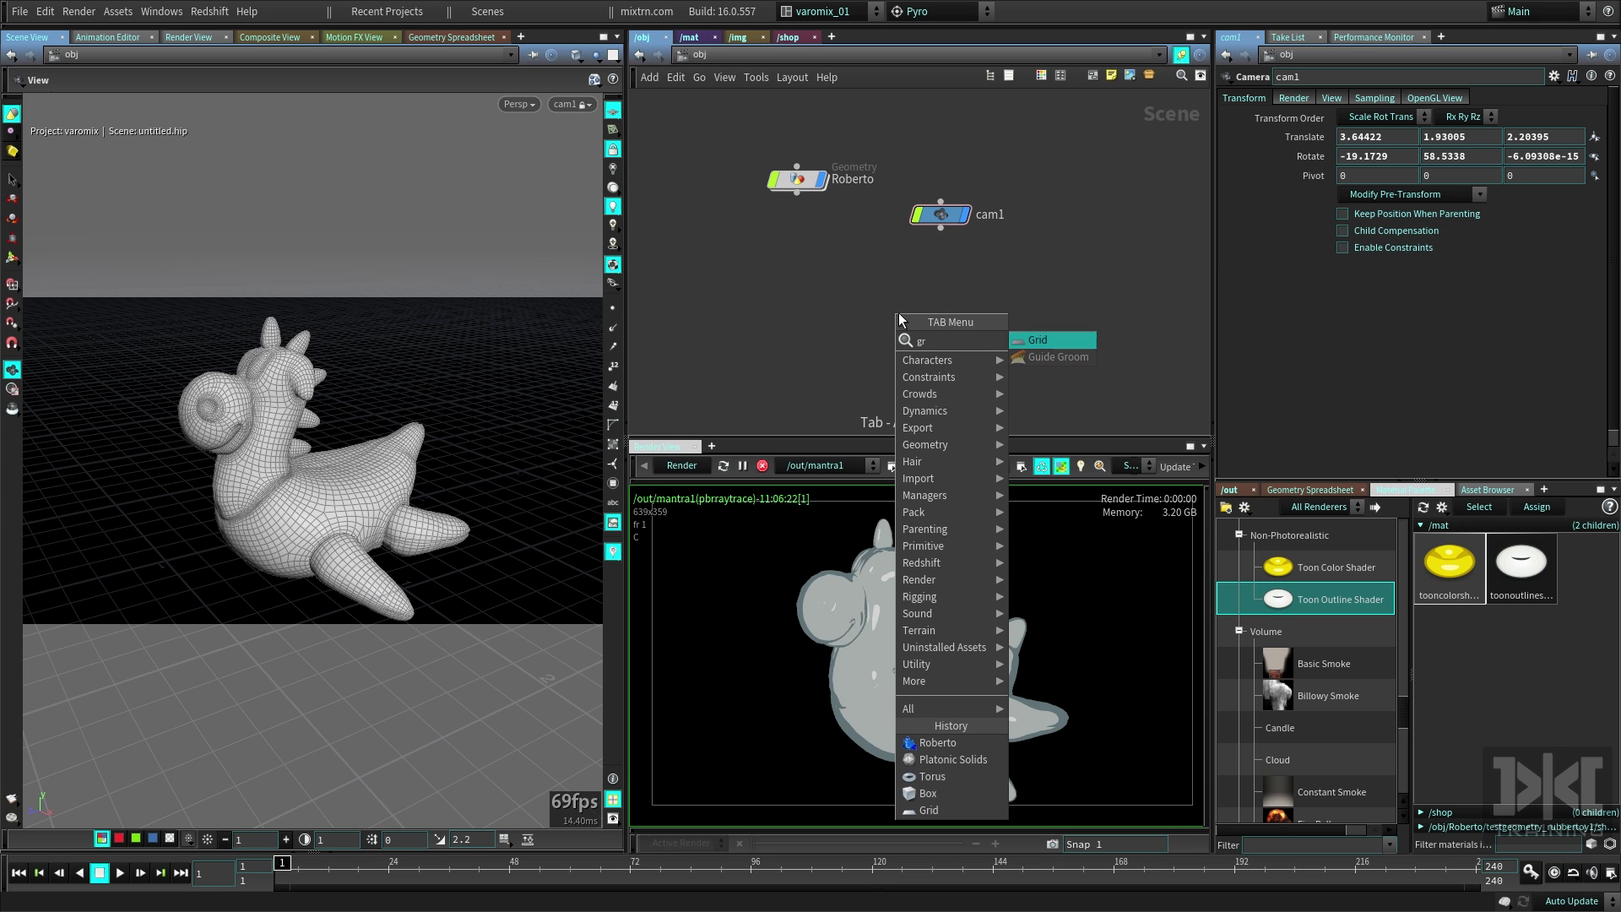
left_click(1025, 340)
left_click(920, 298)
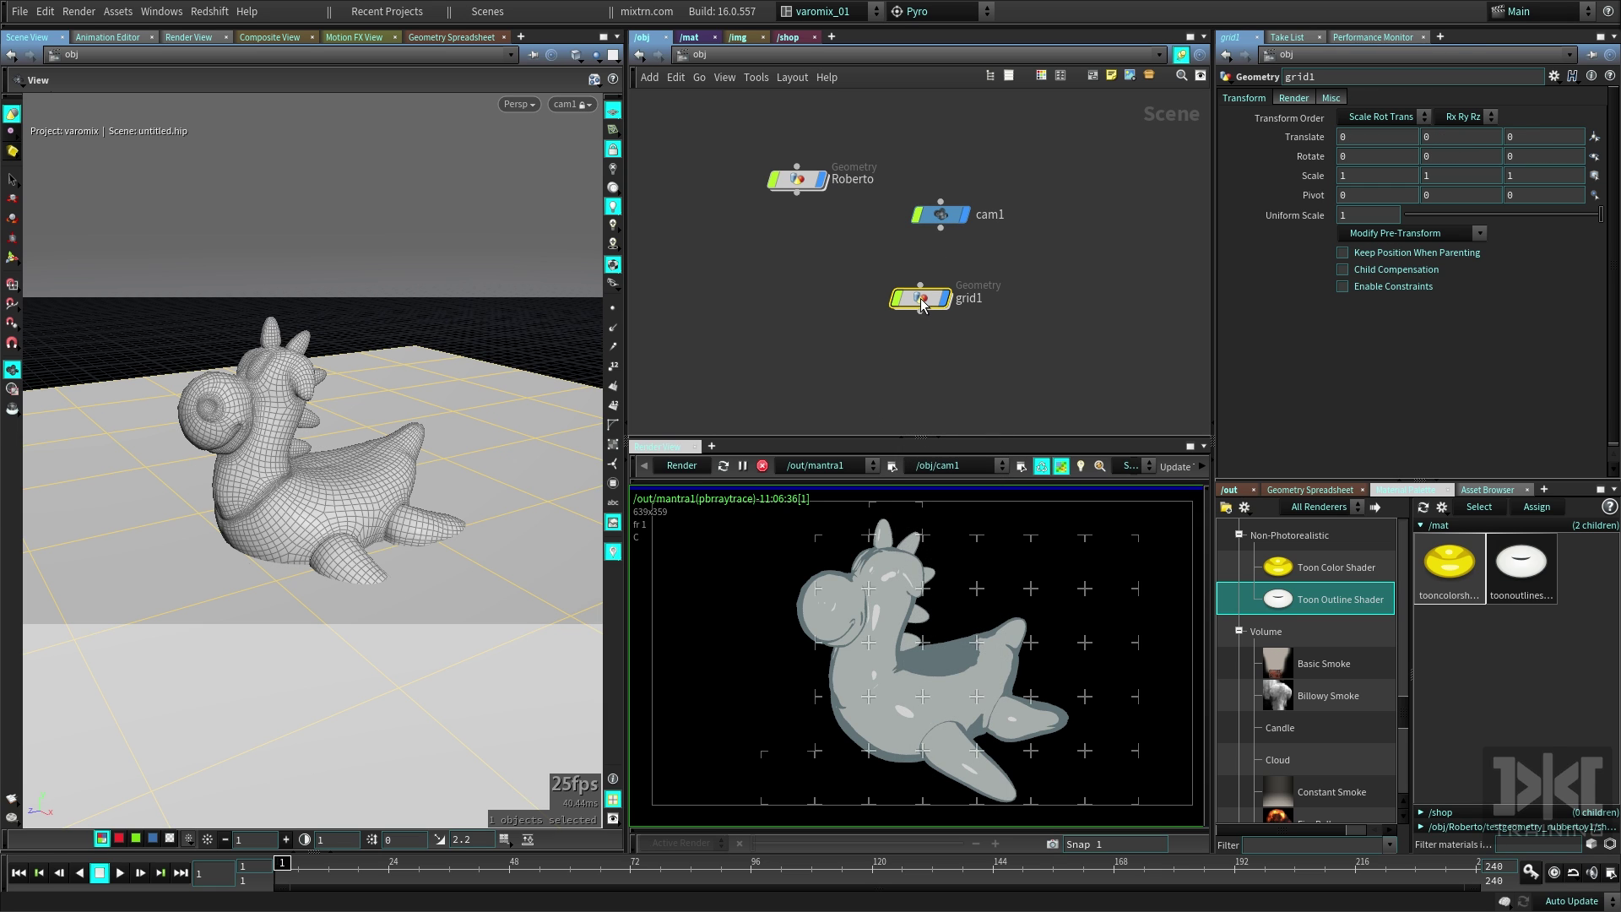
- Release the viewport from the camera and parent grid1 to cam1 by wiring the camera's output into the grid's input
left_click(613, 151)
scroll(351, 528, "down", 5)
left_click_drag(351, 529, 278, 426)
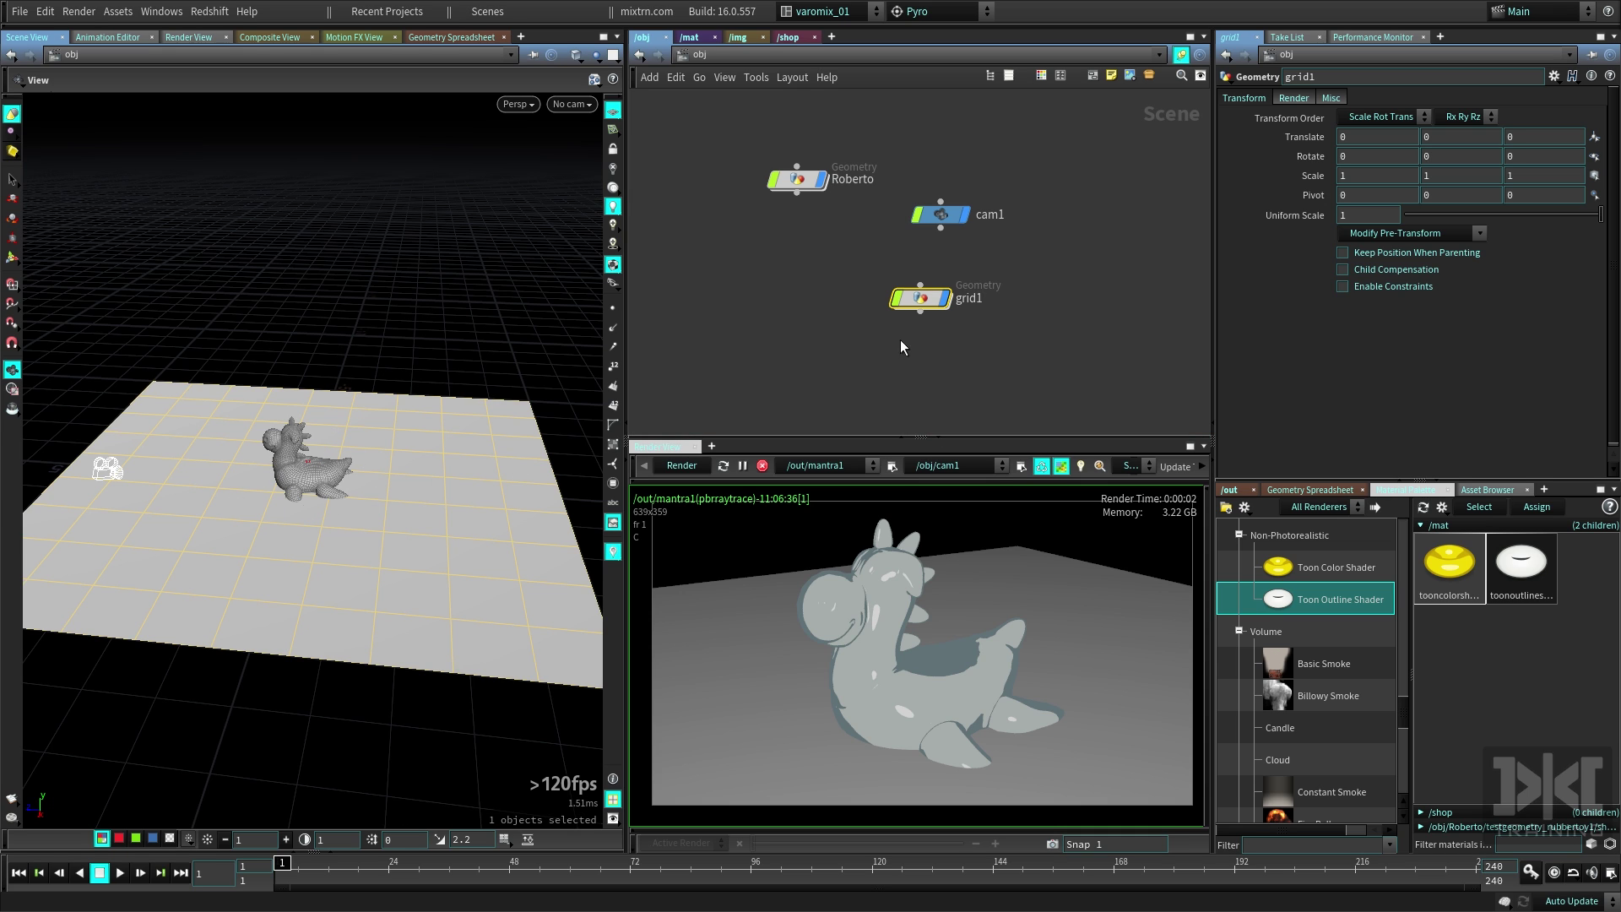
left_click_drag(920, 286, 941, 226)
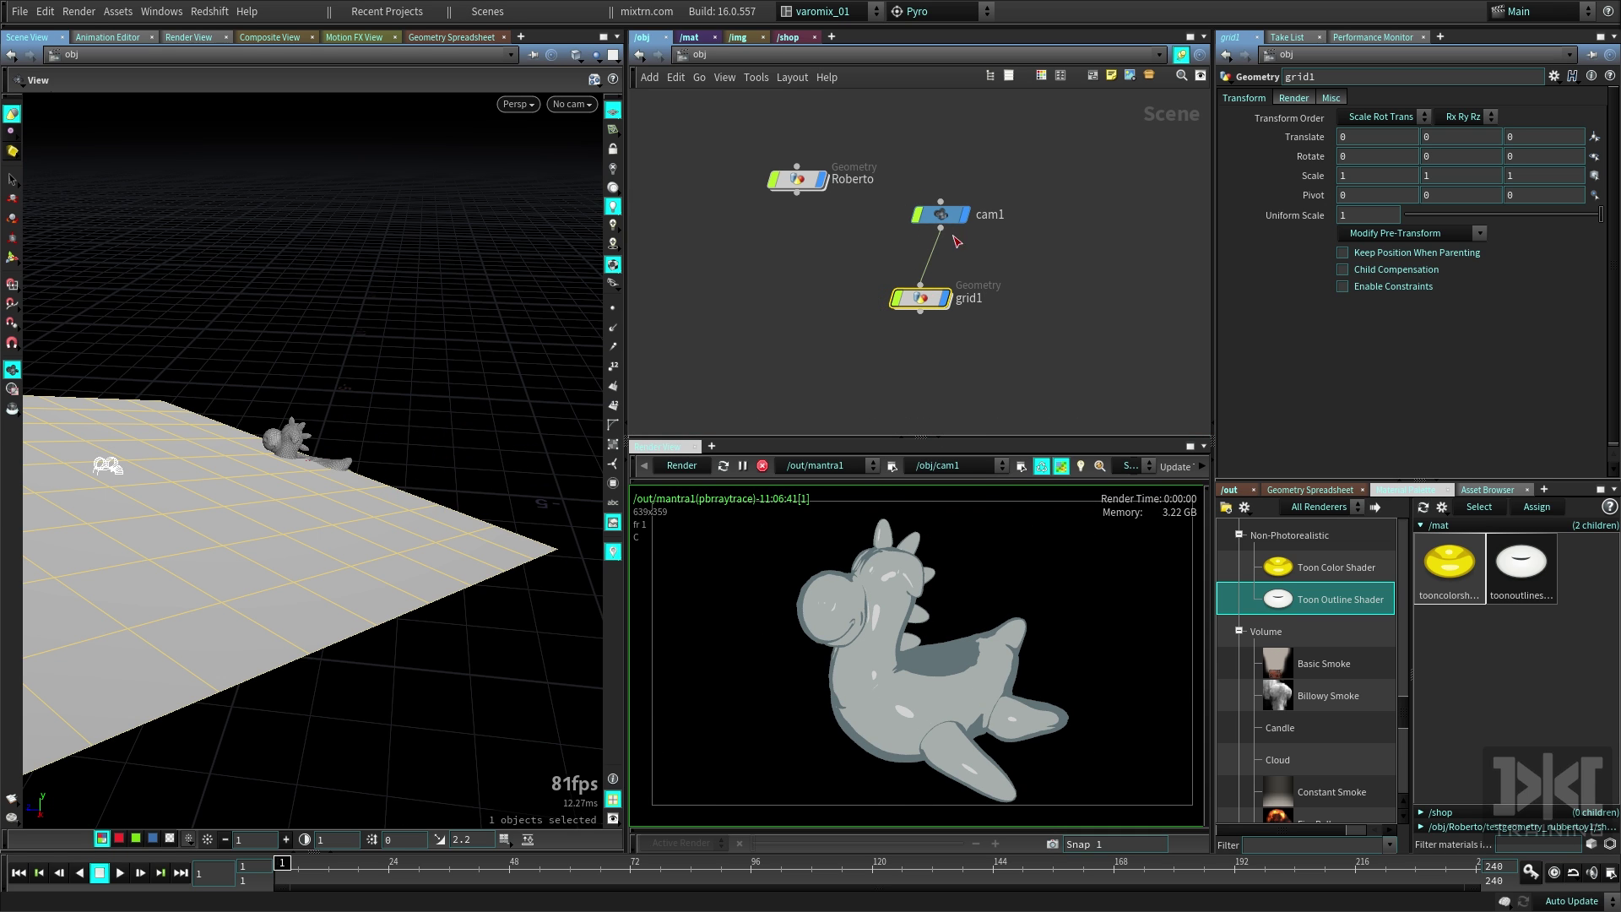
left_click_drag(347, 518, 365, 451)
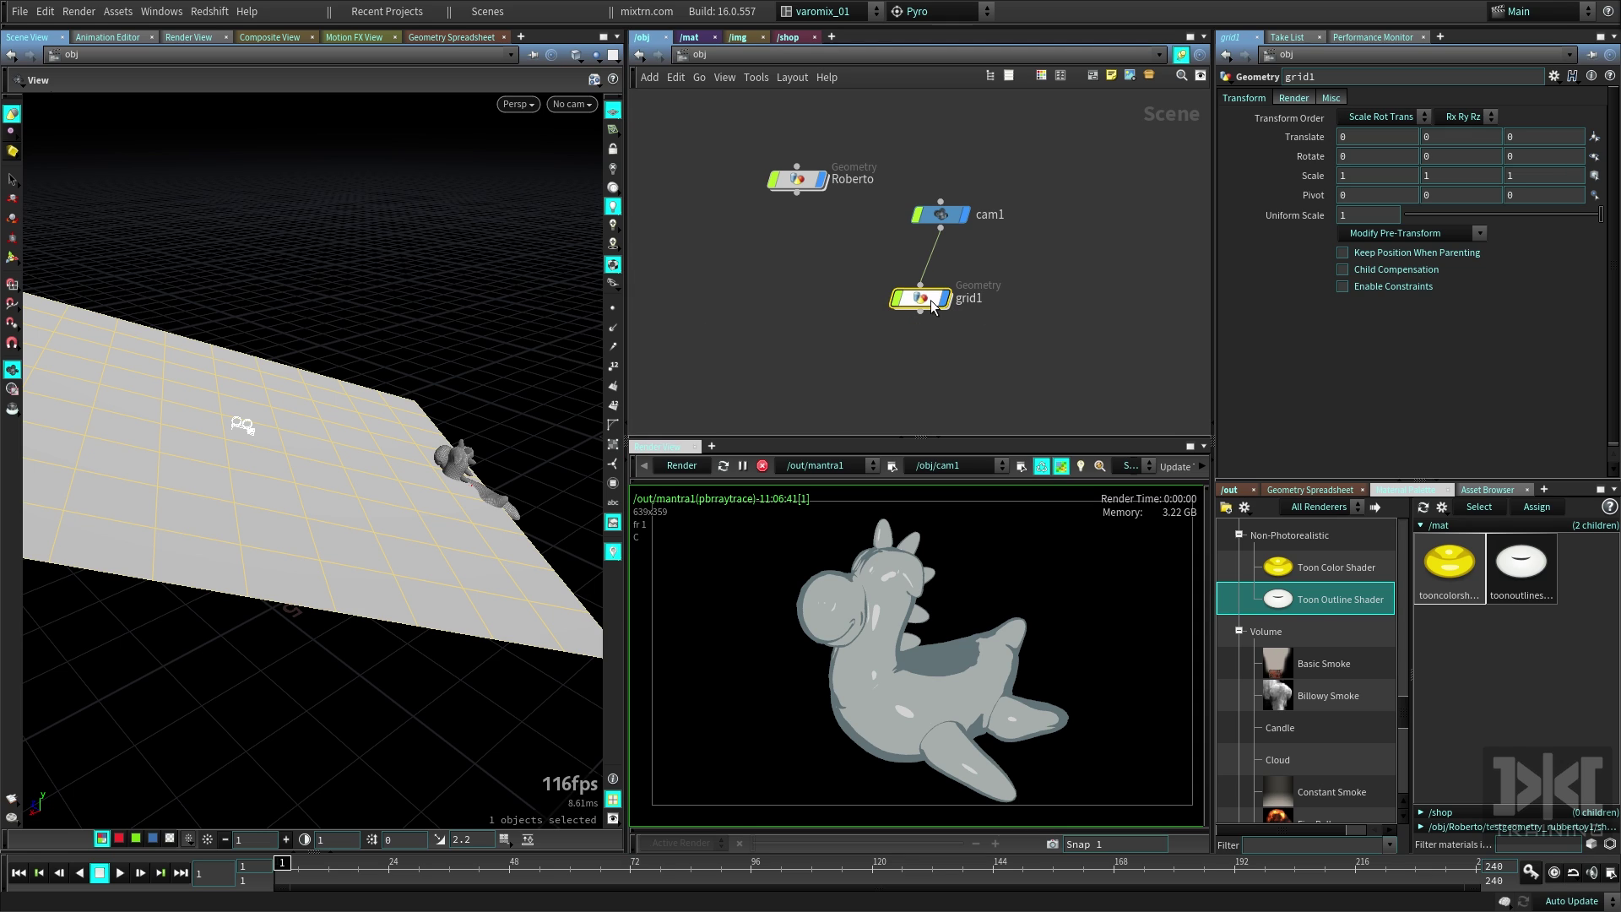
- Set the grid inside grid1 to XY Plane orientation and return to the object level
left_click_drag(933, 306, 946, 299)
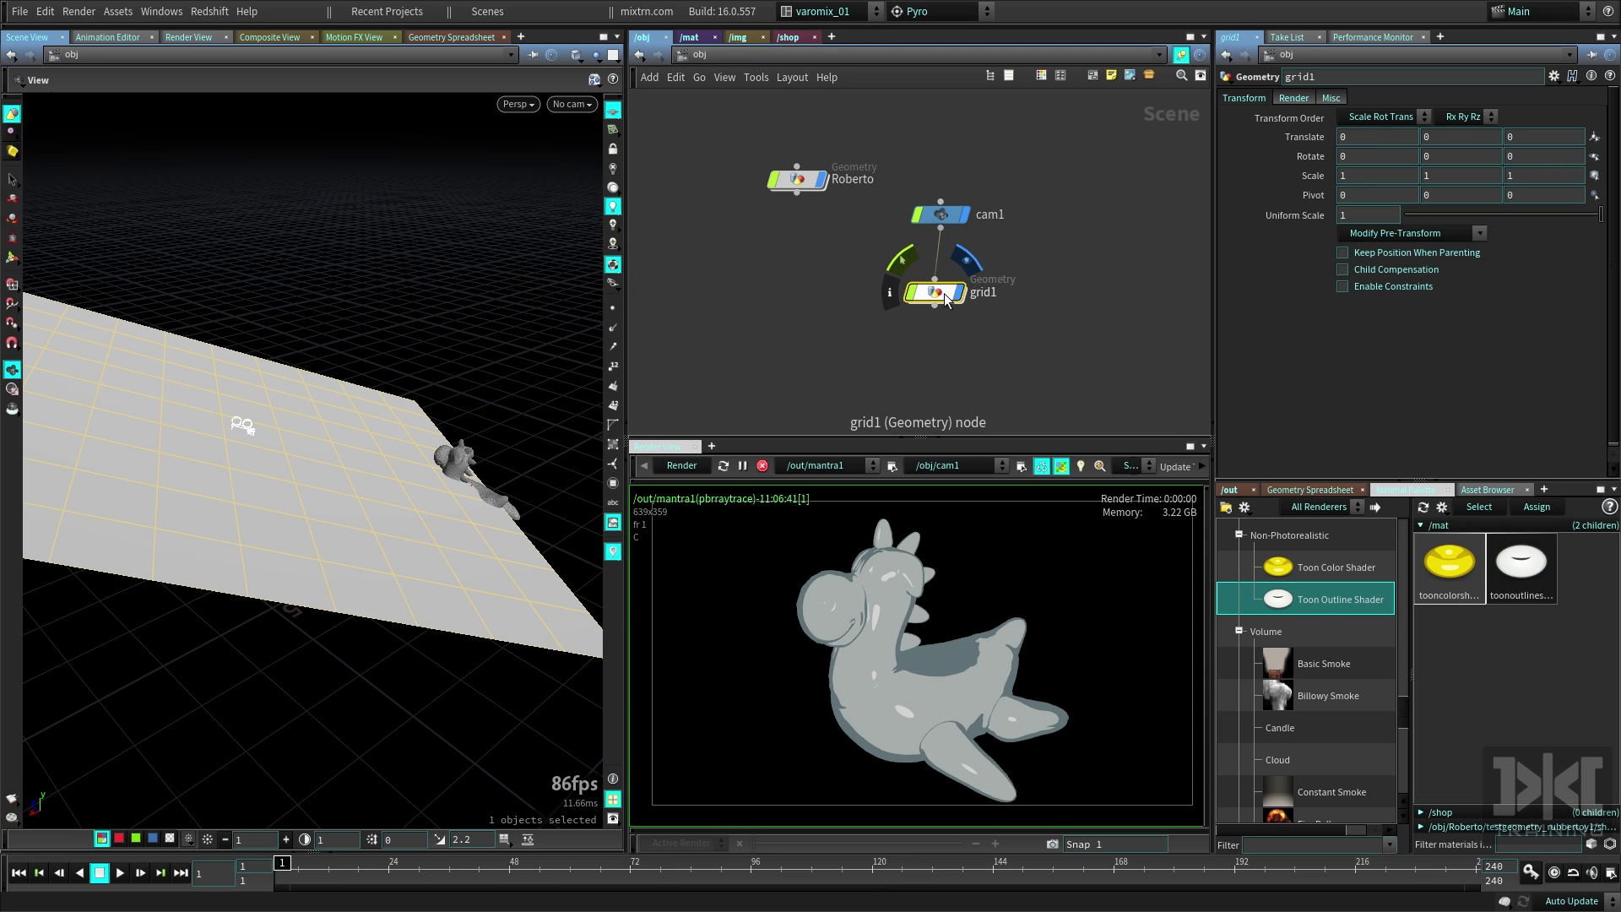
double_click(945, 298)
left_click(1363, 136)
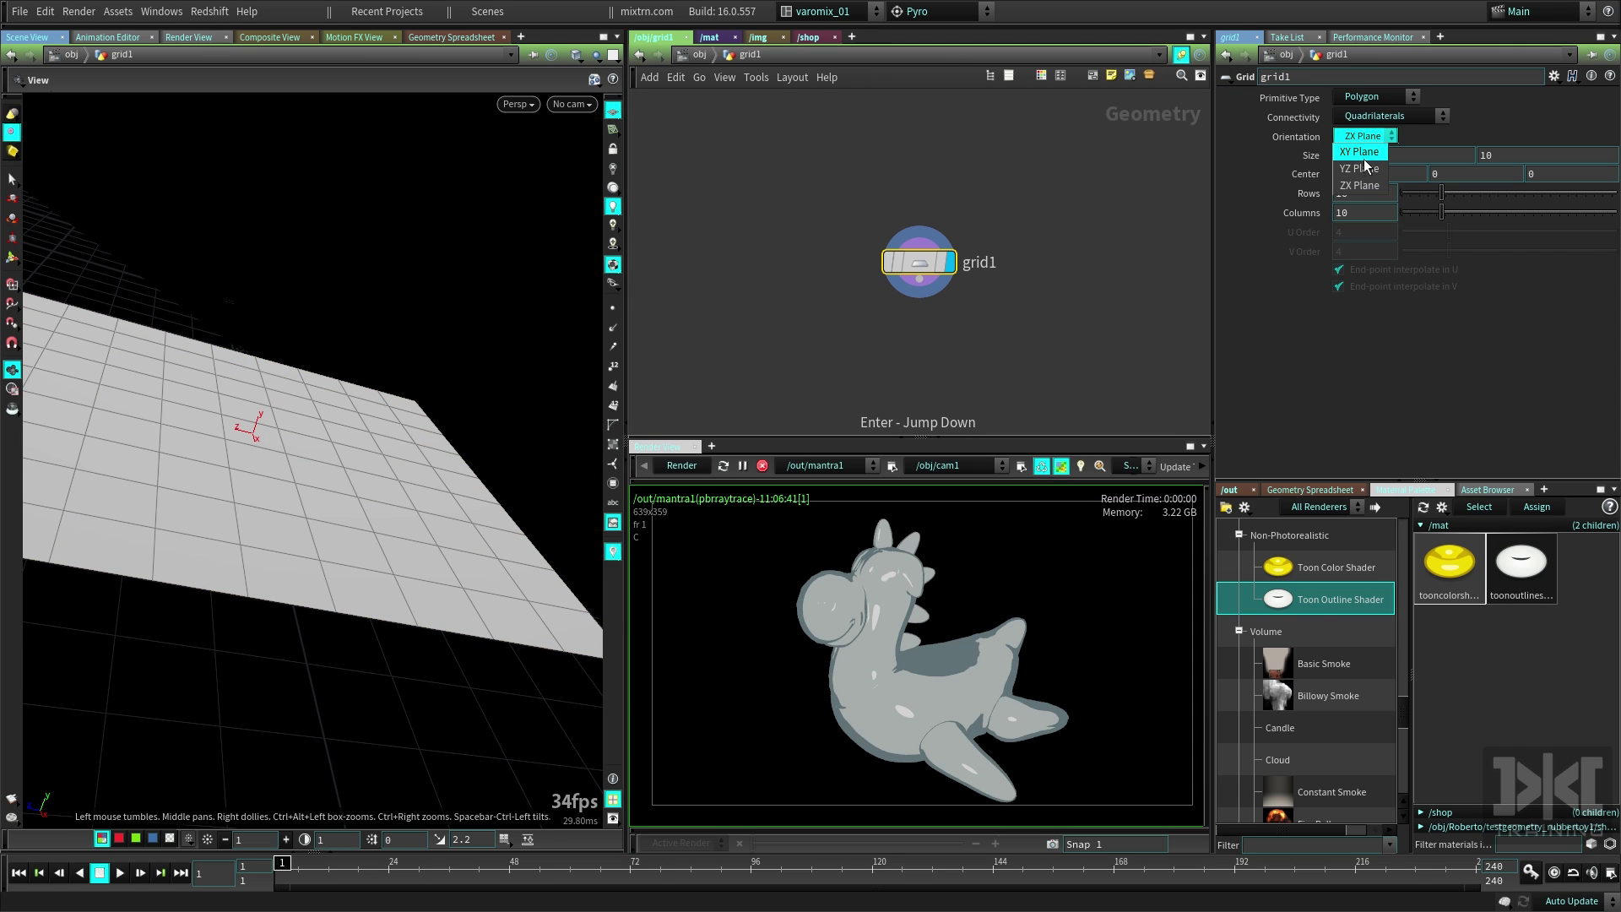
left_click(1349, 153)
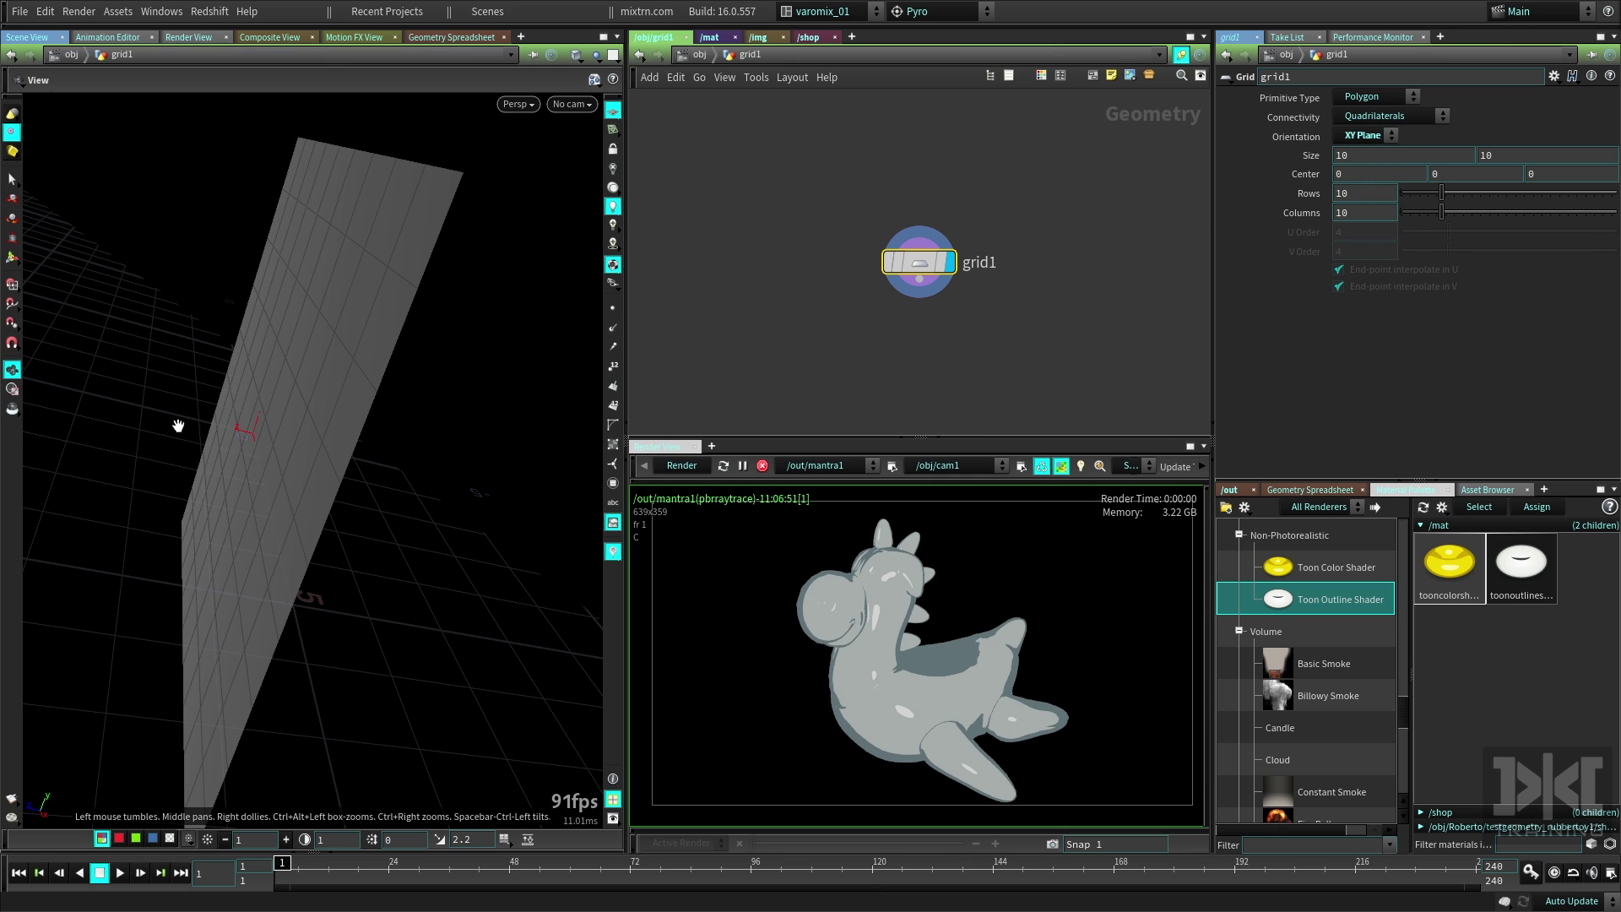
left_click_drag(341, 453, 311, 448)
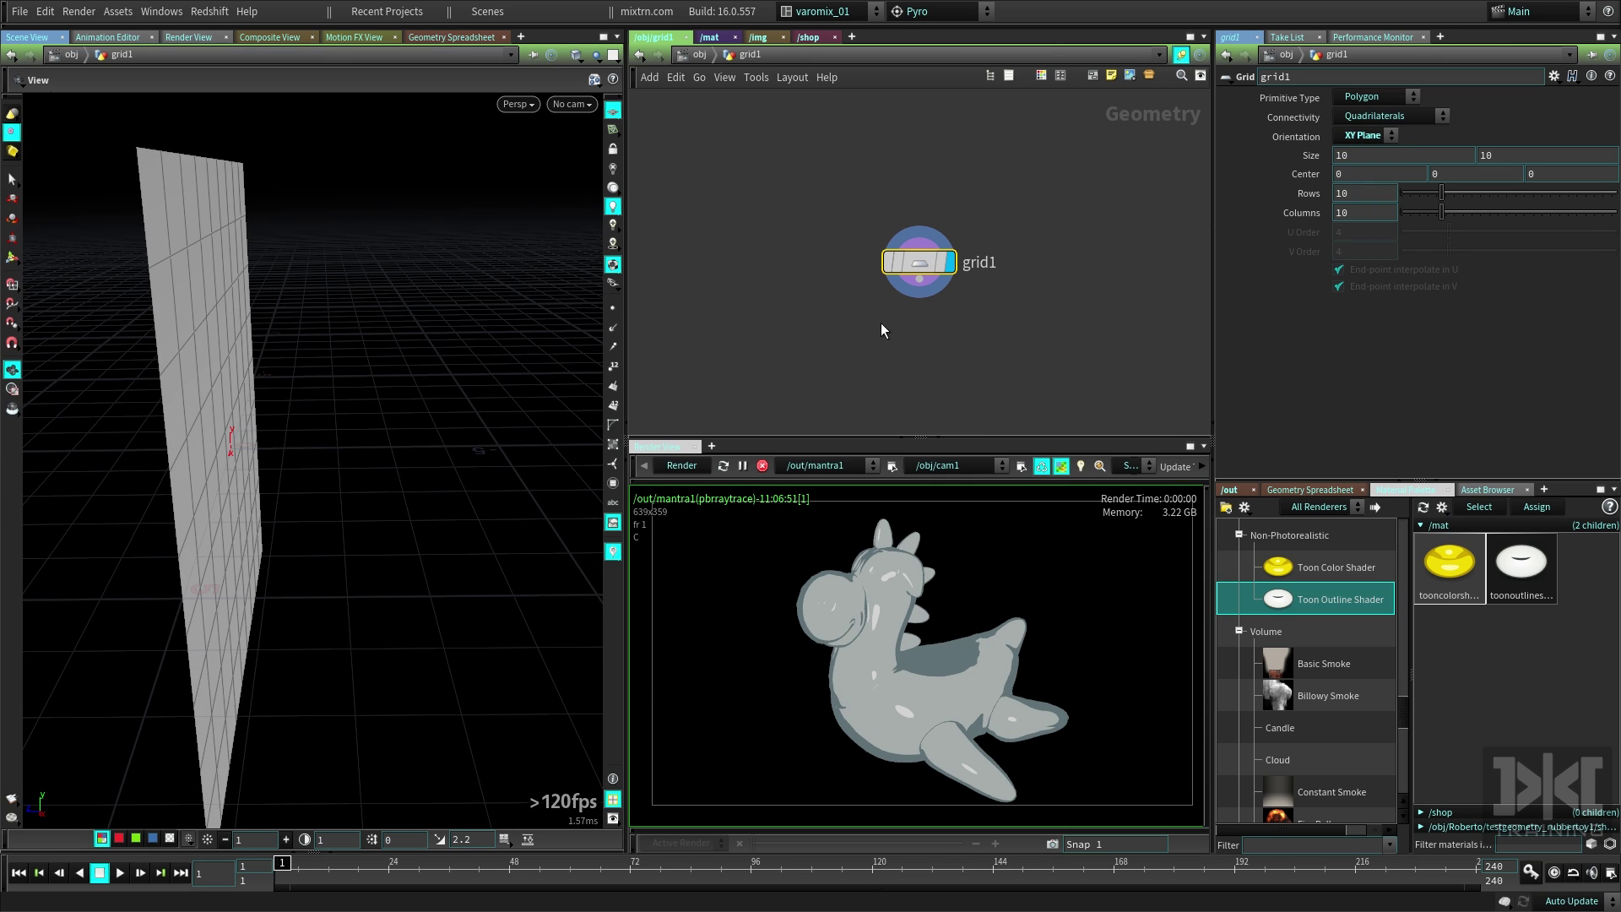
key("u")
- Move grid1 behind Roberto to Z -22.3584 and set its uniform scale to 4.1
left_click_drag(211, 371, 253, 448)
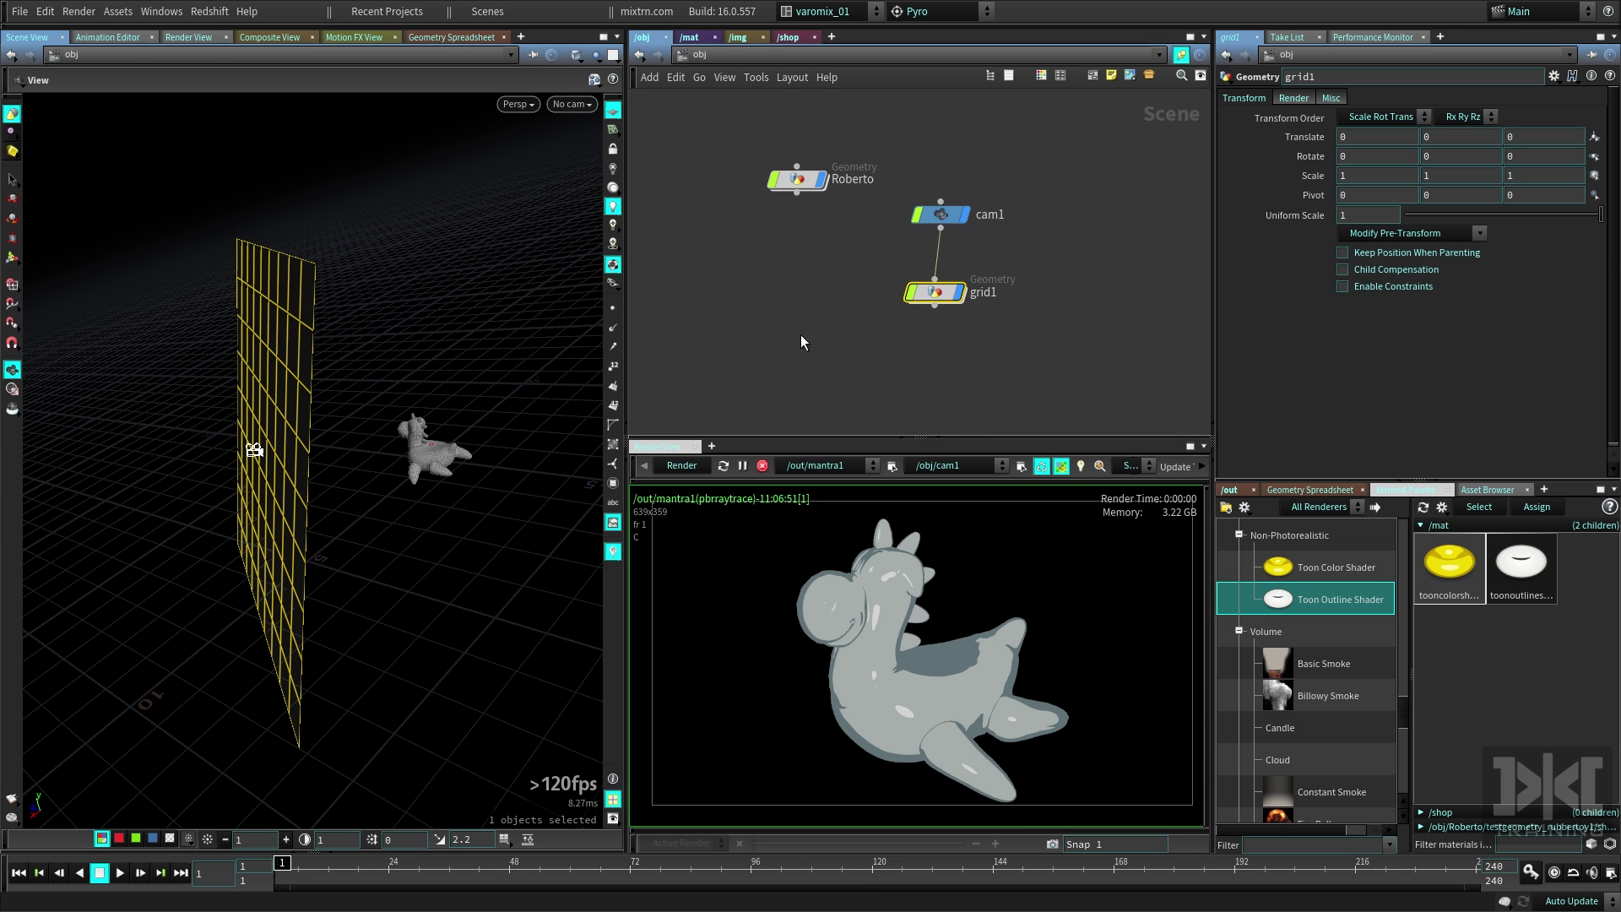
left_click(12, 258)
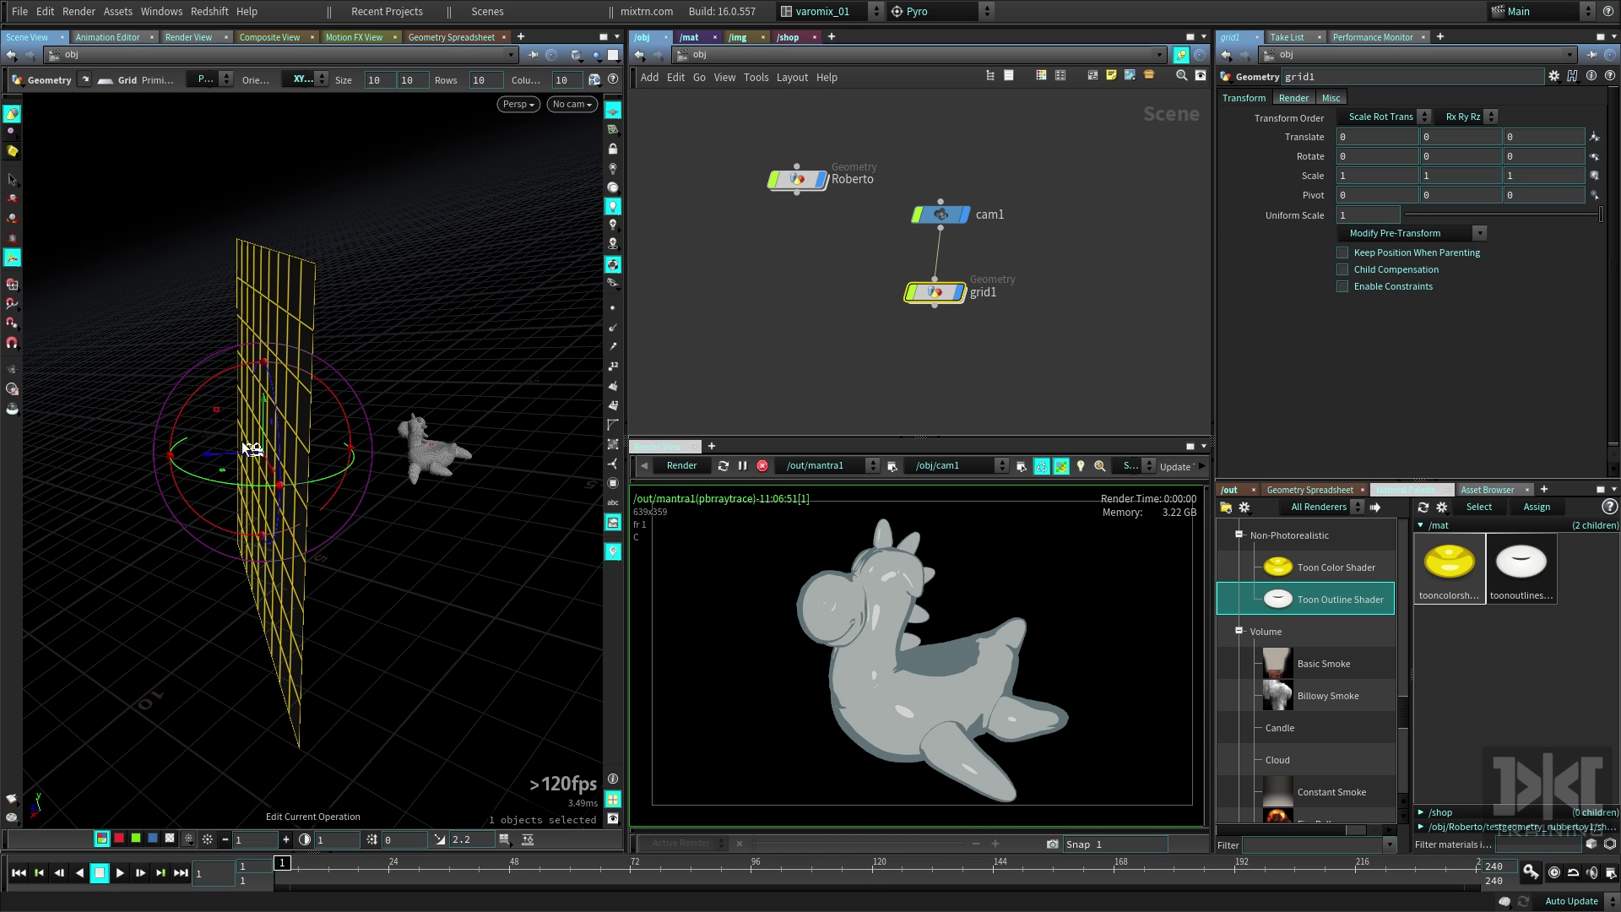
left_click_drag(221, 452, 823, 427)
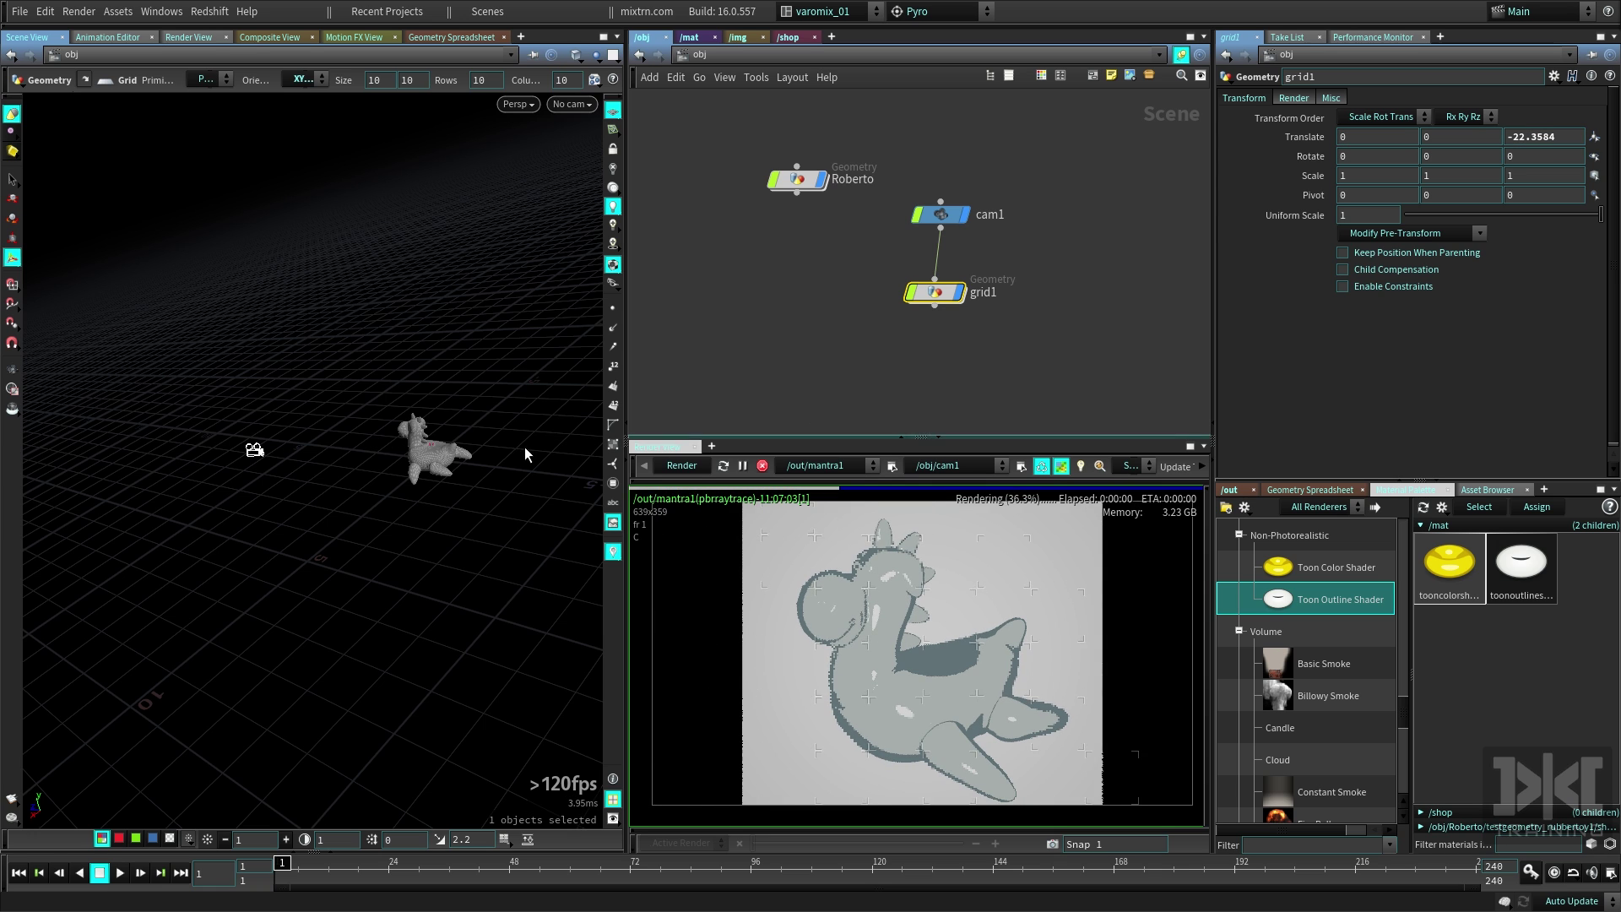
scroll(524, 447, "down", 5)
middle_click_drag(1369, 216, 1604, 189)
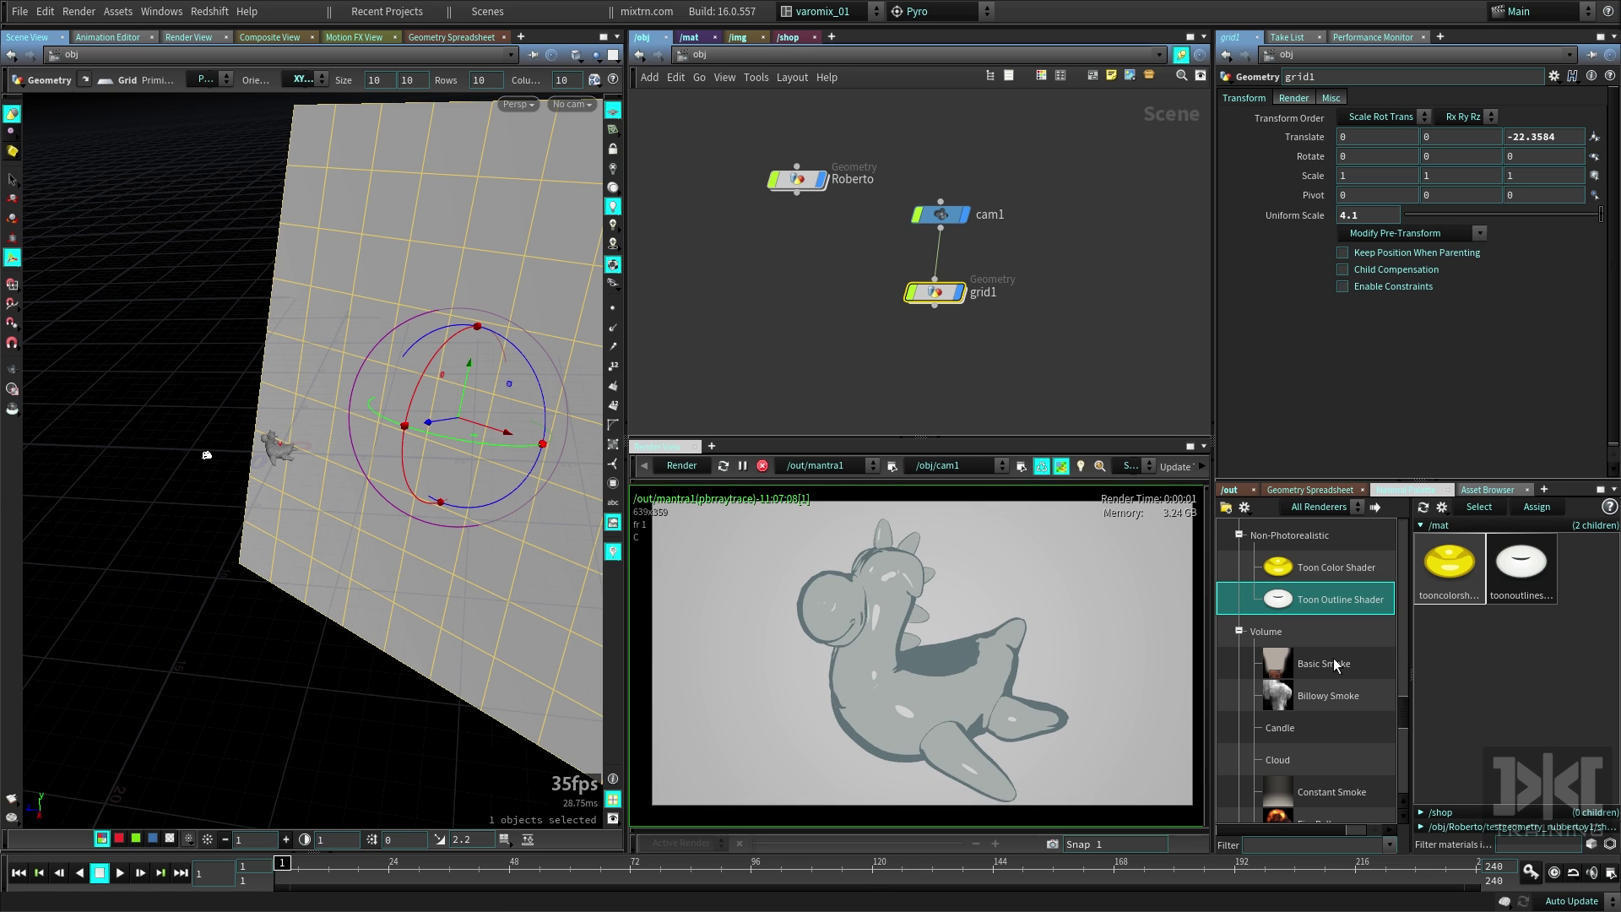
- Find the Constant utility material in the palette and assign it to the grid in the viewport
scroll(1332, 667, "down", 3)
scroll(1316, 713, "down", 3)
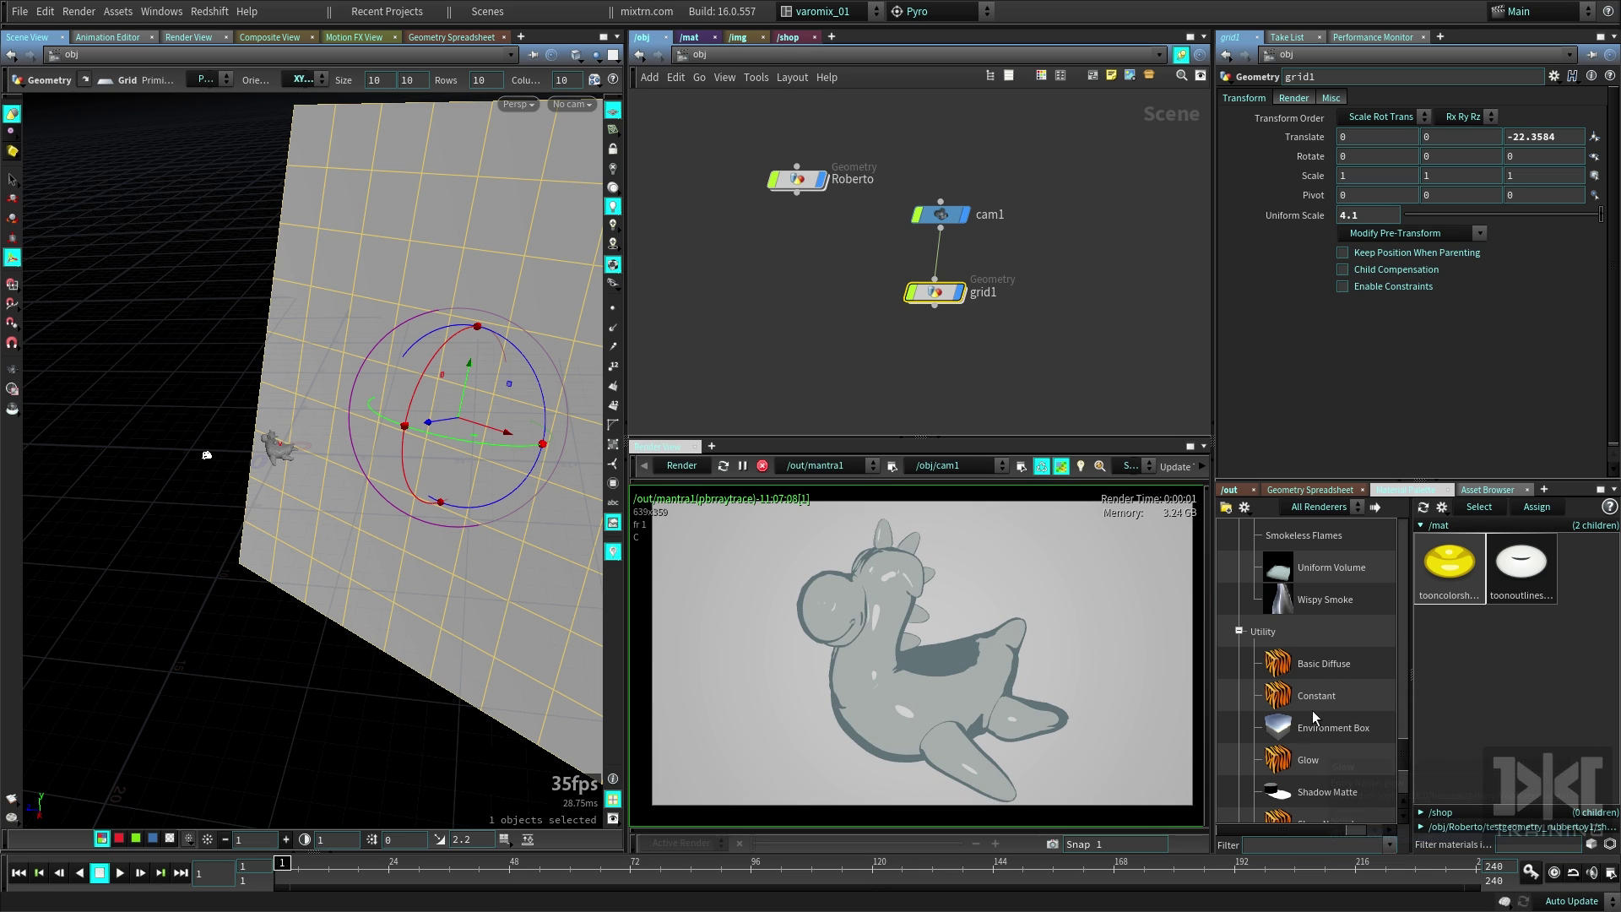
left_click(1311, 696)
left_click_drag(1311, 696, 460, 289)
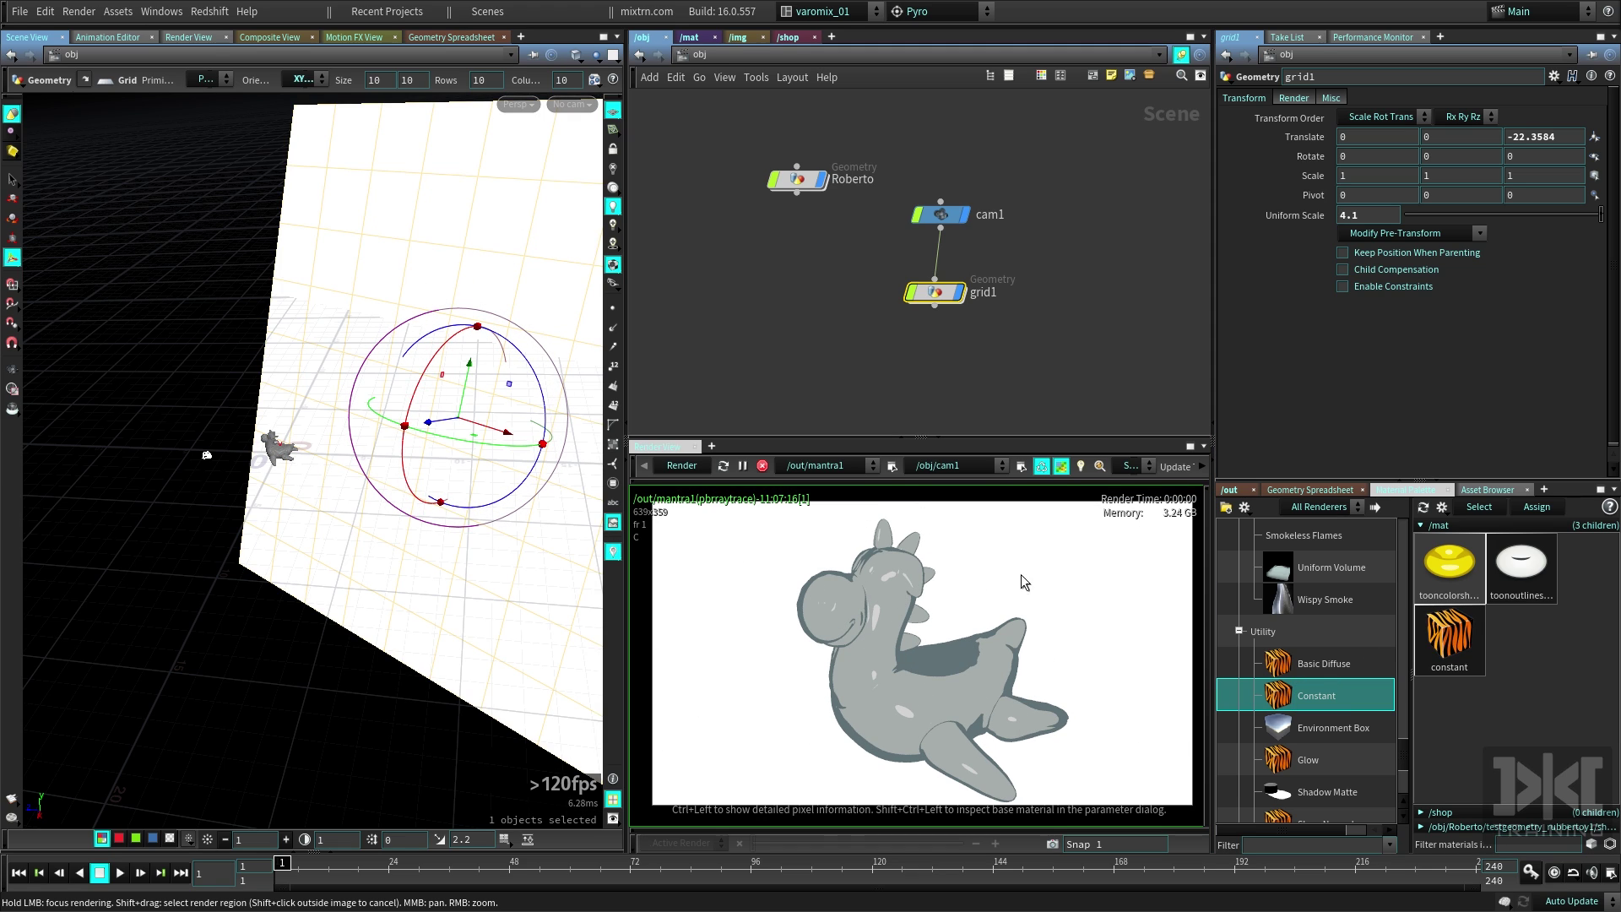
- Look through cam1 and reframe the shot so Roberto appears slightly smaller with more background around it
left_click(571, 104)
left_click(582, 182)
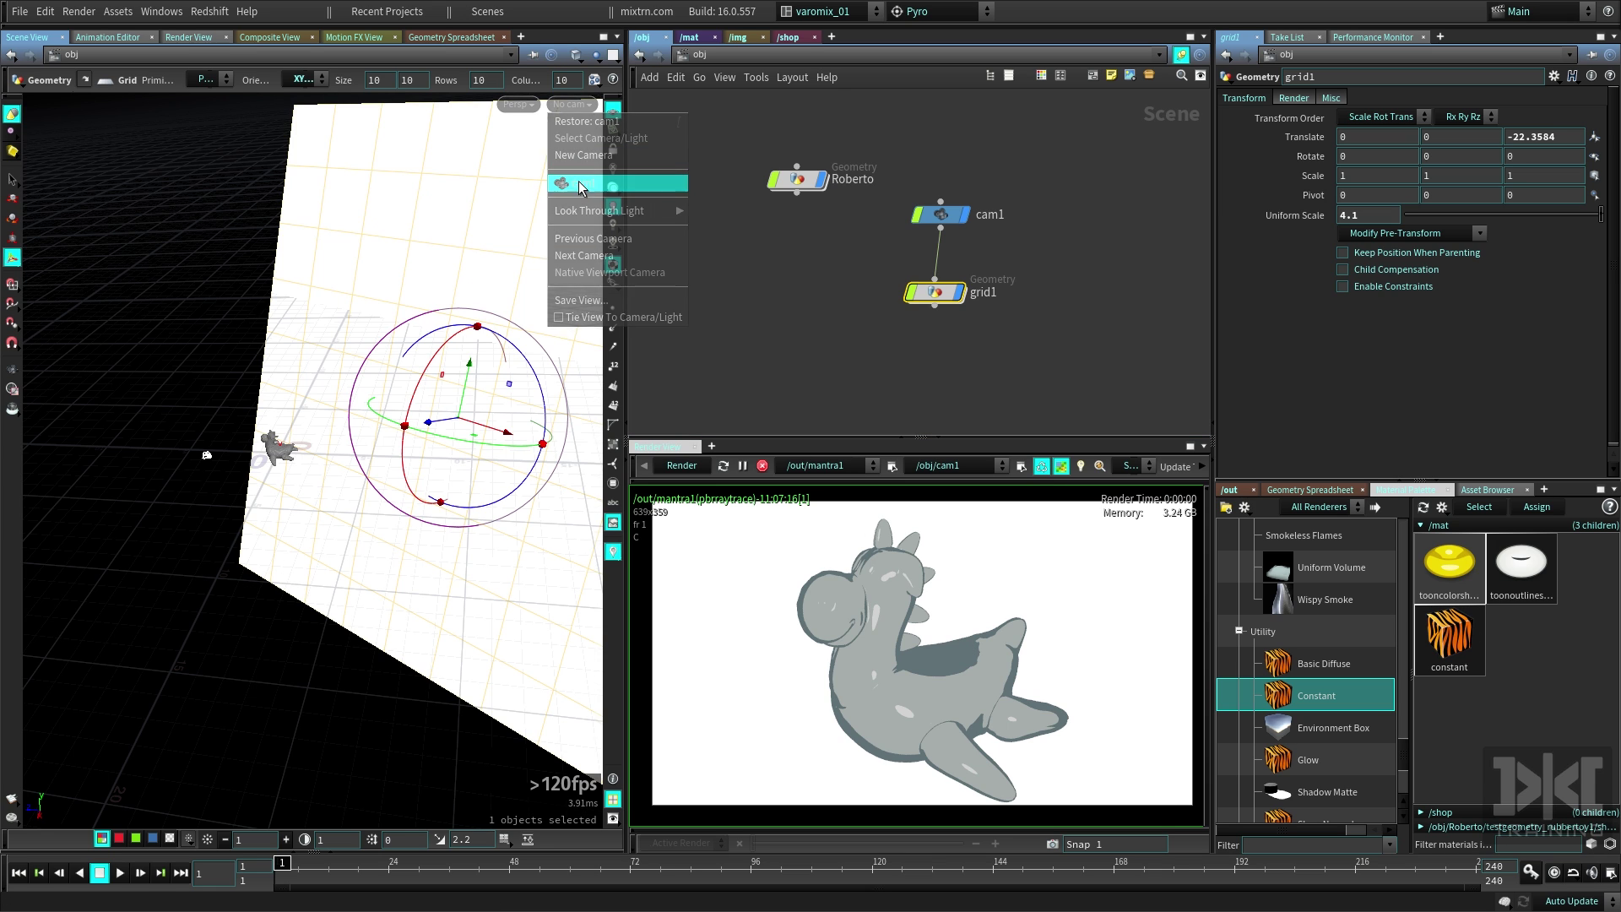
right_click_drag(491, 550, 307, 544)
left_click_drag(307, 545, 466, 543)
right_click_drag(467, 543, 344, 546)
left_click_drag(344, 546, 211, 562)
right_click_drag(211, 562, 434, 601)
middle_click_drag(434, 601, 439, 560)
right_click_drag(439, 560, 391, 546)
middle_click_drag(499, 477, 488, 494)
- Set the constant material's color to light blue with R 0.47, G 0.652 and B 1
left_click(1432, 665)
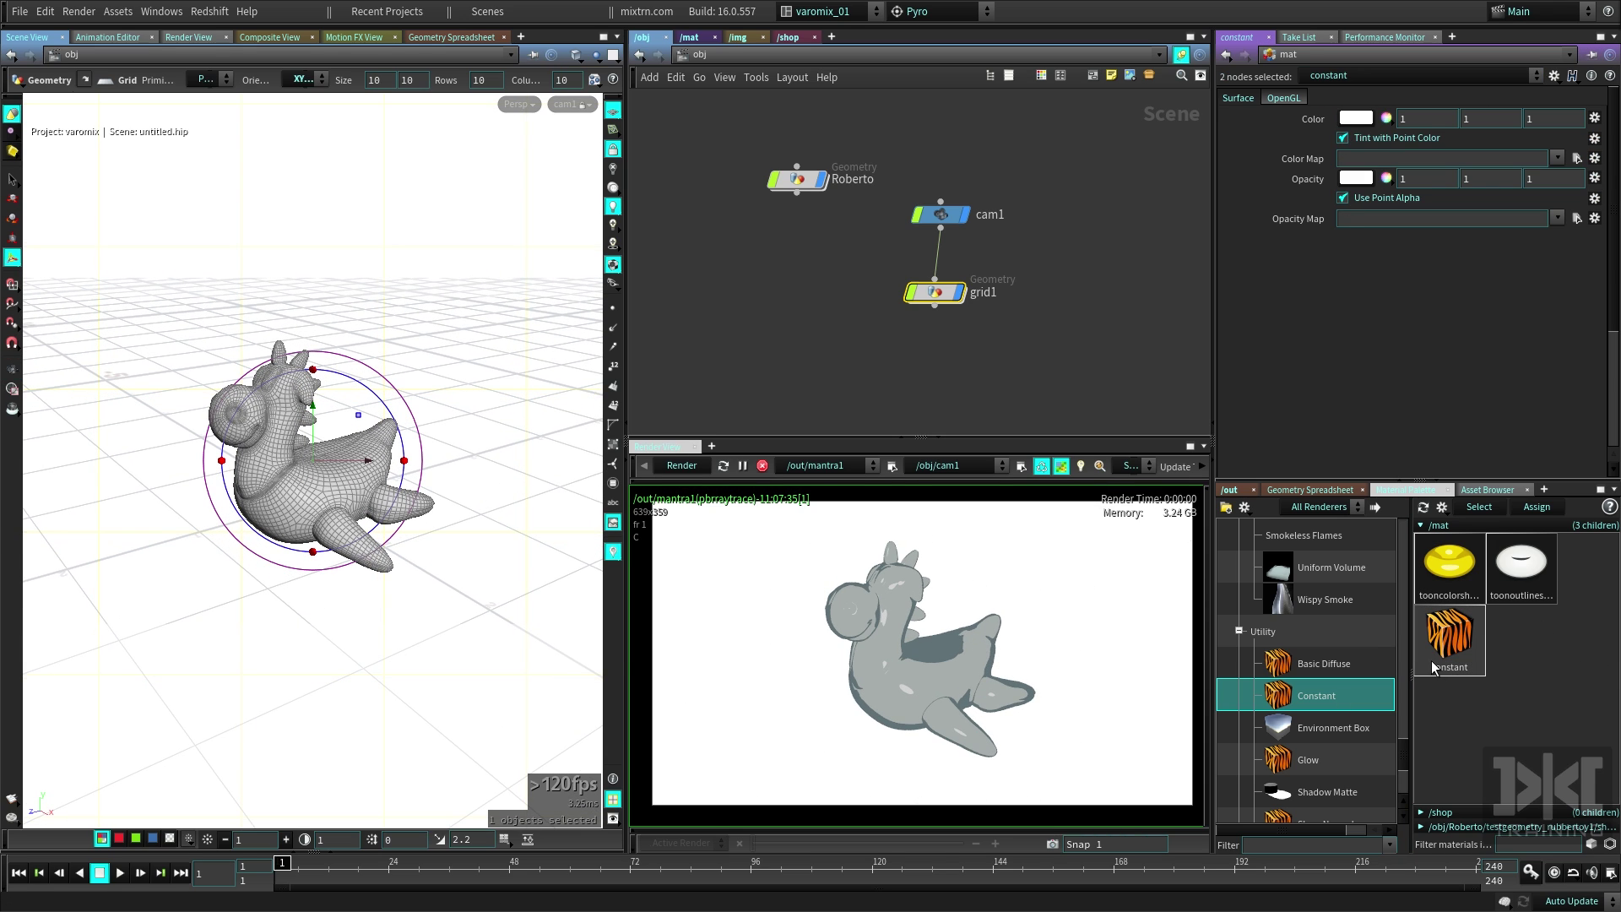
left_click(1385, 119)
left_click_drag(1464, 135, 1533, 136)
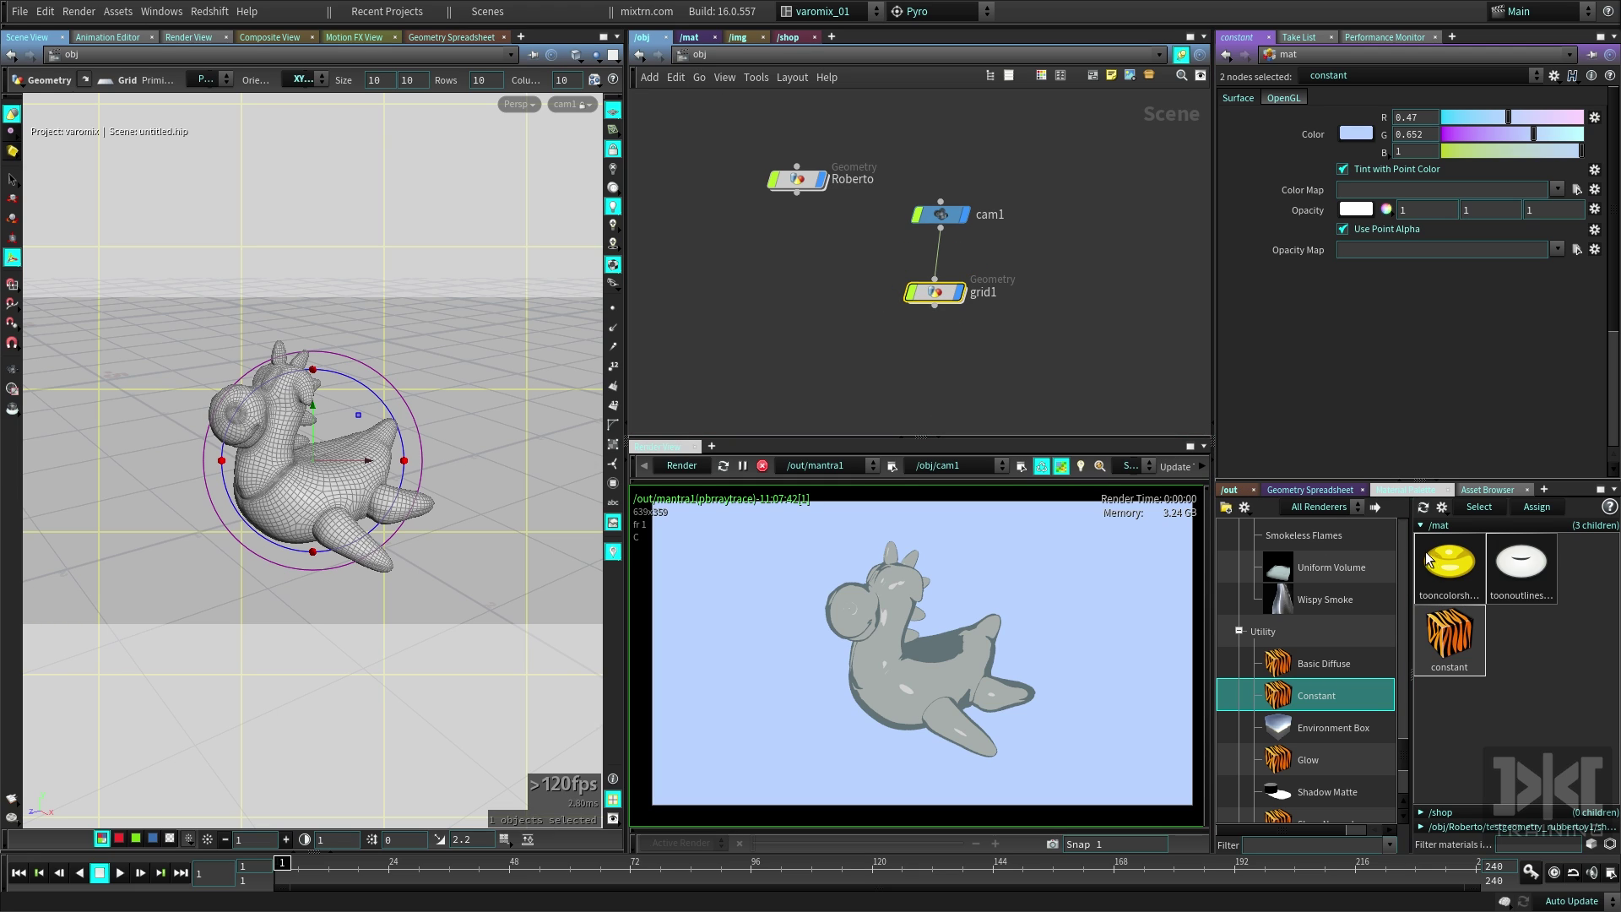
- Align grid1 directly below cam1, move Roberto level with cam1, and show Roberto's render parameters
left_click_drag(921, 292, 926, 270)
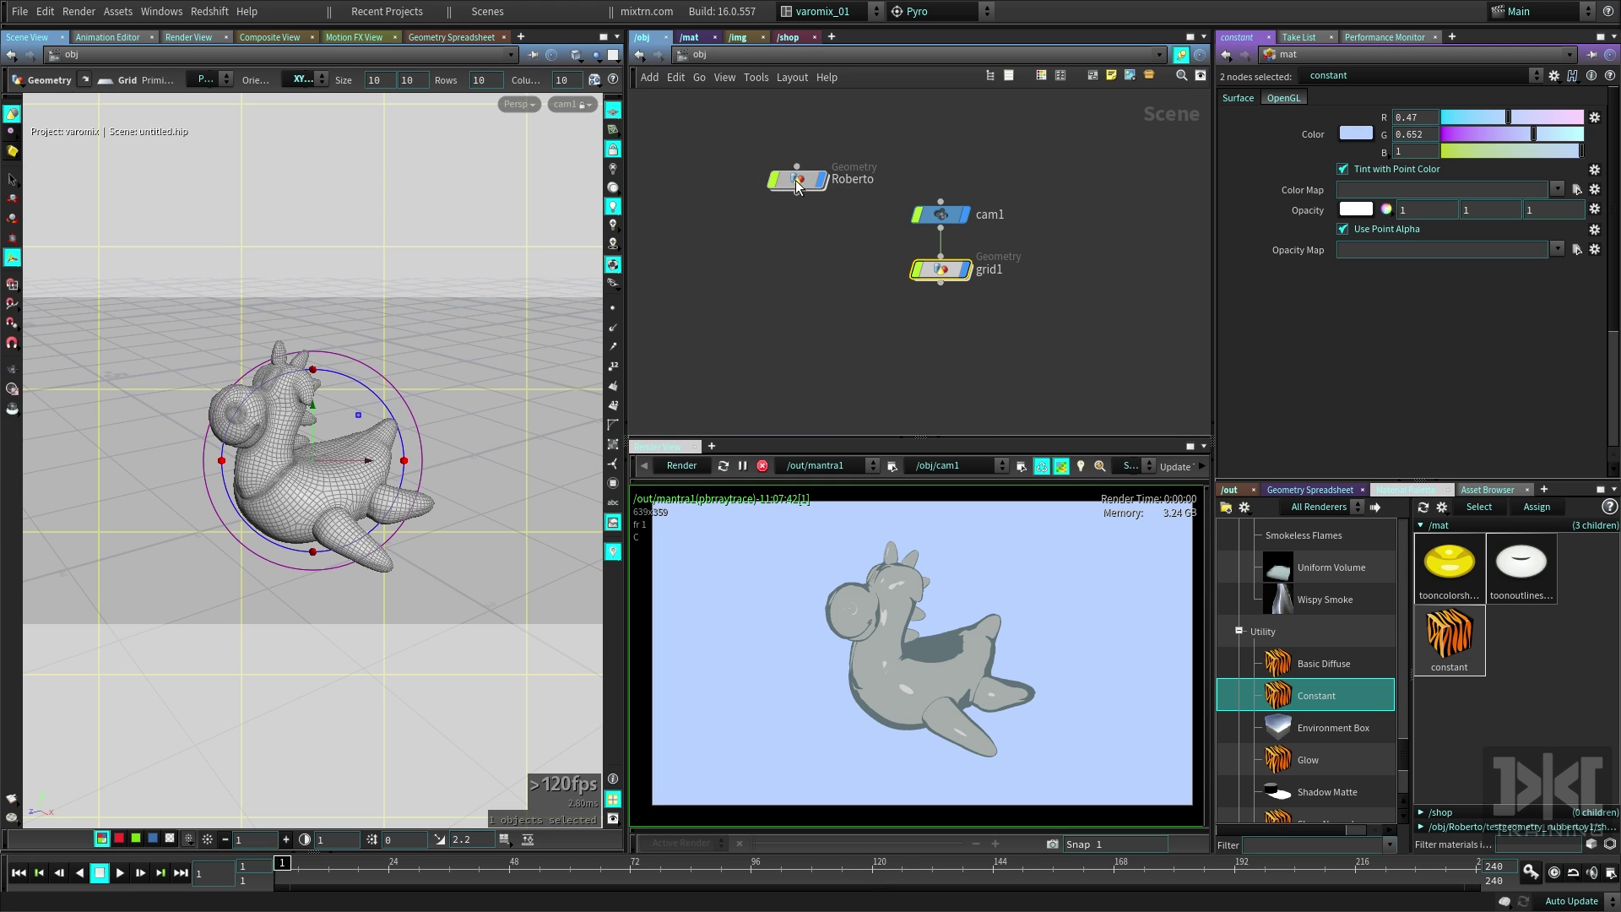
left_click_drag(799, 185, 790, 228)
left_click(790, 224)
left_click(1293, 98)
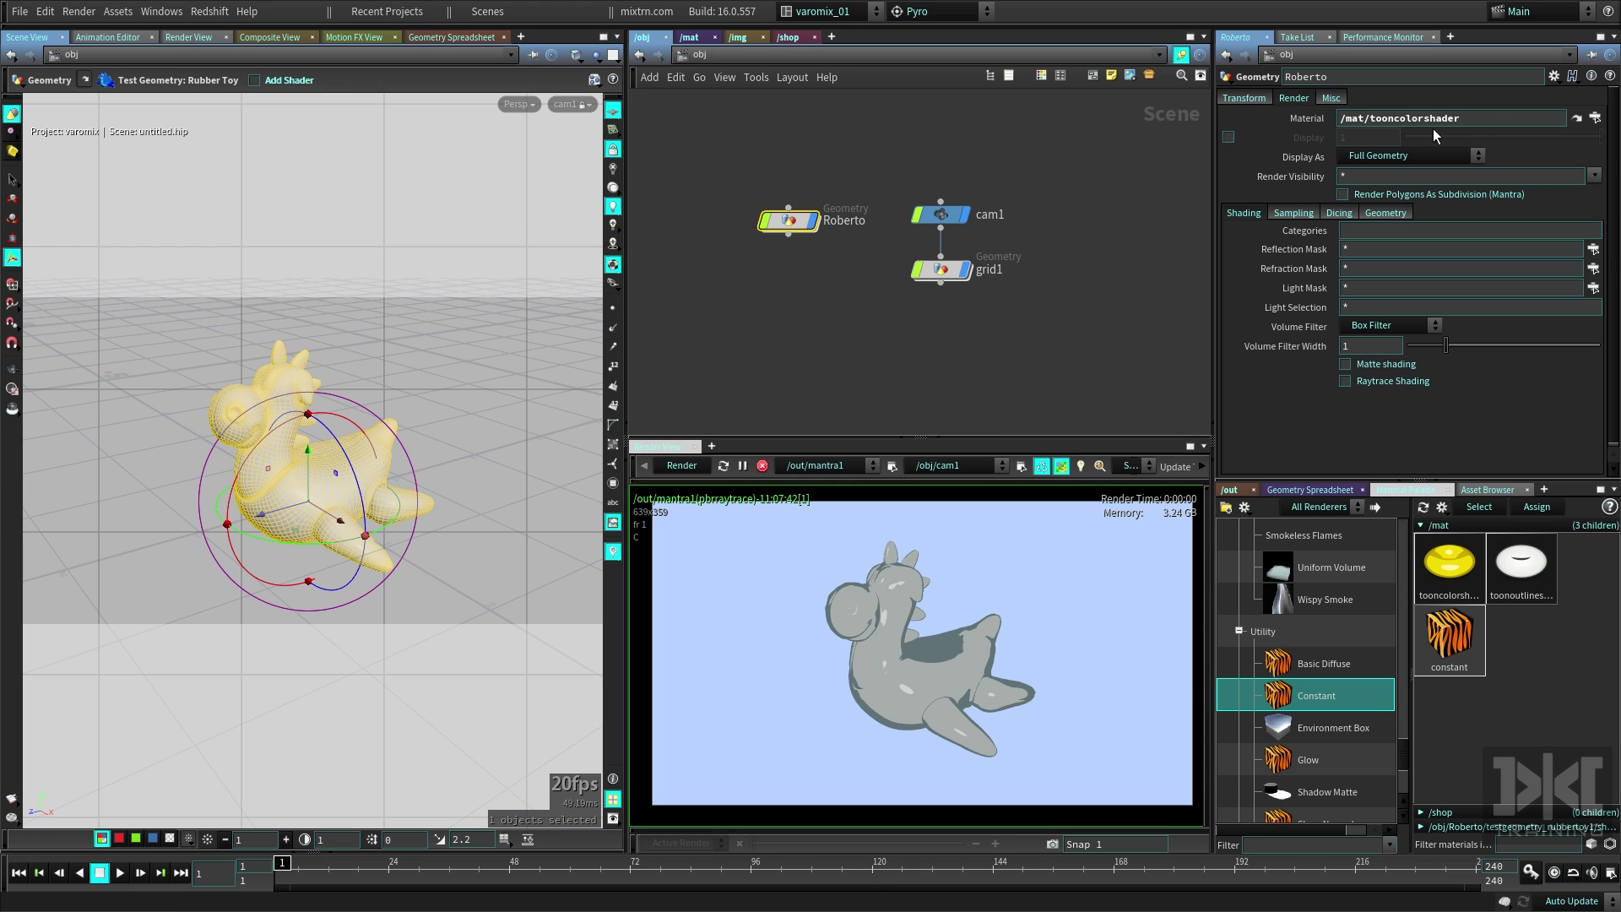
- Try the toon outline shader on Roberto, then reassign the toon color shader to it
left_click(1526, 568)
left_click_drag(1415, 159, 329, 501)
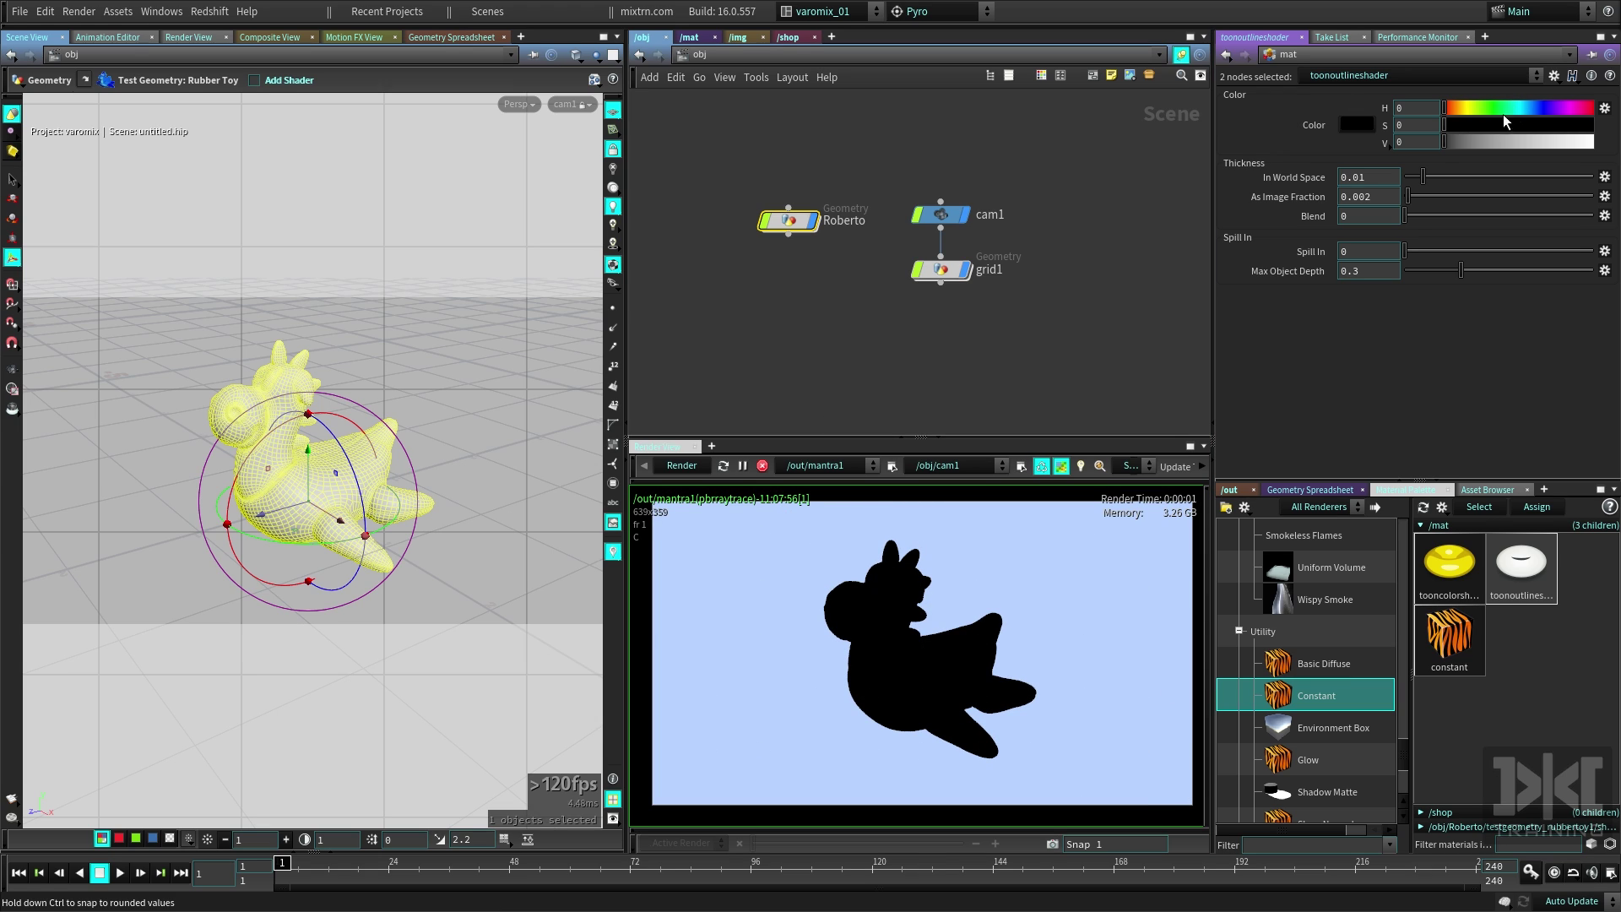
left_click(787, 220)
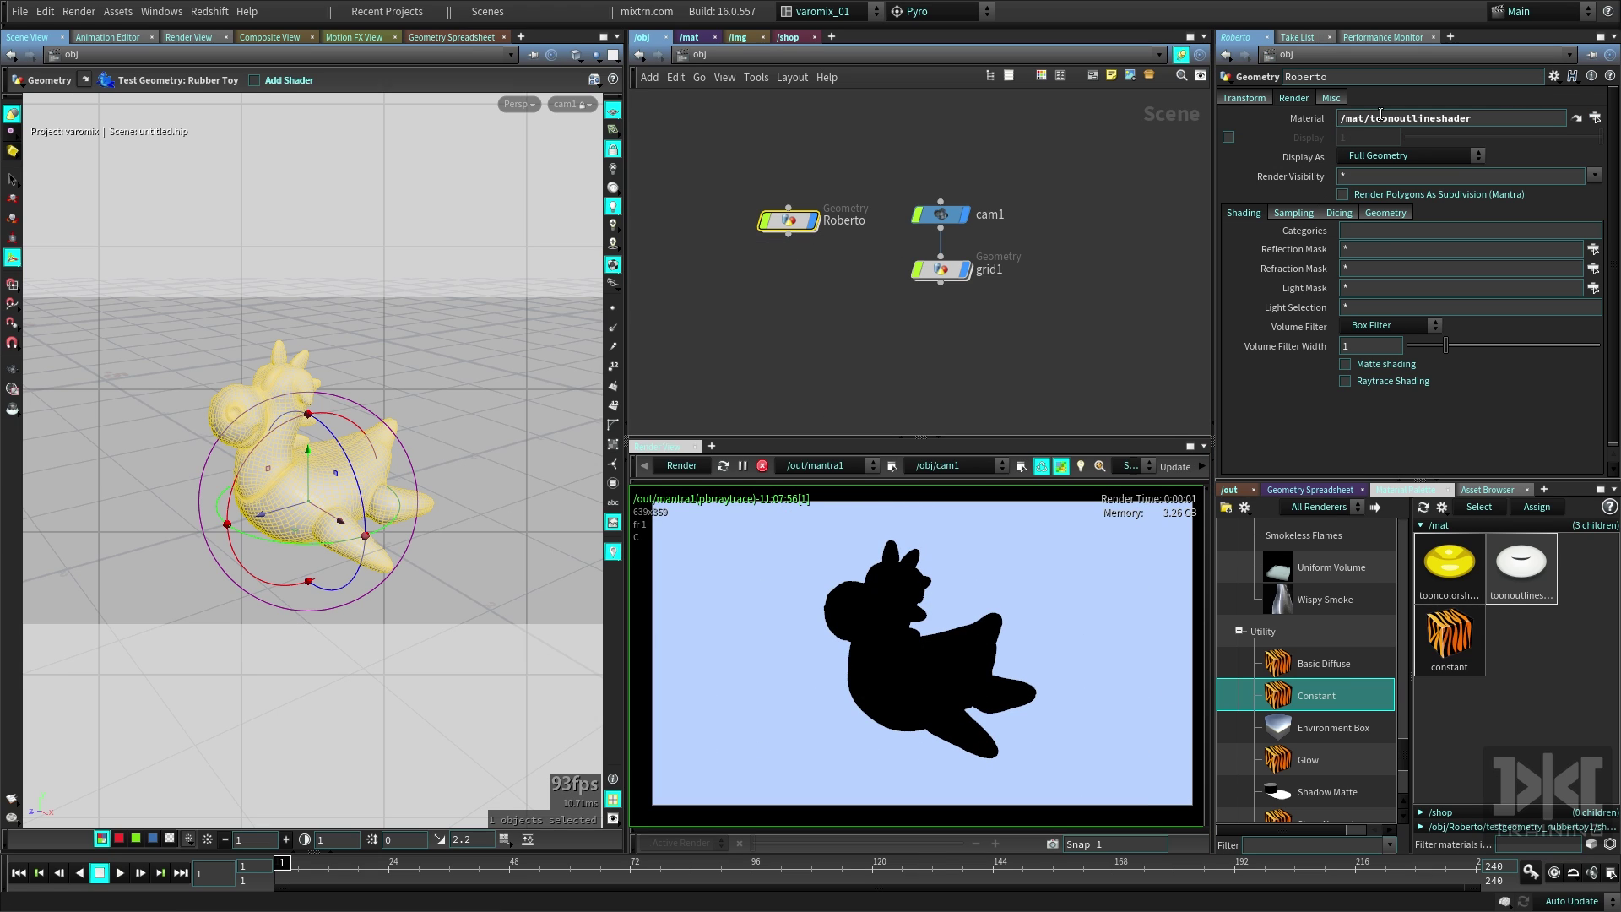
double_click(1505, 121)
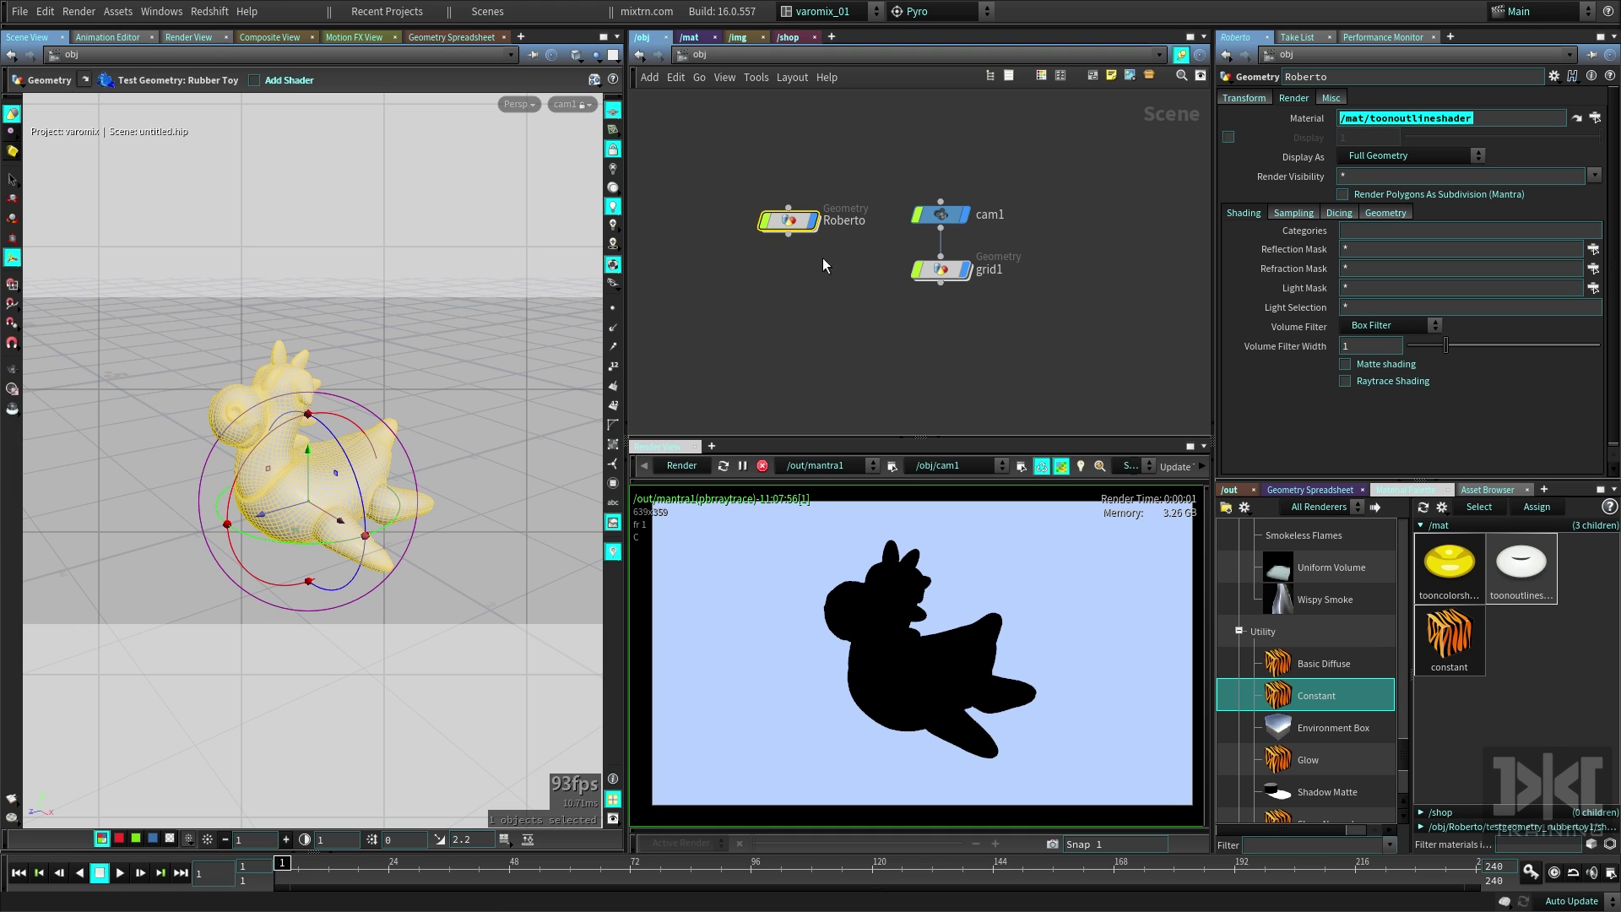
left_click_drag(1465, 585, 789, 245)
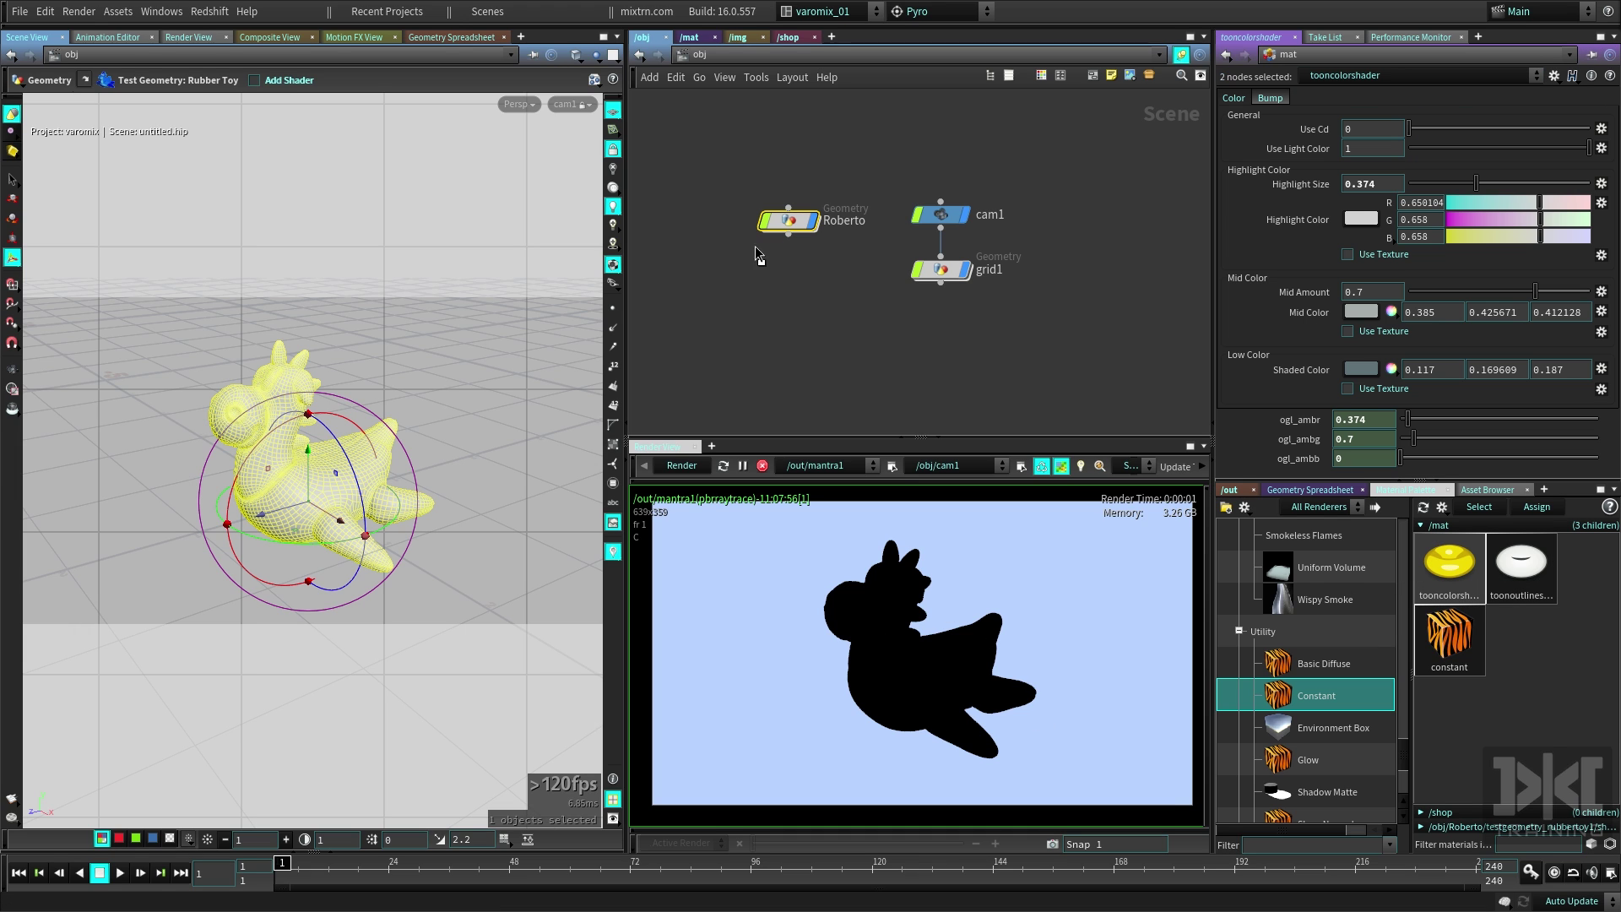
- Duplicate the Roberto node below the original and assign /mat/toonoutlineshader to the copy
left_click(790, 221)
left_click_drag(791, 221, 788, 272, "alt")
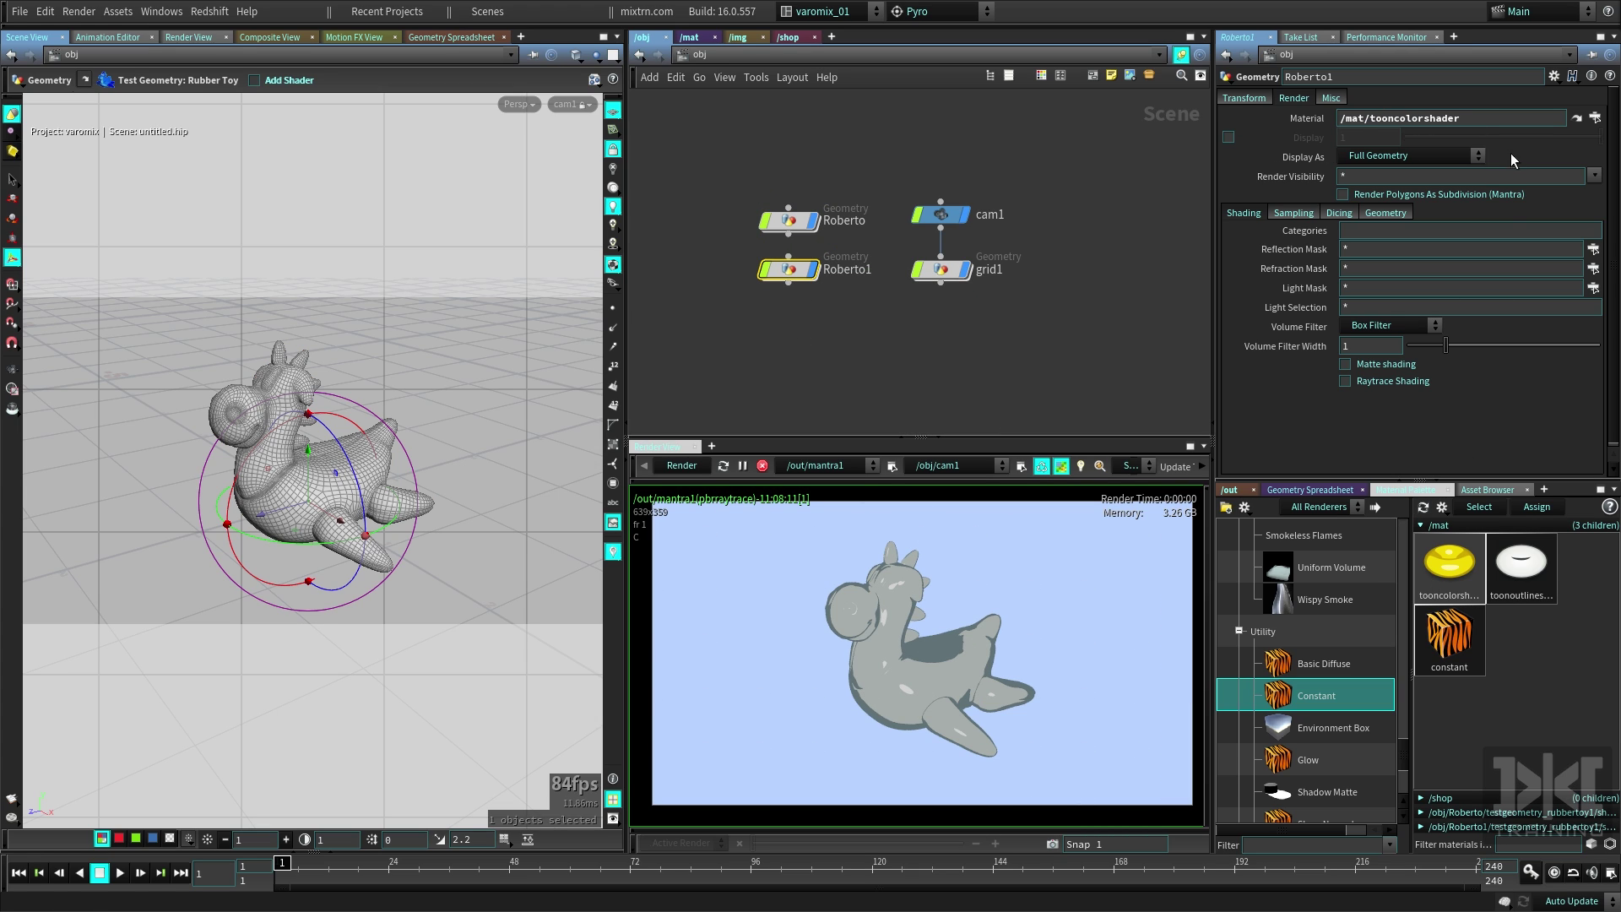
left_click(1594, 119)
double_click(1545, 127)
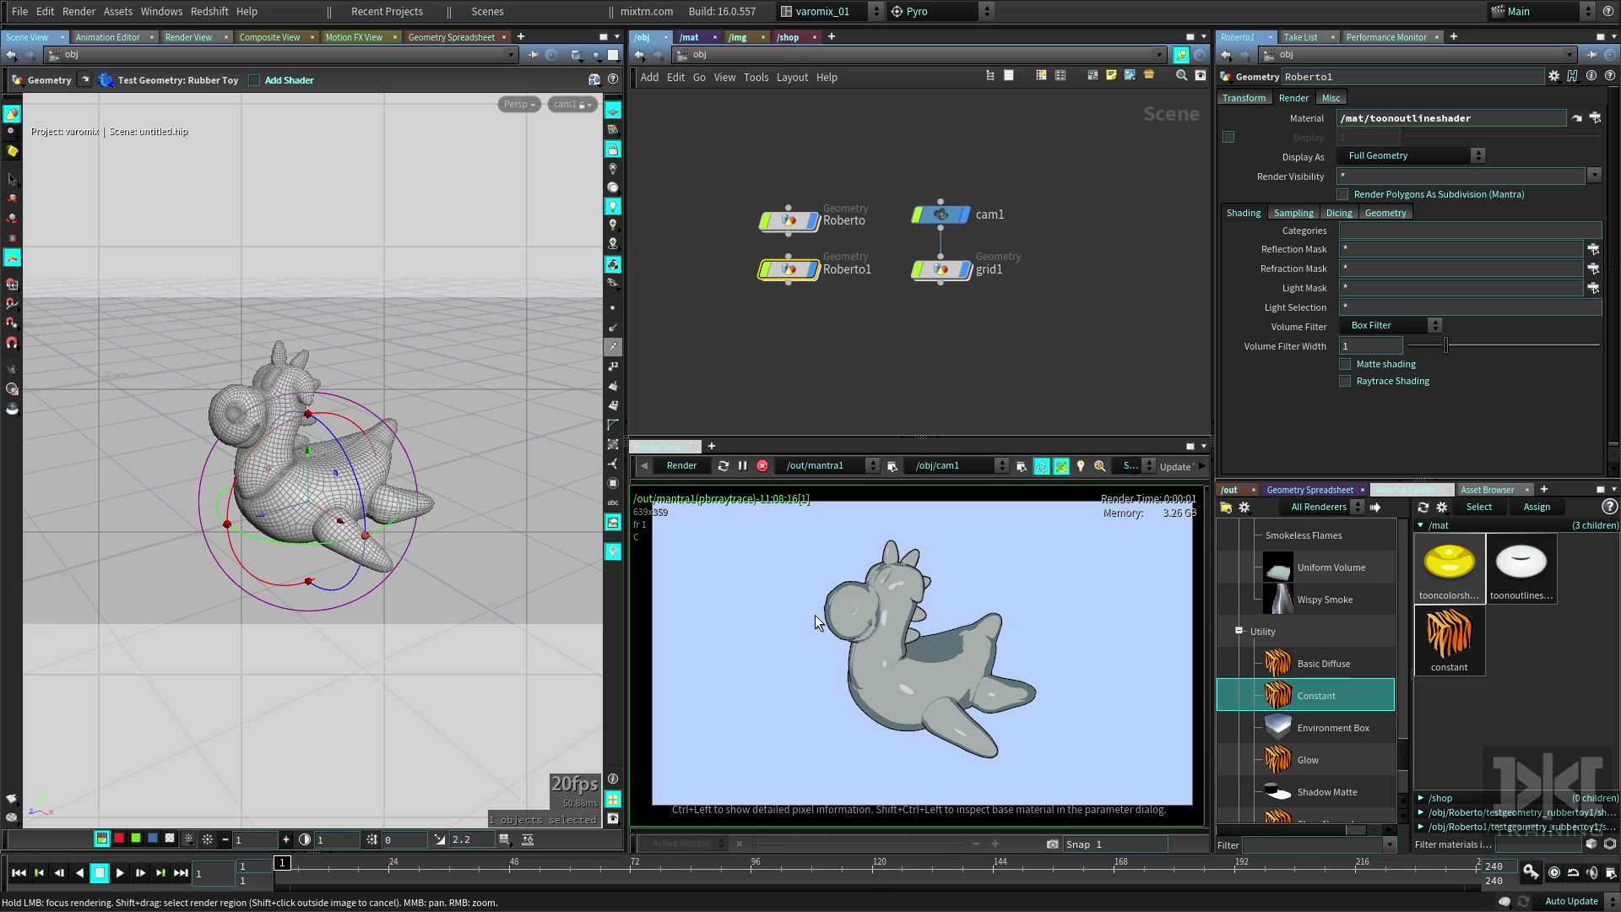
- Set the toon outline shader's color to white, with hue 220, saturation 0 and value 1
scroll(959, 638, "up", 2)
scroll(959, 638, "down", 4)
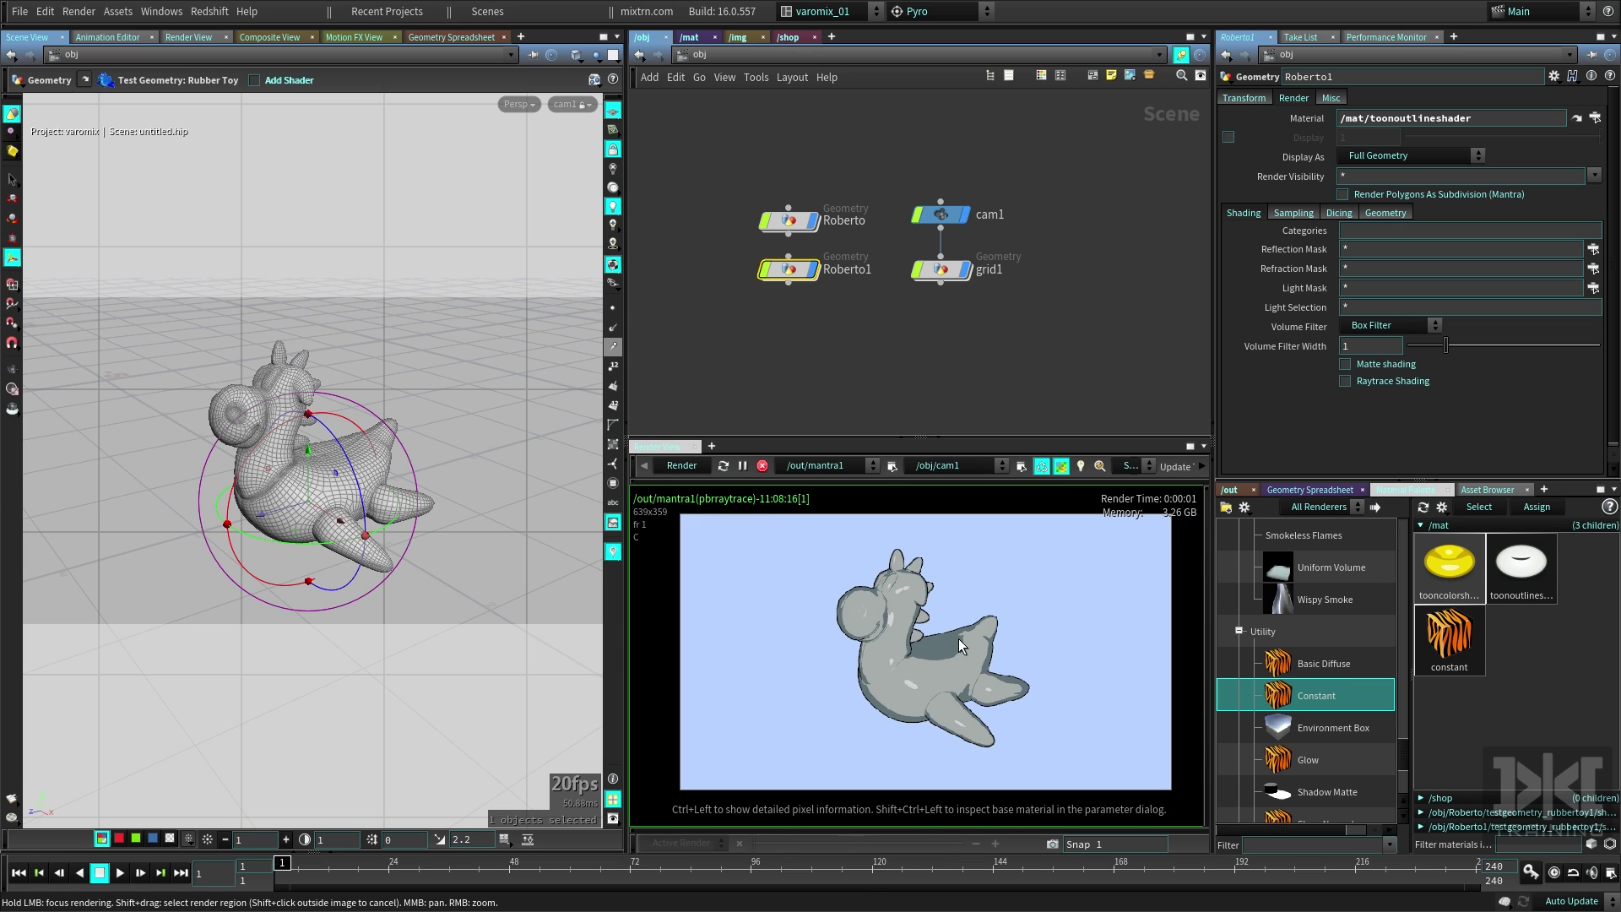
left_click(777, 483)
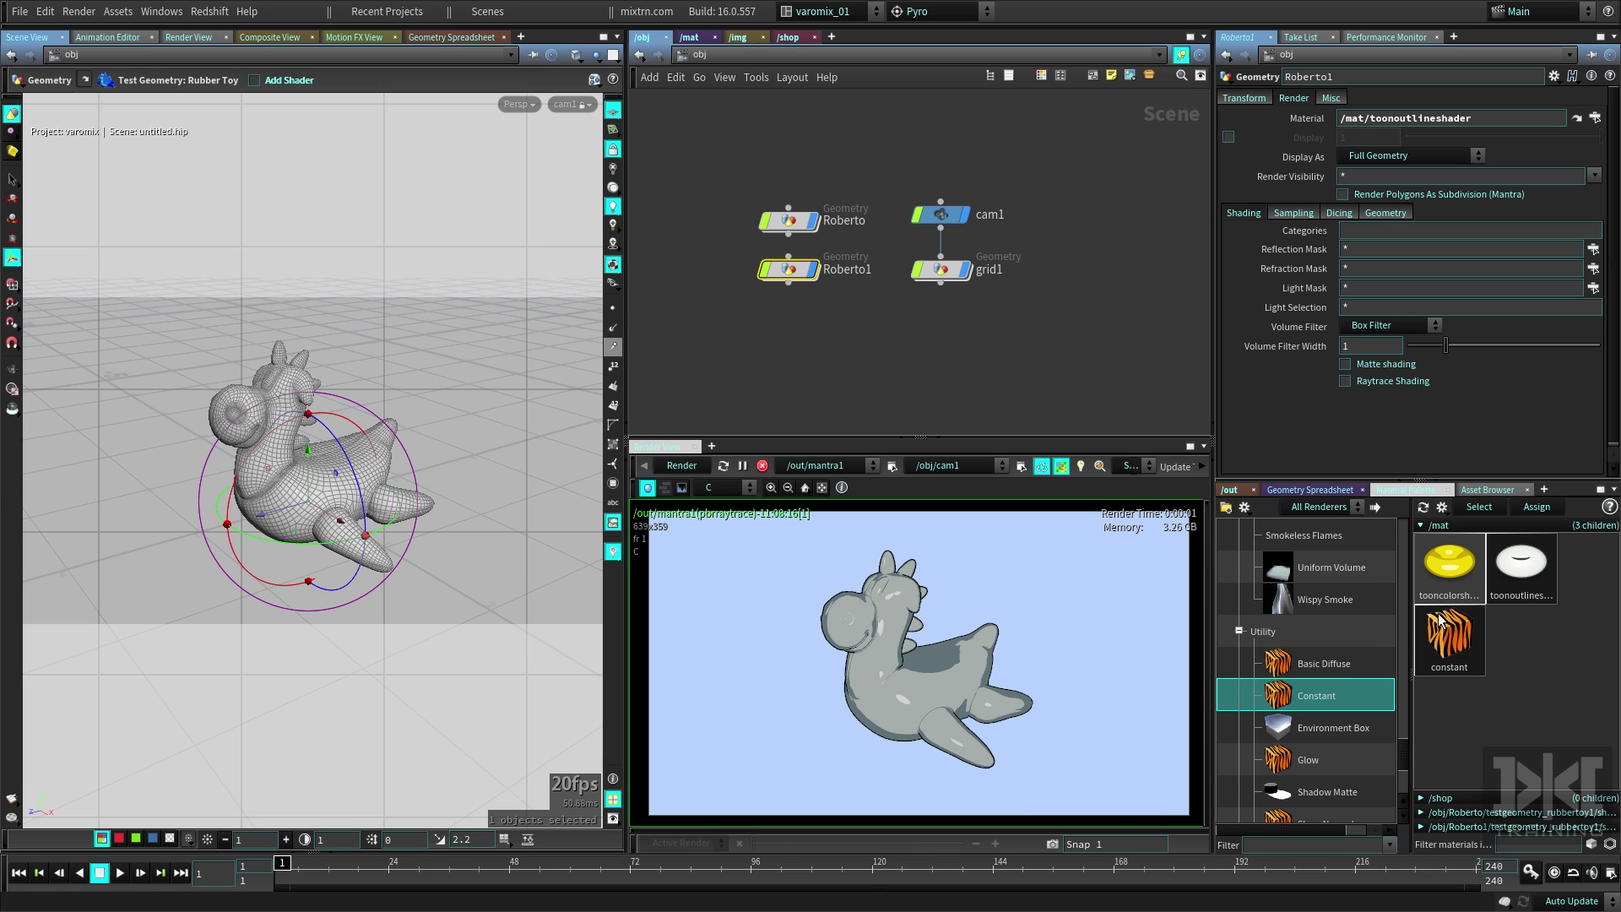
left_click(1470, 584)
left_click(1528, 574)
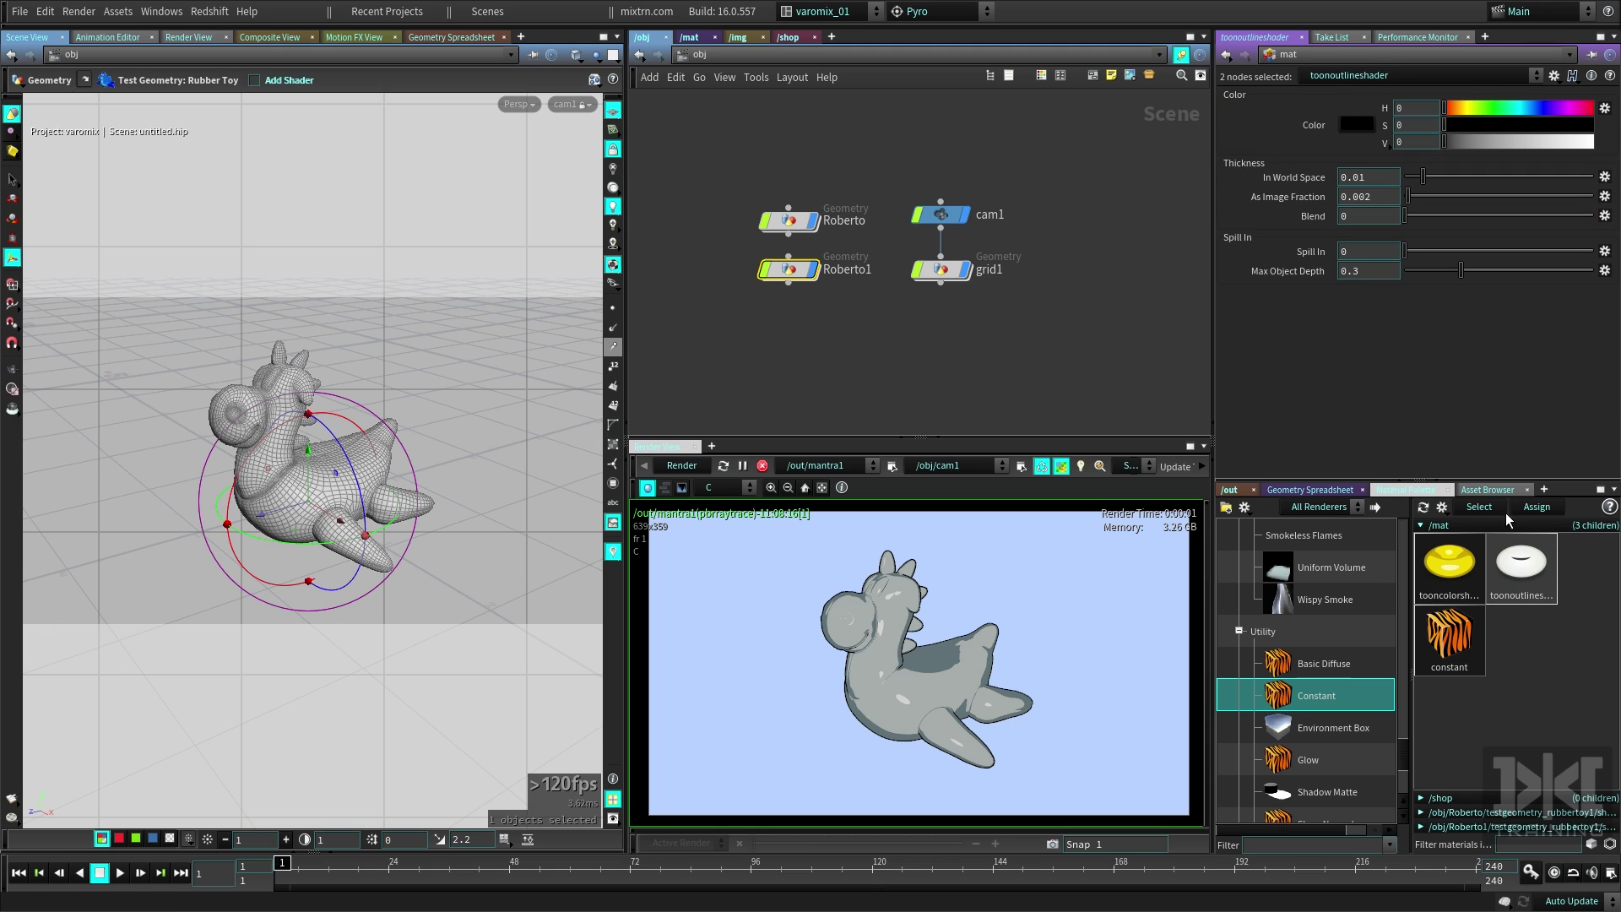
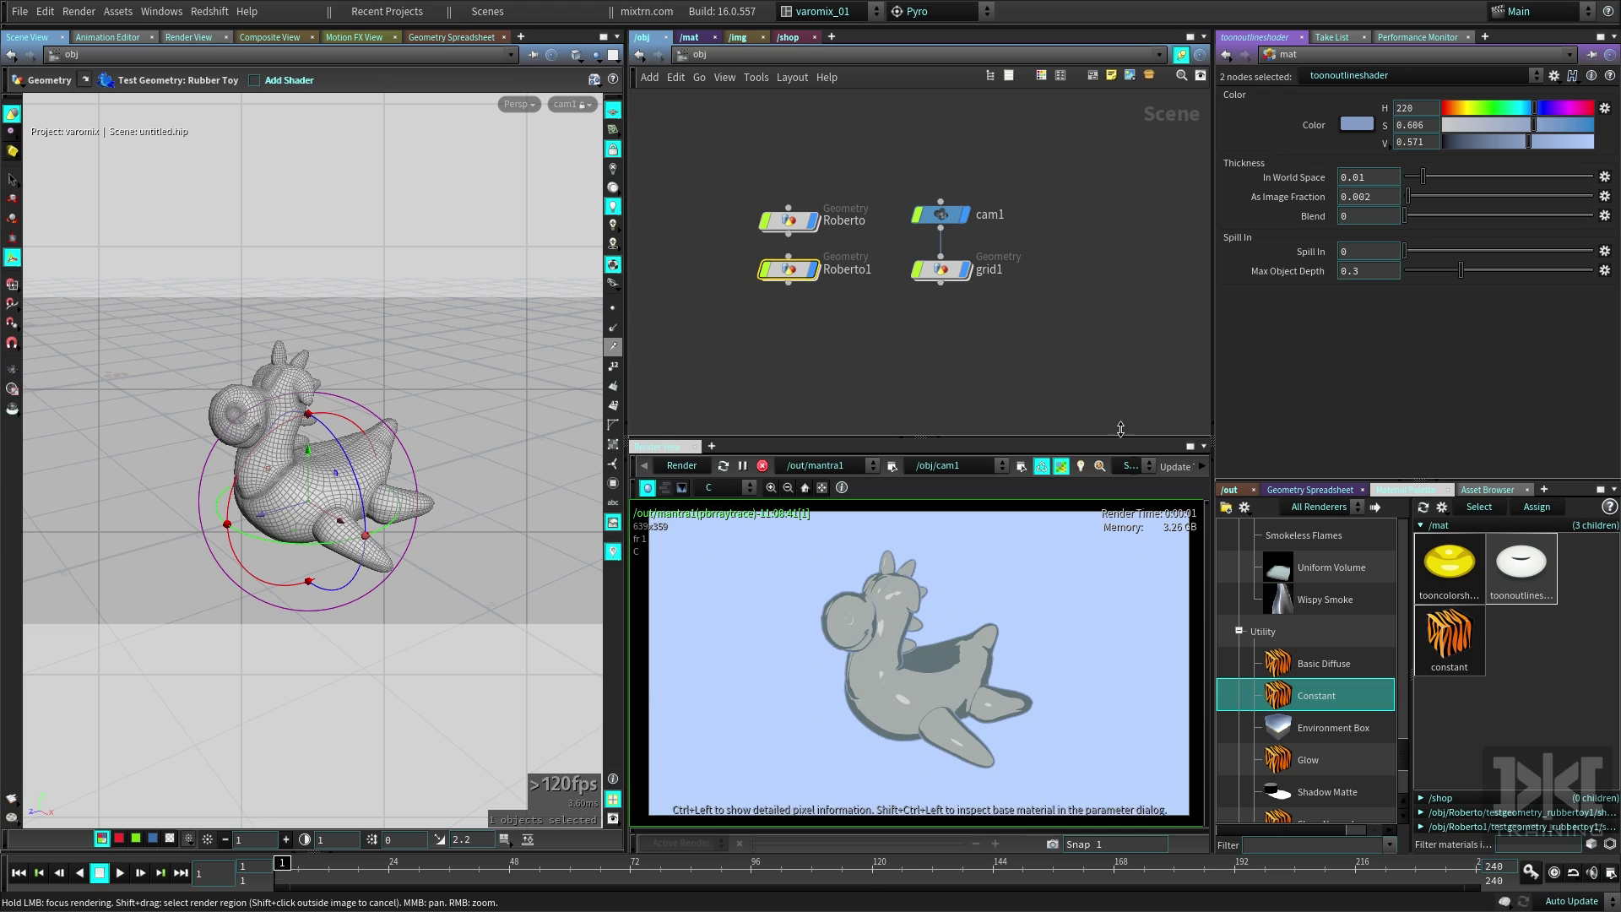
left_click_drag(1532, 126, 1591, 142)
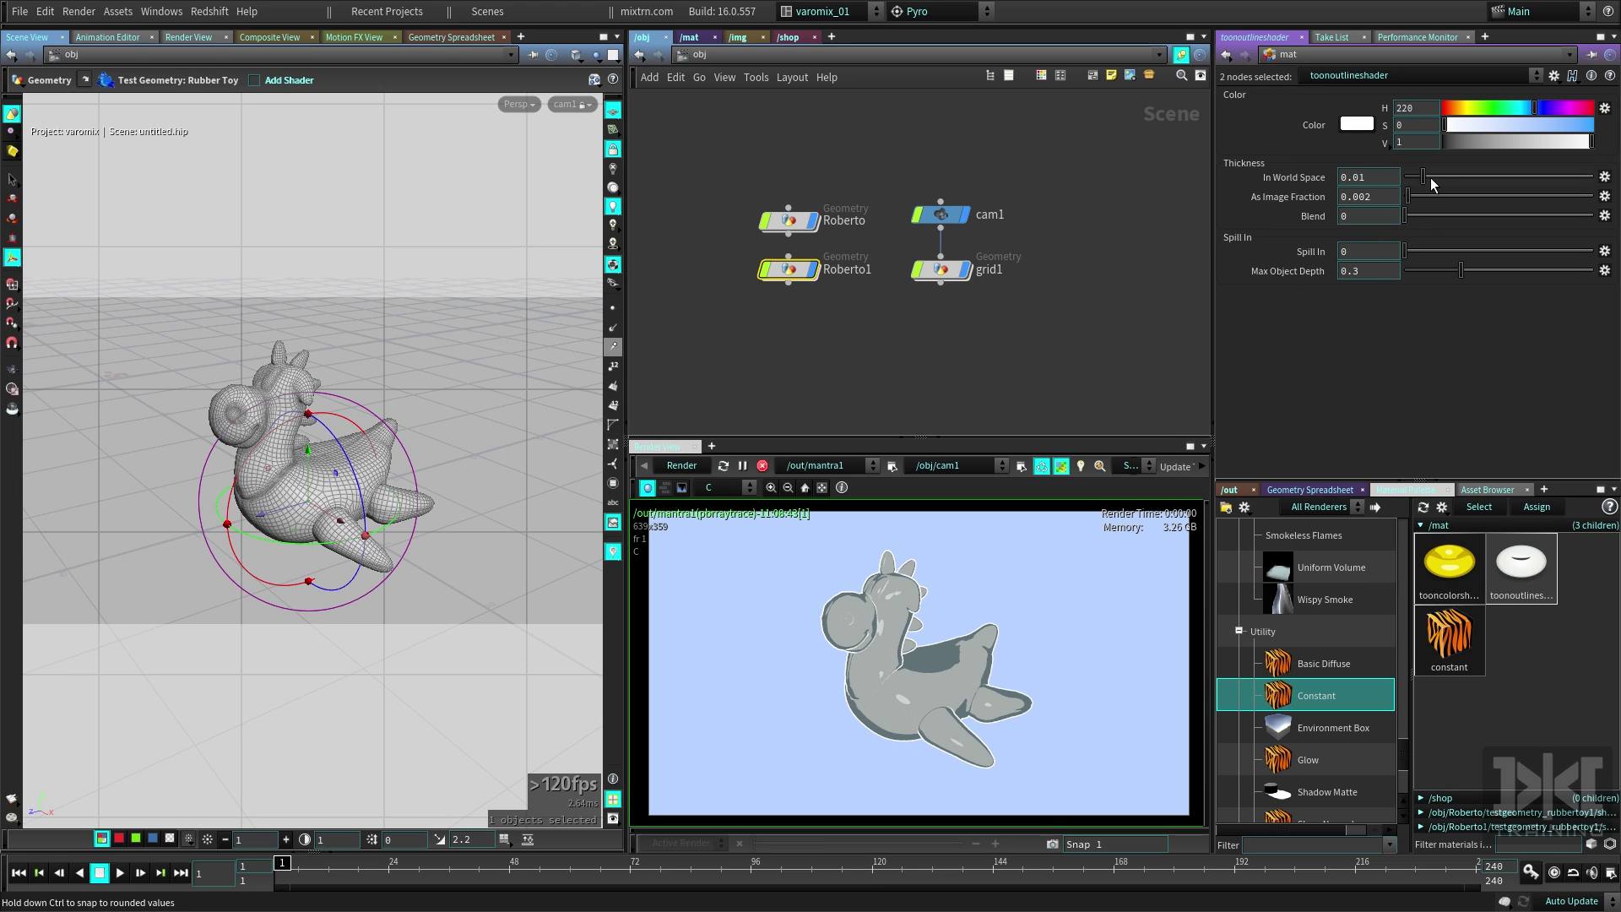
- Render mantra1 in the large render view and switch the small preview pane to a Scene View
left_click(186, 39)
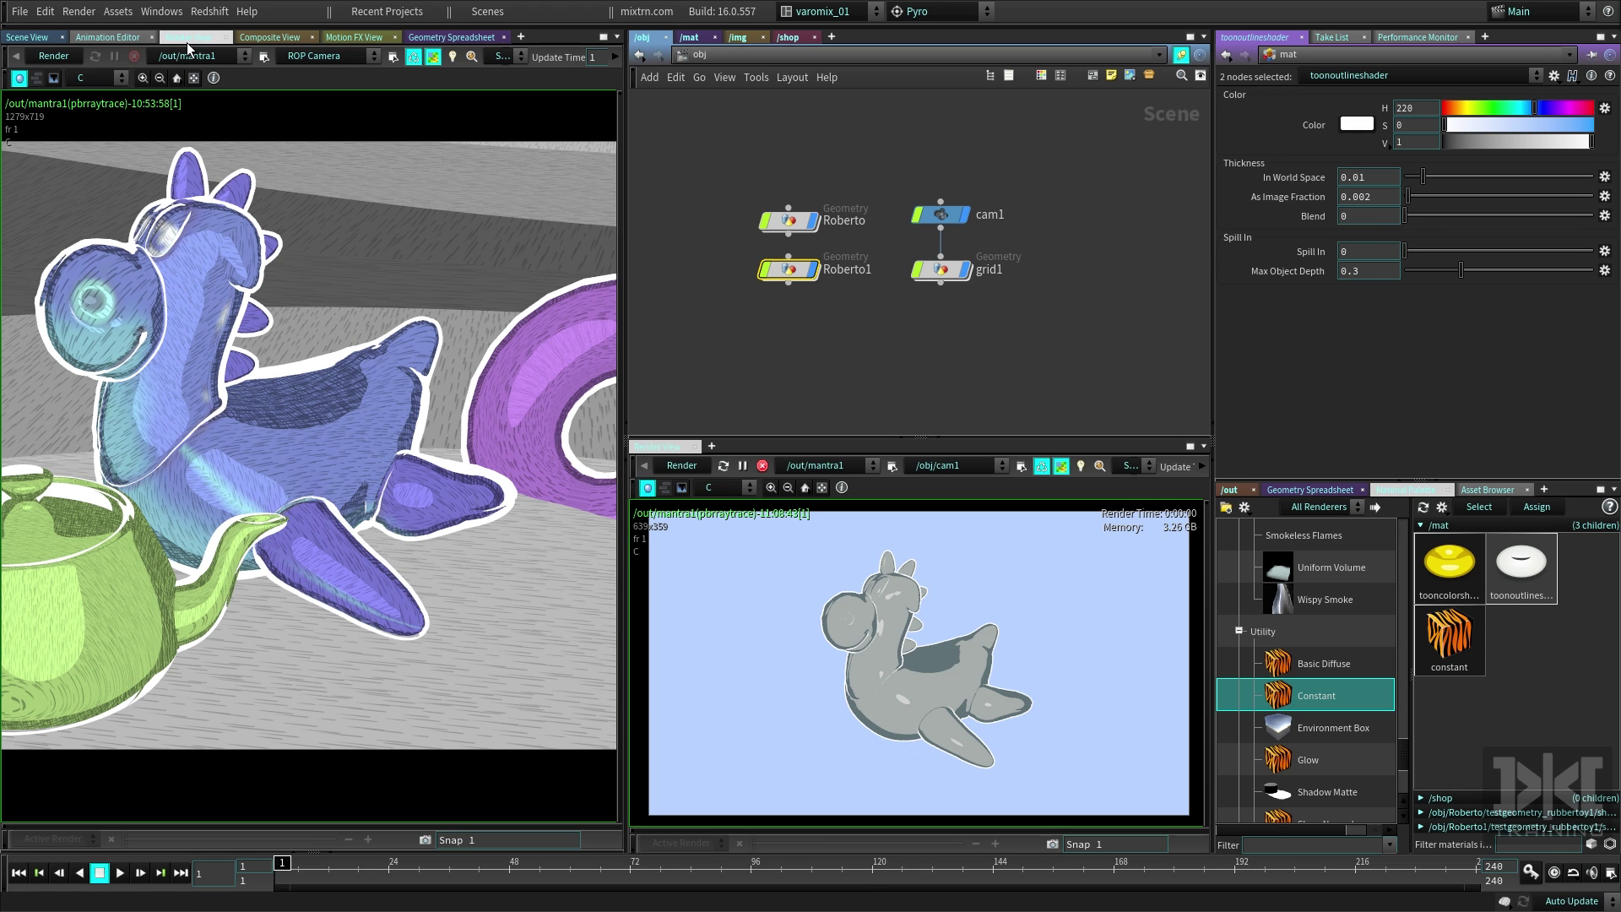
left_click(53, 57)
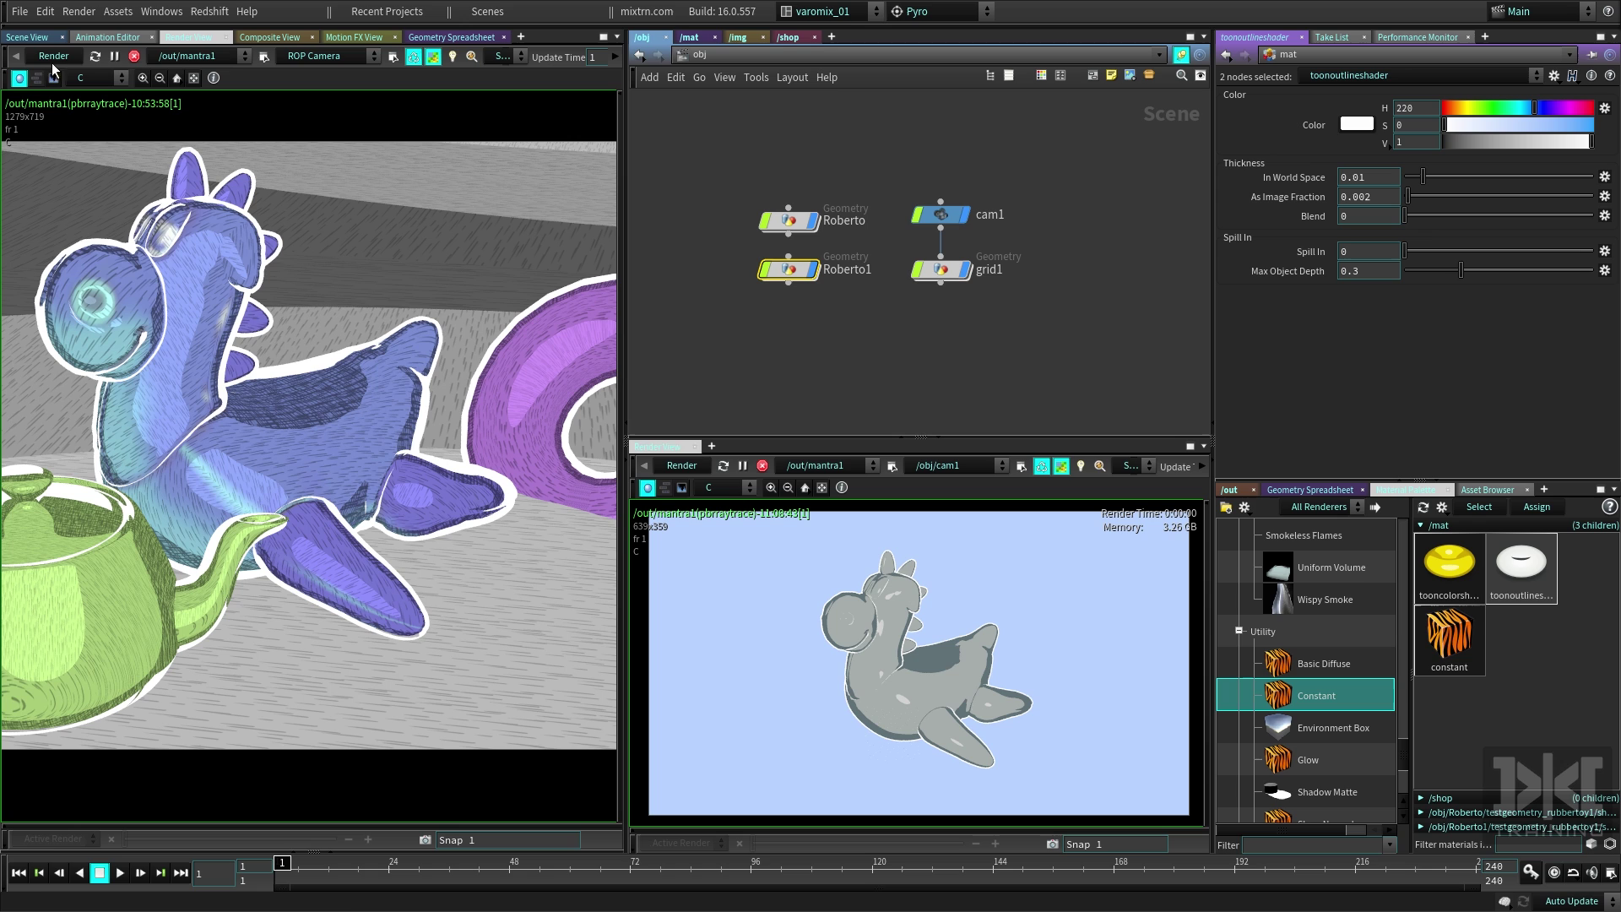
left_click(694, 447)
left_click(712, 350)
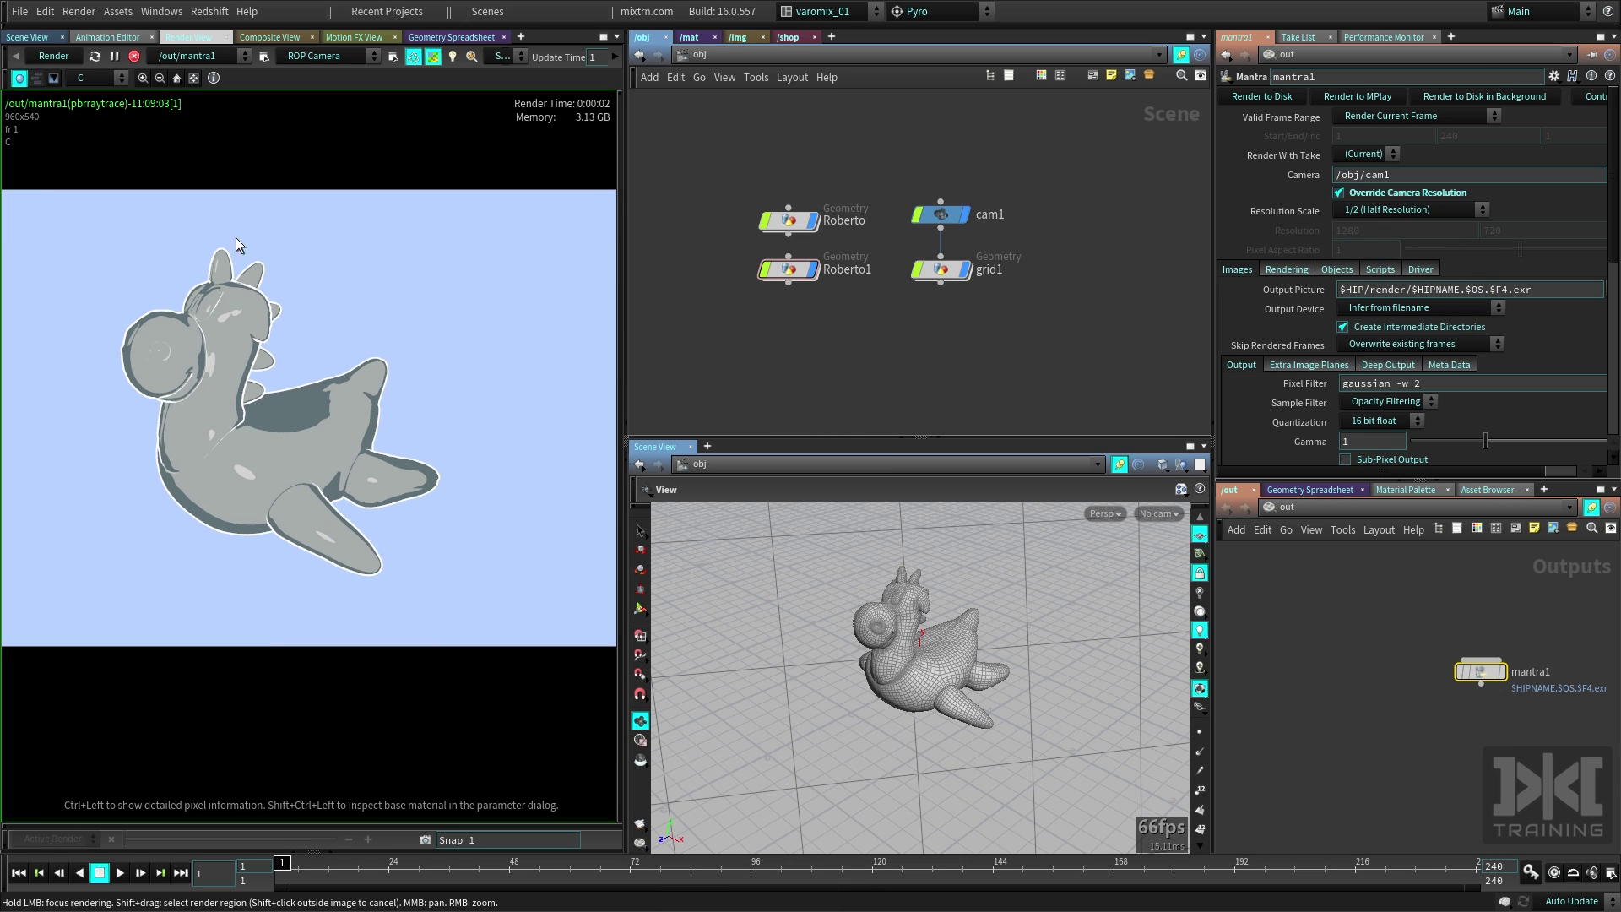
middle_click_drag(350, 467, 332, 460)
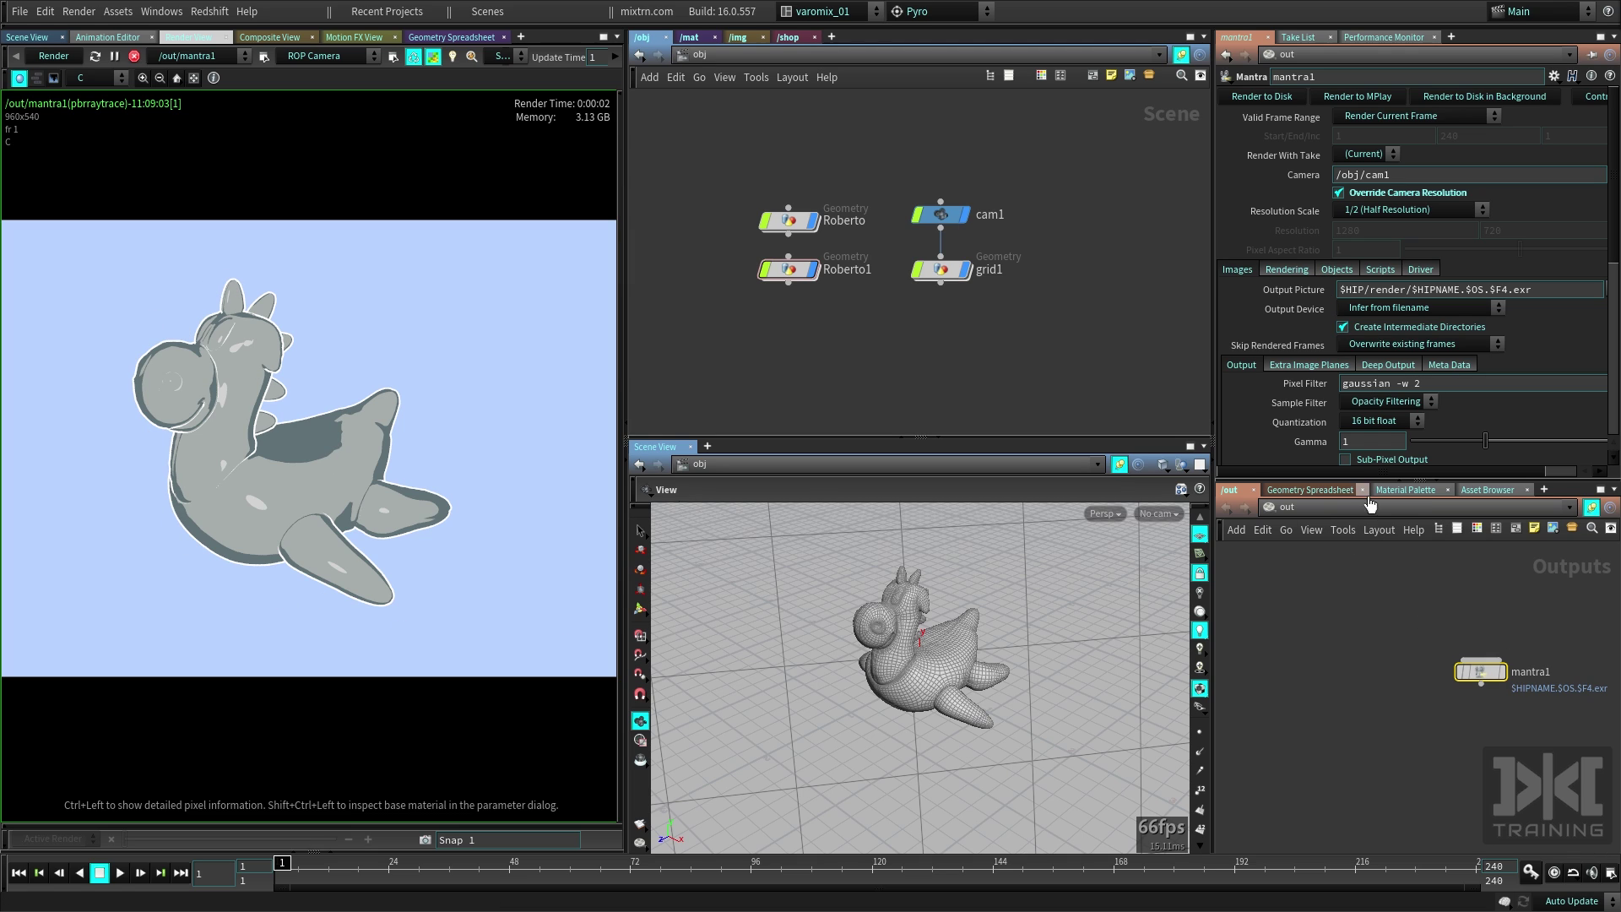
- Set the toon outline shader's In World Space thickness to 0.0309, then try Blend at 1 and undo it
left_click(1410, 490)
left_click(1520, 578)
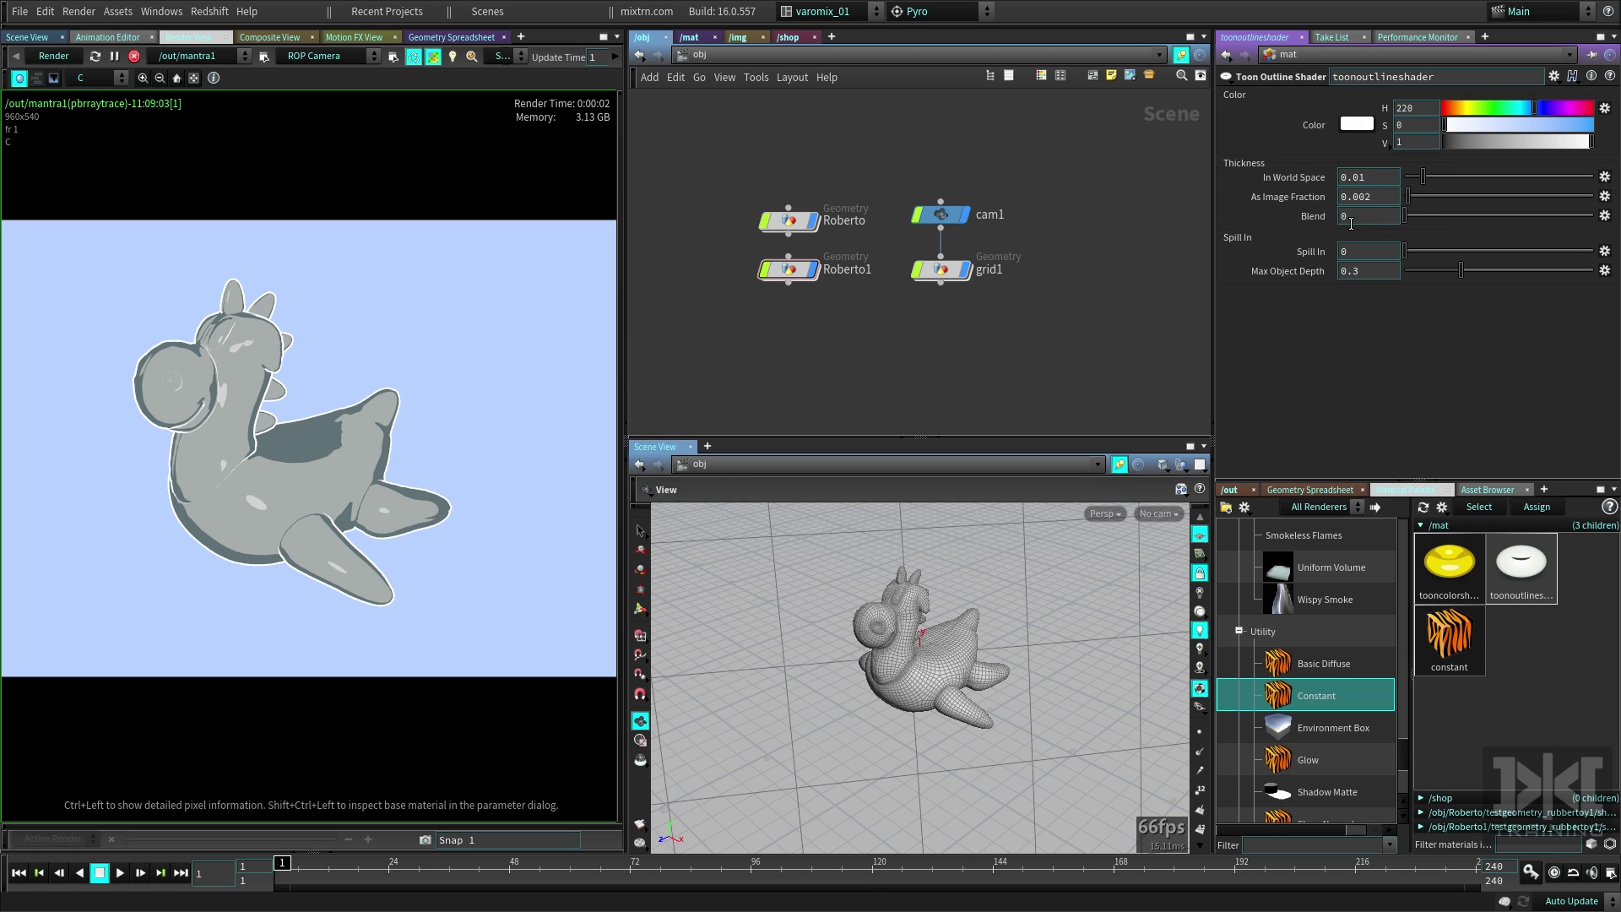
left_click_drag(1423, 177, 1478, 179)
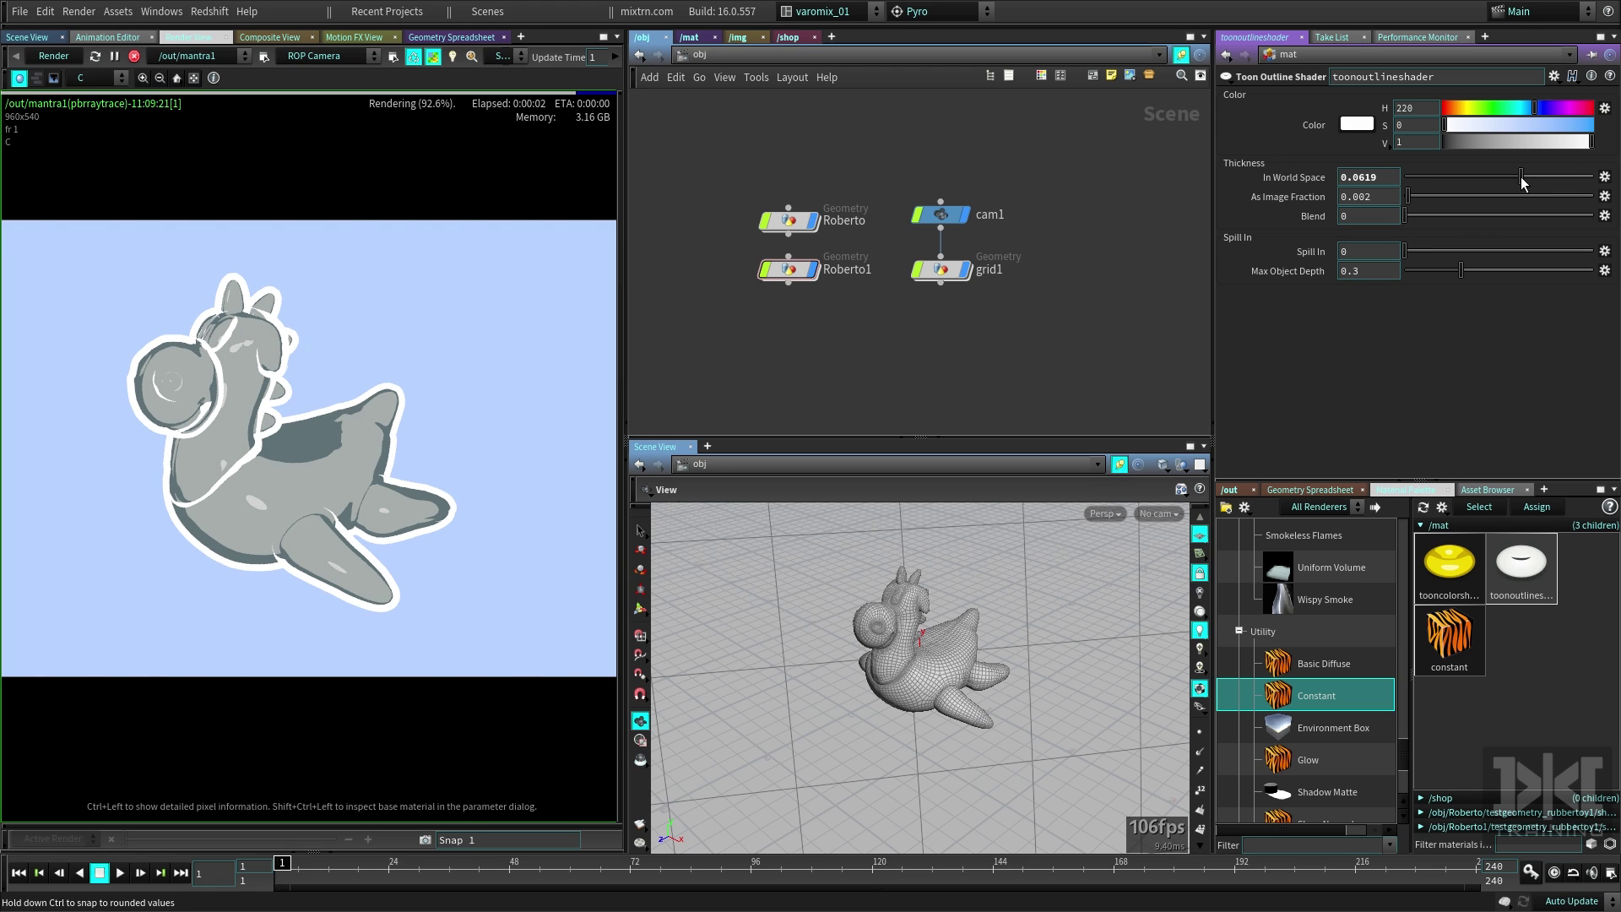
left_click_drag(1478, 177, 1599, 217)
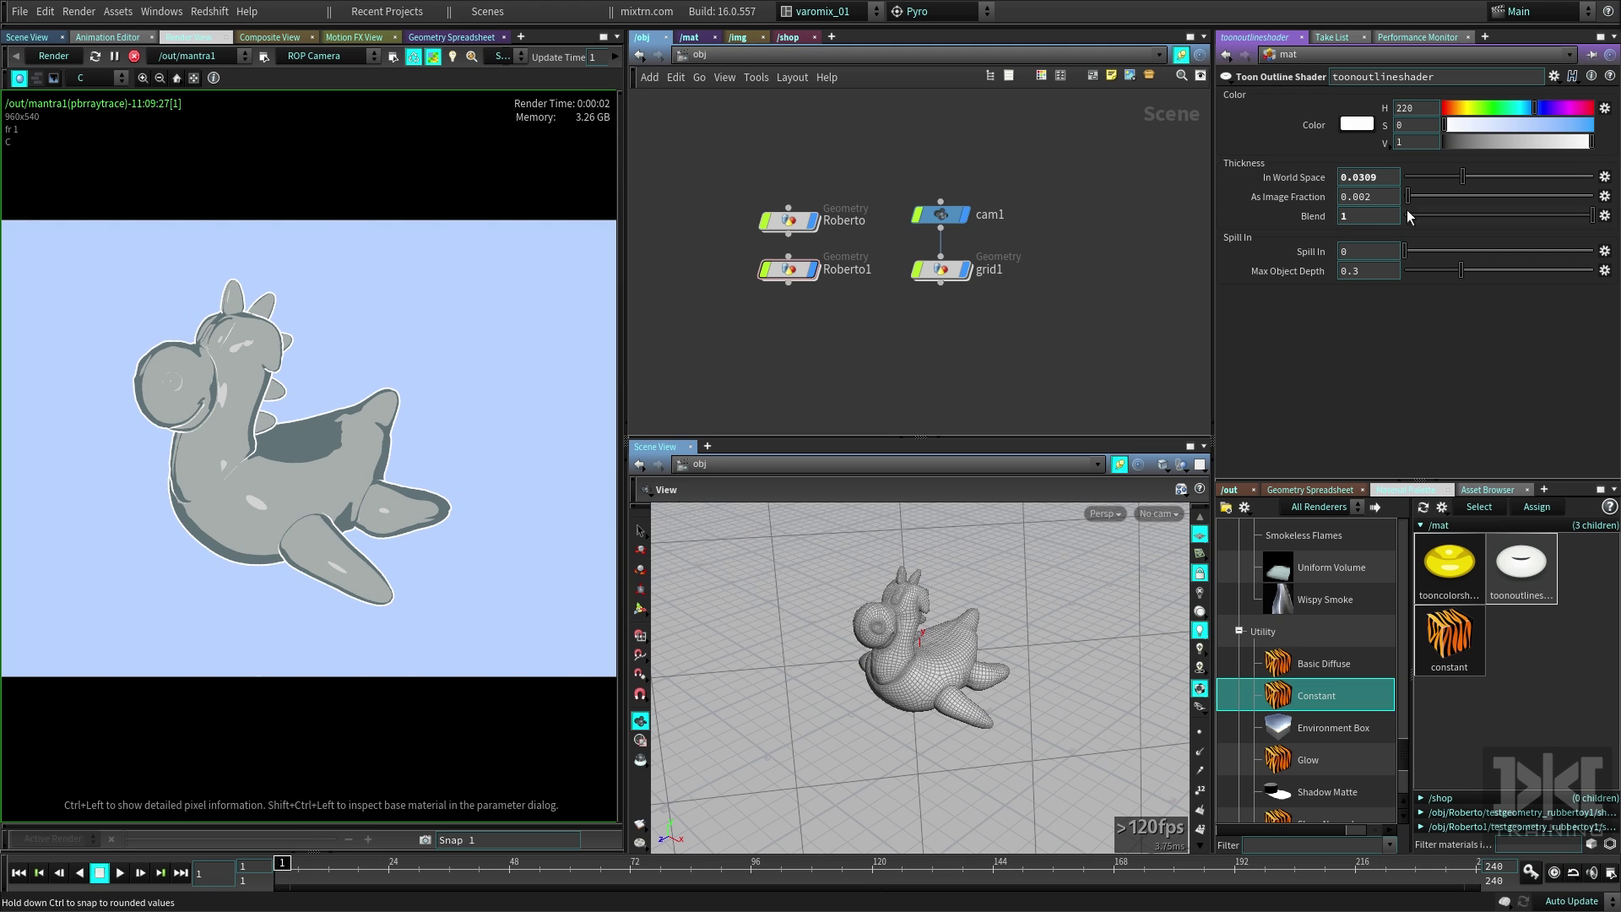
key("ctrl+z")
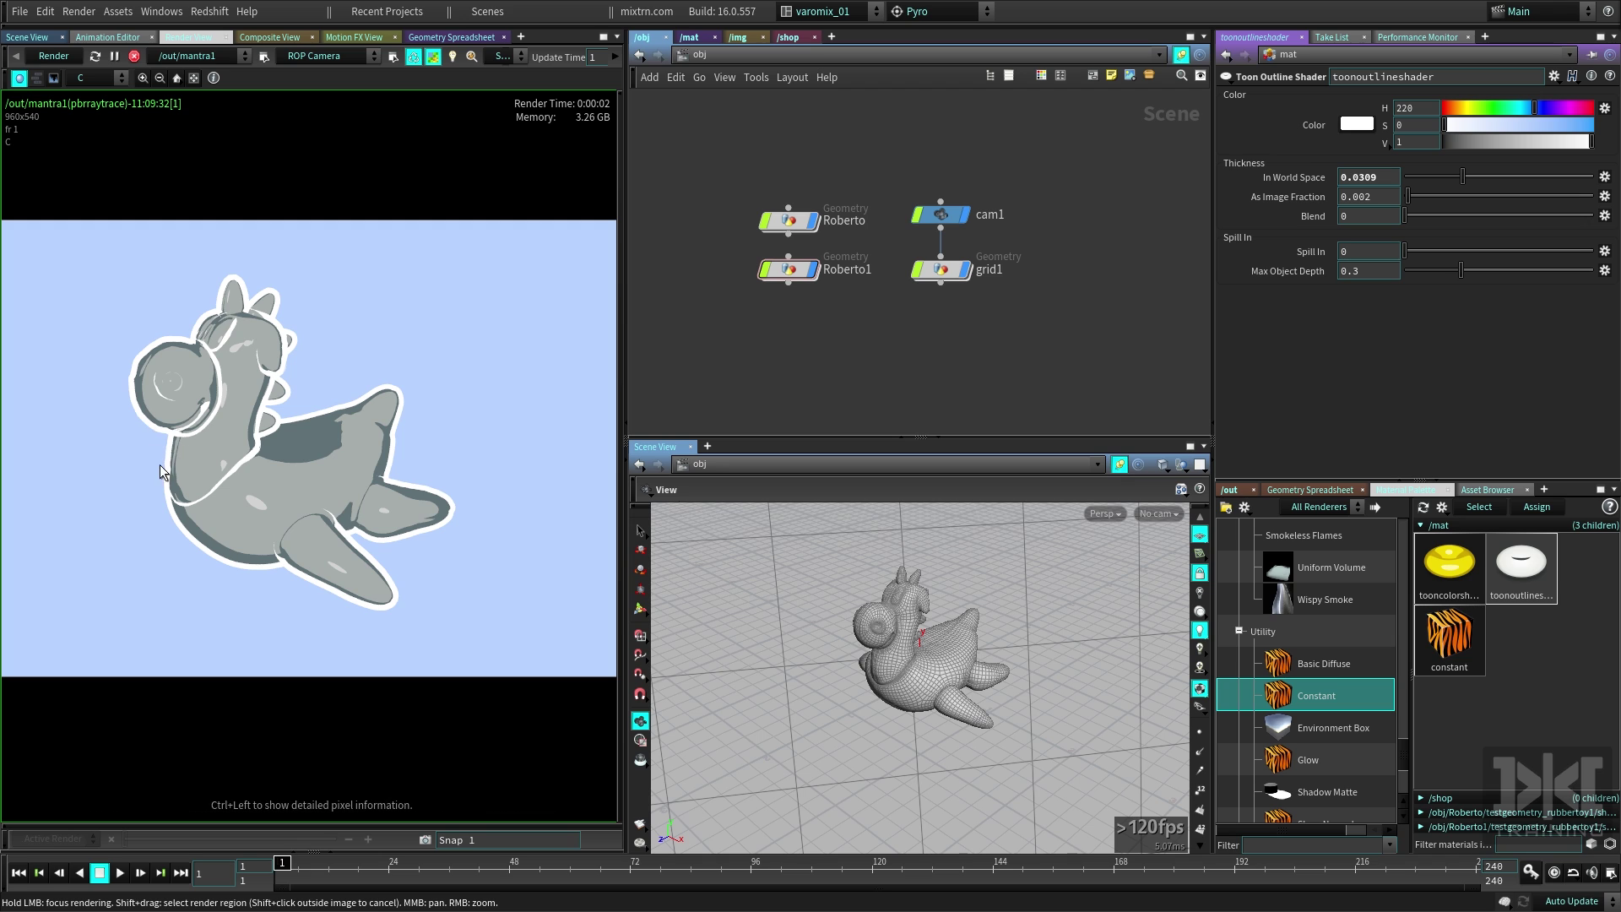
- Look through cam1 in the scene view and dolly the camera in and out from Roberto to compare the world-space outline thickness
scroll(1022, 683, "up", 5)
scroll(1021, 683, "up", 3)
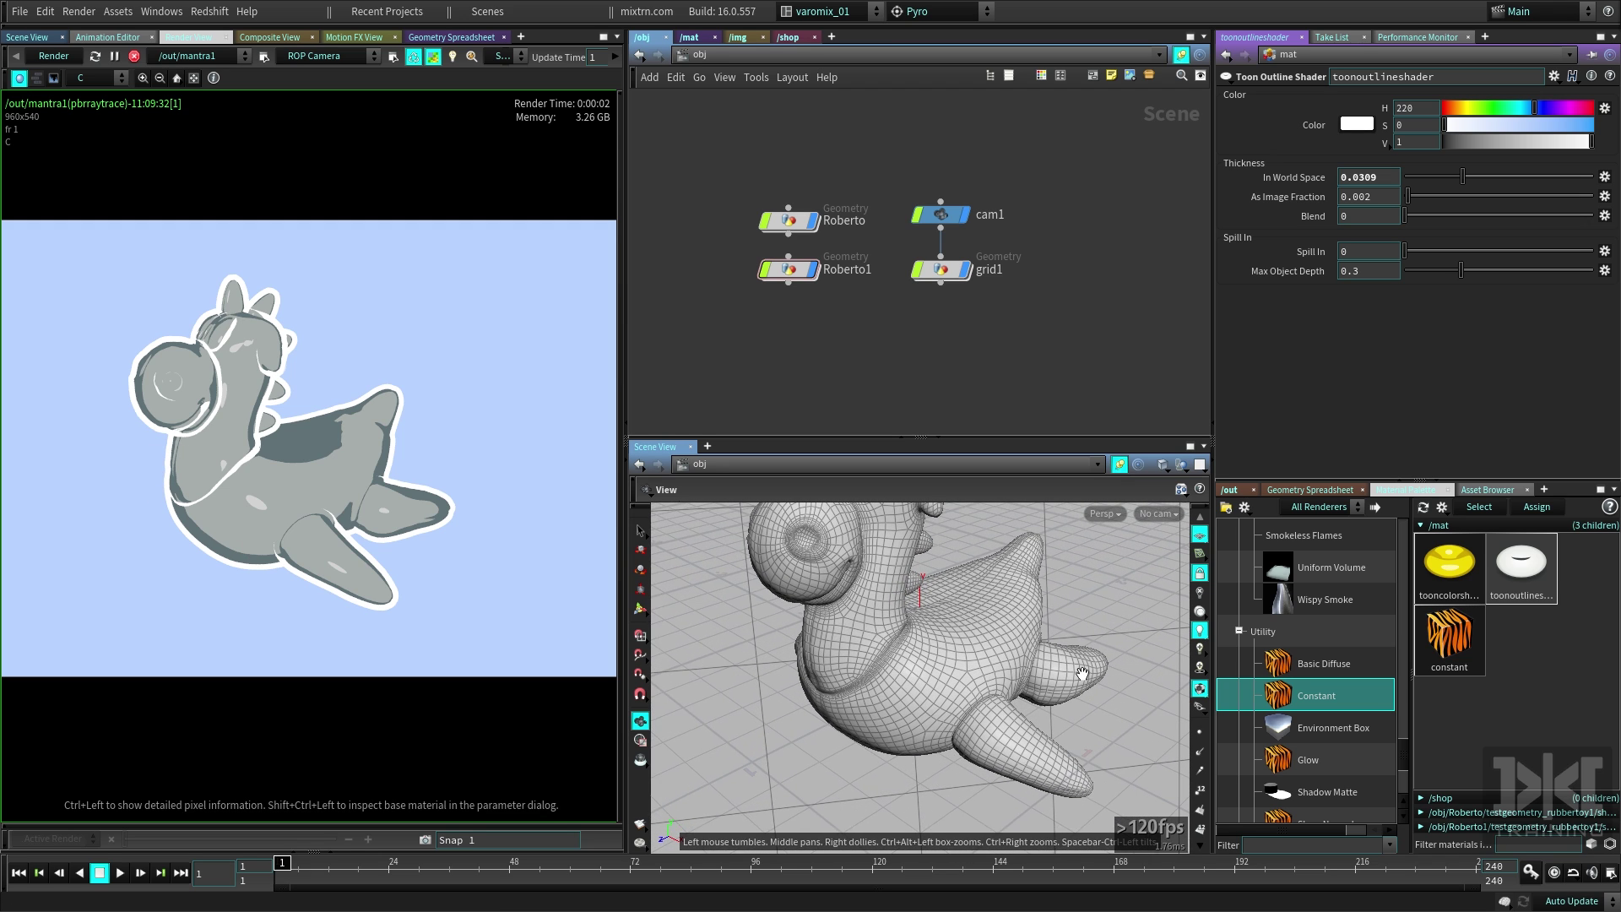
left_click(1165, 515)
left_click(1177, 579)
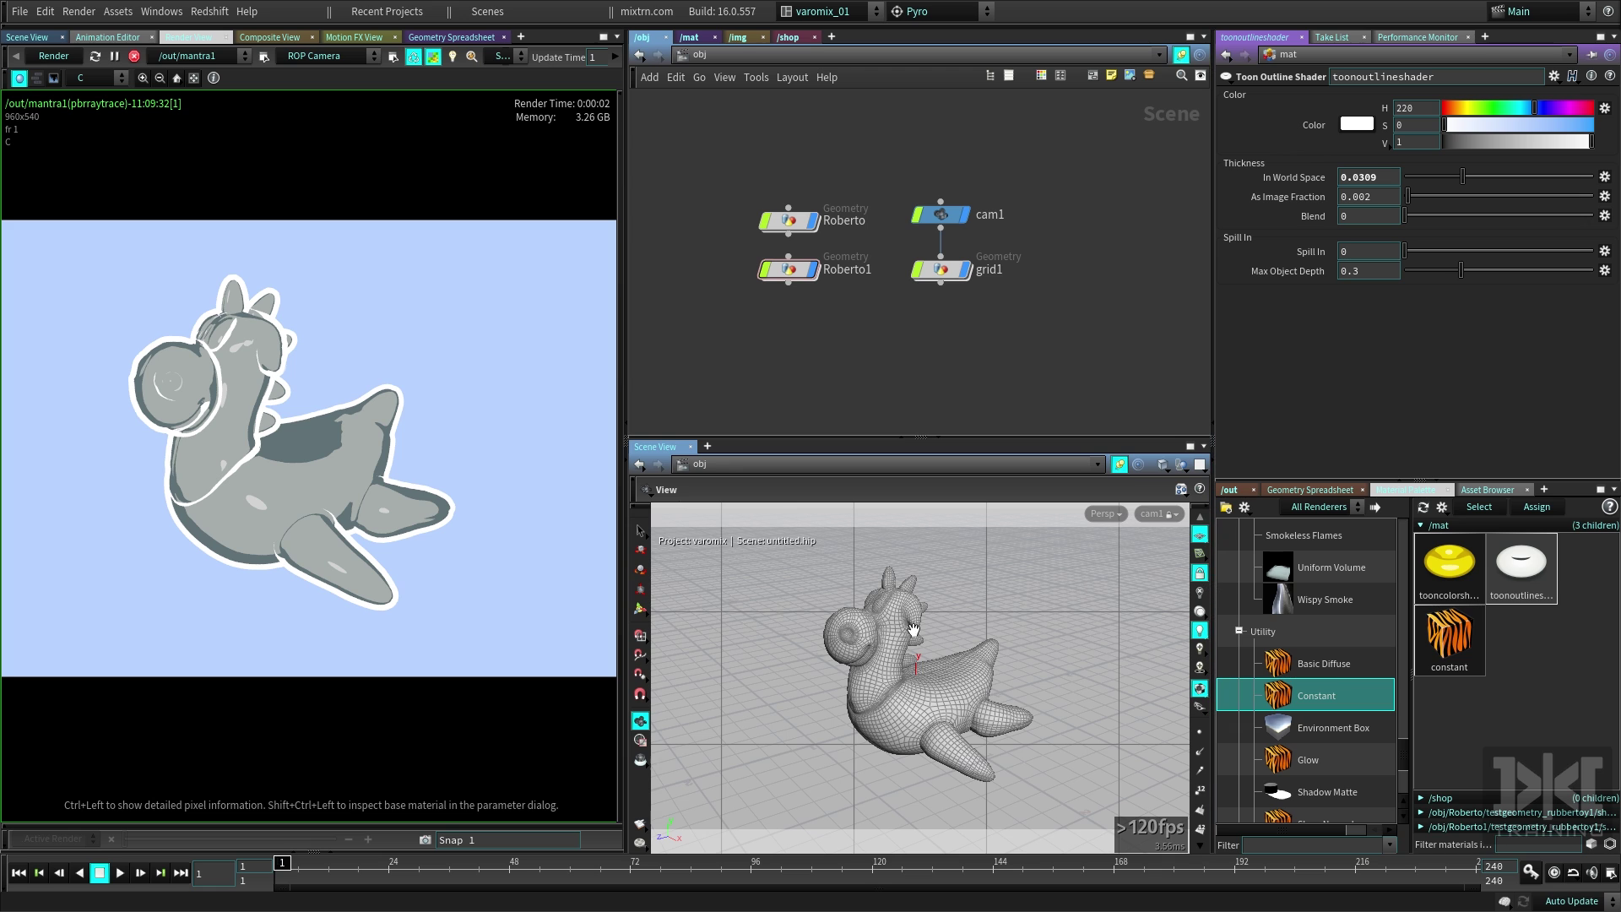
scroll(913, 629, "up", 5)
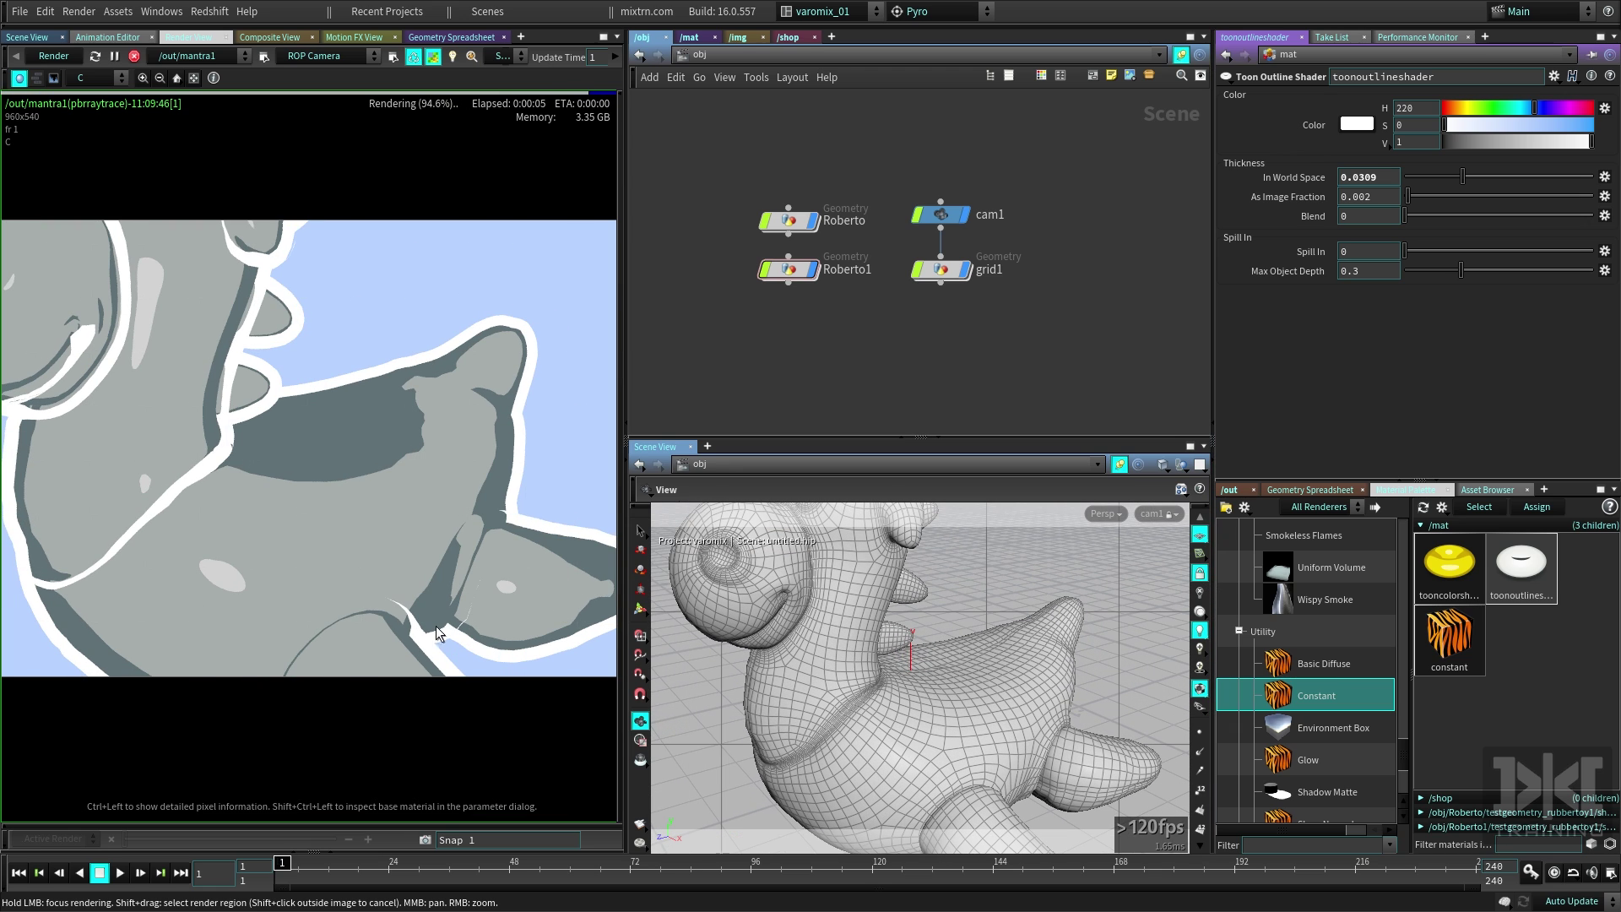
right_click_drag(1008, 701, 574, 717)
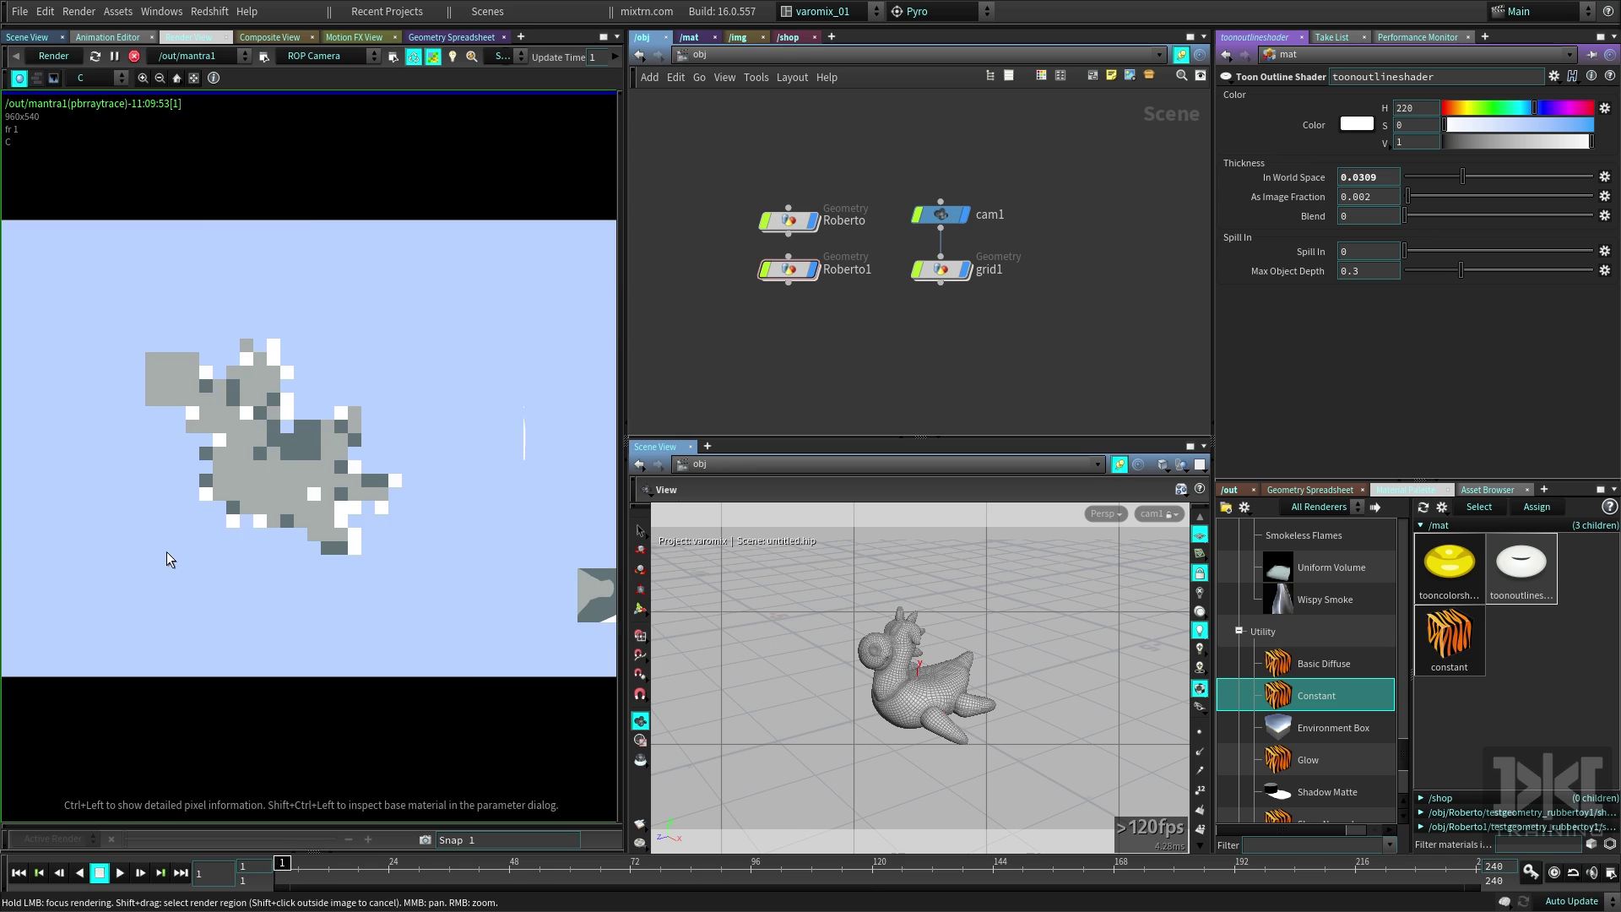
- Set the outline thickness to 0 In World Space, 0.0031 As Image Fraction and Blend 1, and reframe Roberto closer through cam1
left_click_drag(1461, 177, 1574, 216)
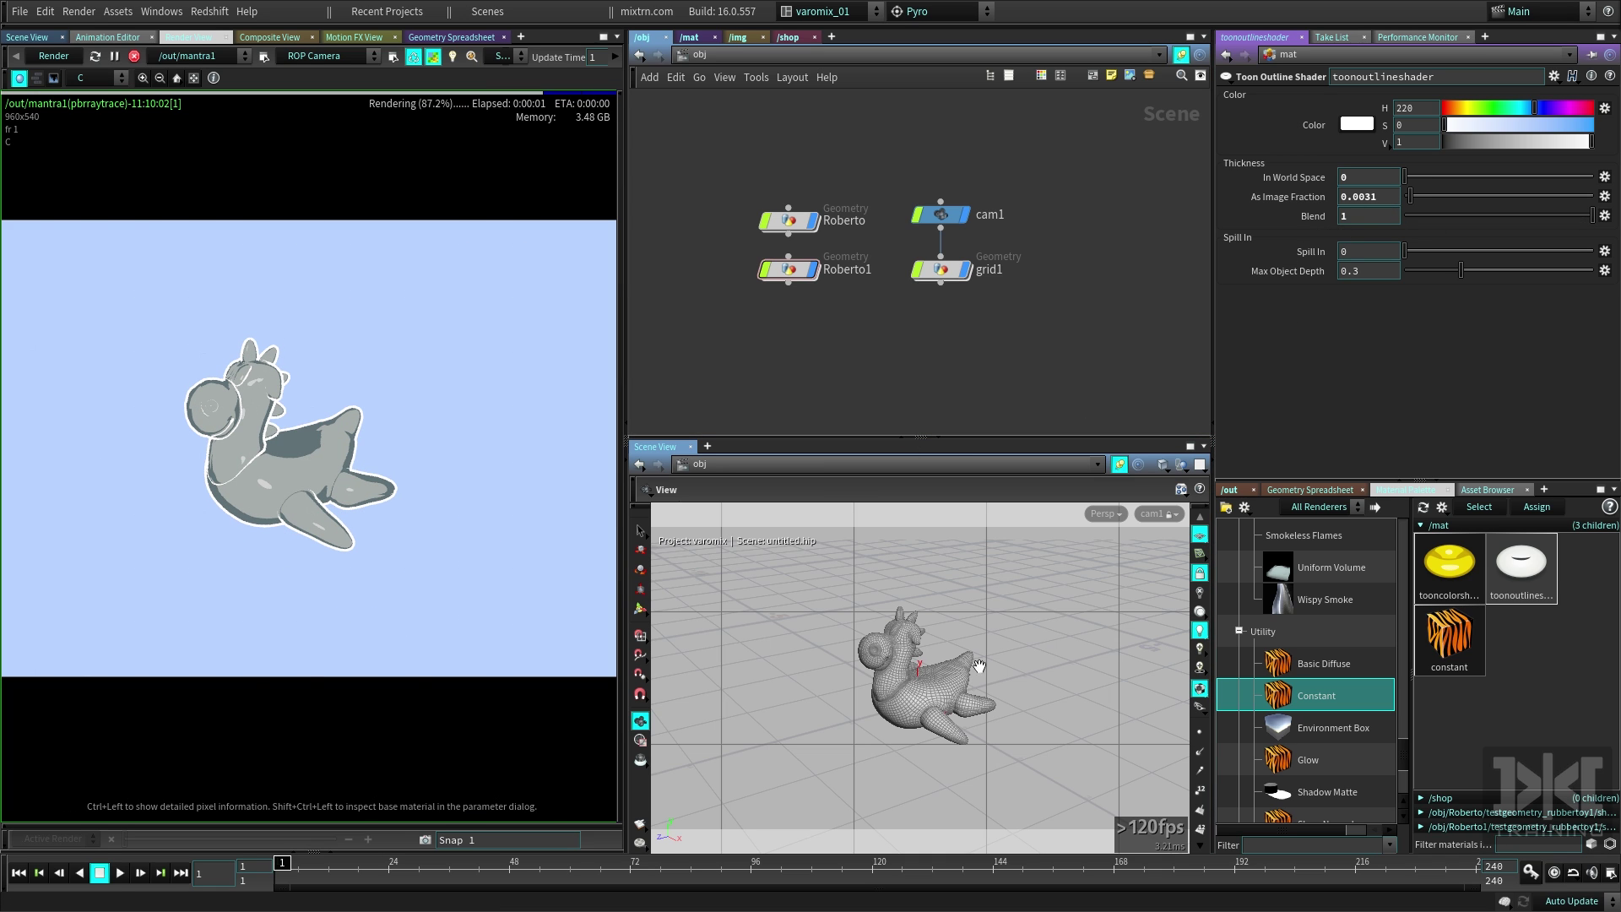
scroll(979, 666, "up", 5)
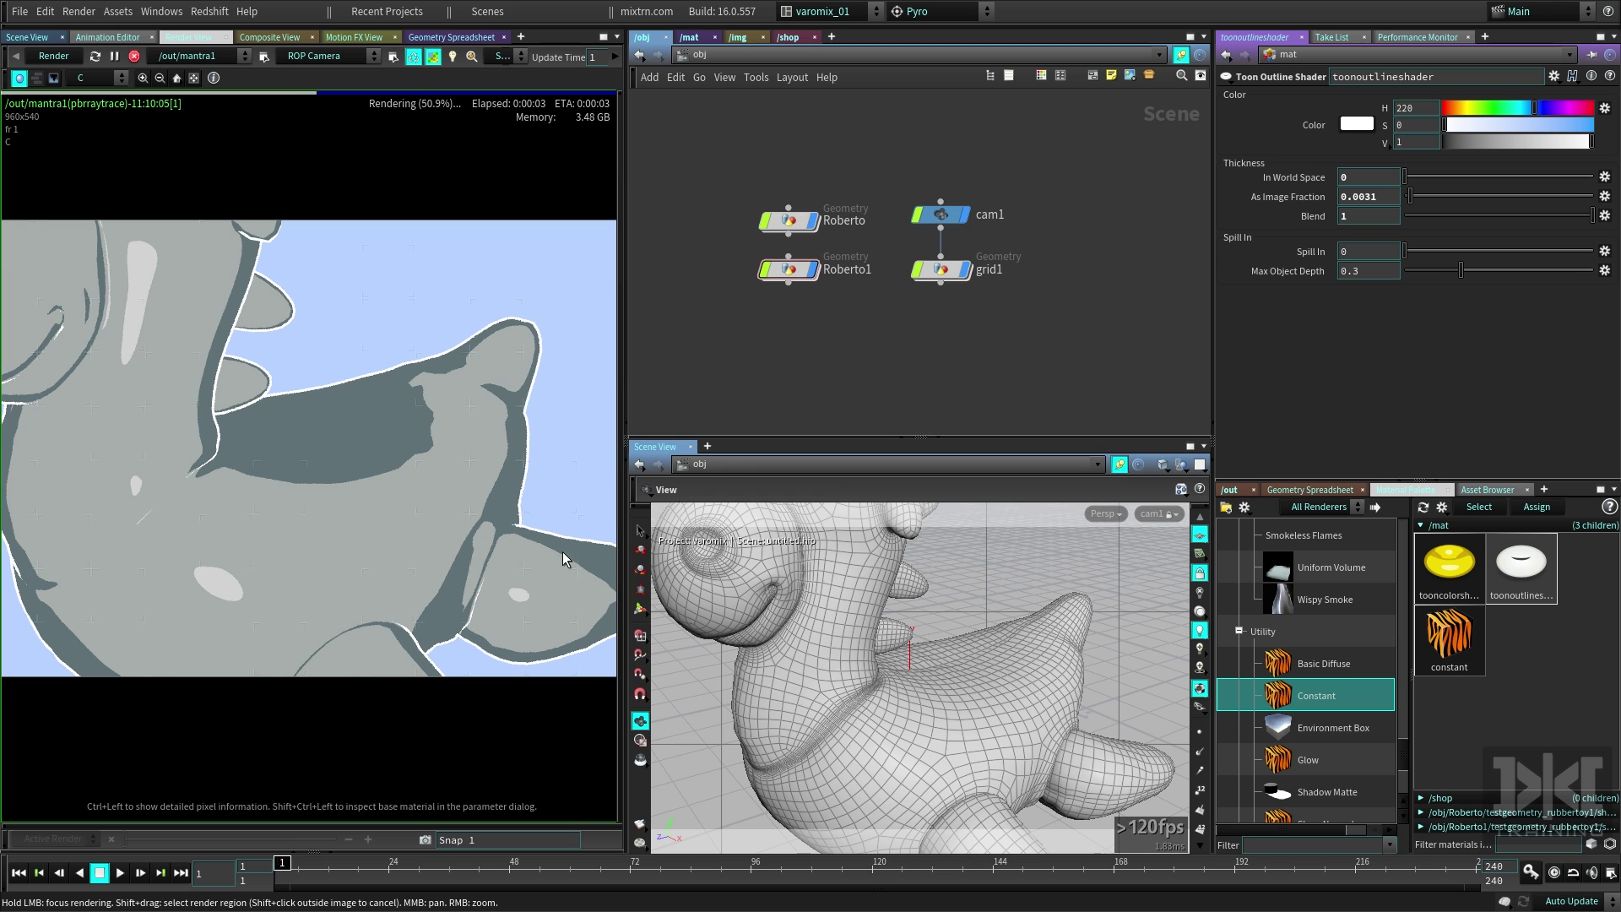
scroll(994, 748, "down", 5)
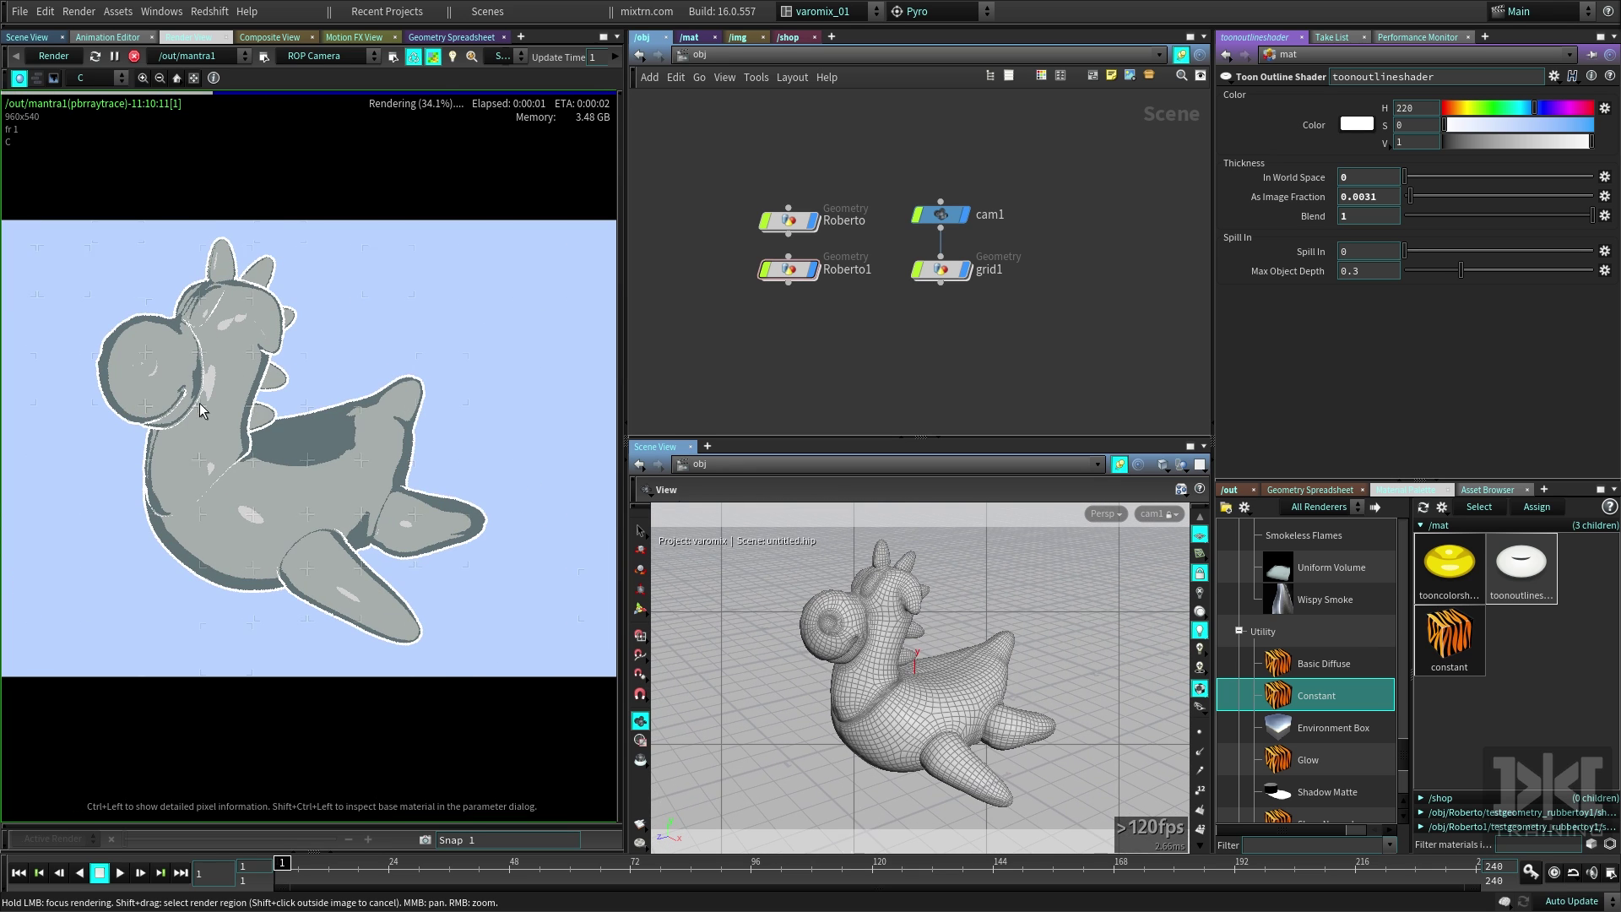
left_click(177, 78)
right_click_drag(888, 646, 969, 640)
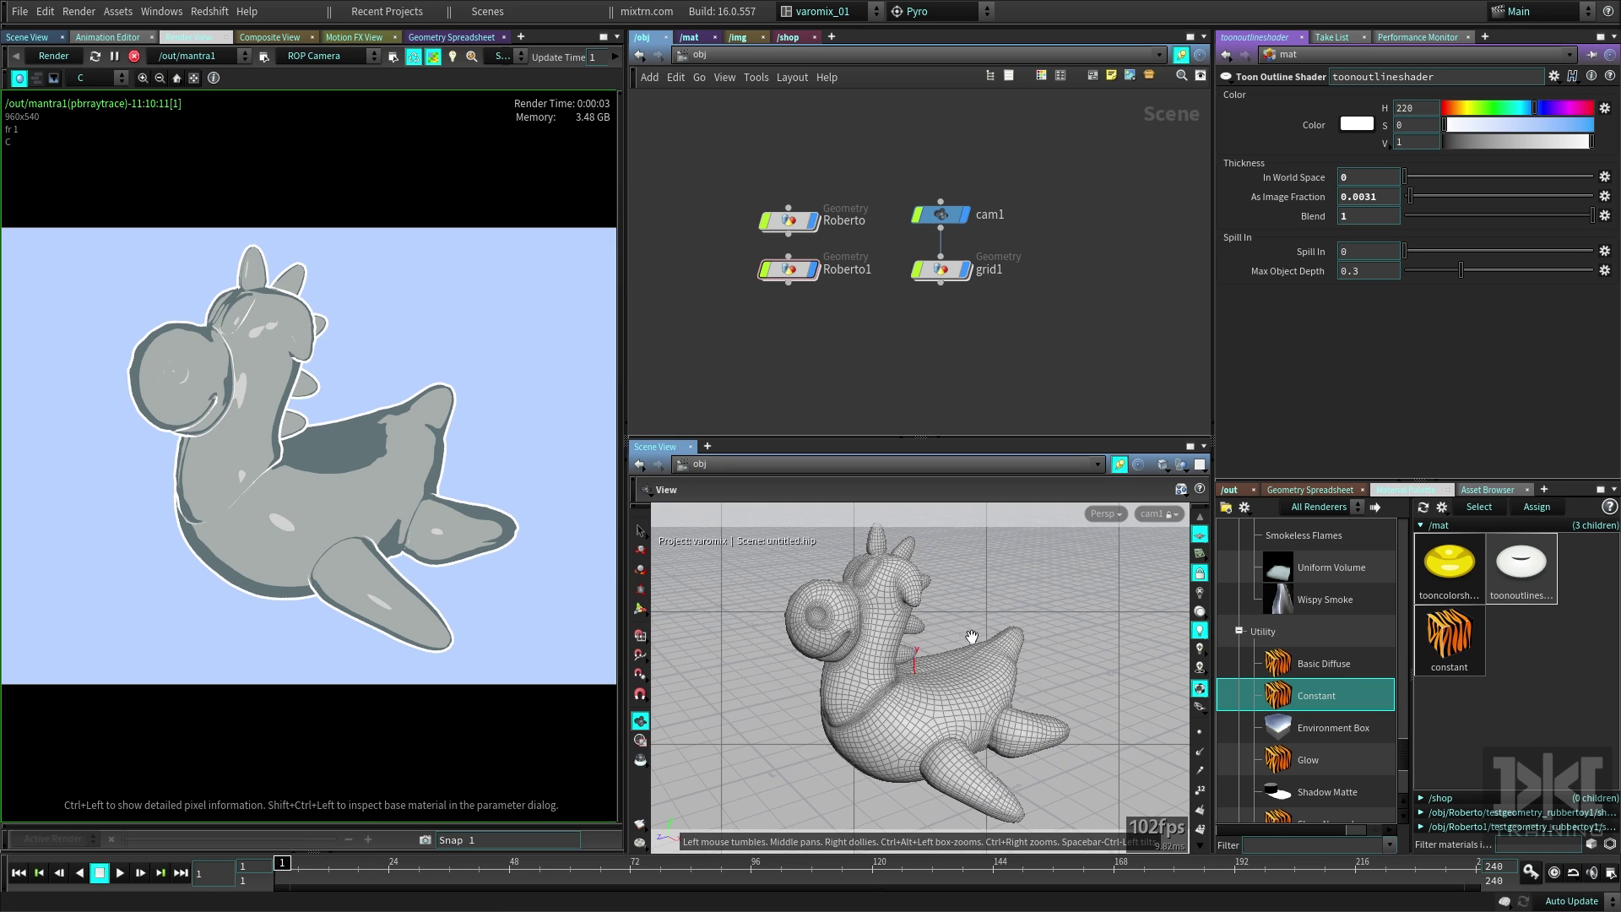
middle_click_drag(970, 639, 963, 650)
left_click_drag(1537, 220, 1496, 219)
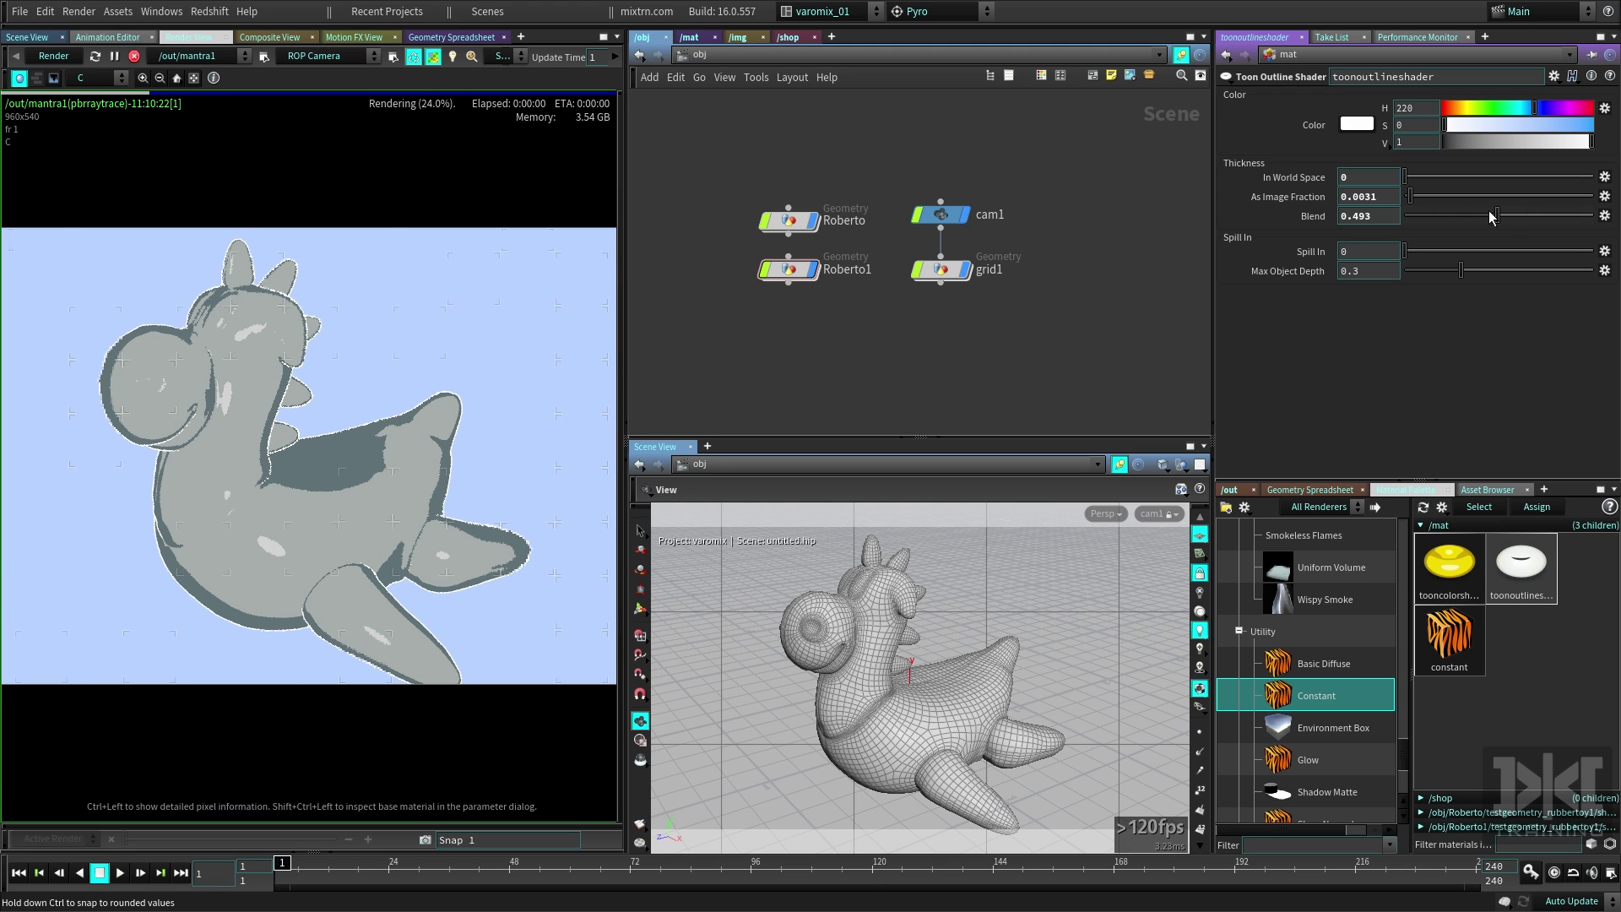
left_click_drag(1512, 217, 1594, 217)
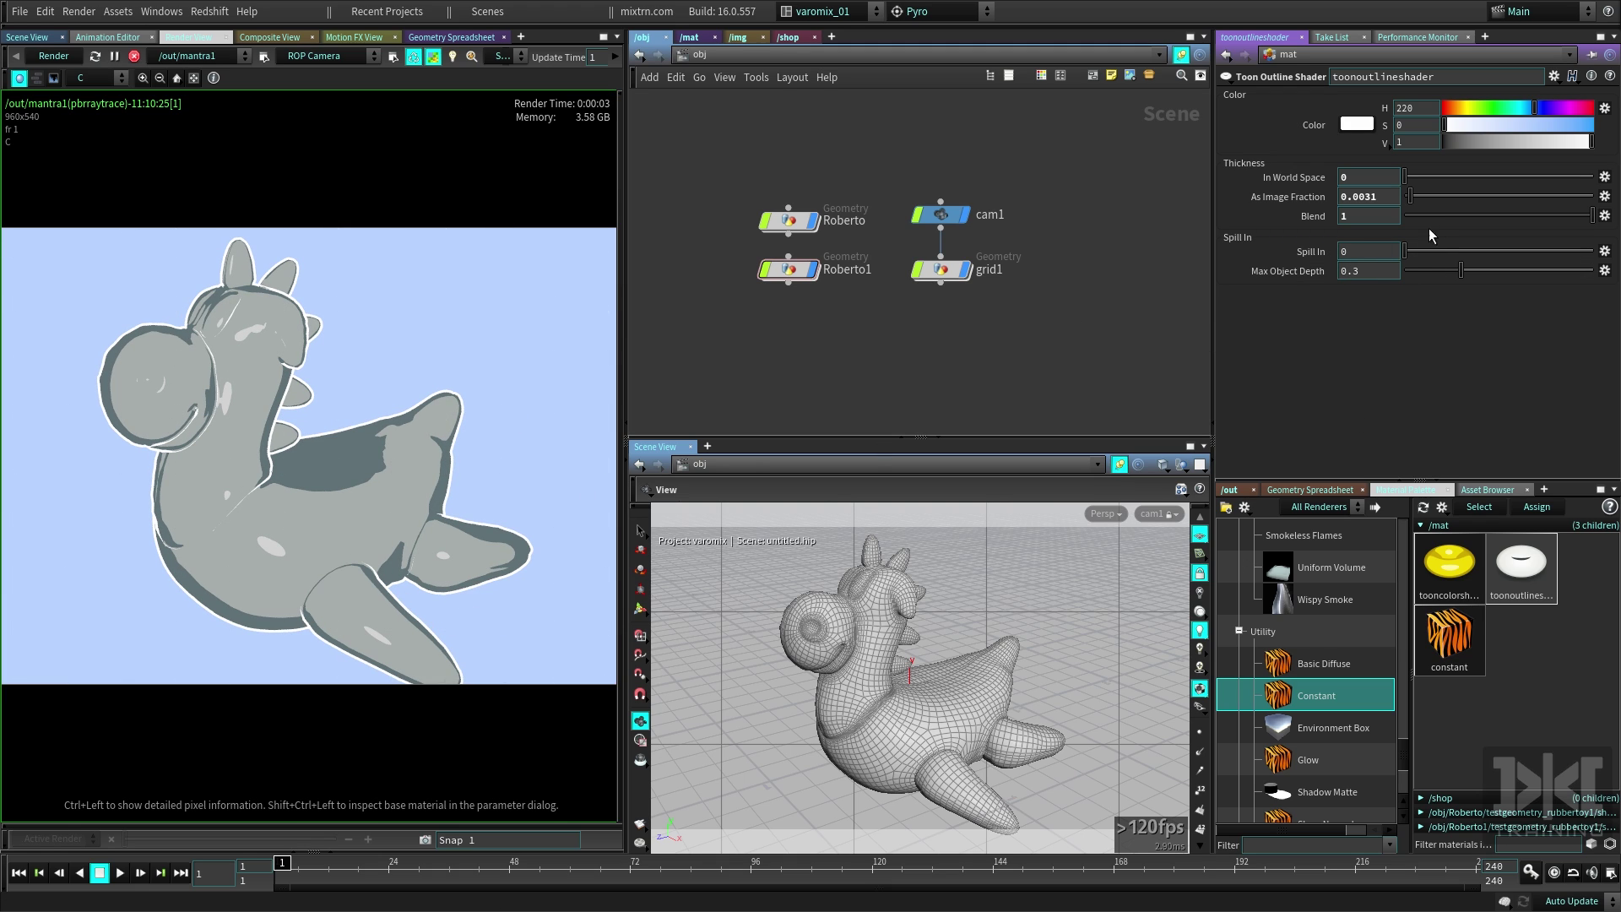
- Try different Spill In values up to 1 on the toon outline shader, then set it to 0.287
left_click_drag(1425, 243, 1460, 246)
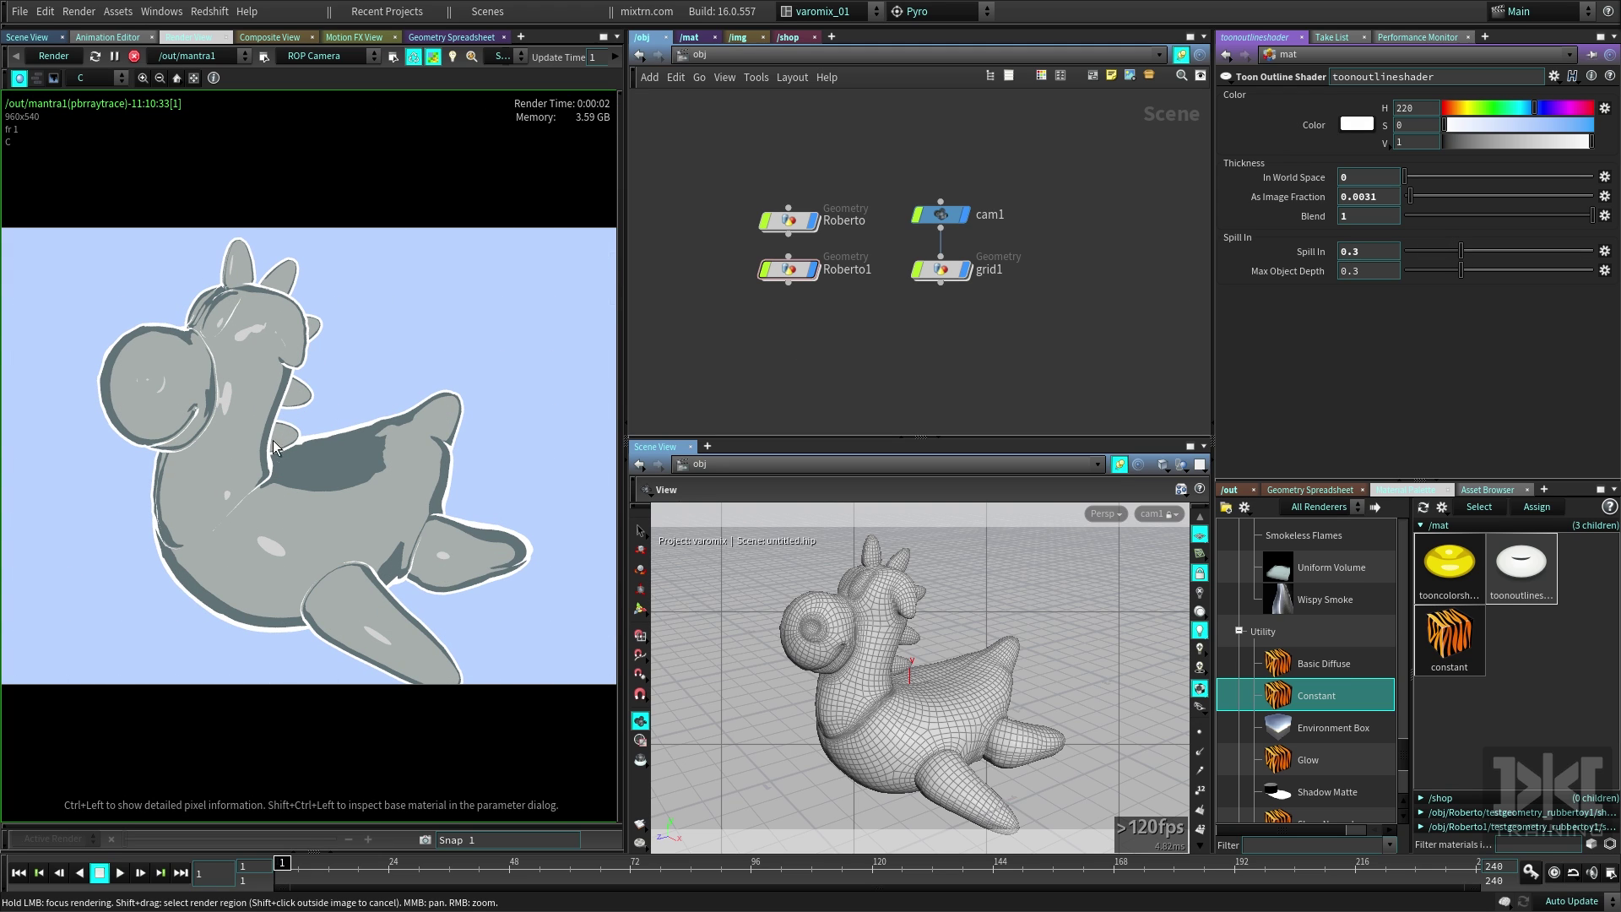
middle_click(1345, 256, "ctrl")
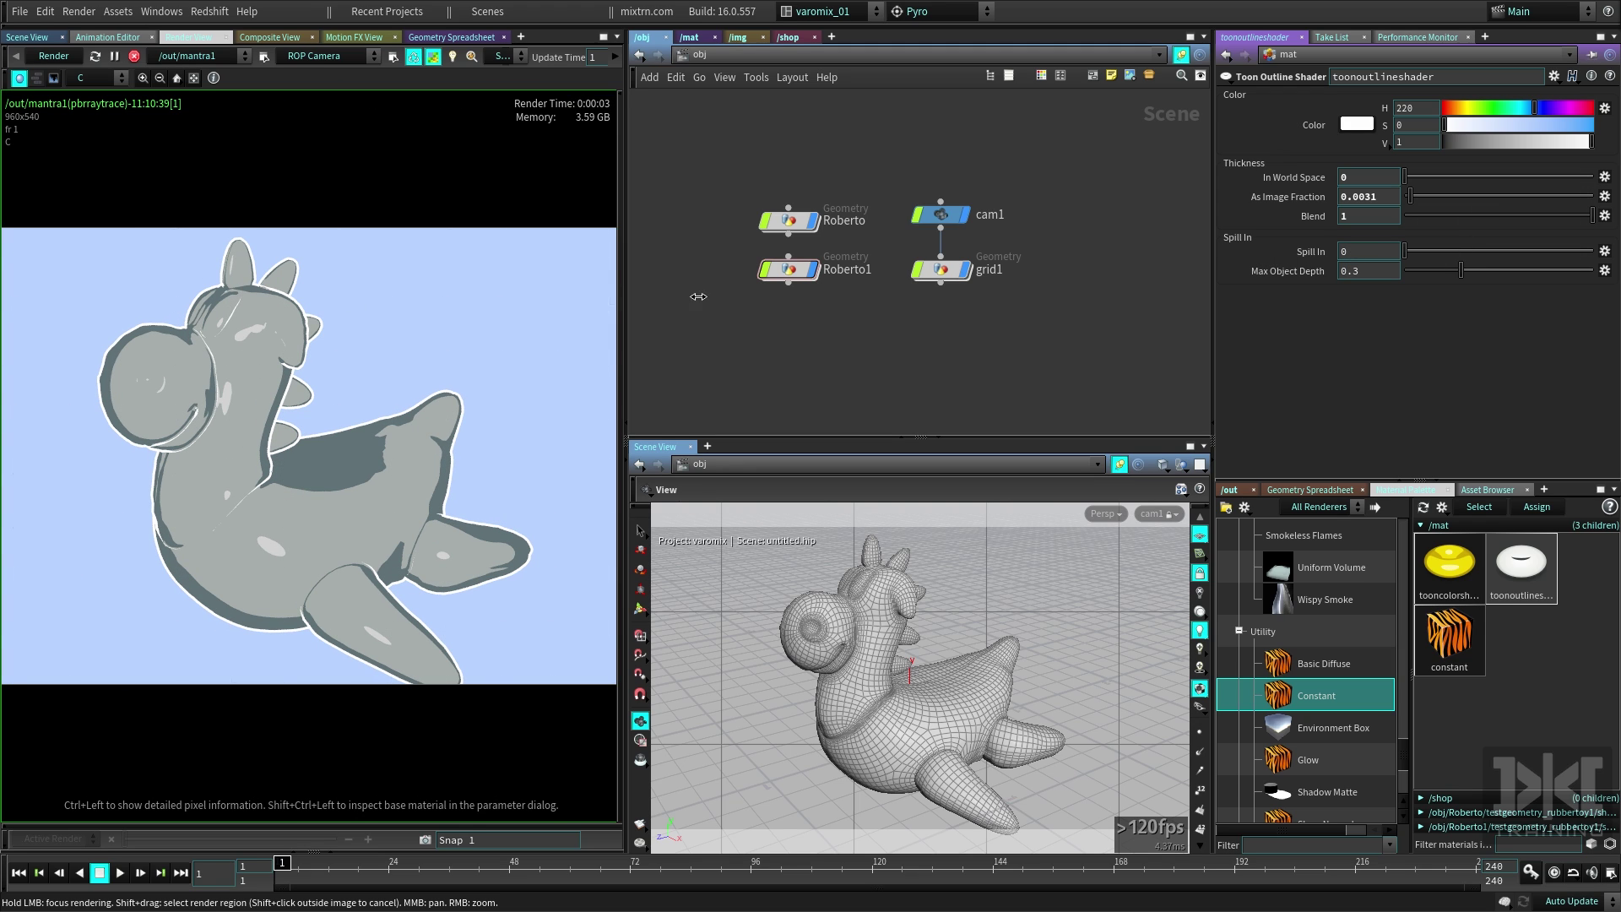
left_click_drag(1408, 254, 1598, 258)
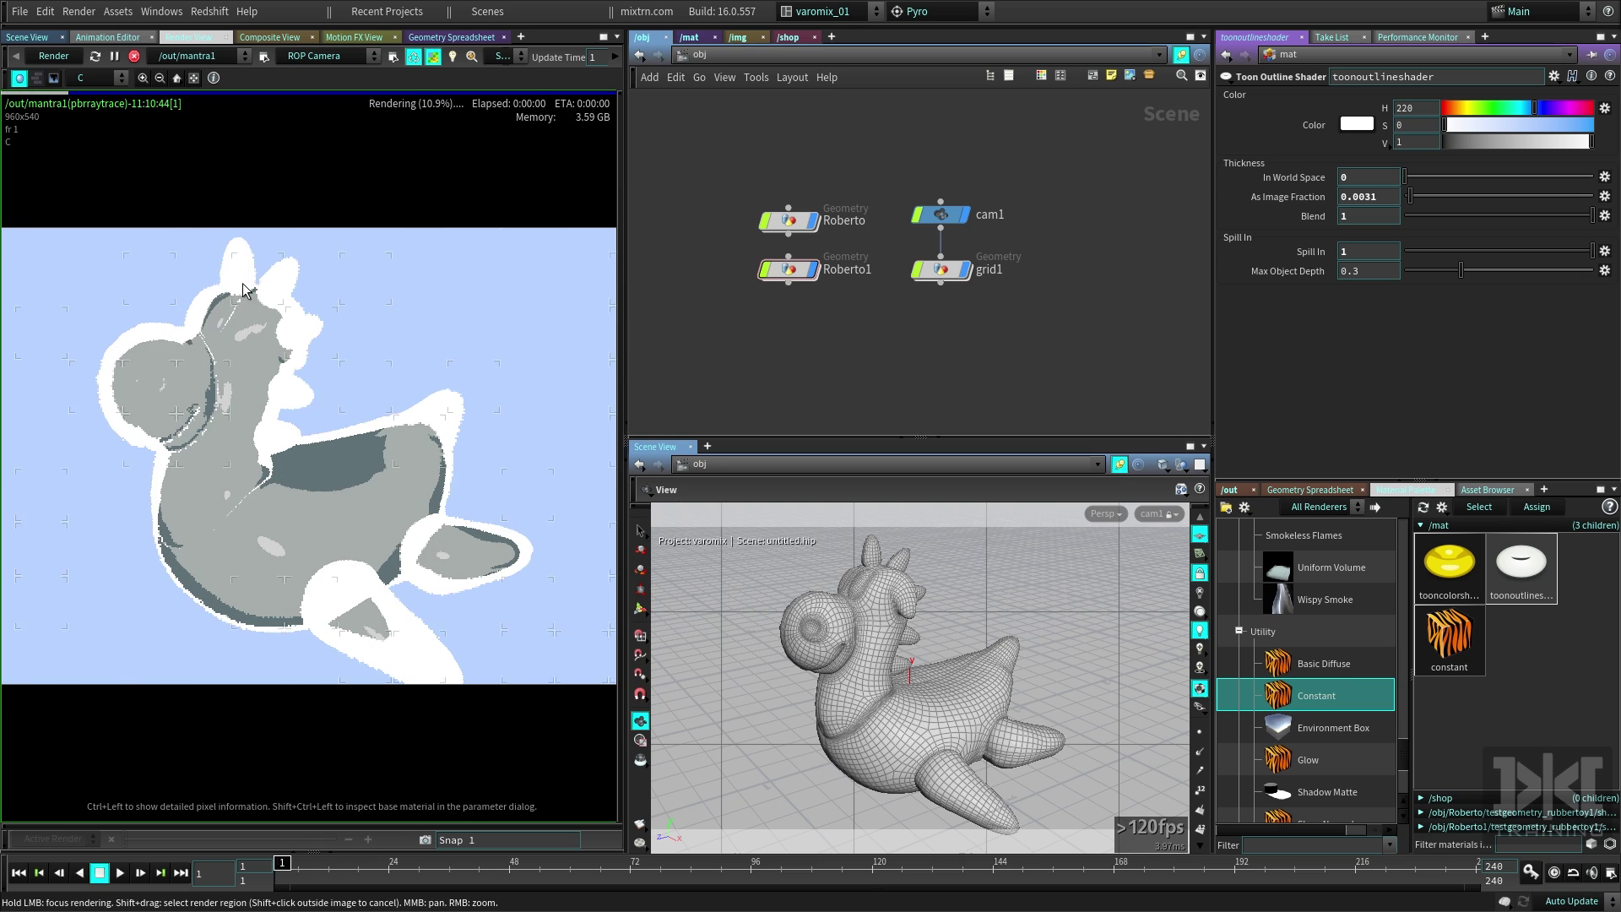
left_click(1523, 252)
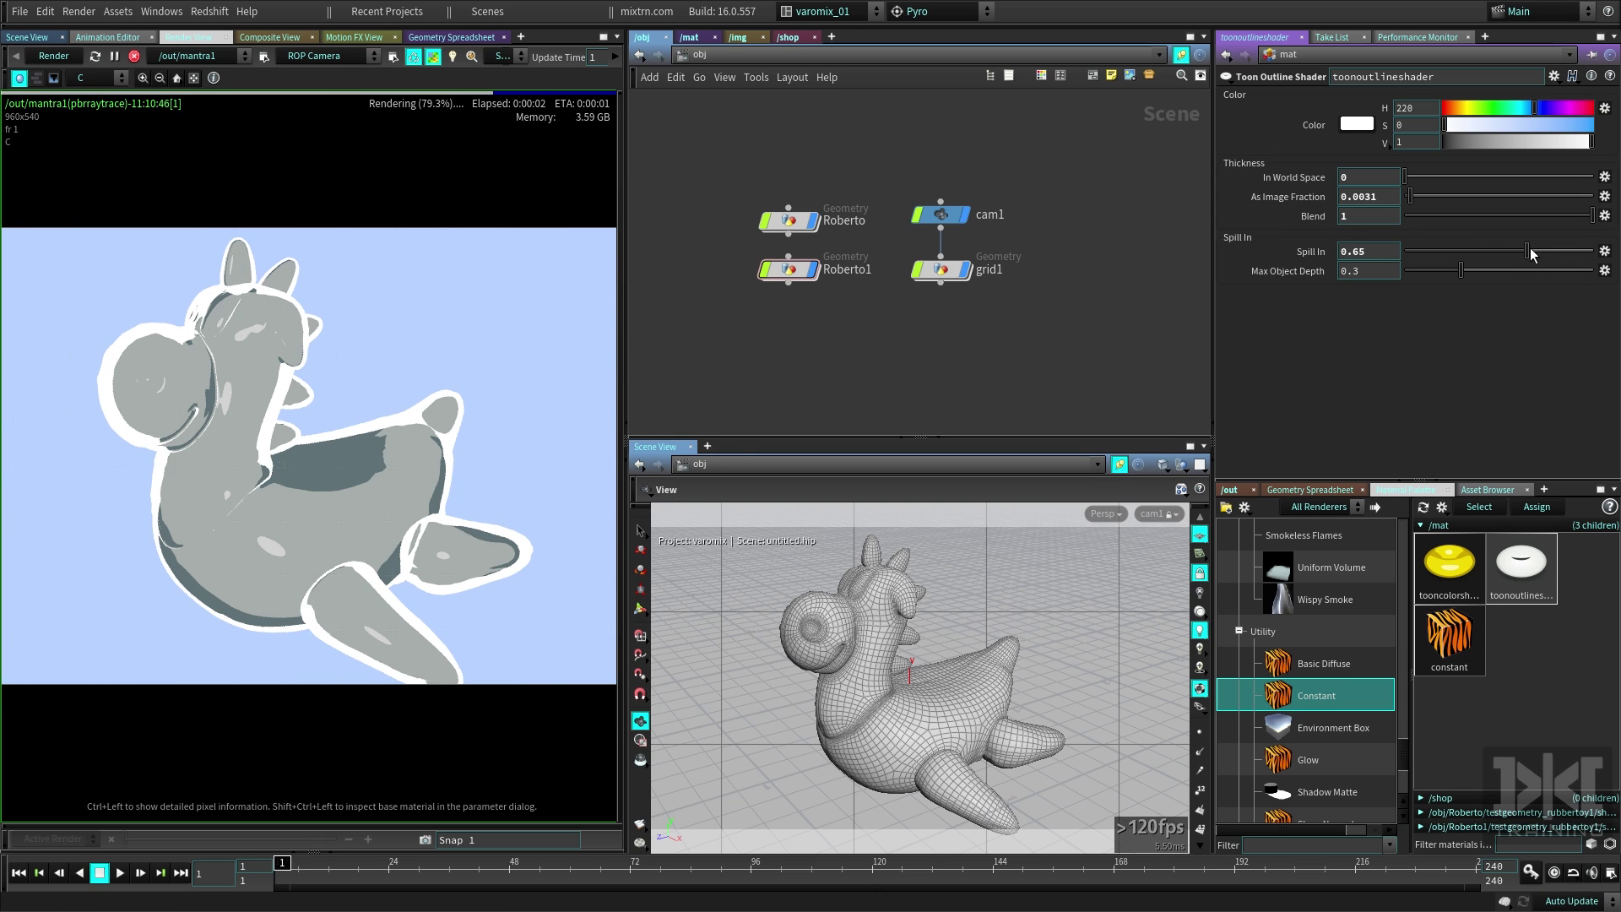
left_click(1492, 254)
left_click(1485, 250)
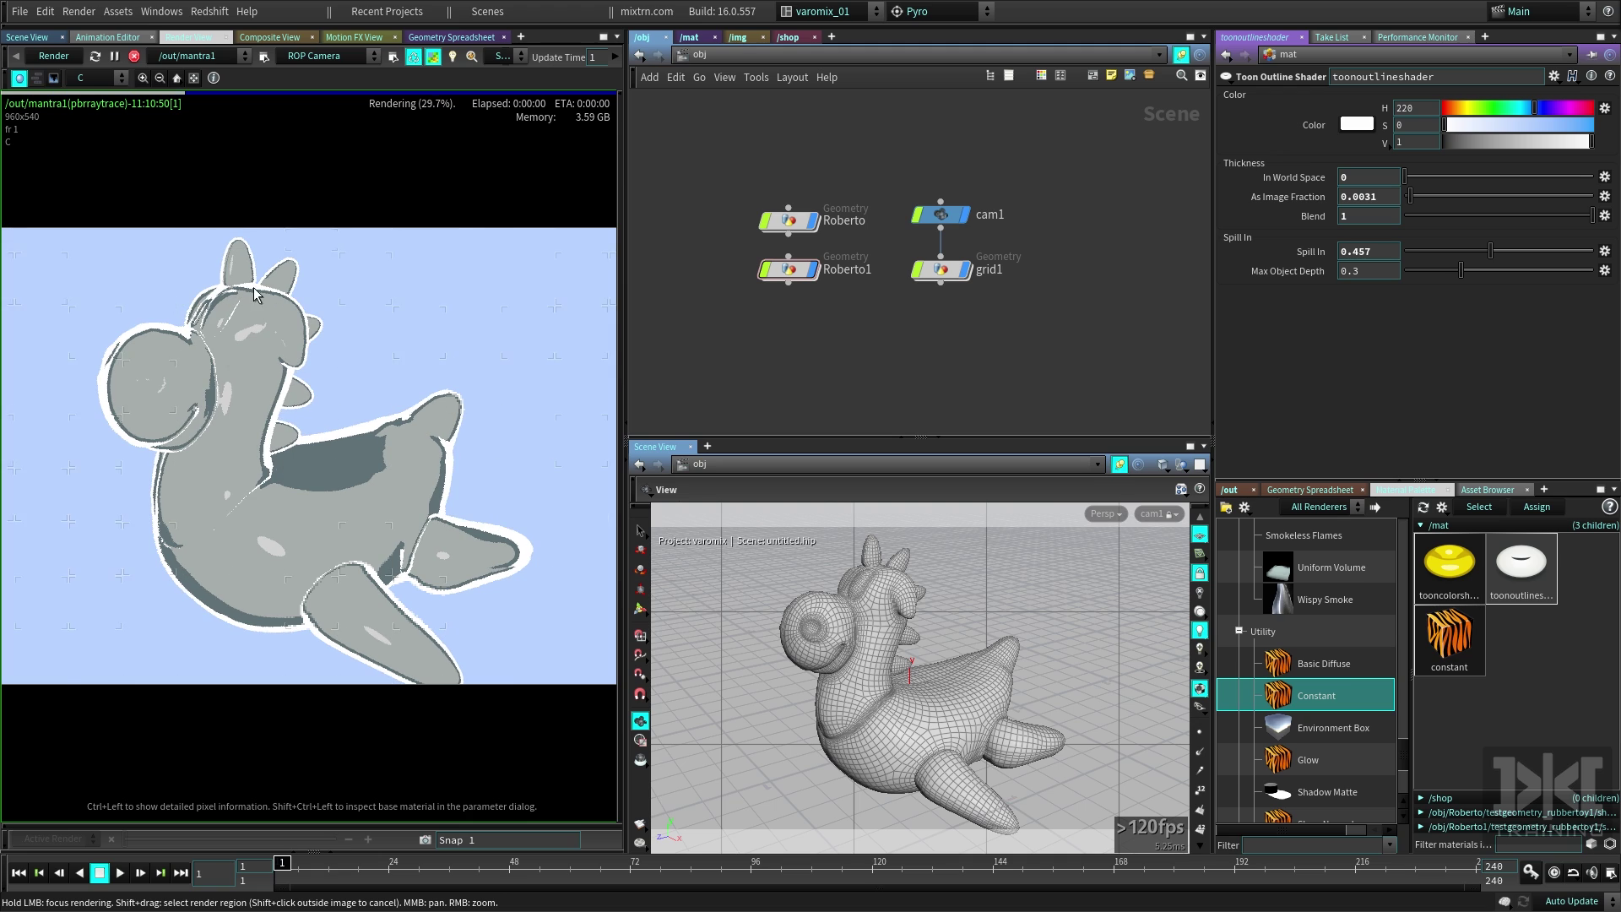
left_click(1458, 251)
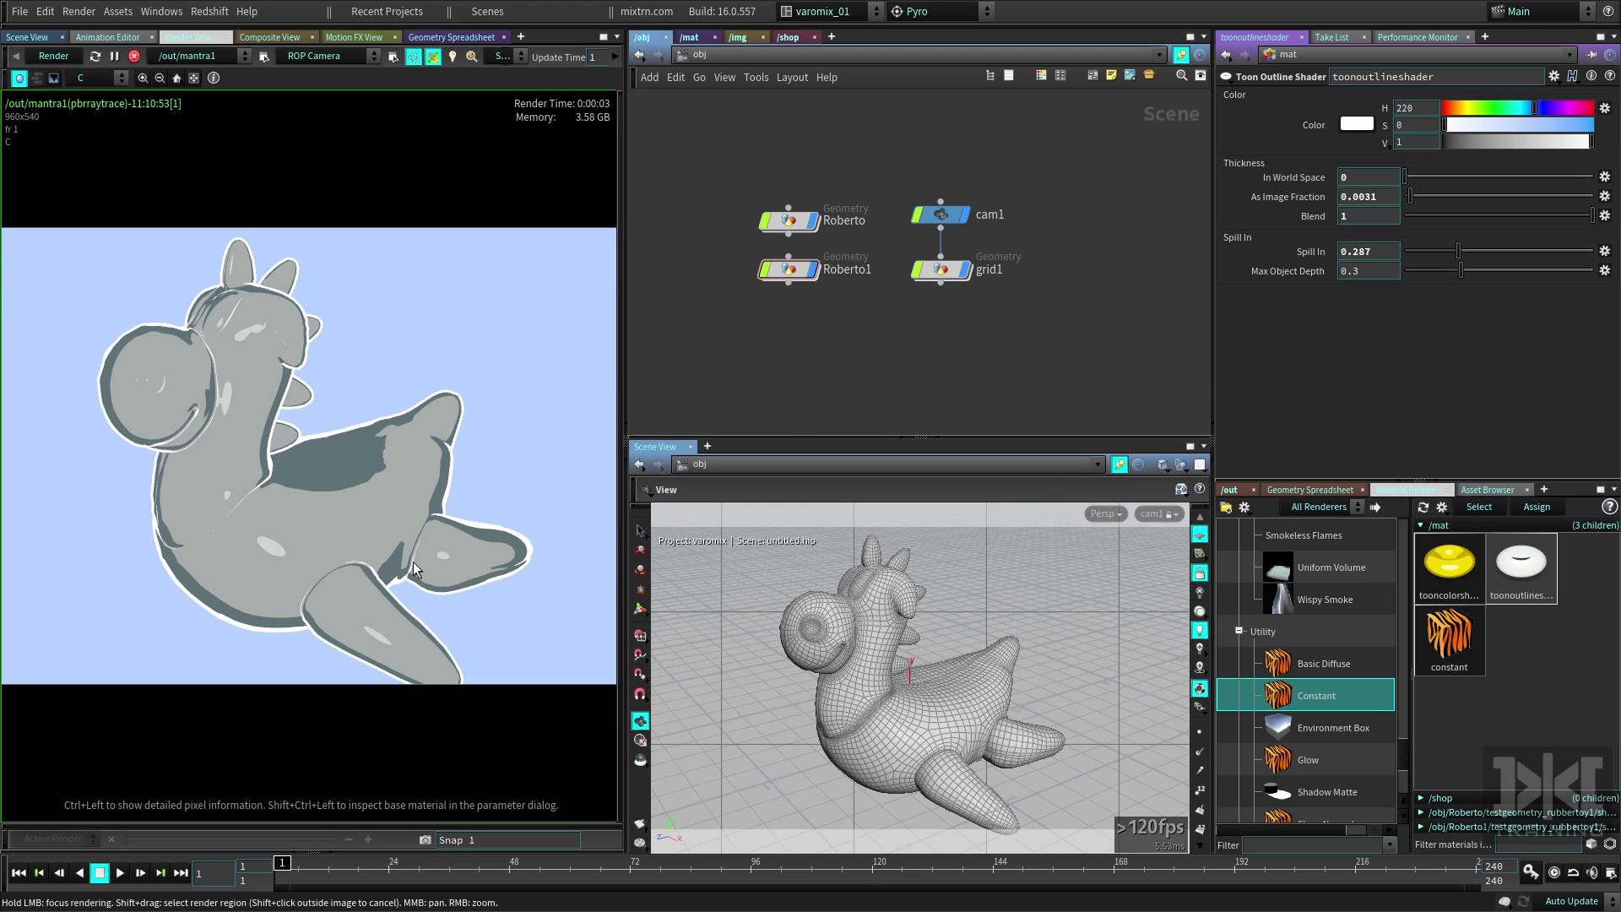
- Set the toon outline shader's Max Object Depth to 0.525
left_click(1524, 269)
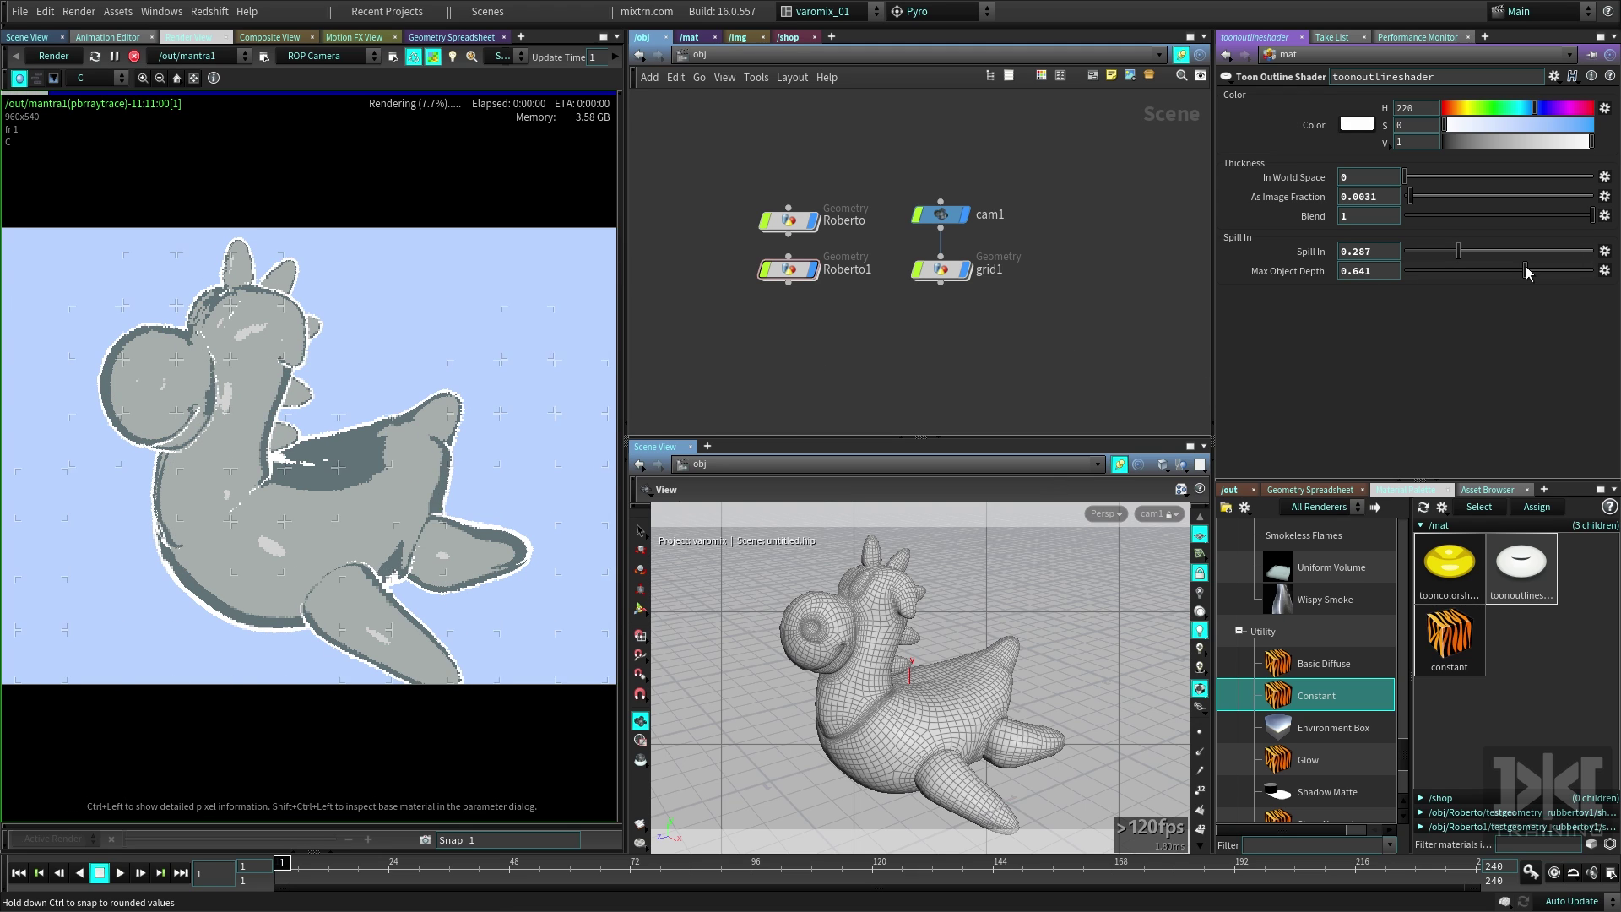
left_click(1528, 266)
left_click(1480, 272)
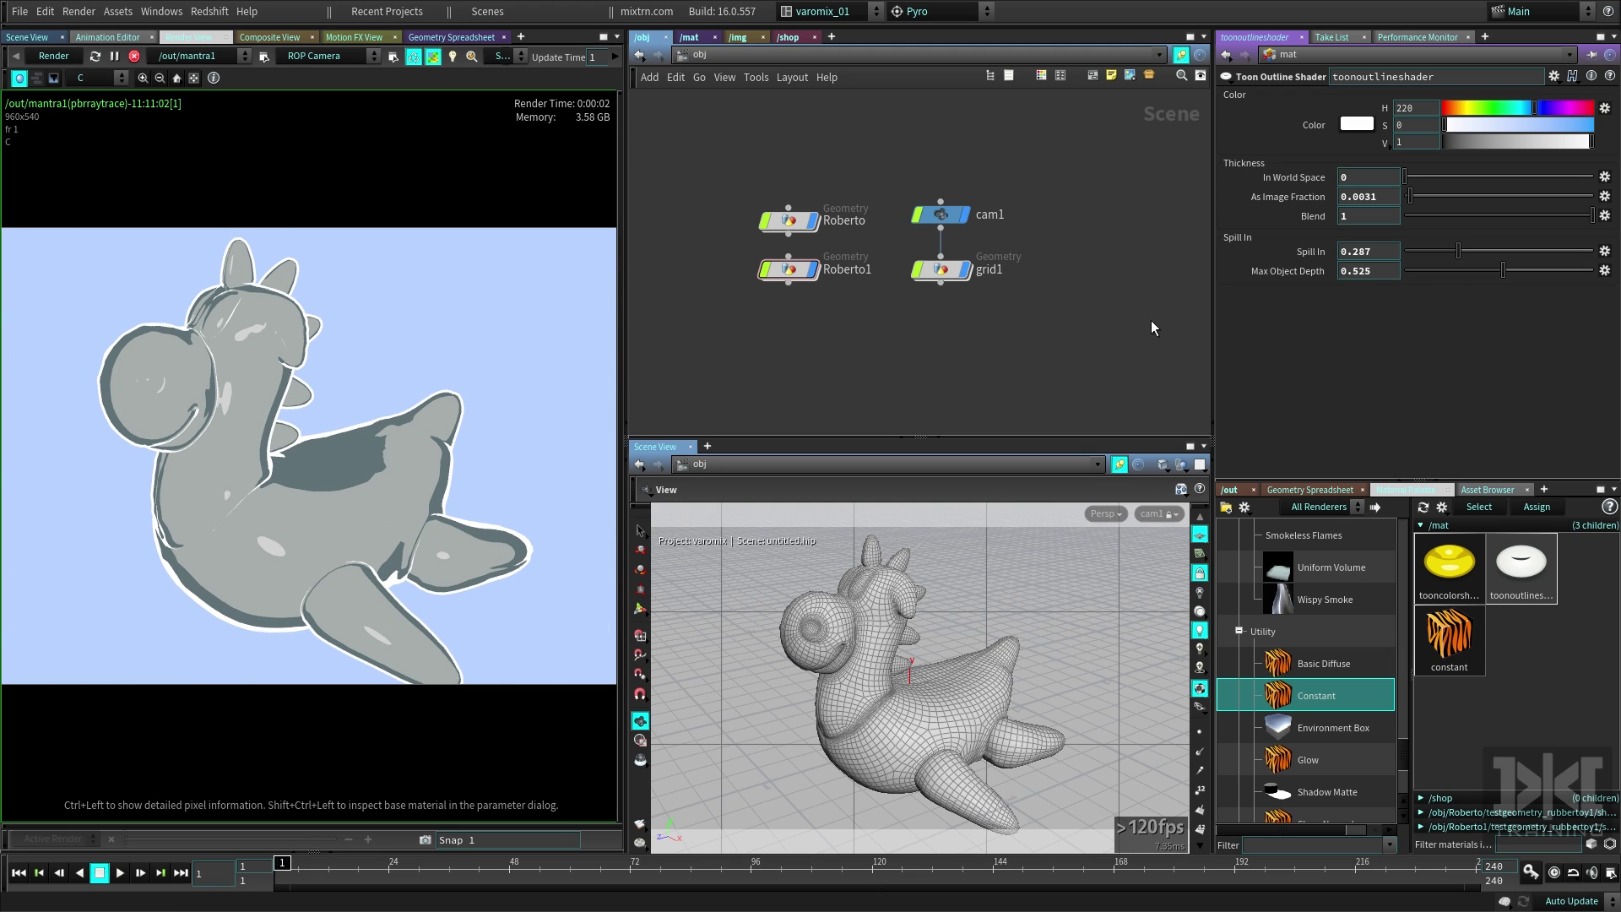
- Show the toon color shader's parameters and enlarge the parameter pane and the network pane
left_click(1445, 570)
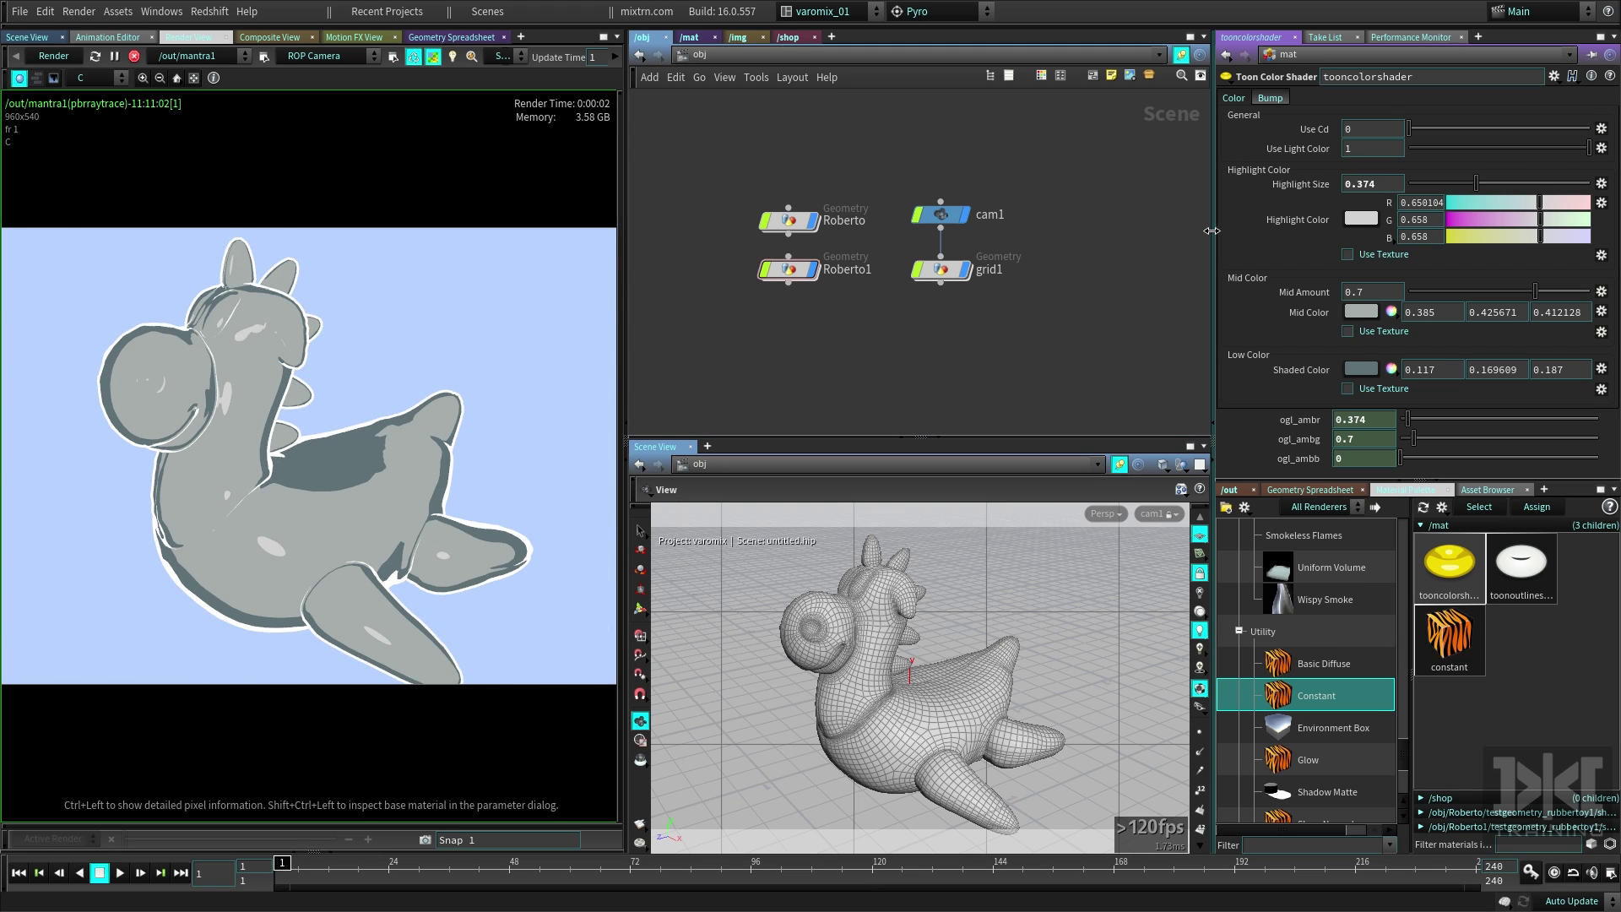
left_click_drag(1213, 231, 1143, 231)
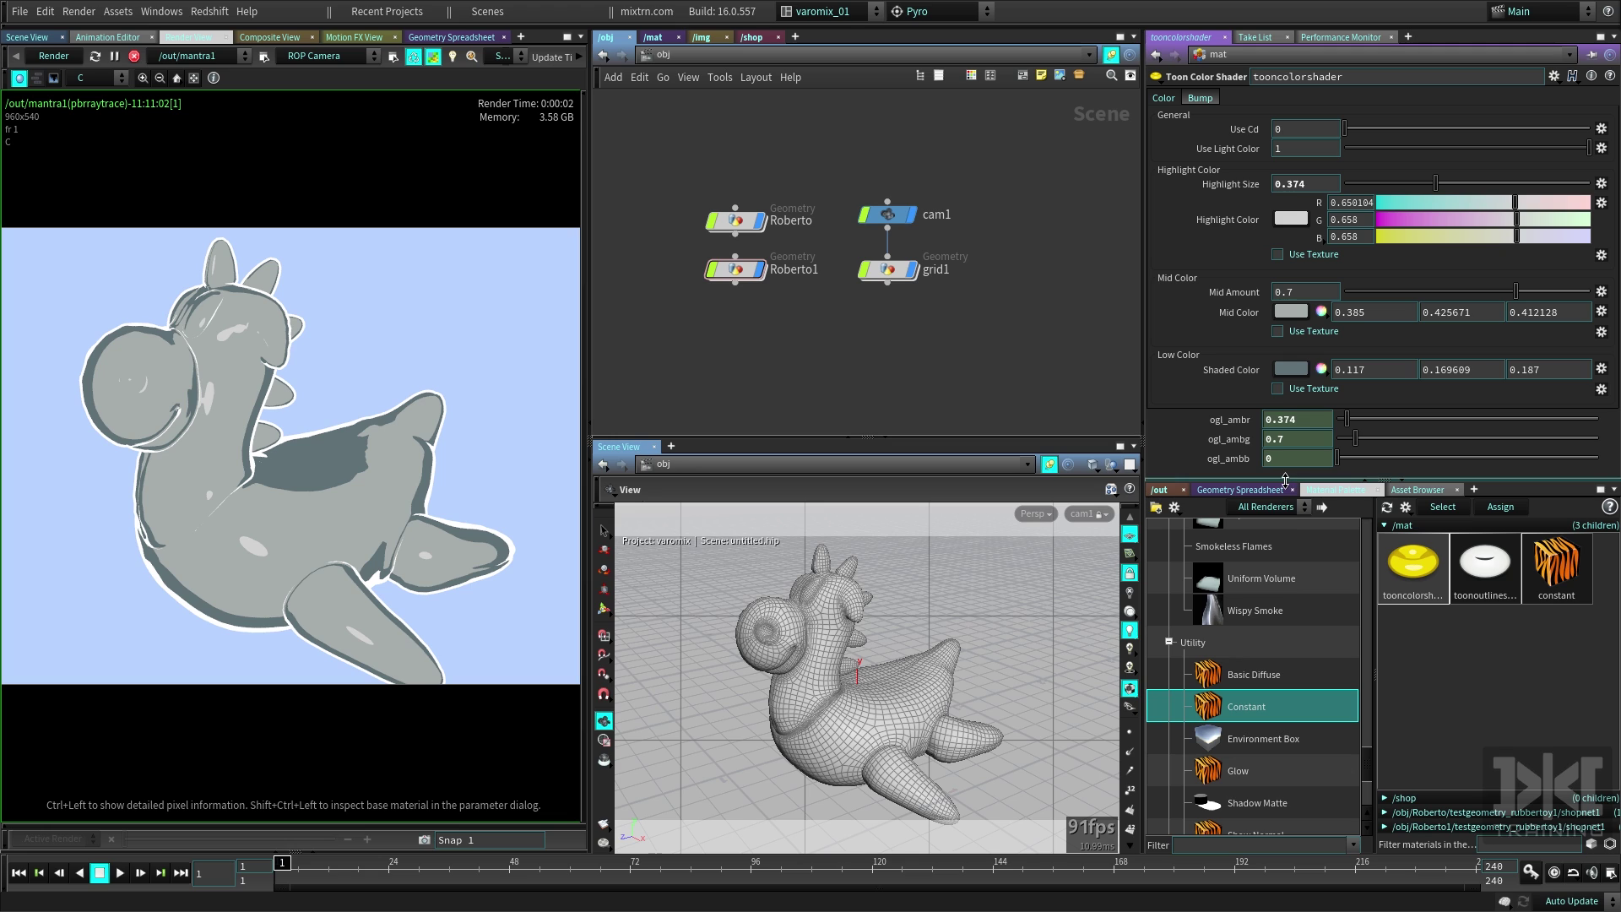
left_click_drag(1282, 480, 1304, 666)
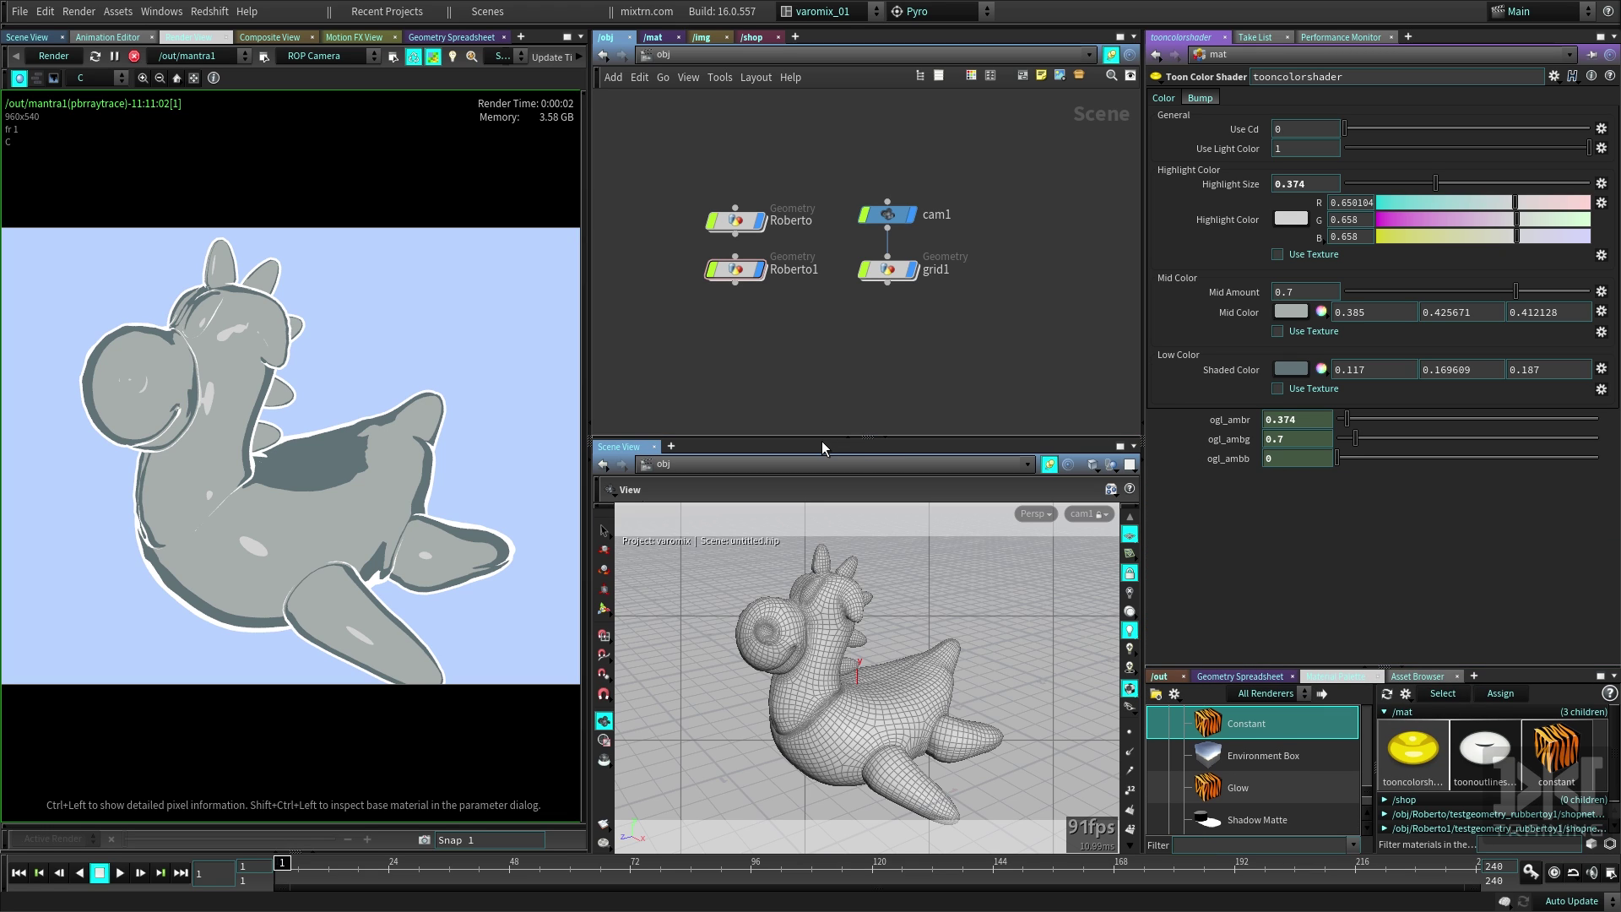
left_click_drag(823, 438, 901, 574)
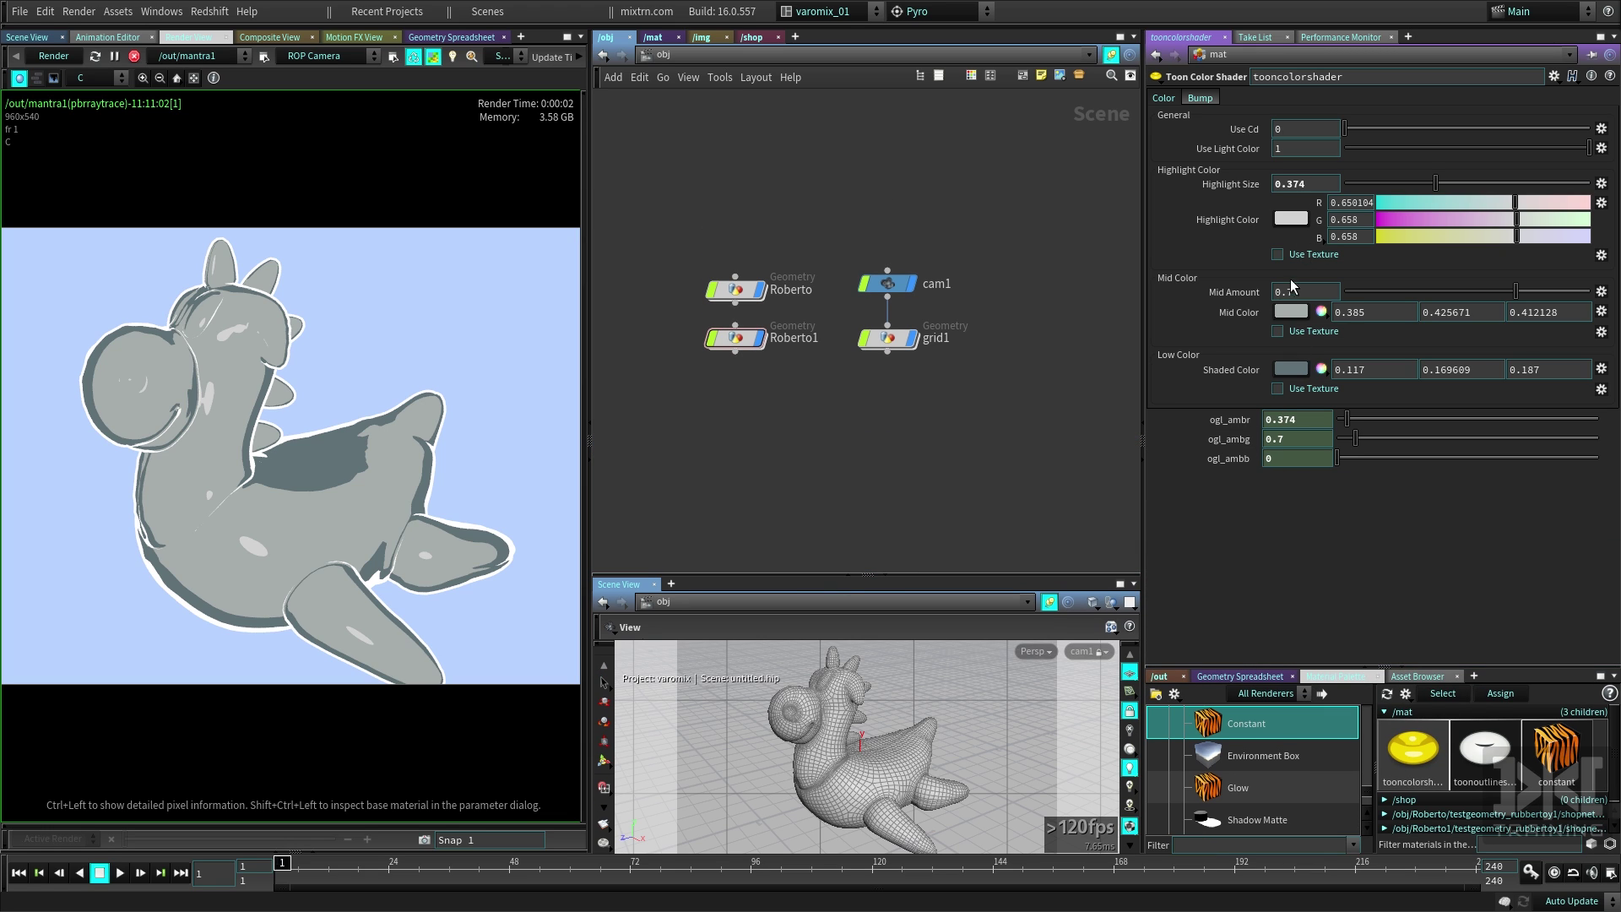
- Texture the toon color shader's highlight with $JOB/tex/crosshatching/stripes2.png and set the Highlight Size to 0.766
left_click(1295, 255)
left_click(1295, 255)
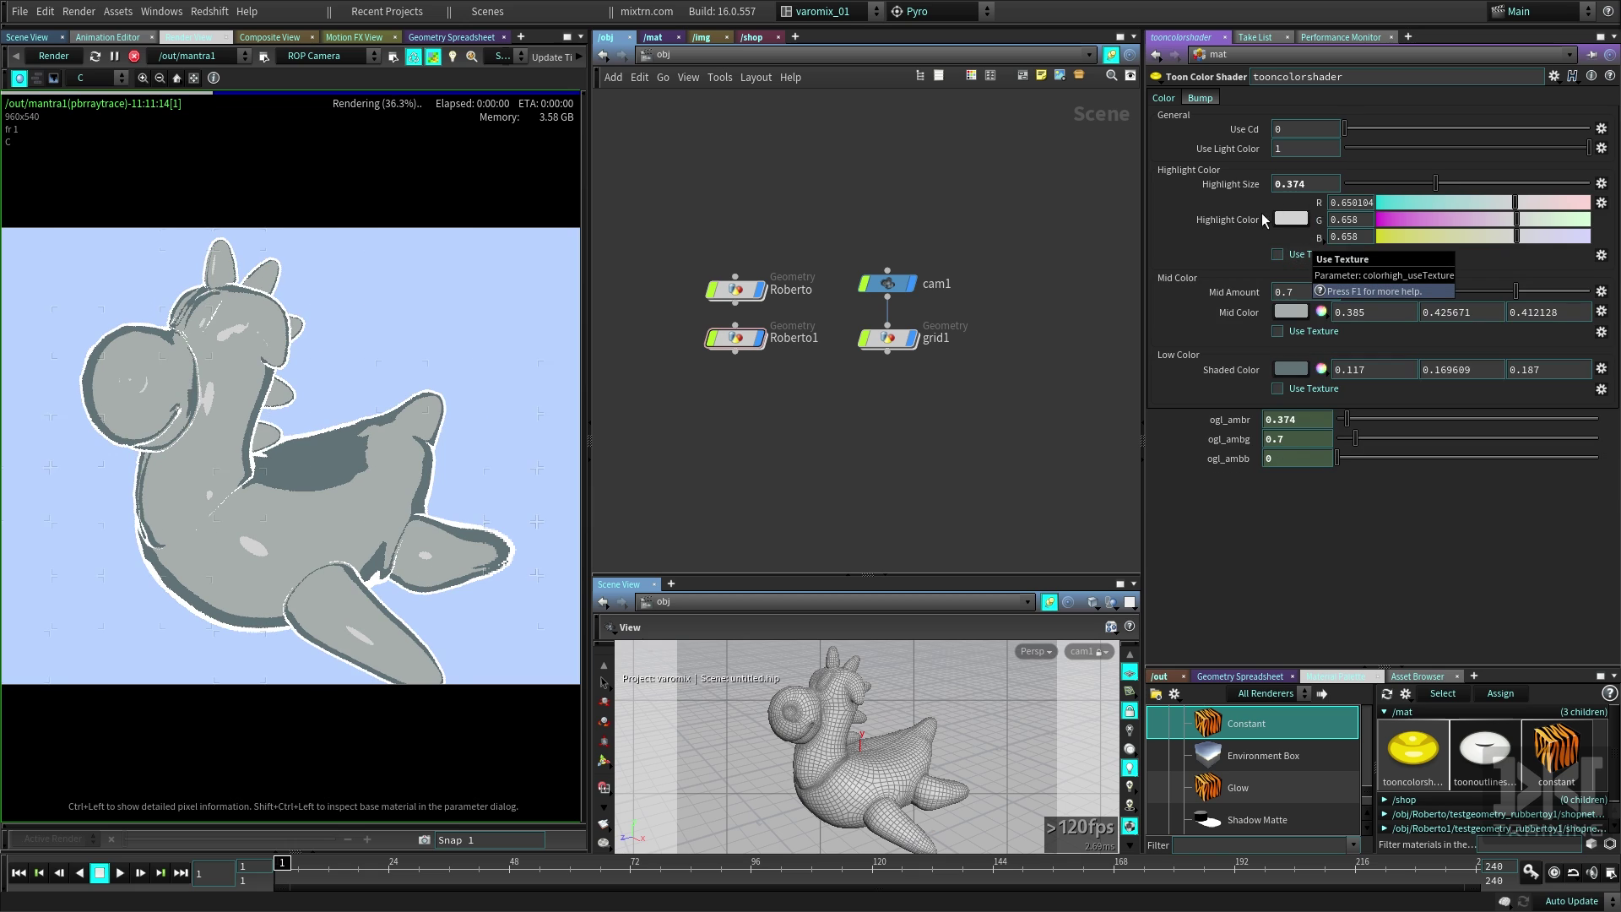
left_click(1320, 218)
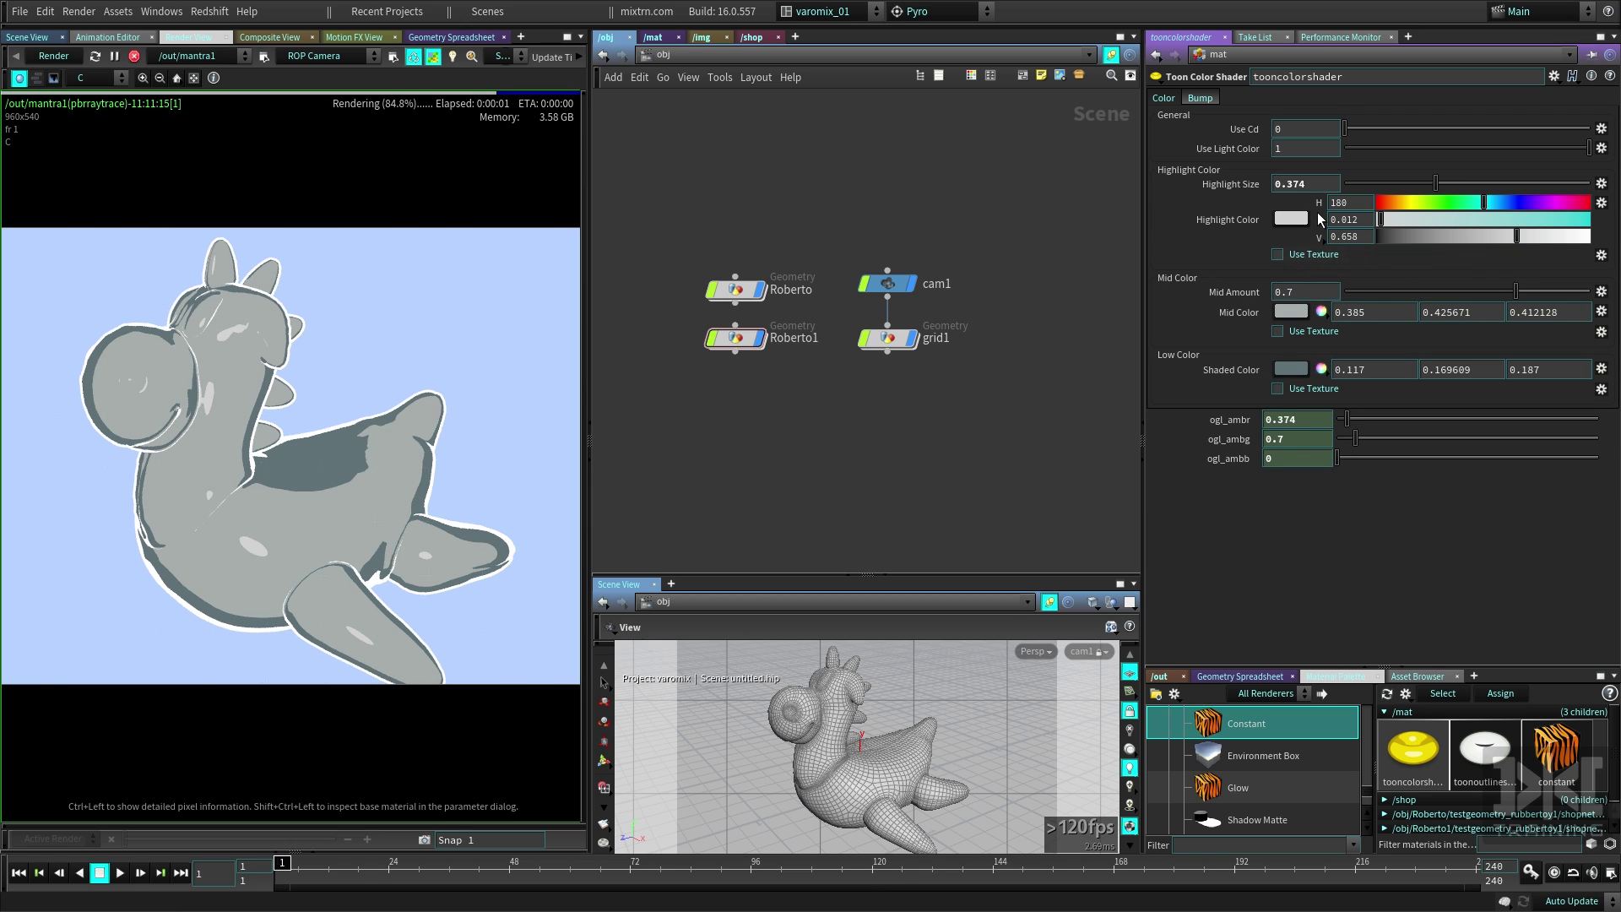
left_click(1320, 218)
left_click(1319, 220)
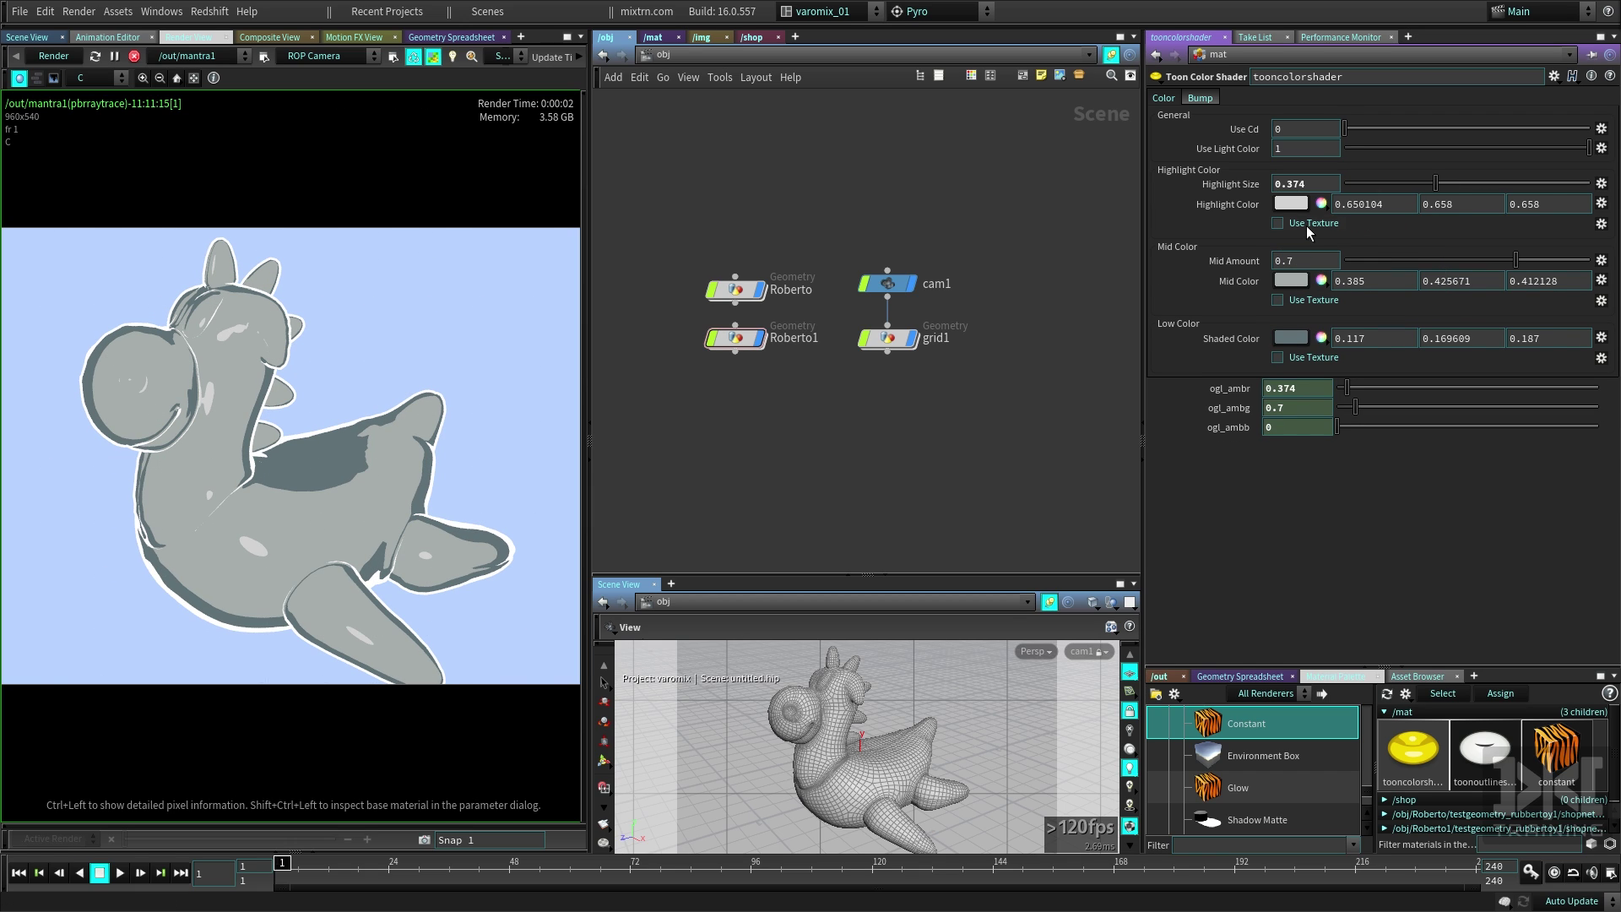
left_click(1308, 225)
left_click(1603, 244)
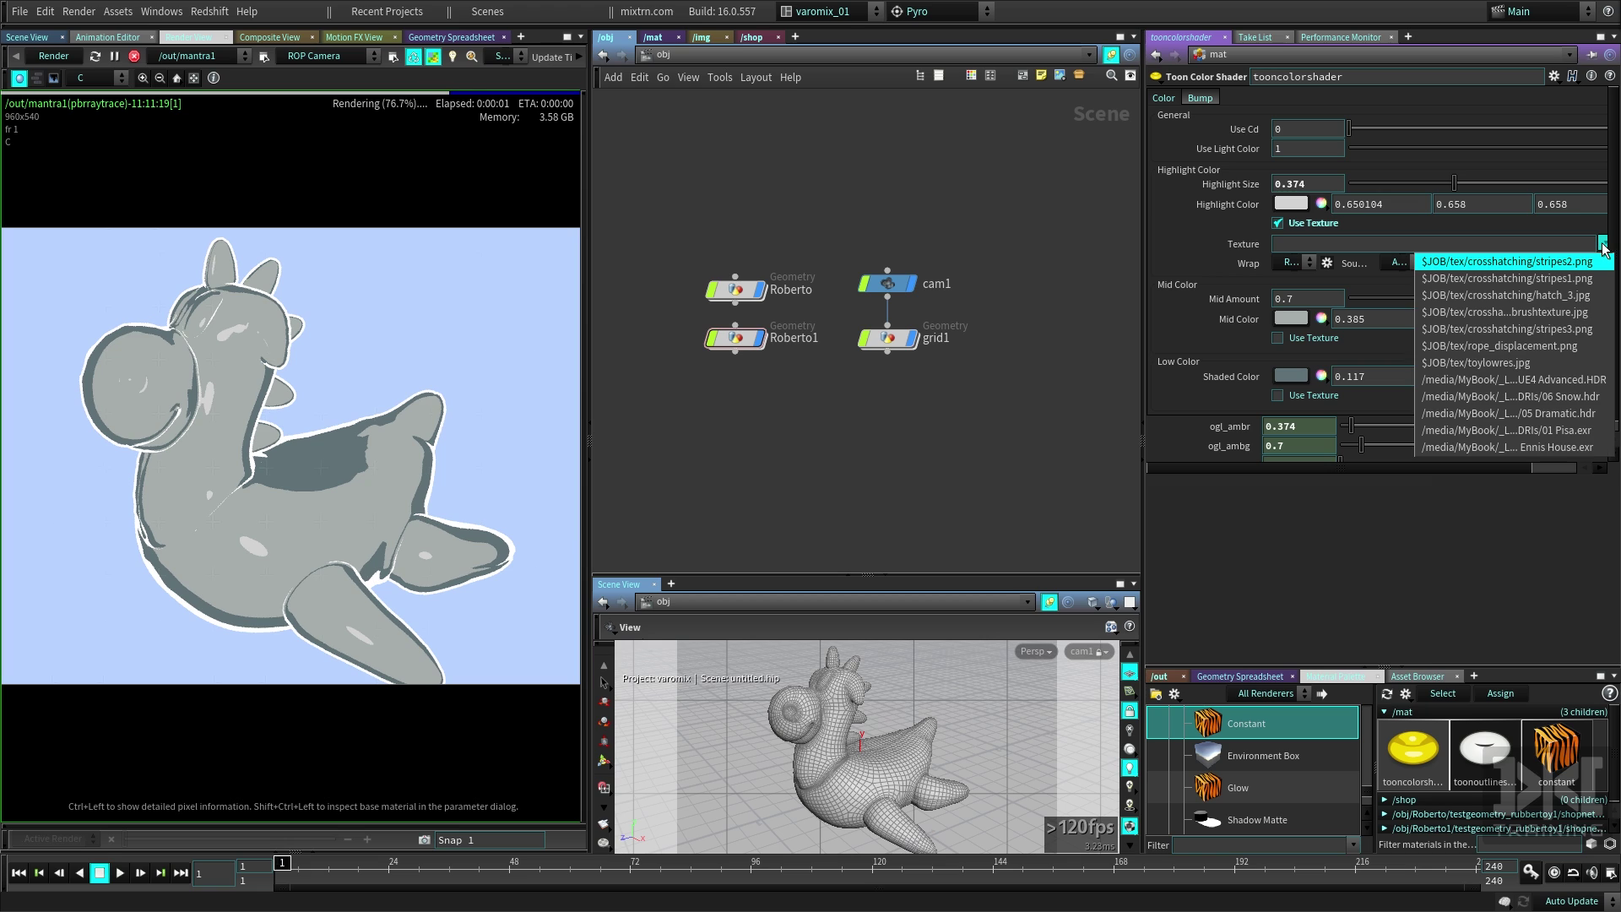
left_click(1572, 265)
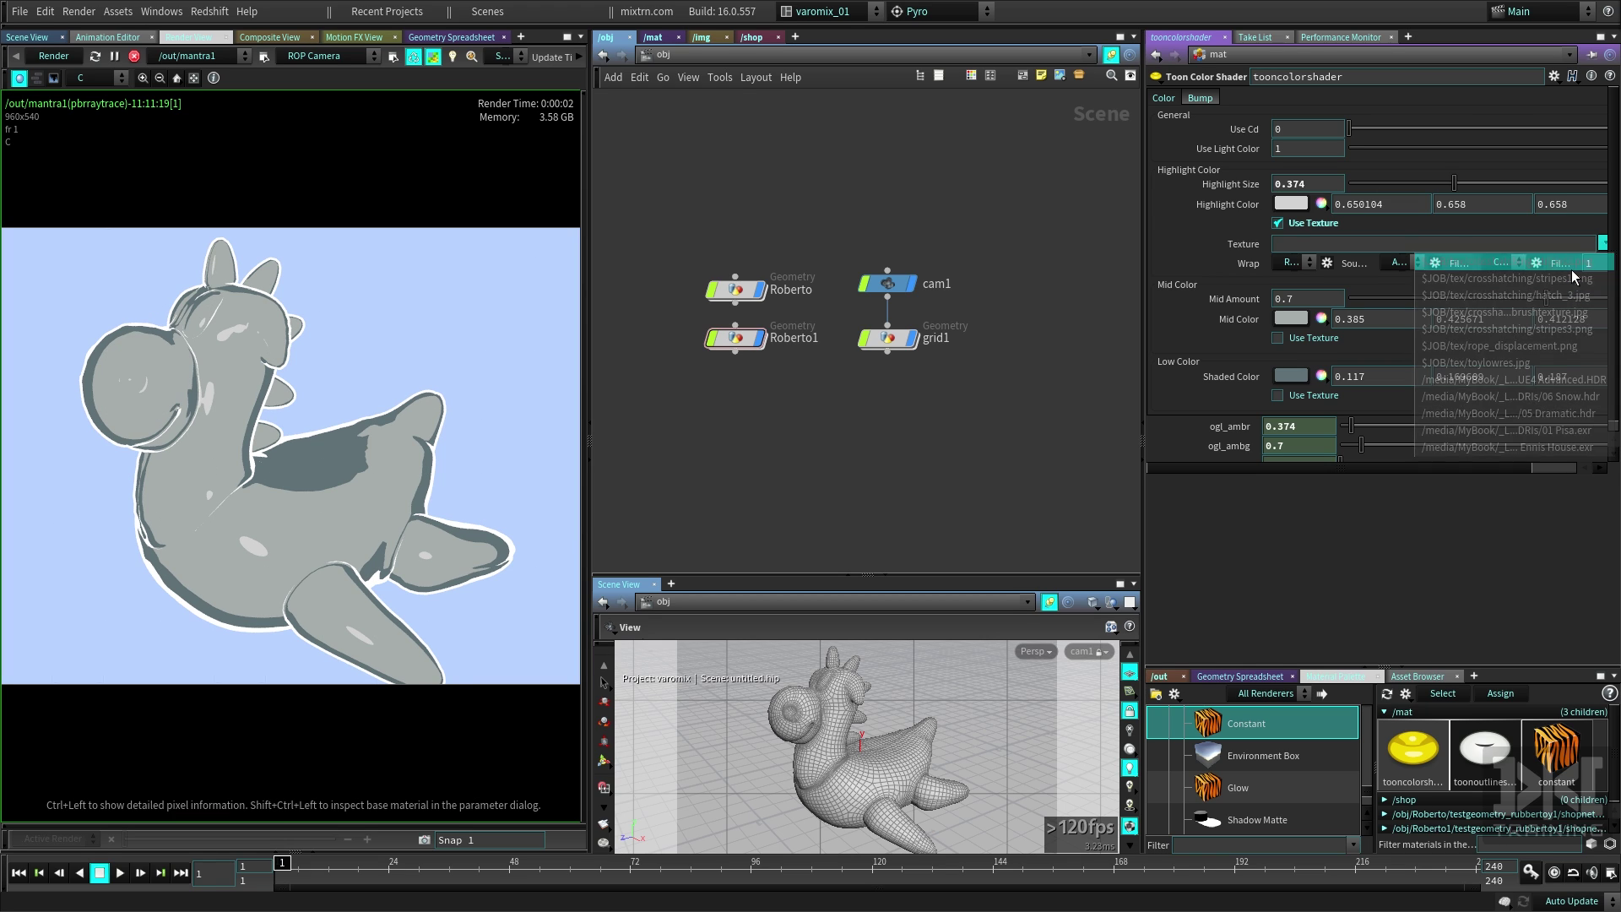
left_click(1561, 264)
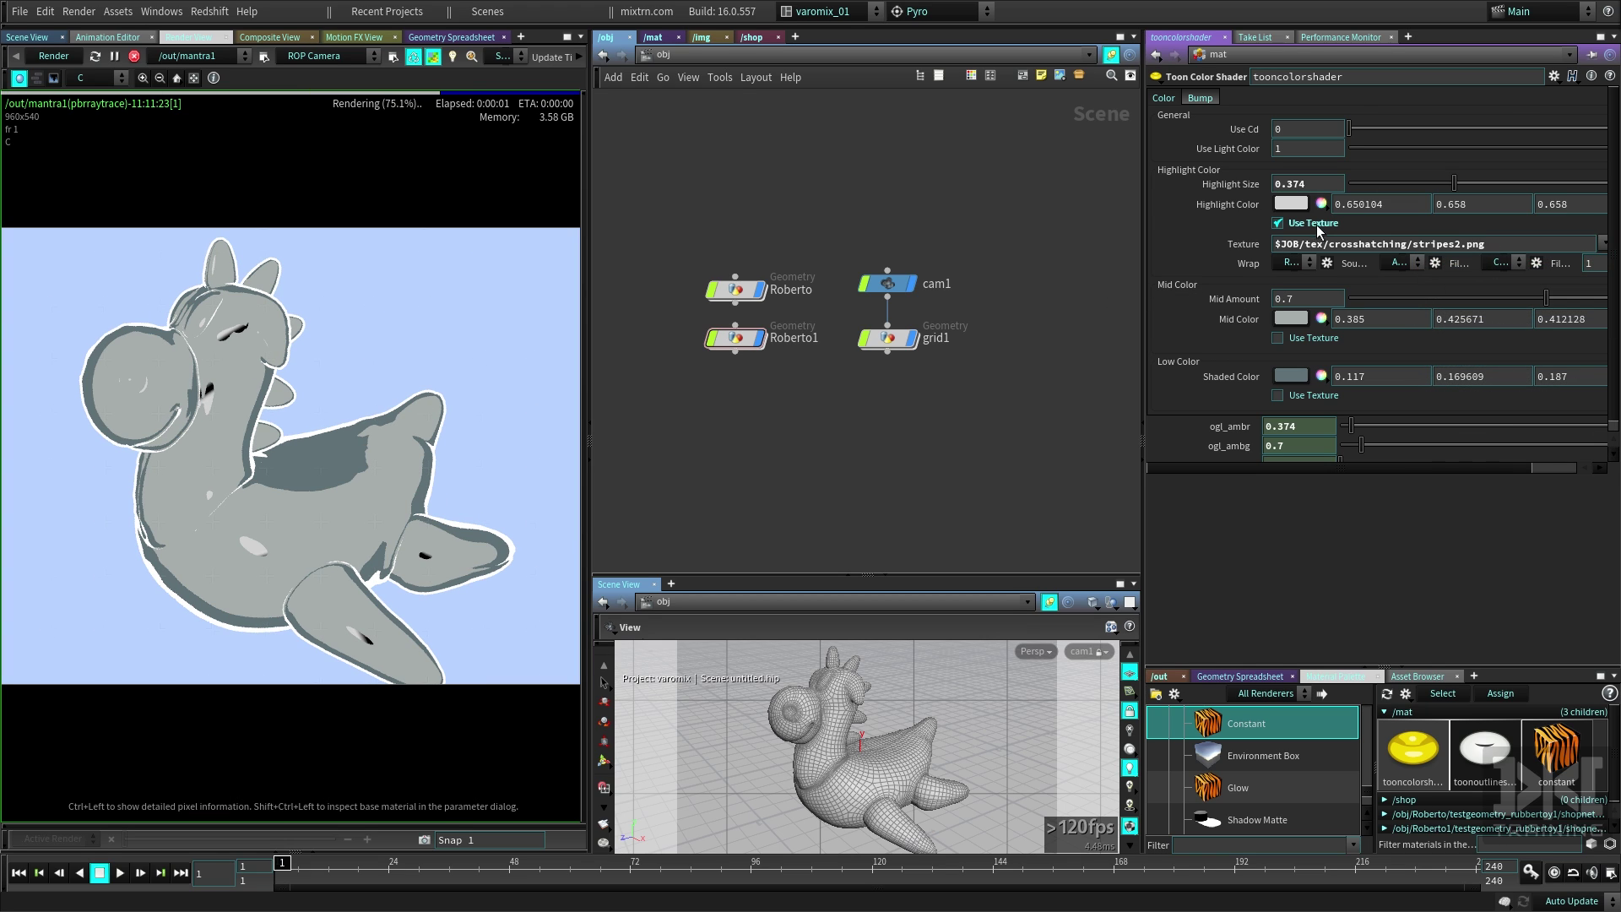
left_click_drag(1146, 240, 998, 241)
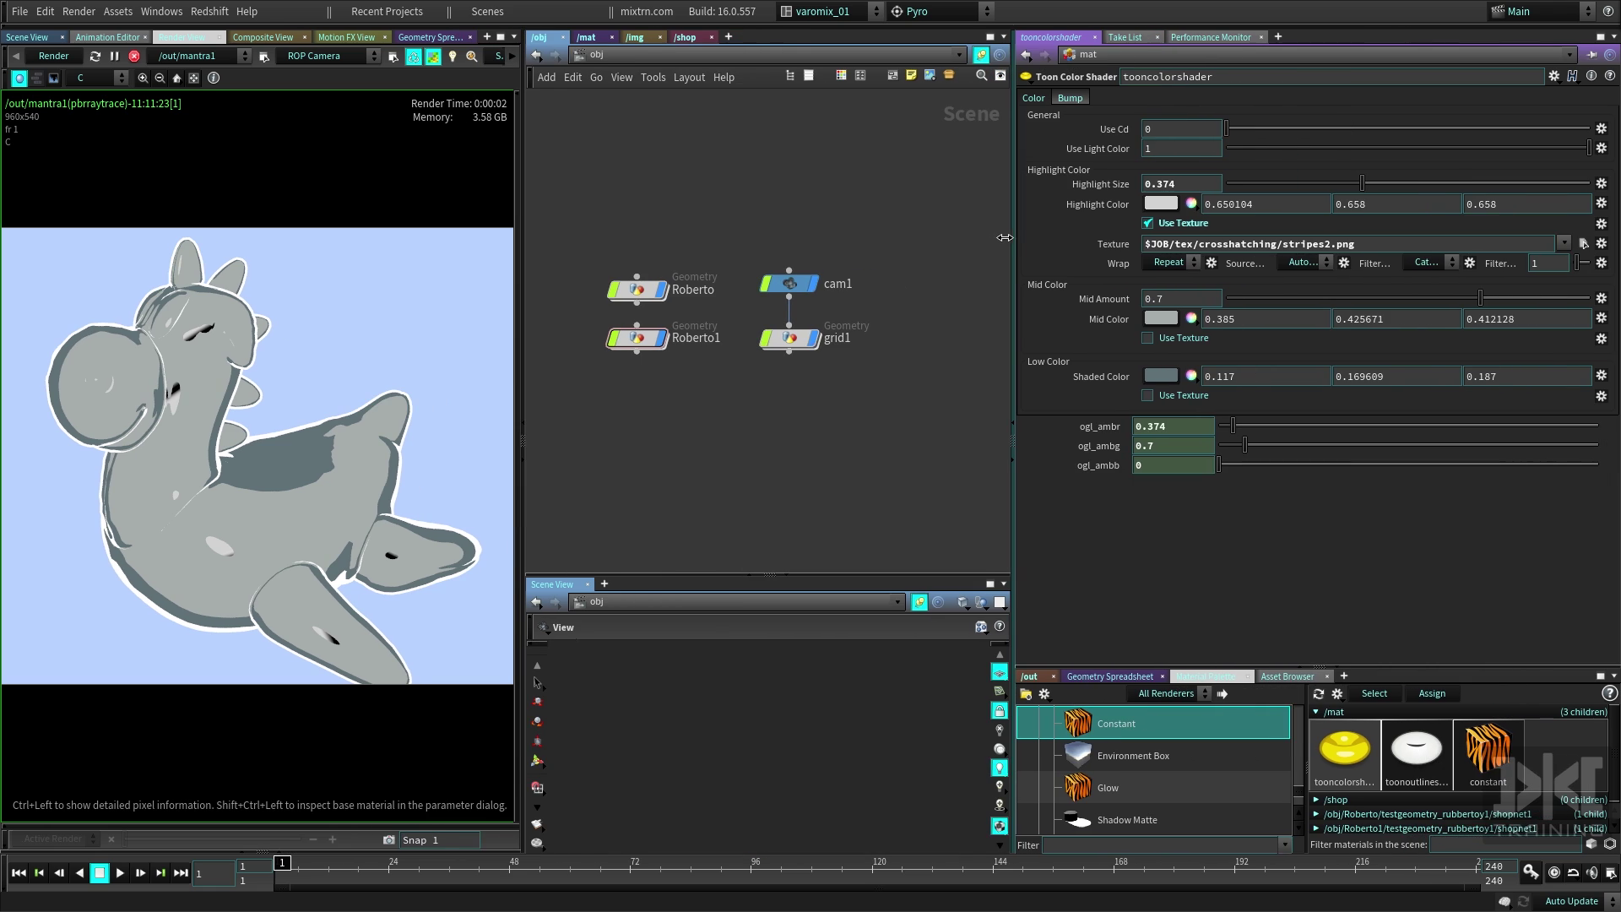
left_click_drag(1354, 184, 1504, 199)
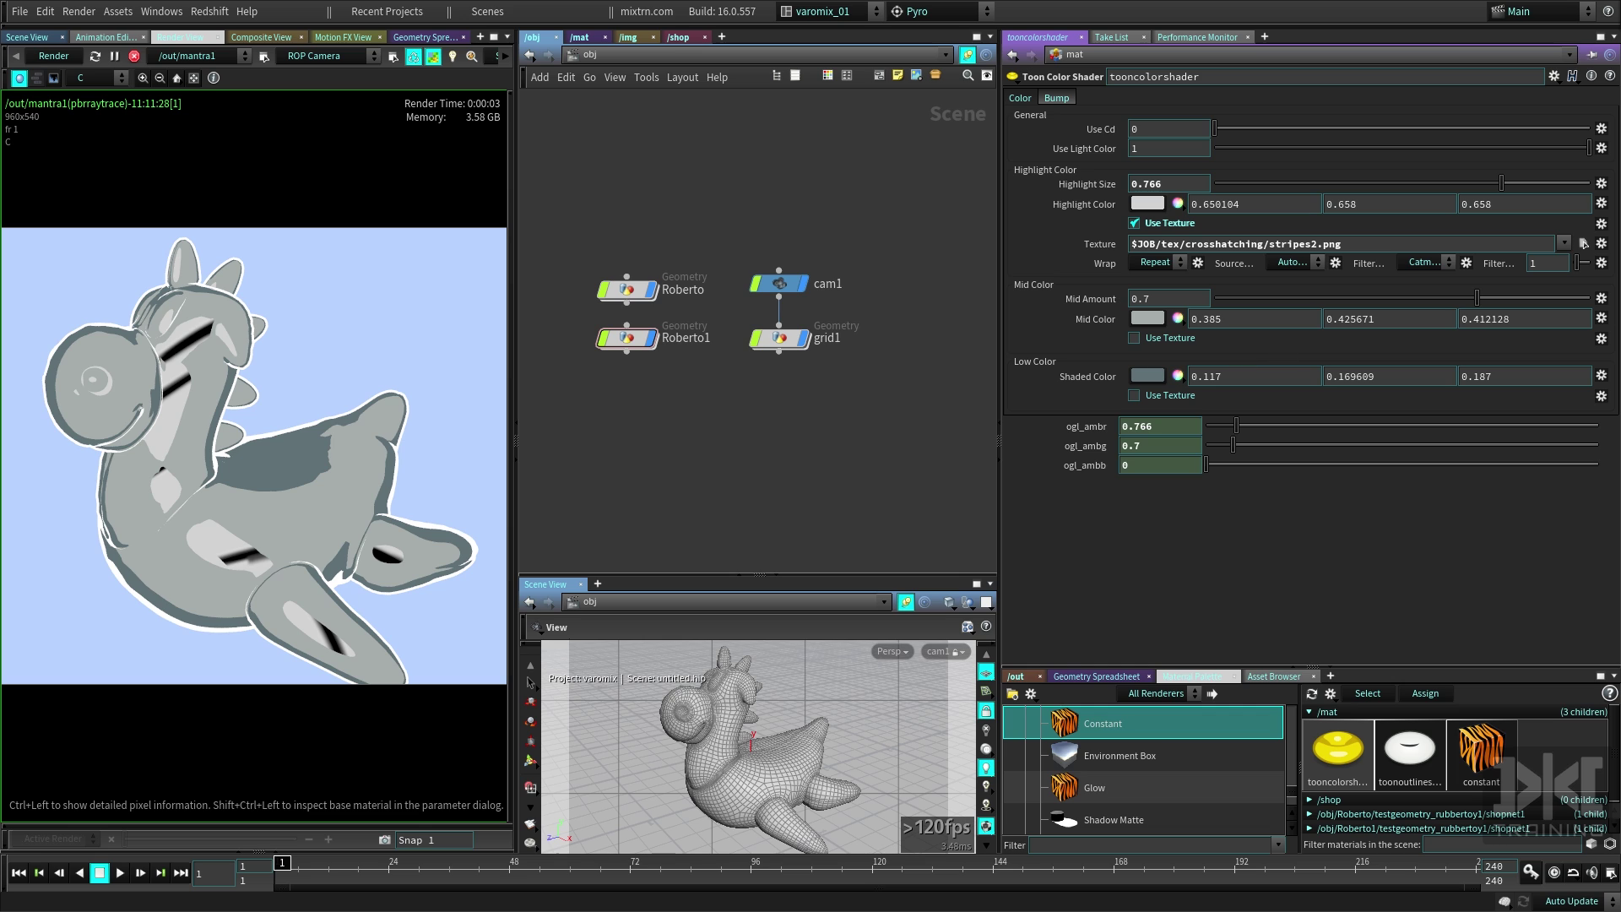
- Switch to the crosshatching folder in Dolphin and preview stripes3.png, stripes2.png and stripes1.png in Gwenview
left_click(1584, 244)
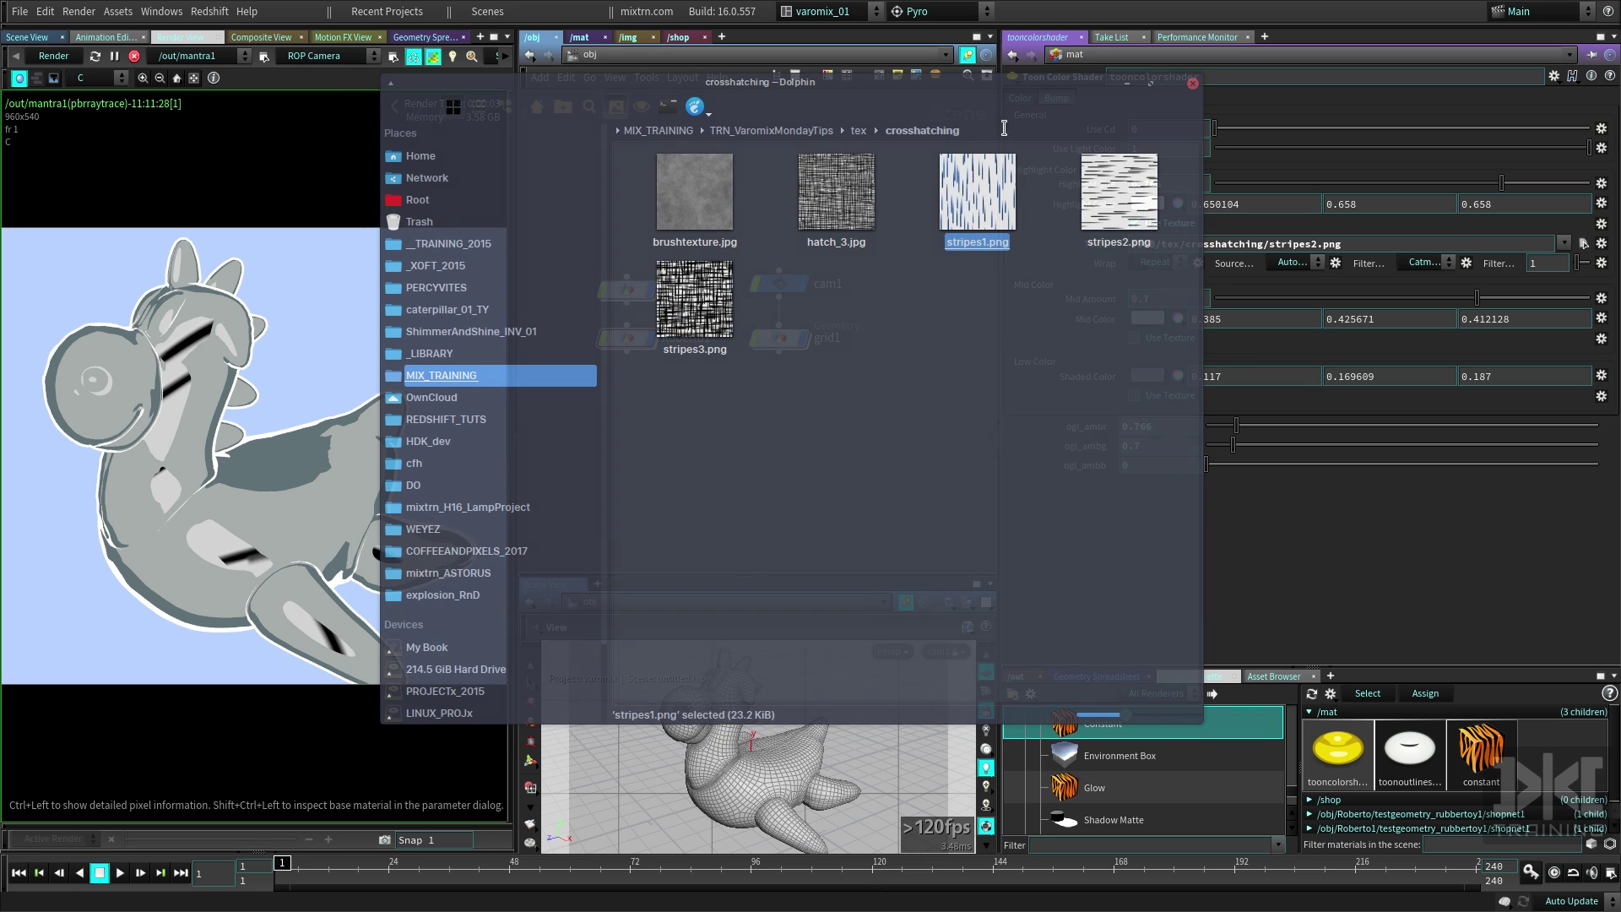
left_click(694, 301)
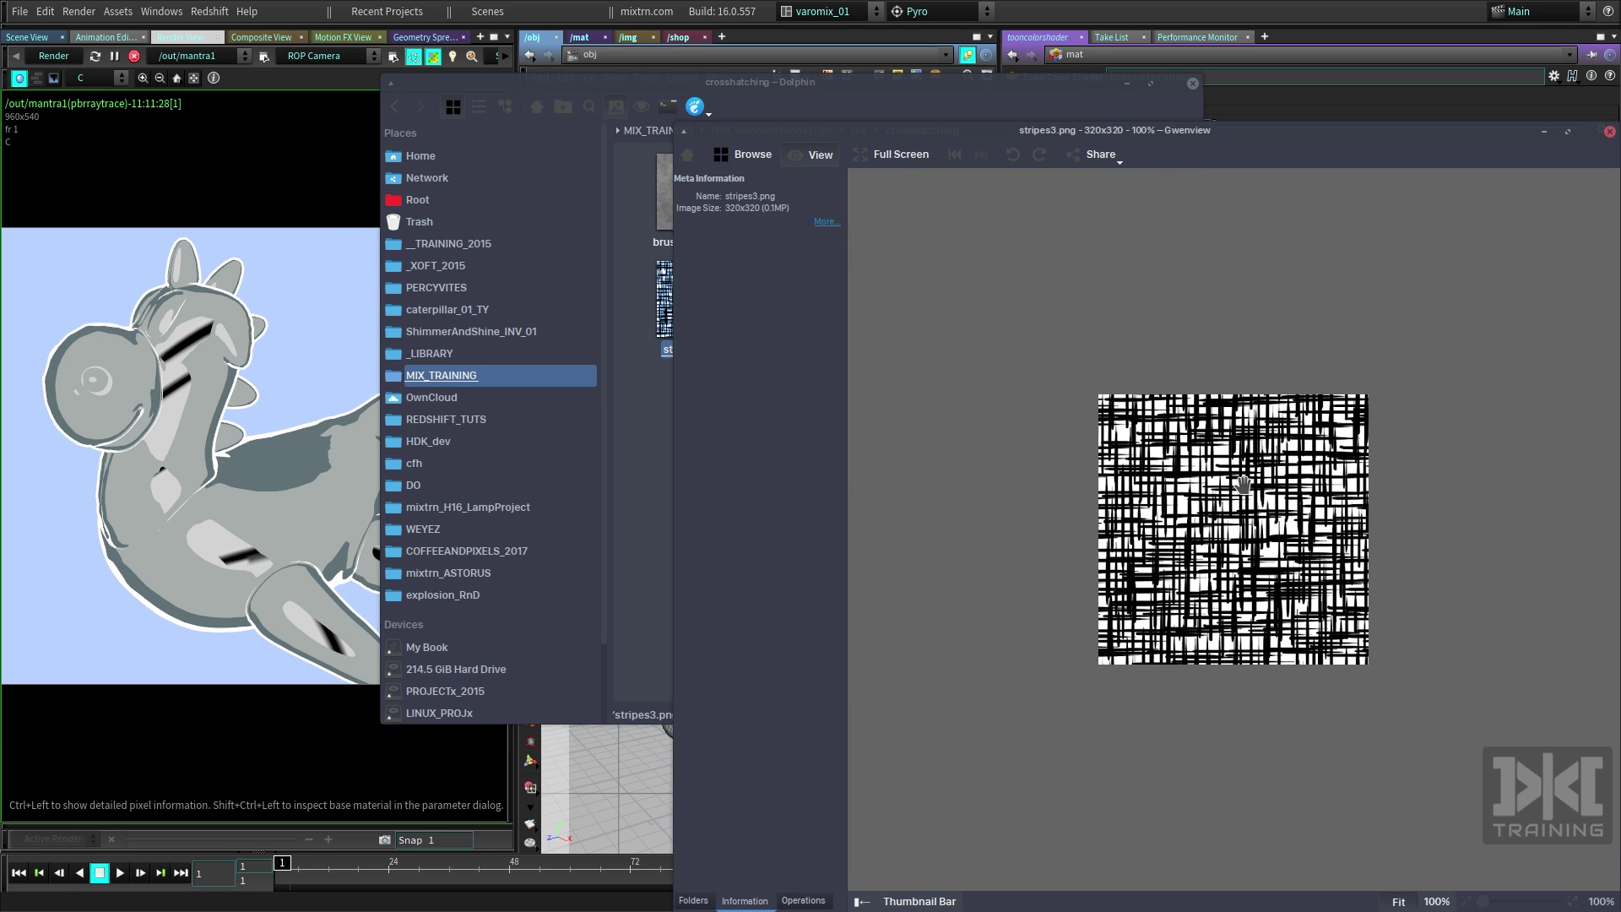
left_click_drag(1388, 137, 1167, 138)
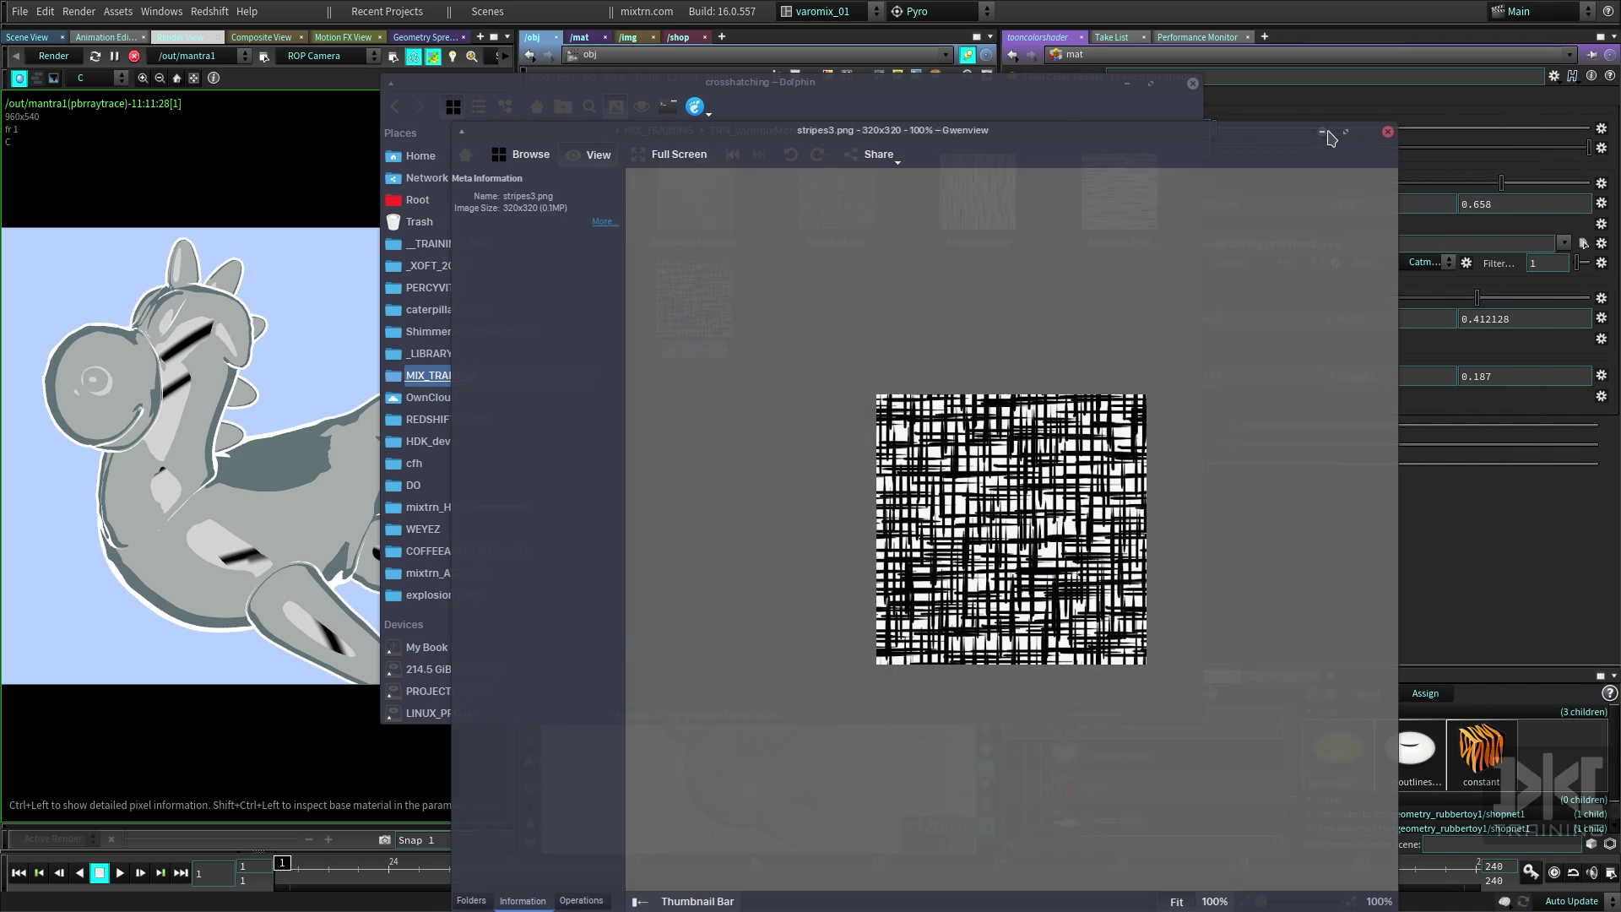
key("Left")
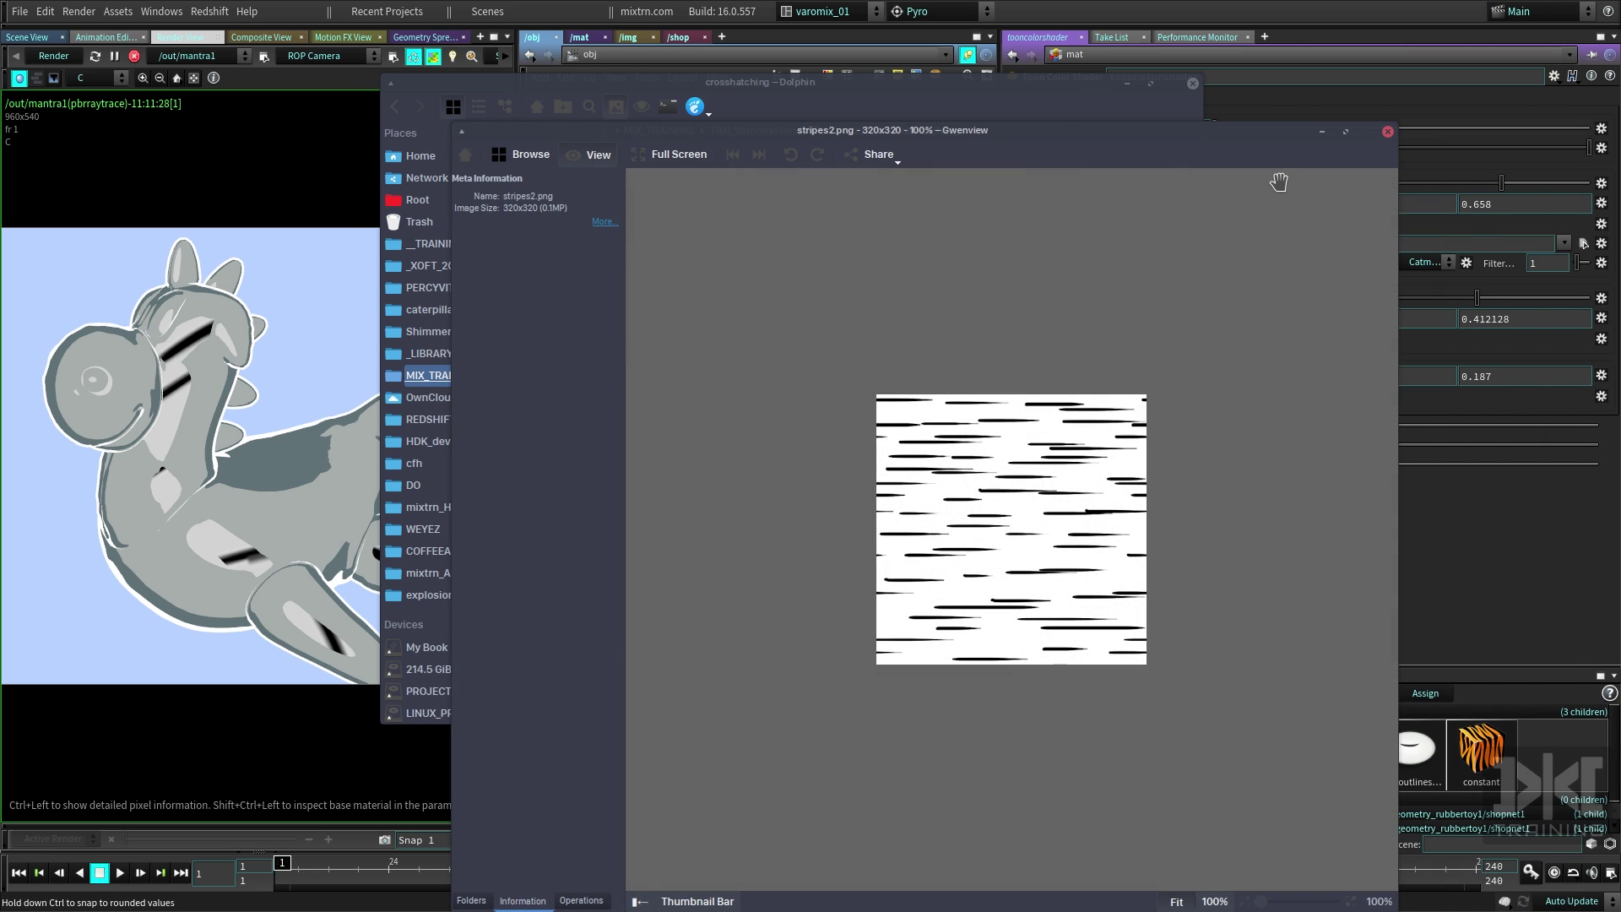
key("BackSpace")
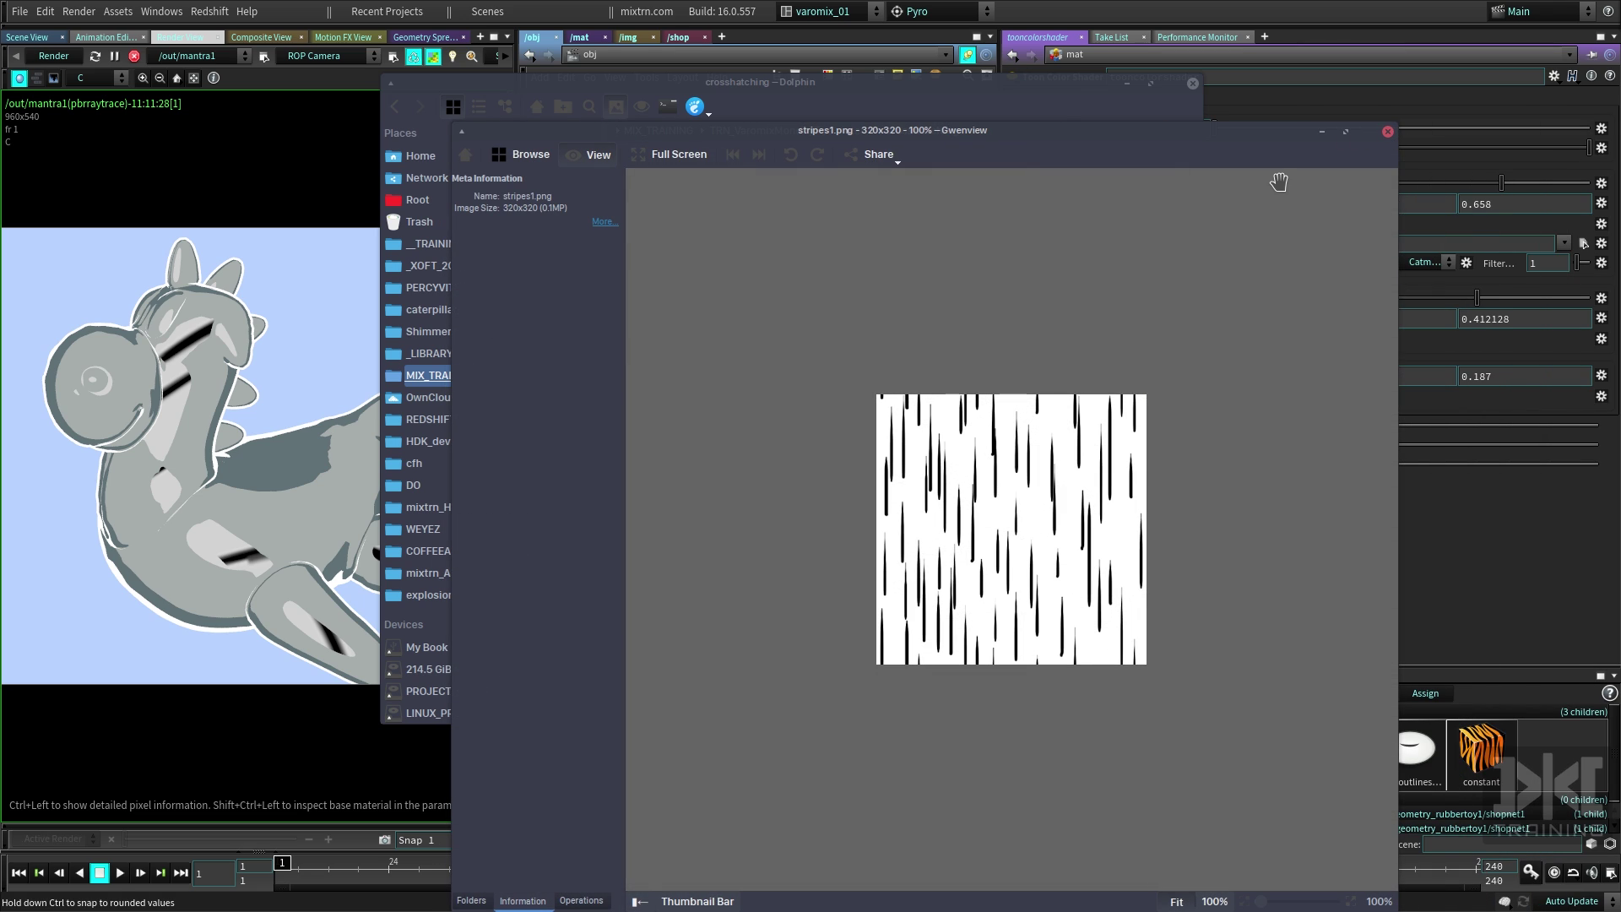
- Close the stripes1.png preview, minimize the file browser, and set the toon color shader's highlight texture to $JOB/tex/crosshatching/stripes1.png
left_click(1387, 131)
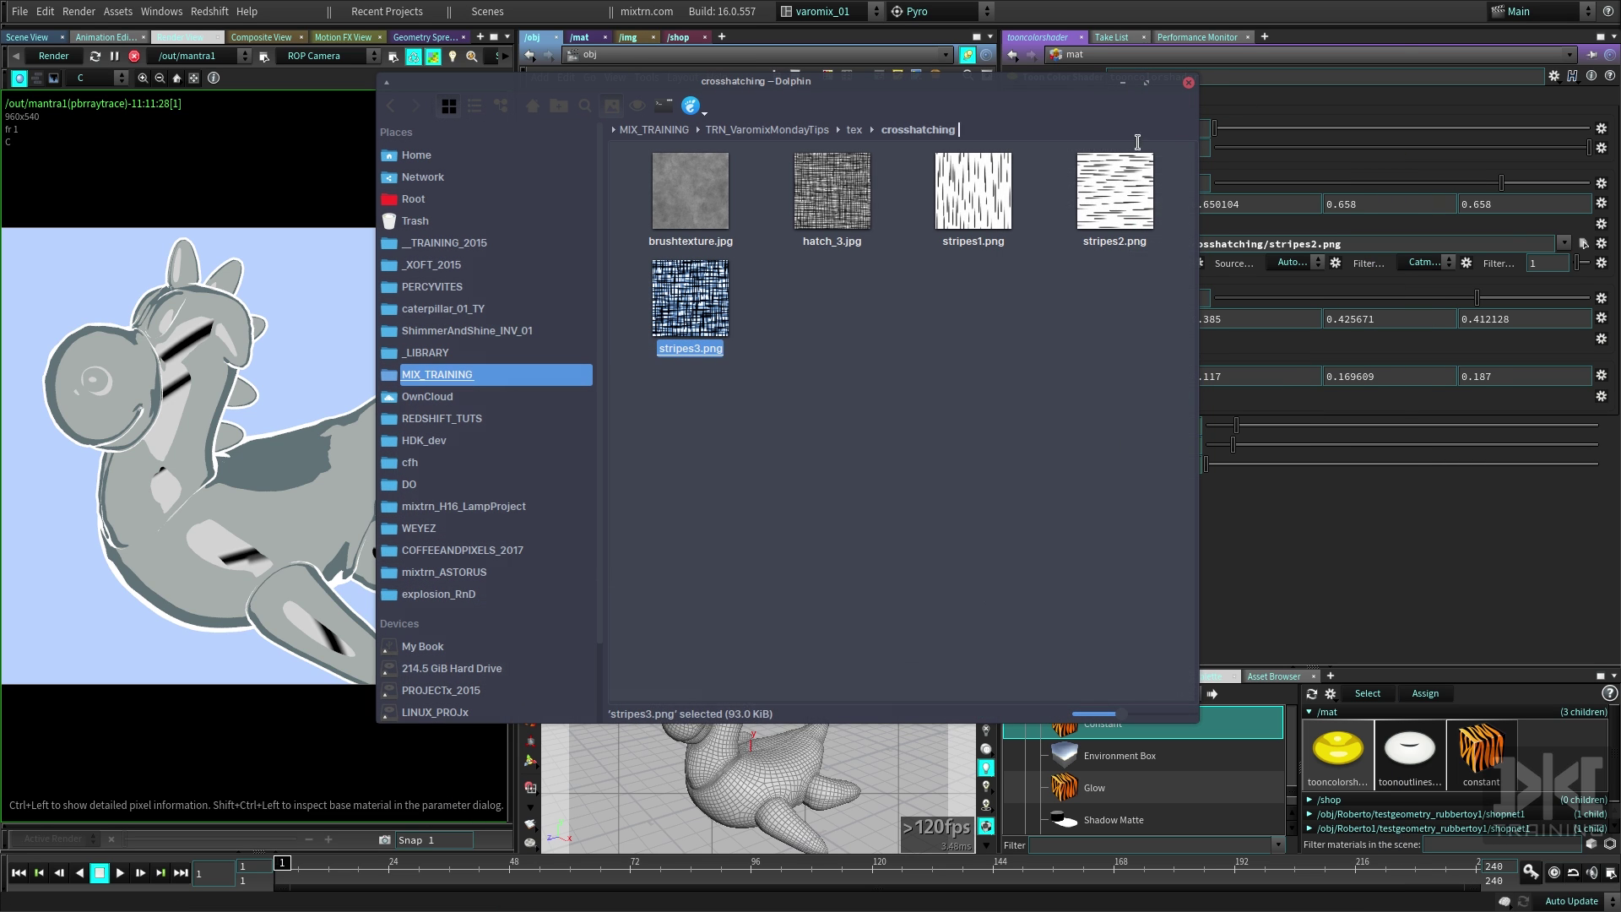
left_click(1126, 84)
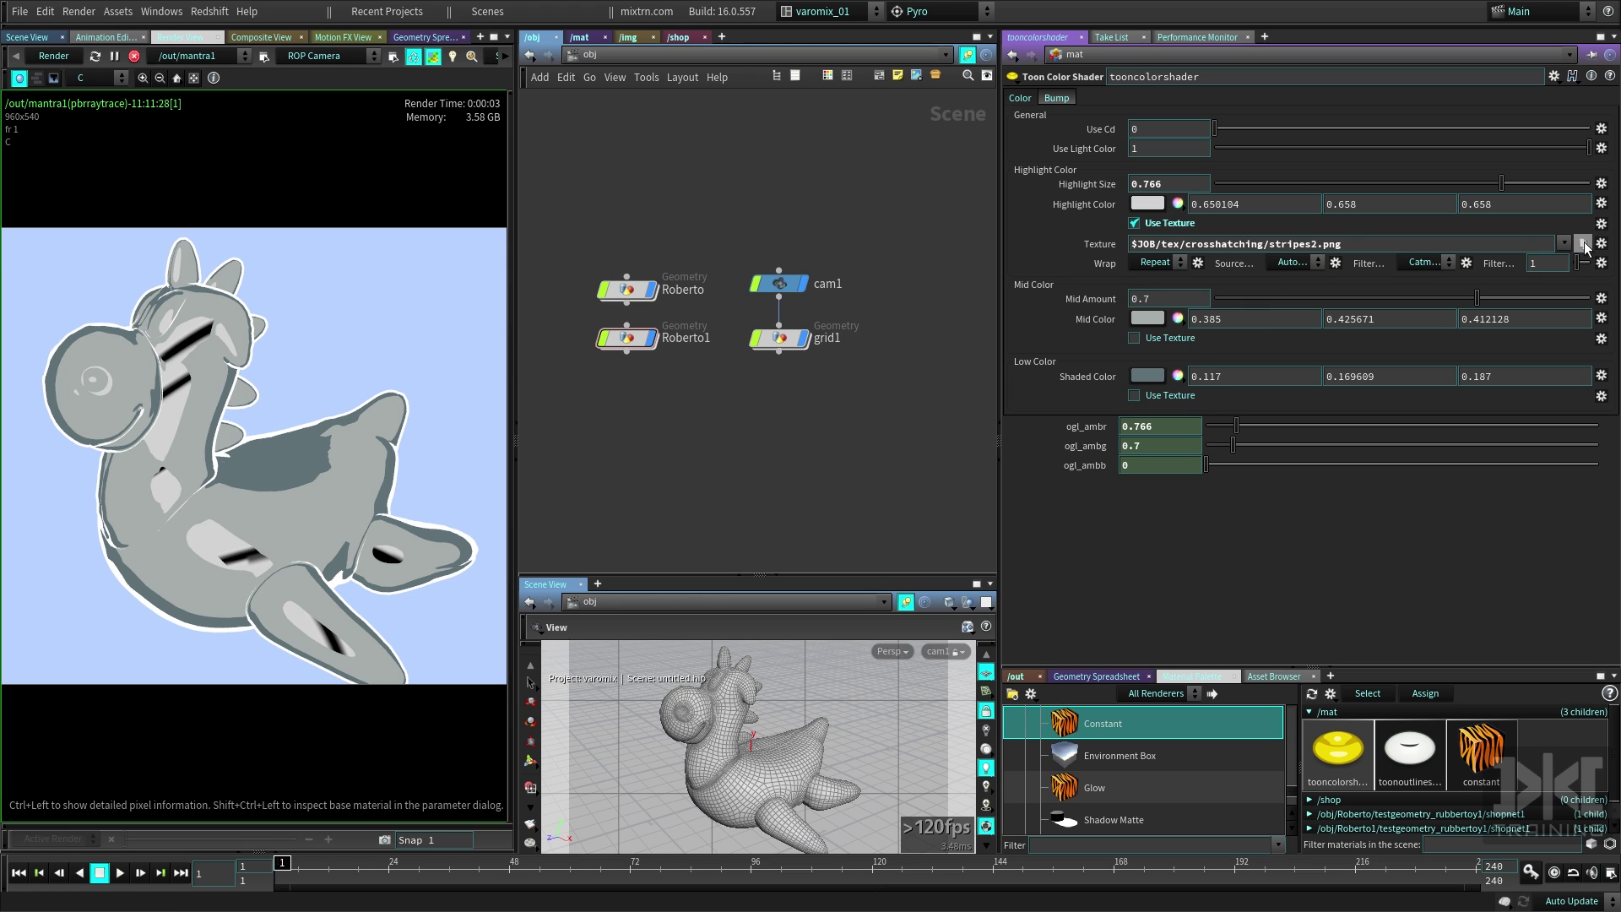
left_click(1564, 244)
left_click(1533, 268)
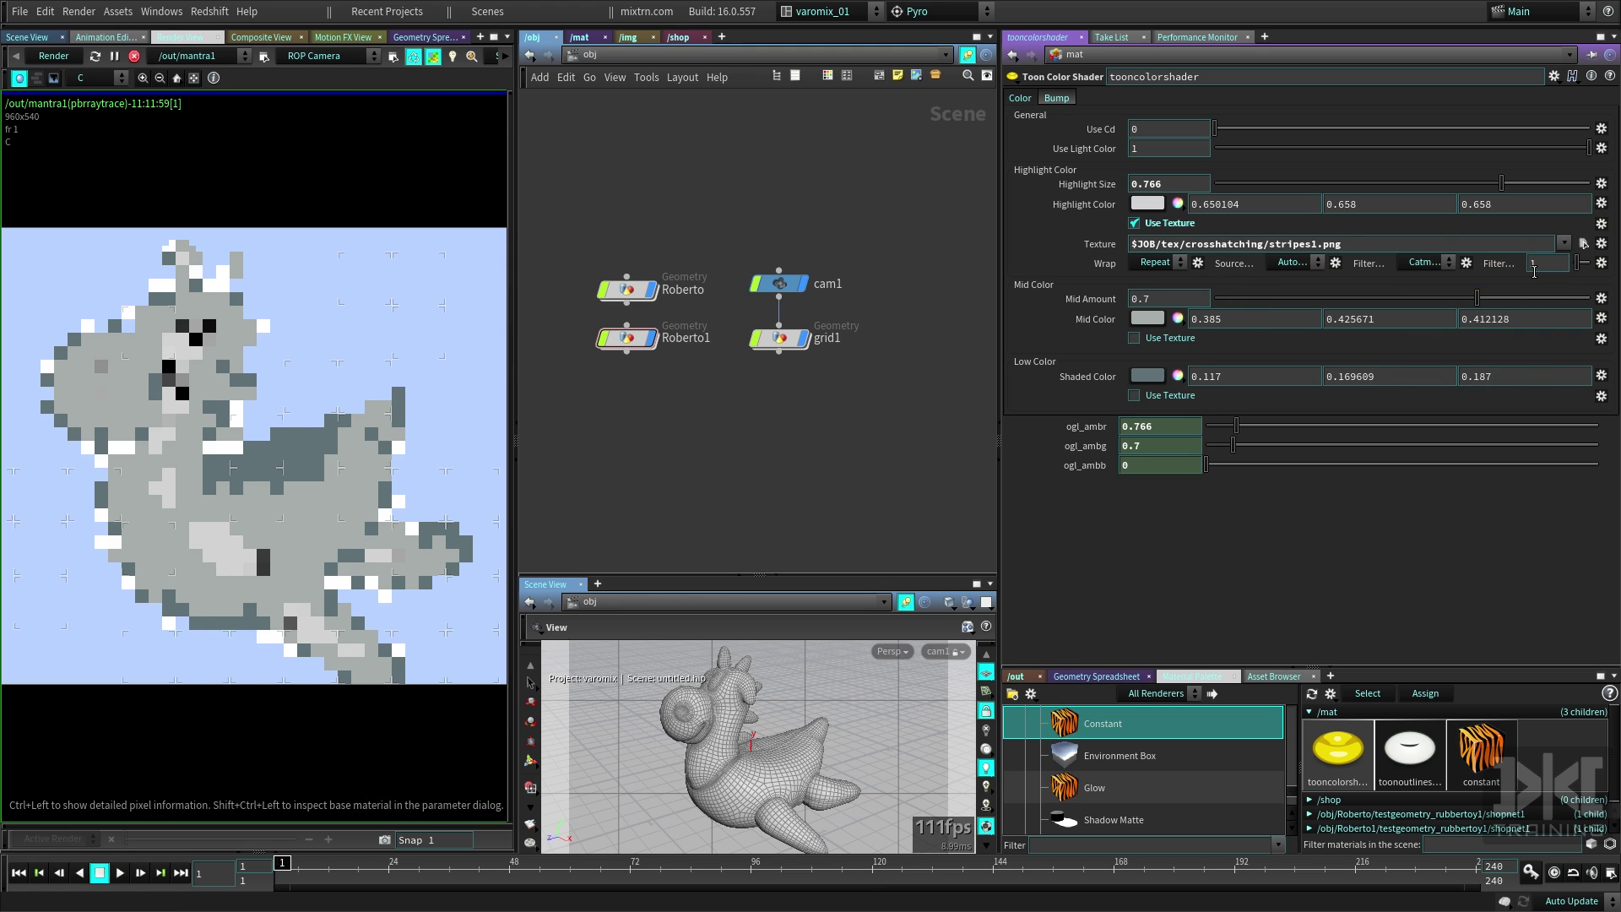
left_click(1566, 248)
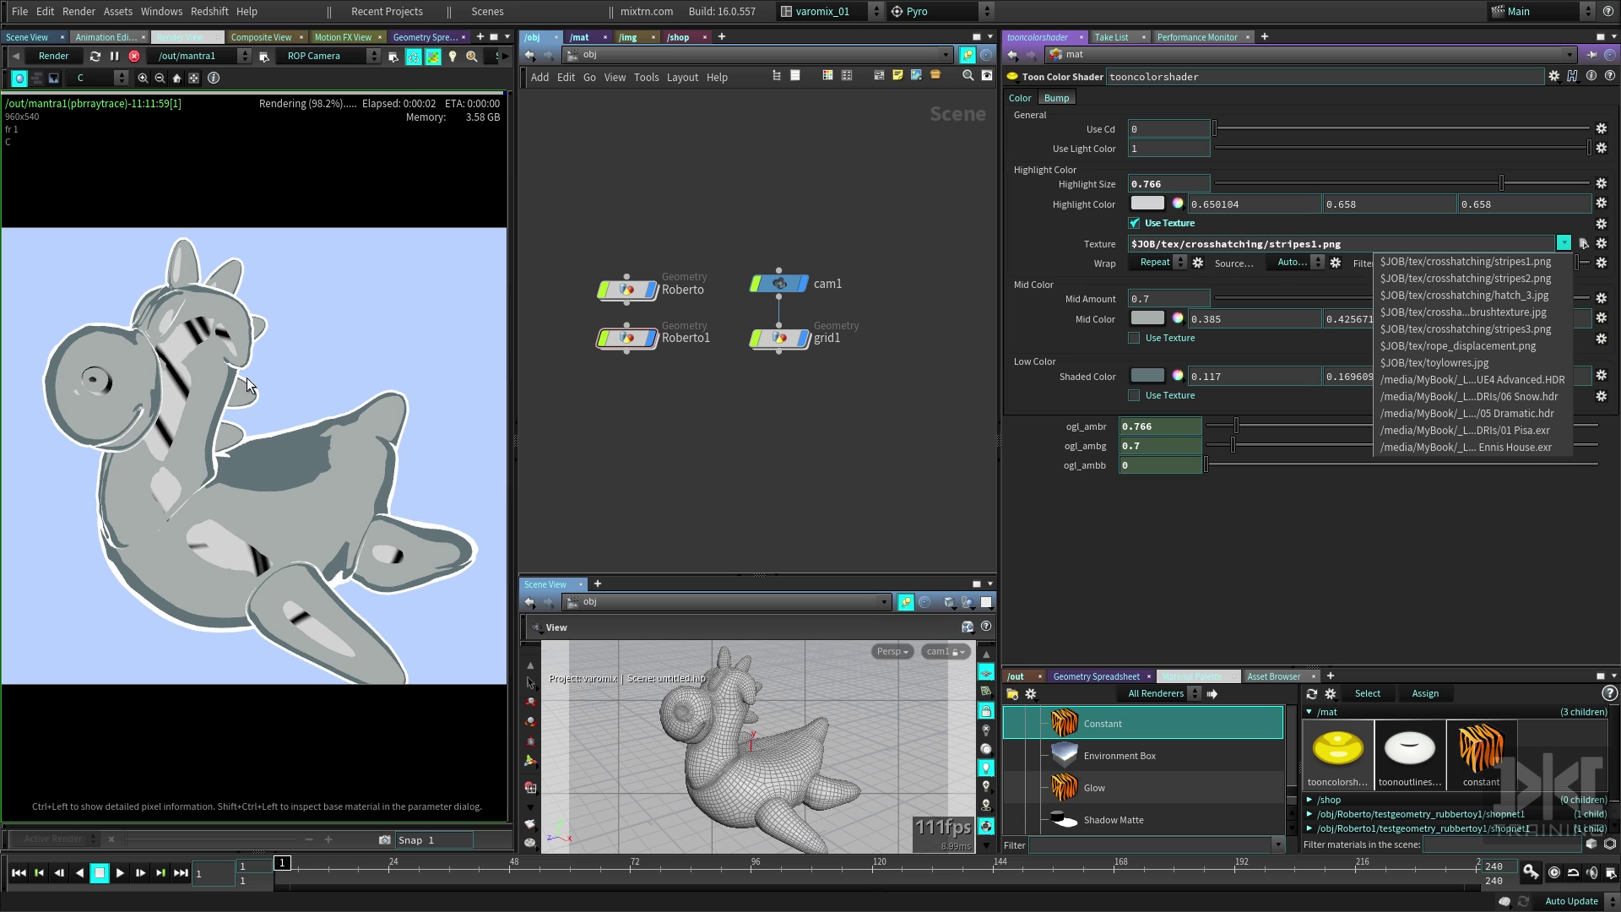
left_click(1560, 243)
left_click(1561, 246)
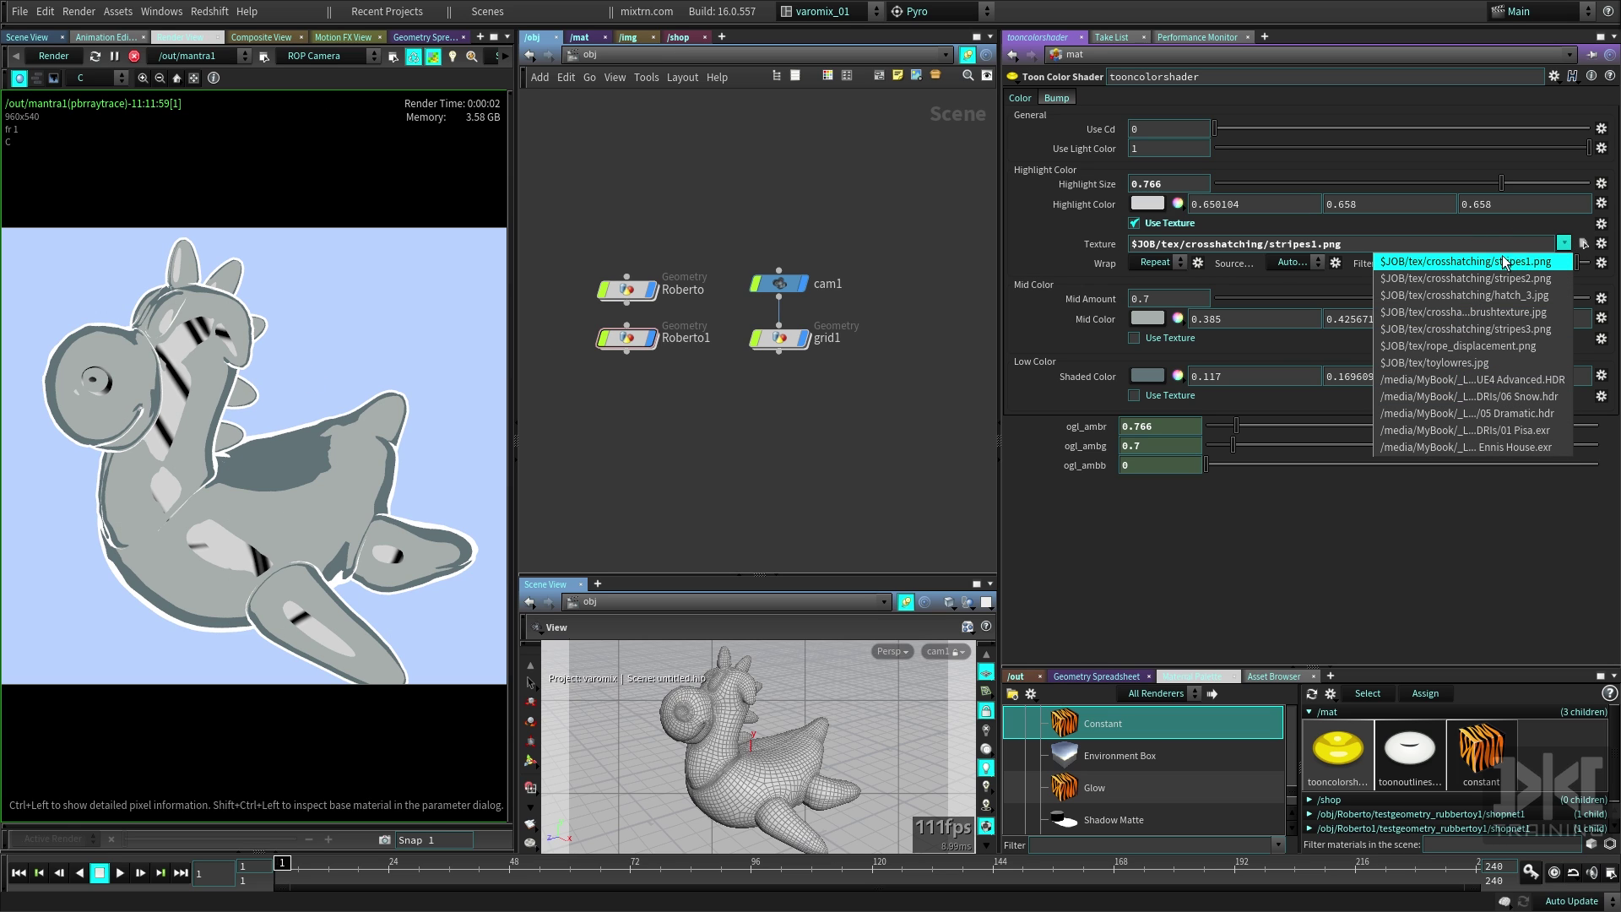
- Turn off the highlight texture and texture the Mid Color with $JOB/tex/crosshatching/stripes2.png instead
left_click(1155, 223)
left_click(1155, 224)
left_click(1205, 302)
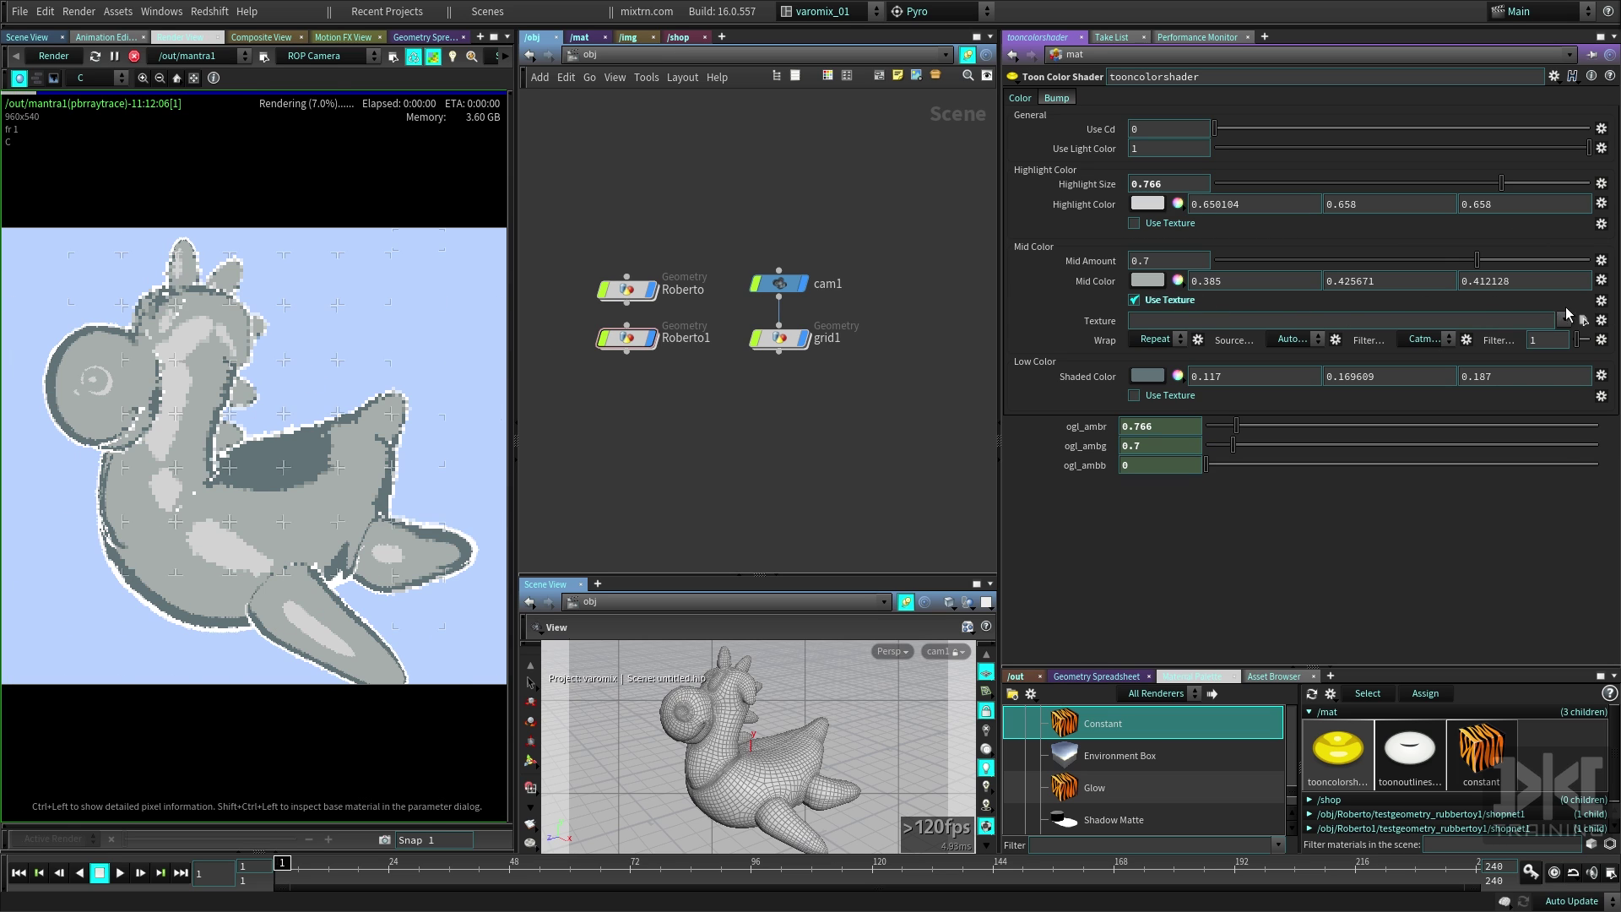
left_click(1564, 320)
left_click(1468, 355)
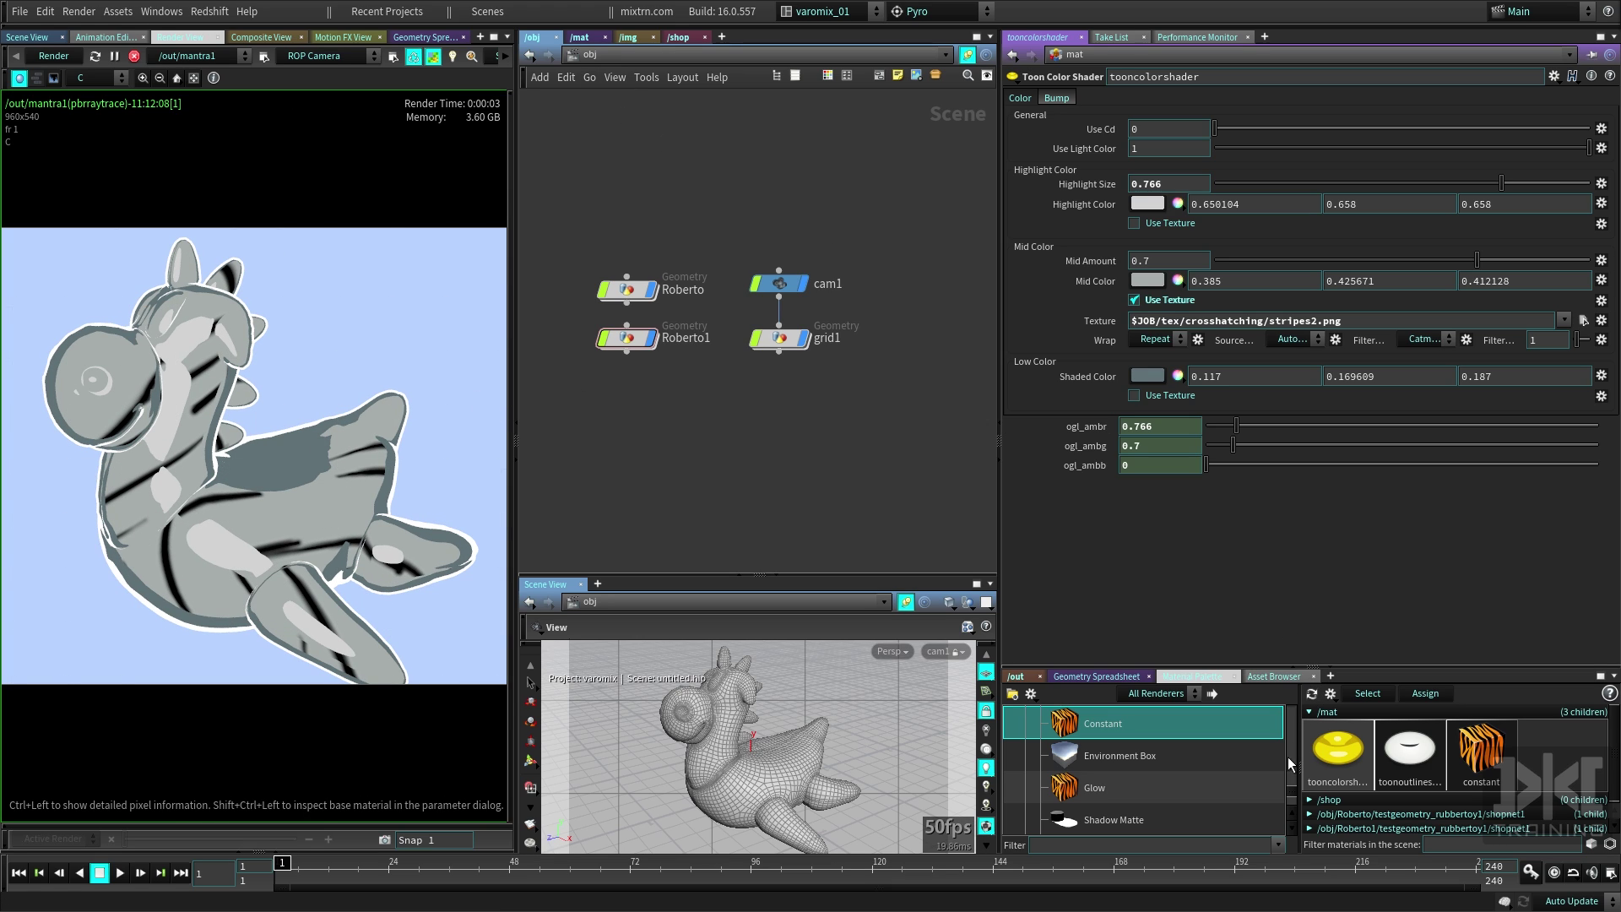
- Show the material network, enlarge its pane, and move the tooncolorshader node away from the other shaders
left_click(580, 37)
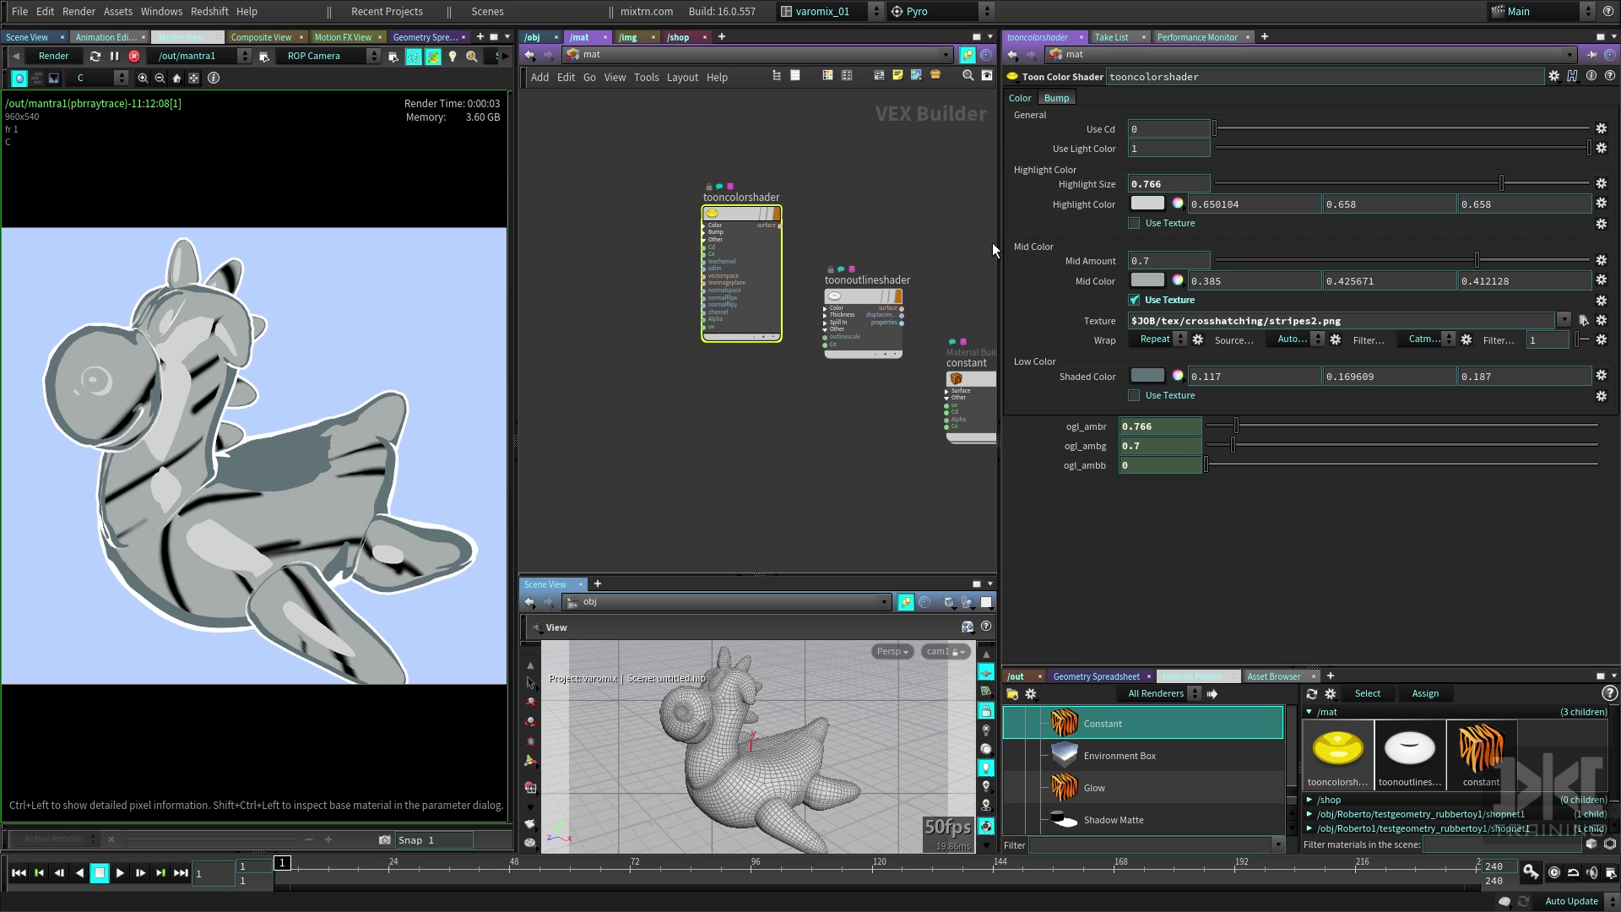
left_click_drag(1000, 248, 1216, 247)
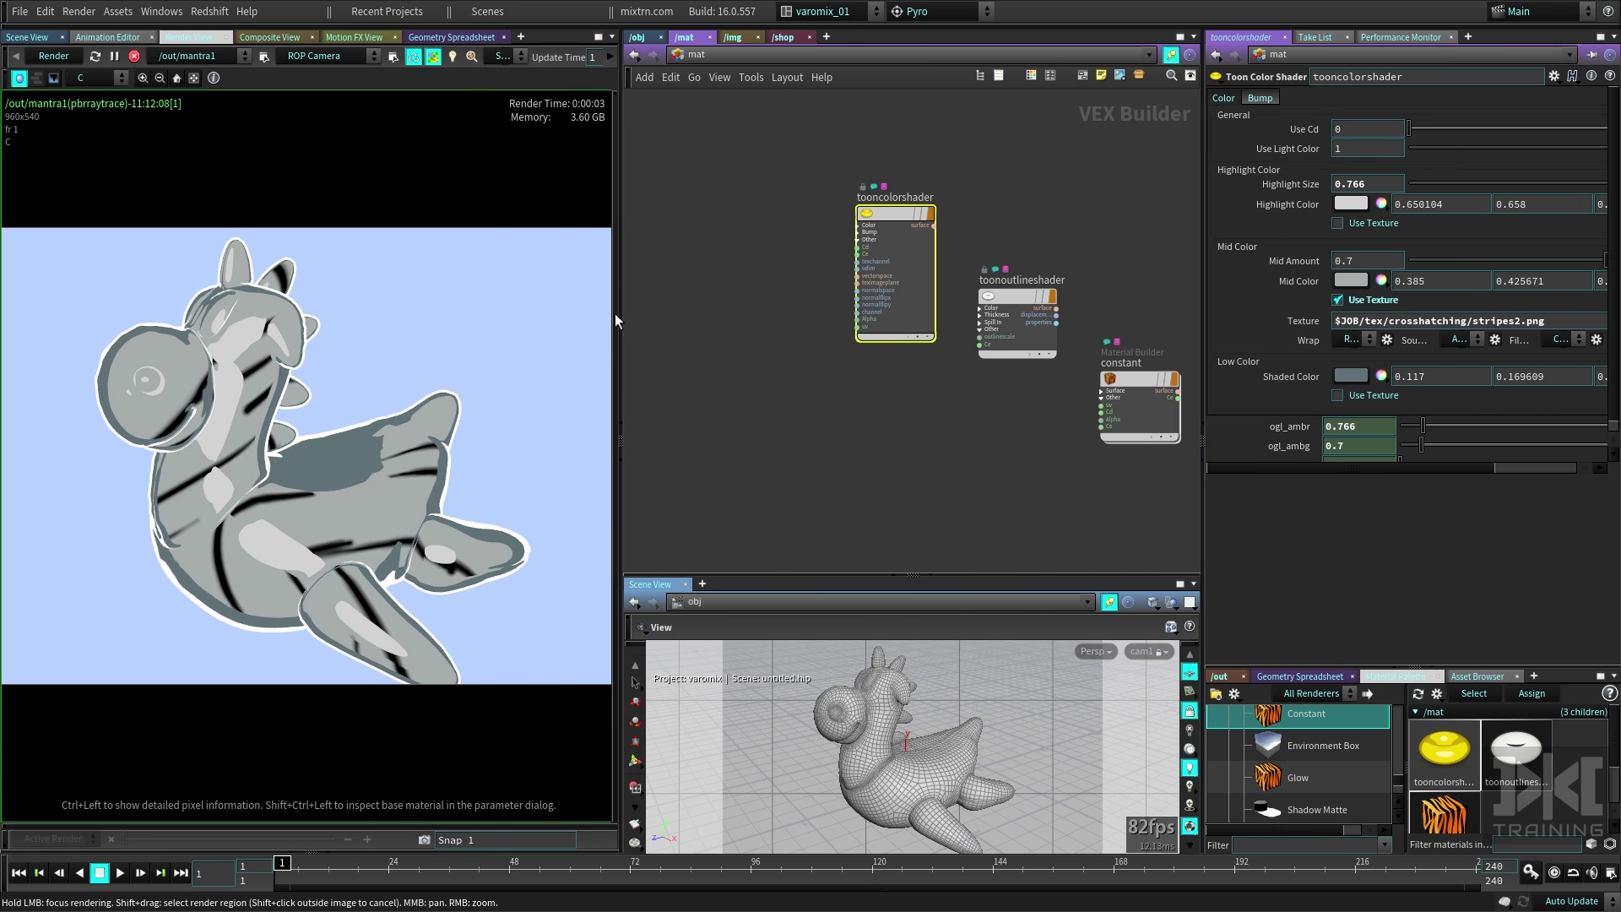
left_click_drag(621, 359, 503, 359)
left_click_drag(830, 213, 778, 230)
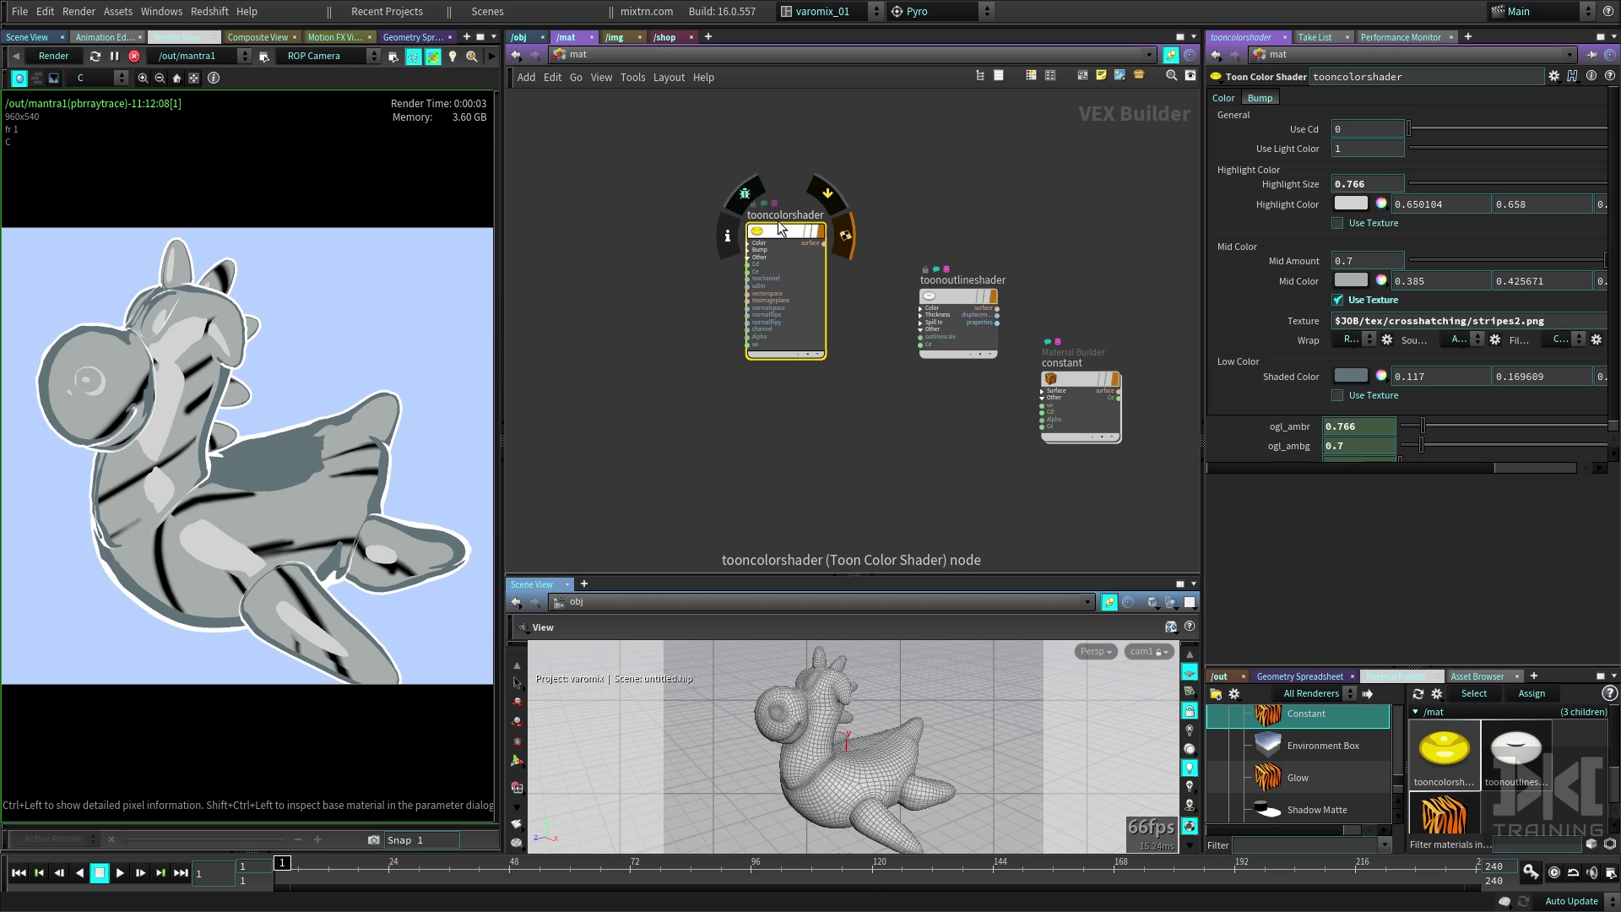
- Allow editing of the tooncolorshader node's contents and dive into its network
right_click(780, 226)
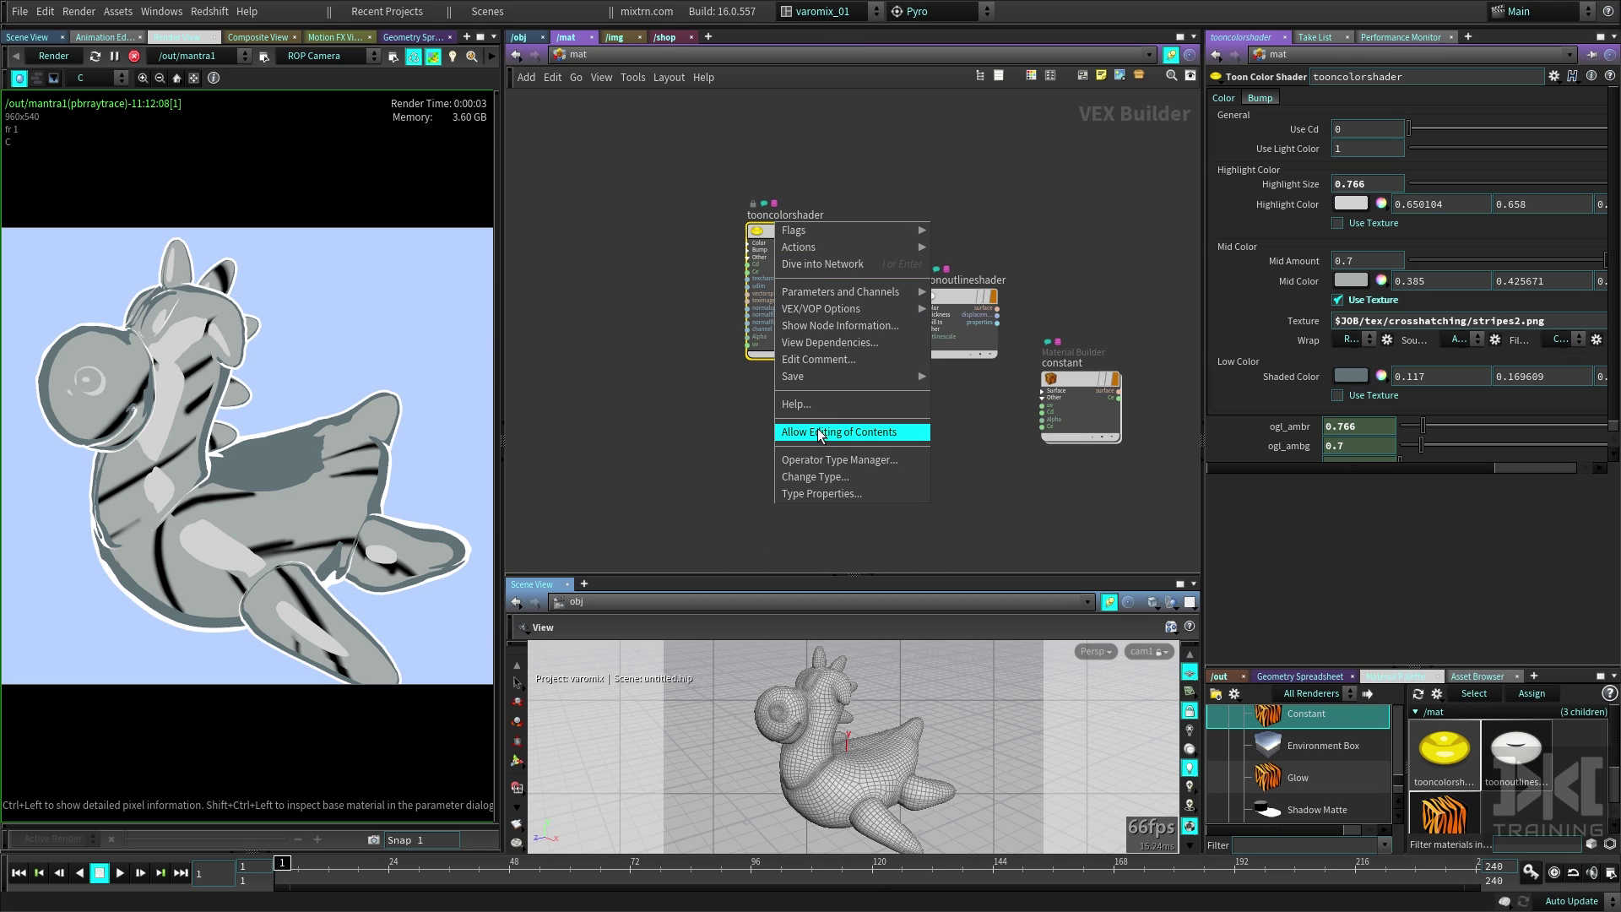
left_click(851, 432)
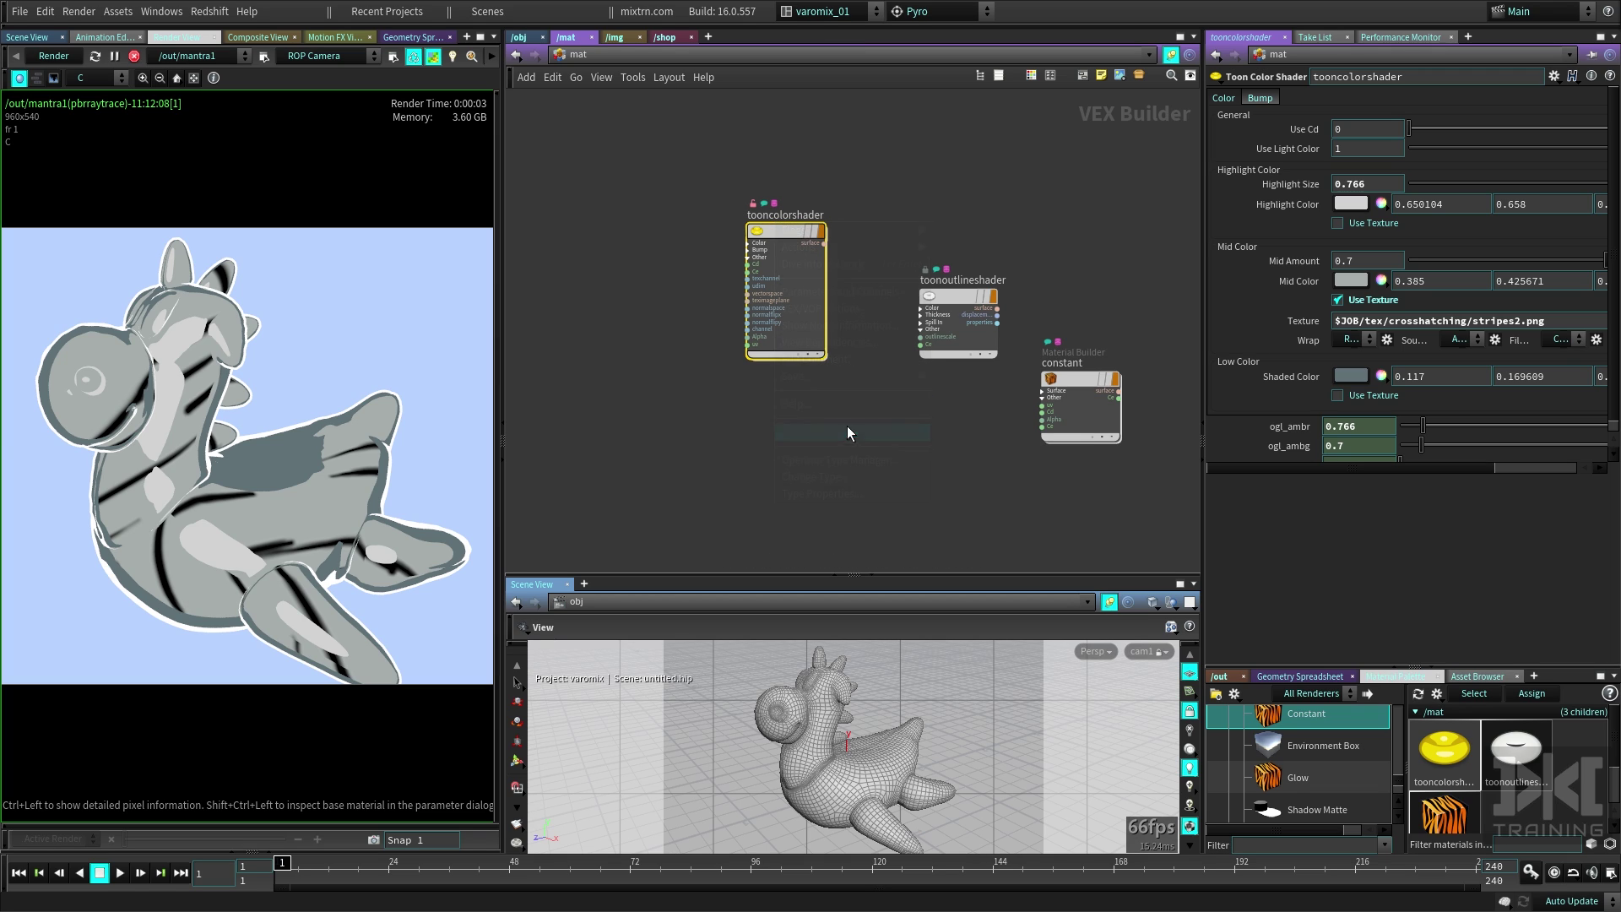
left_click_drag(778, 234, 798, 231)
double_click(799, 228)
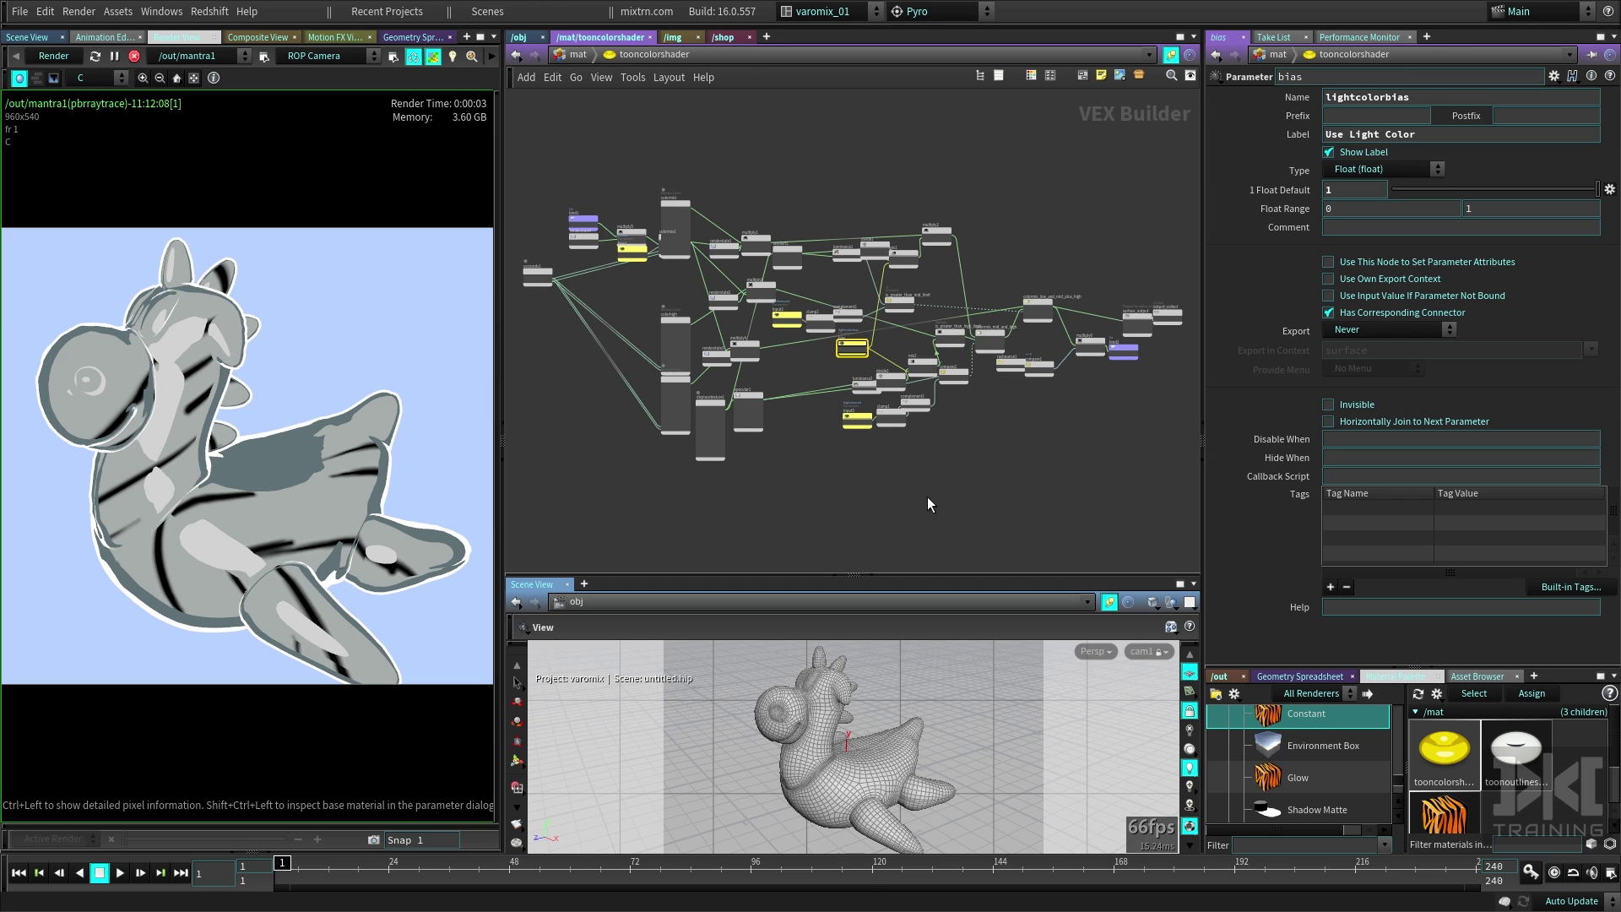
- Spread out the uvcoords1, colormid and colorlow nodes, moving the color nodes between uvcoords1 and colormid out of the way
scroll(671, 493, "up", 10)
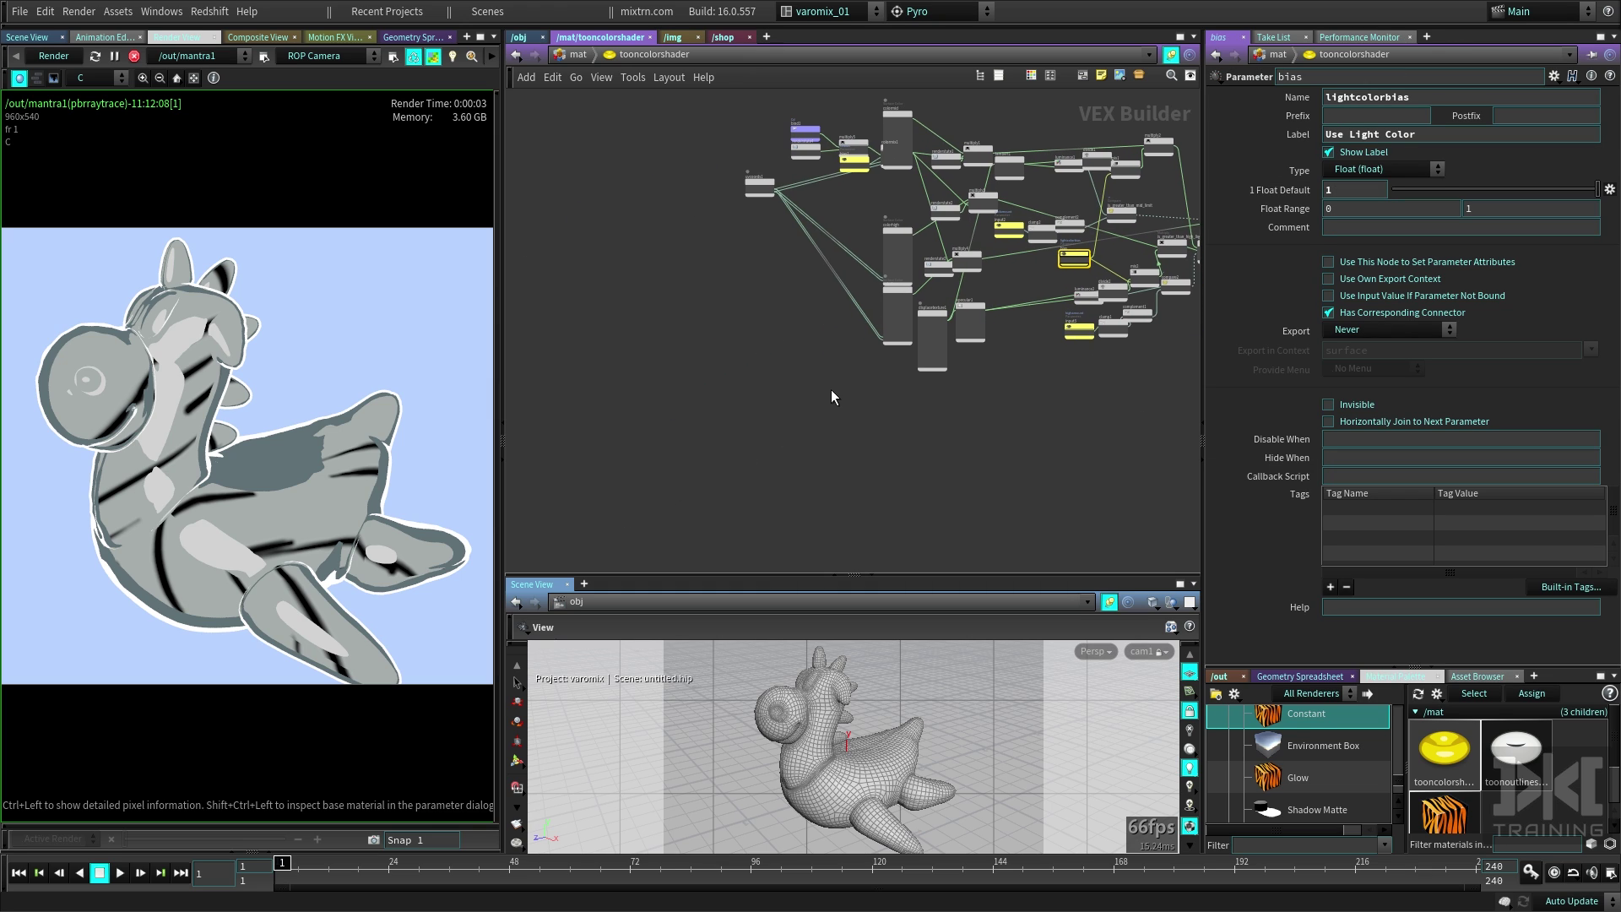
middle_click_drag(782, 211, 736, 390)
left_click_drag(667, 211, 532, 289)
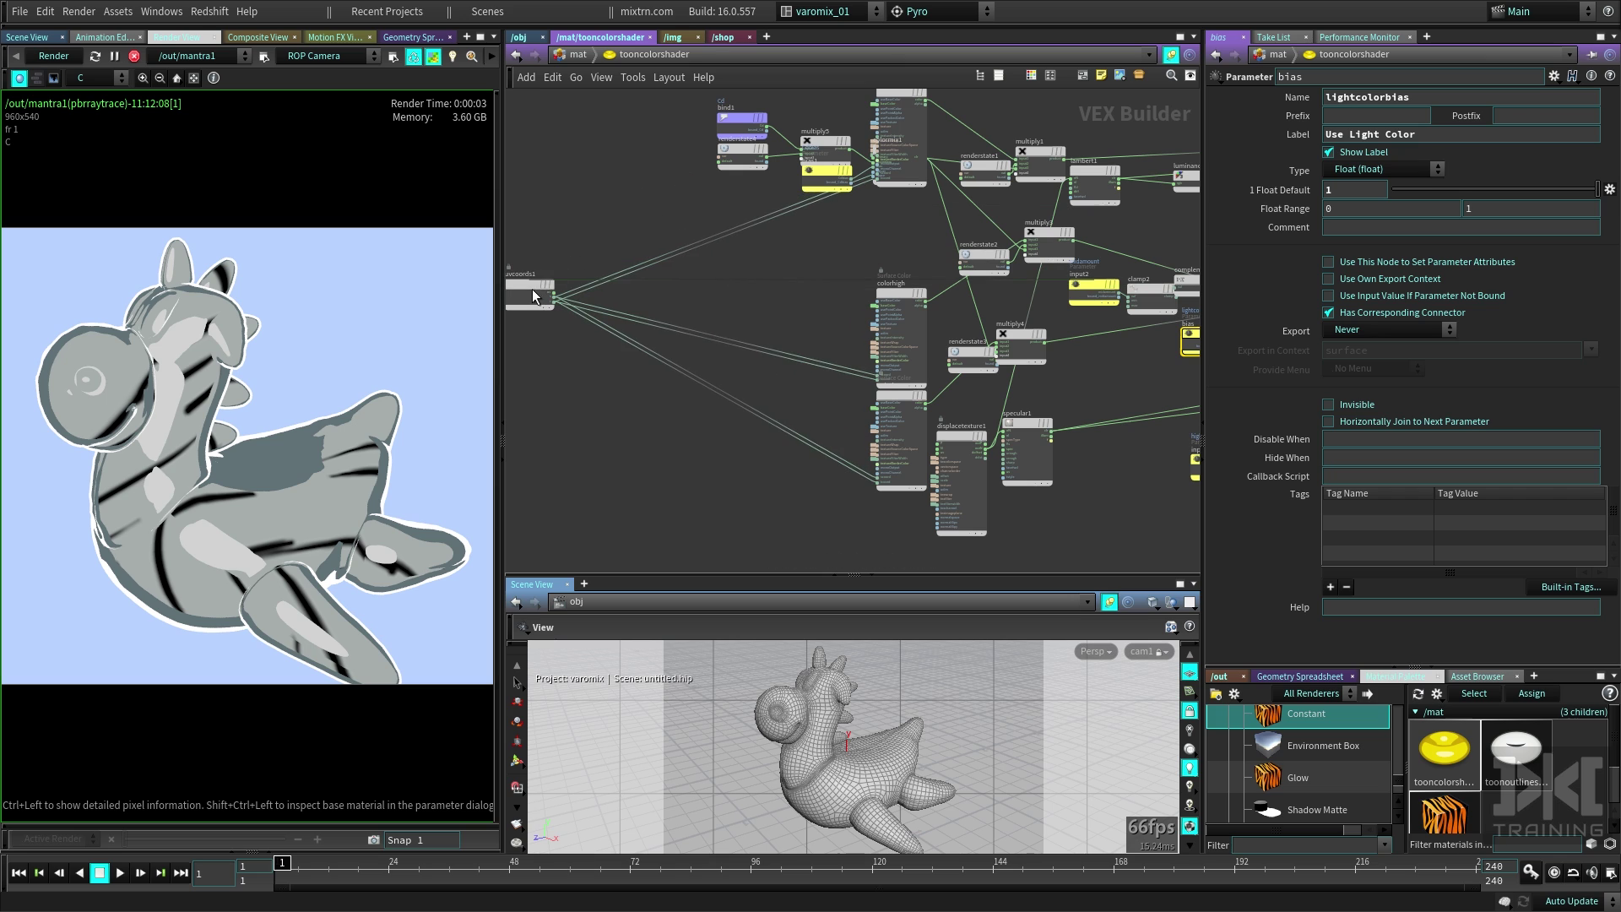
middle_click_drag(864, 279, 760, 439)
left_click_drag(824, 277, 821, 204)
middle_click_drag(752, 438, 792, 403)
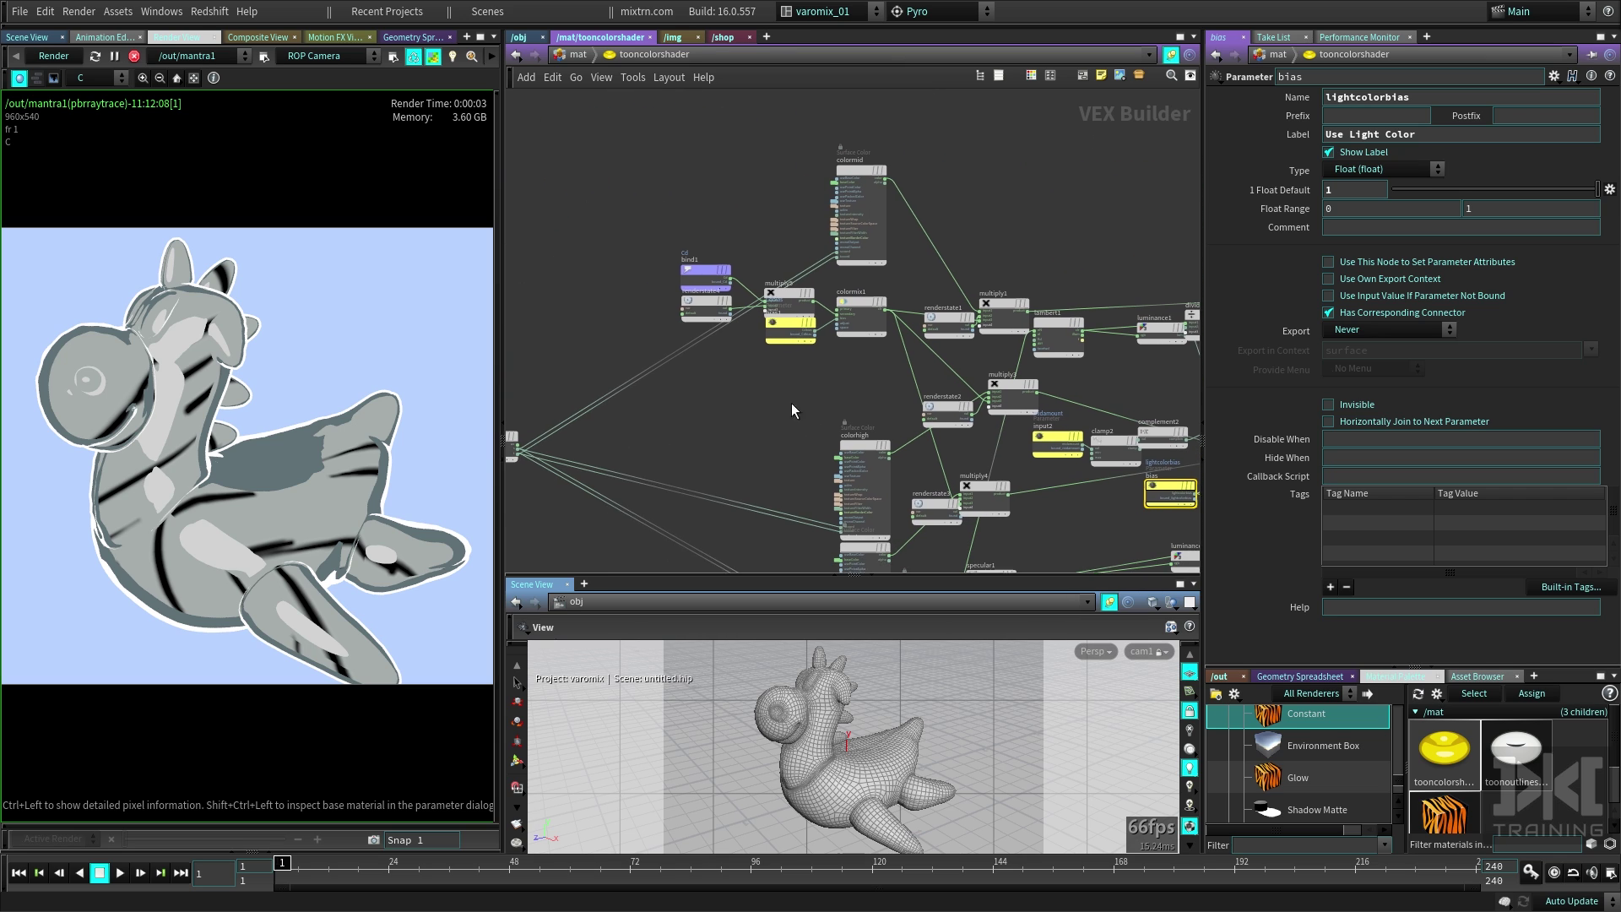
left_click_drag(863, 302, 681, 135, "shift")
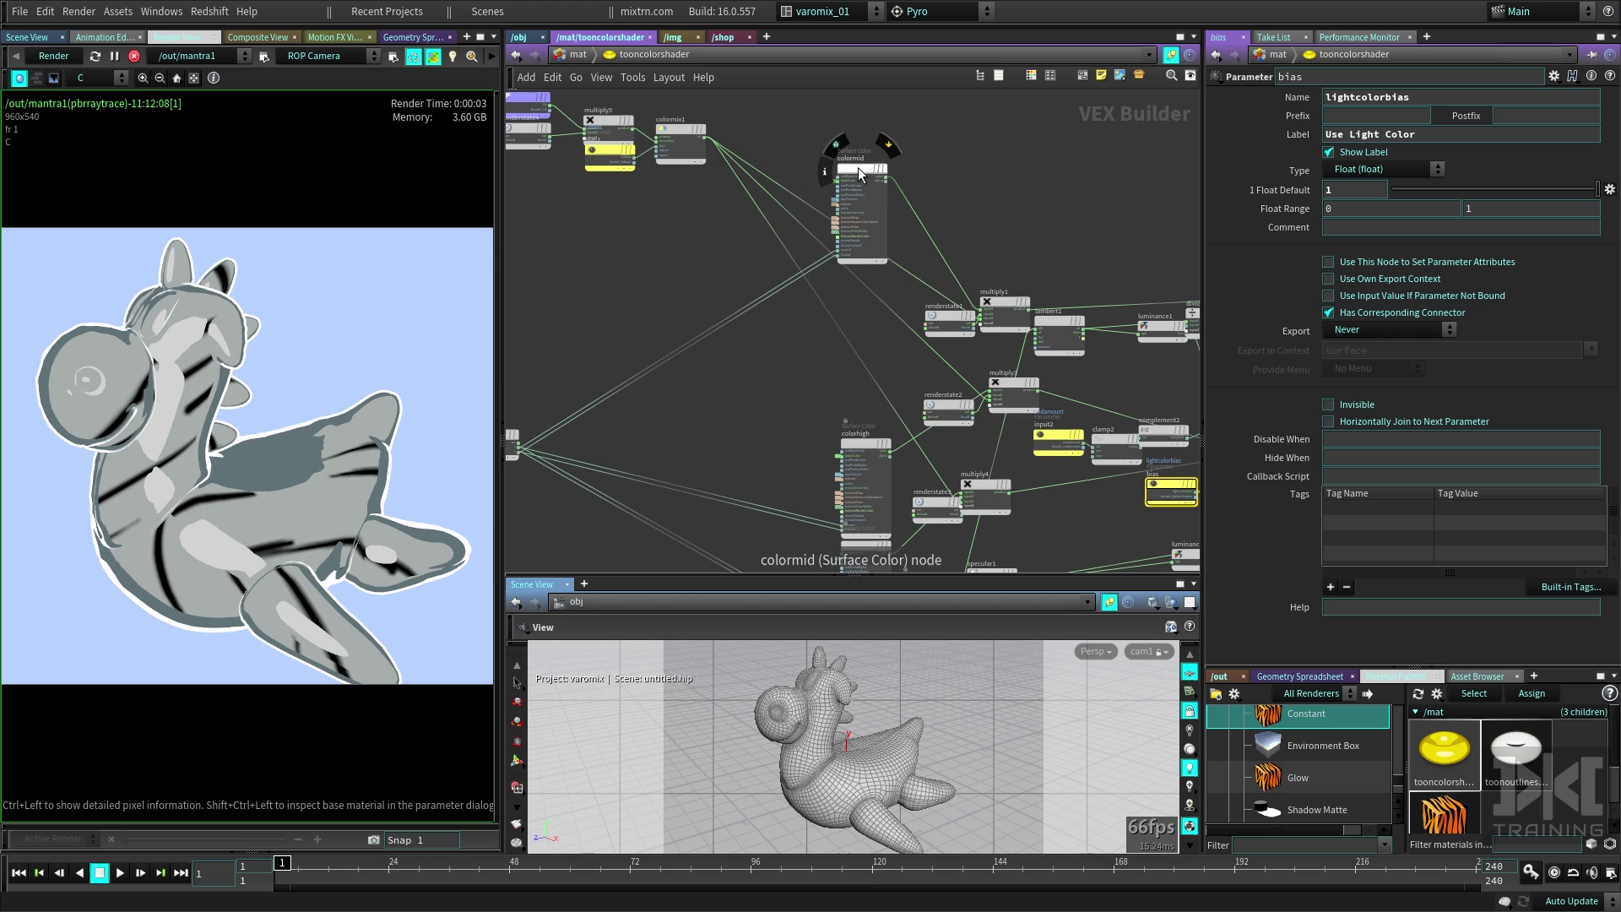
left_click_drag(857, 167, 747, 316)
middle_click_drag(752, 416, 784, 246)
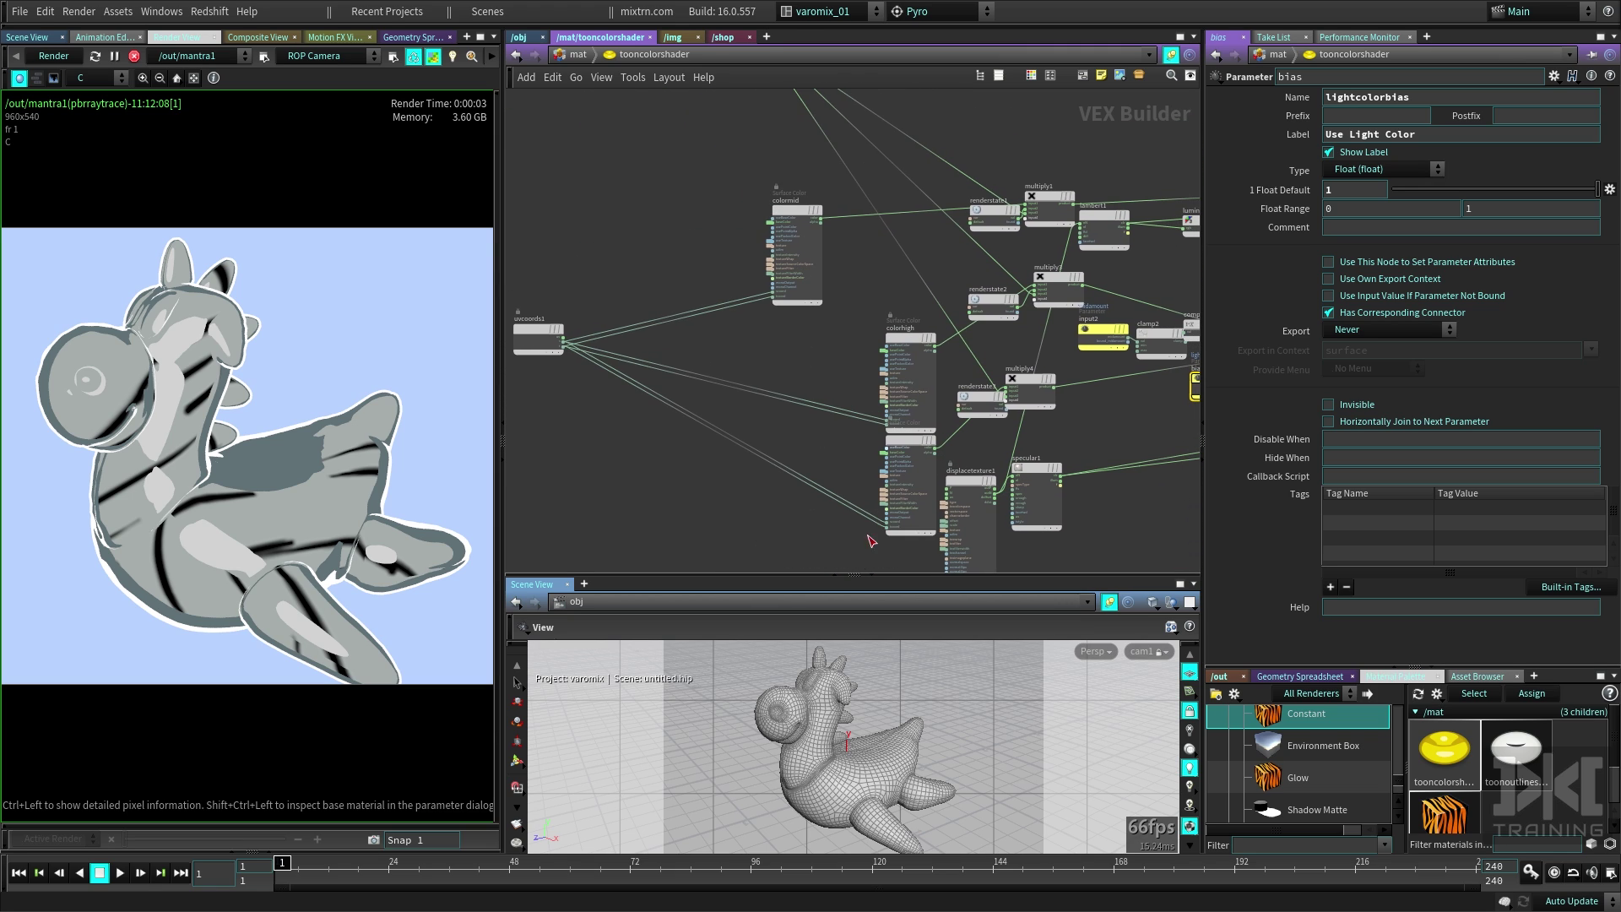
middle_click_drag(871, 541, 751, 406)
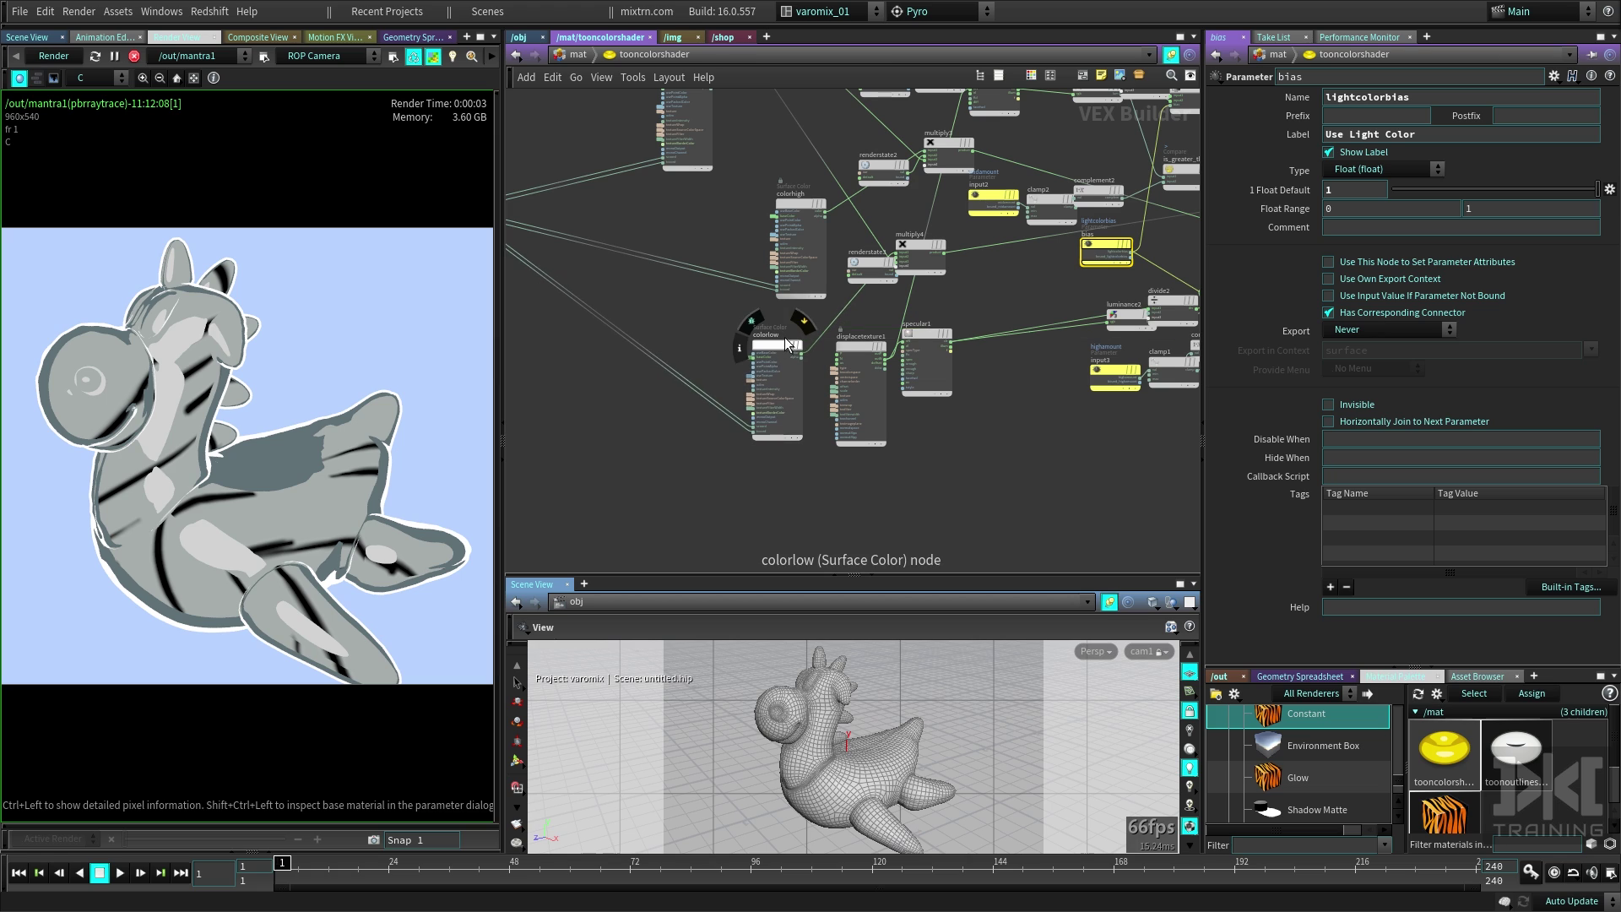
- Examine how uvcoords1 feeds the scoord and tcoord inputs of the colormid, colorhigh and colorlow nodes
middle_click_drag(643, 454, 700, 433)
scroll(712, 417, "up", 2)
middle_click_drag(813, 257, 822, 478)
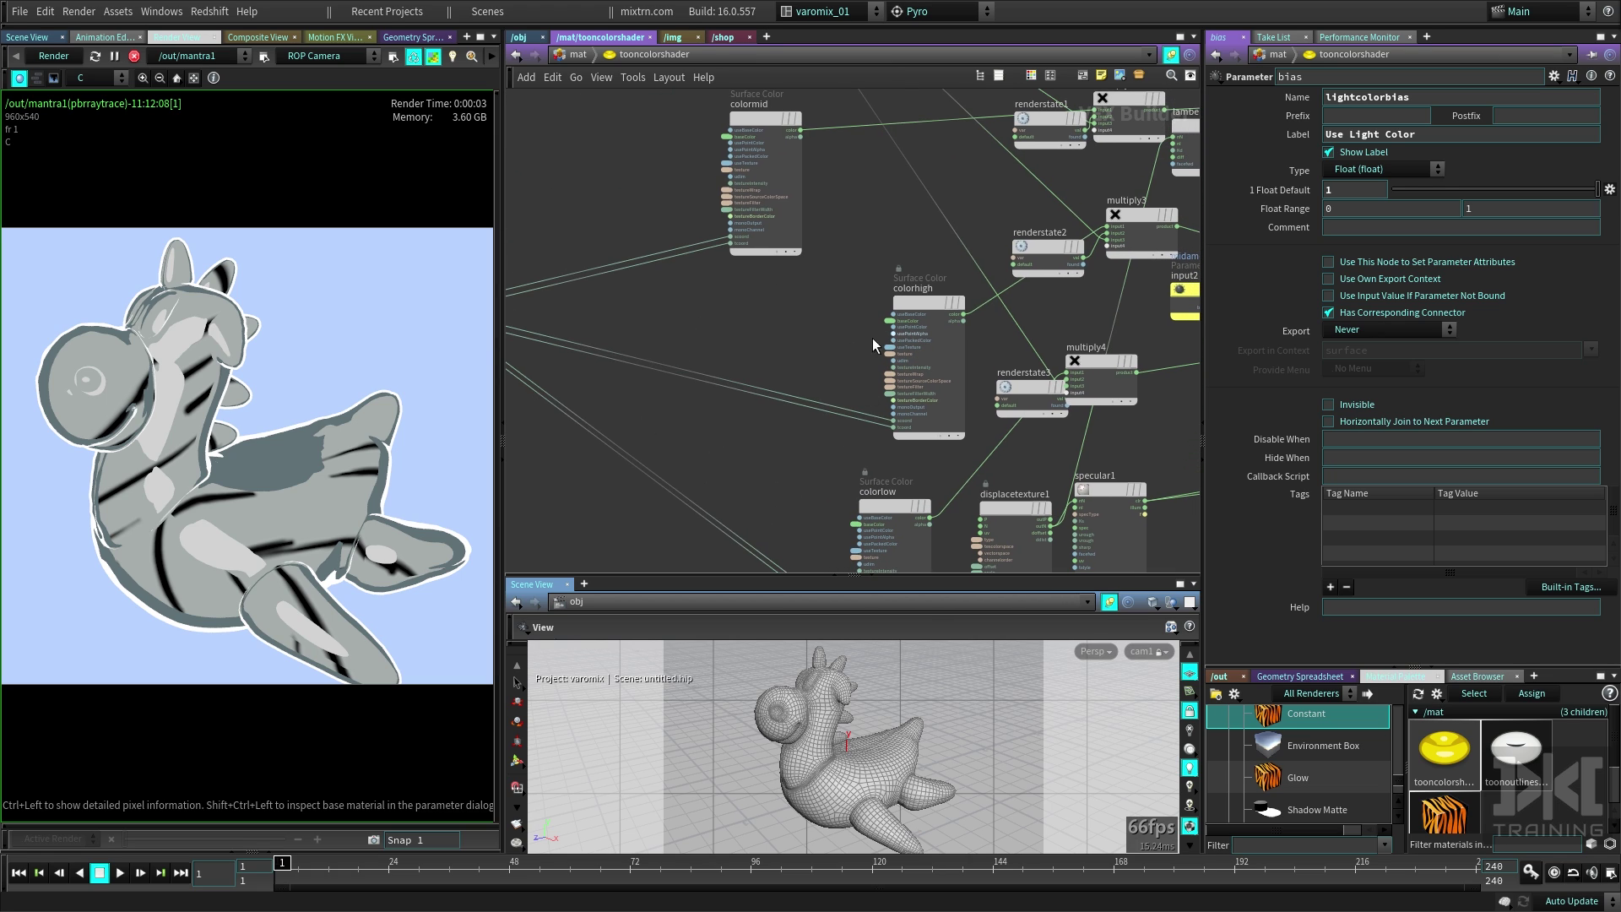
middle_click_drag(683, 167, 905, 266)
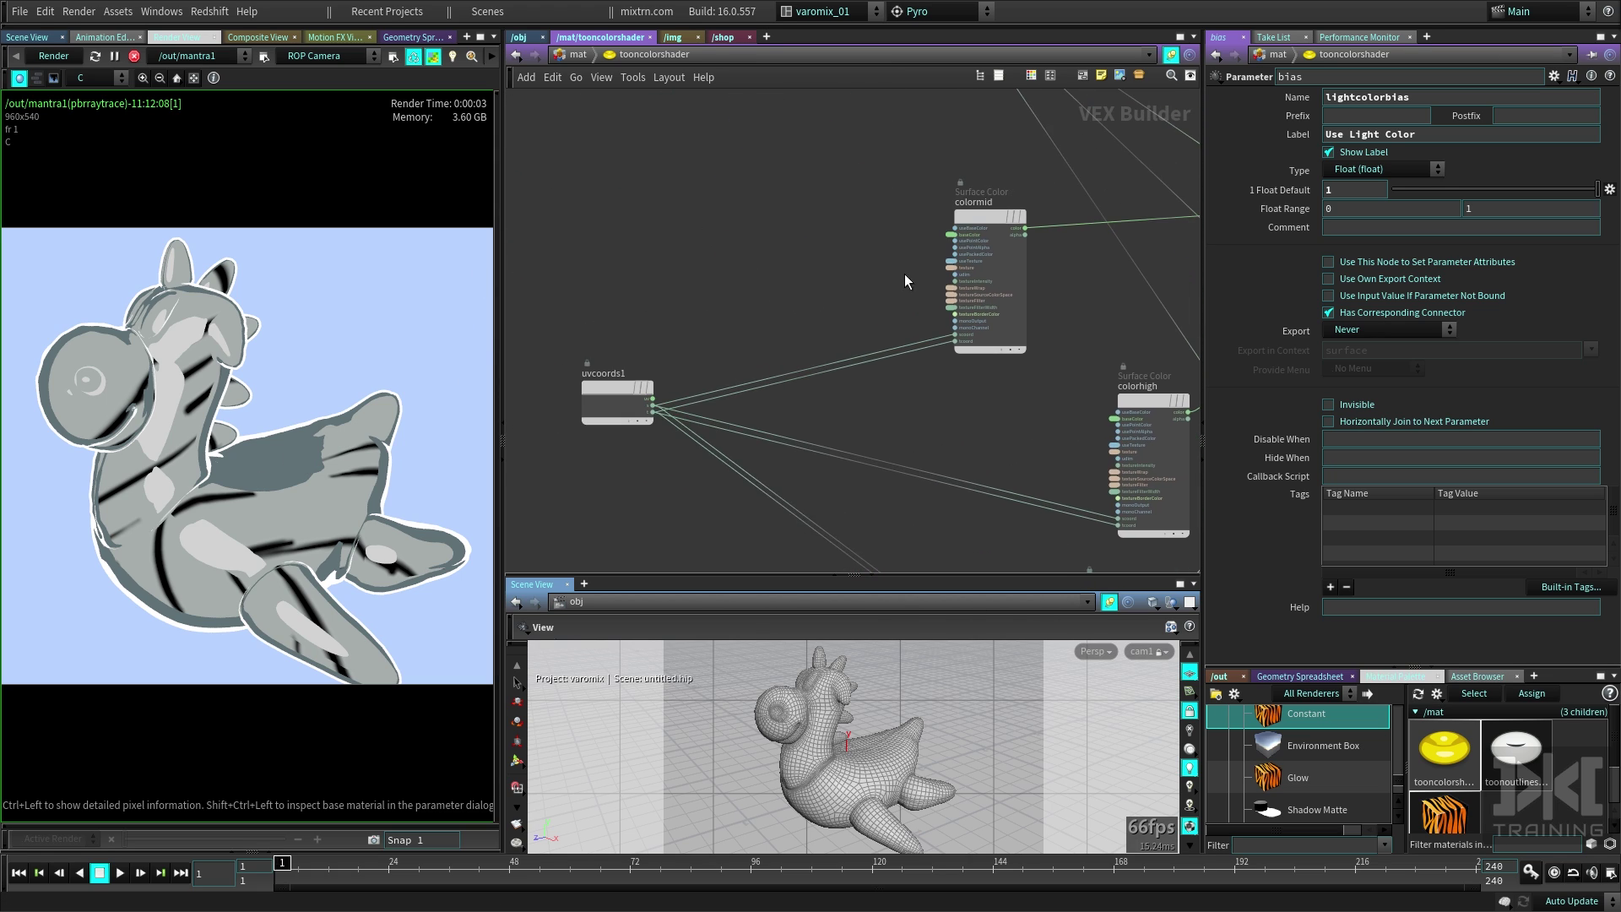
scroll(859, 313, "up", 2)
middle_click_drag(500, 438, 635, 357)
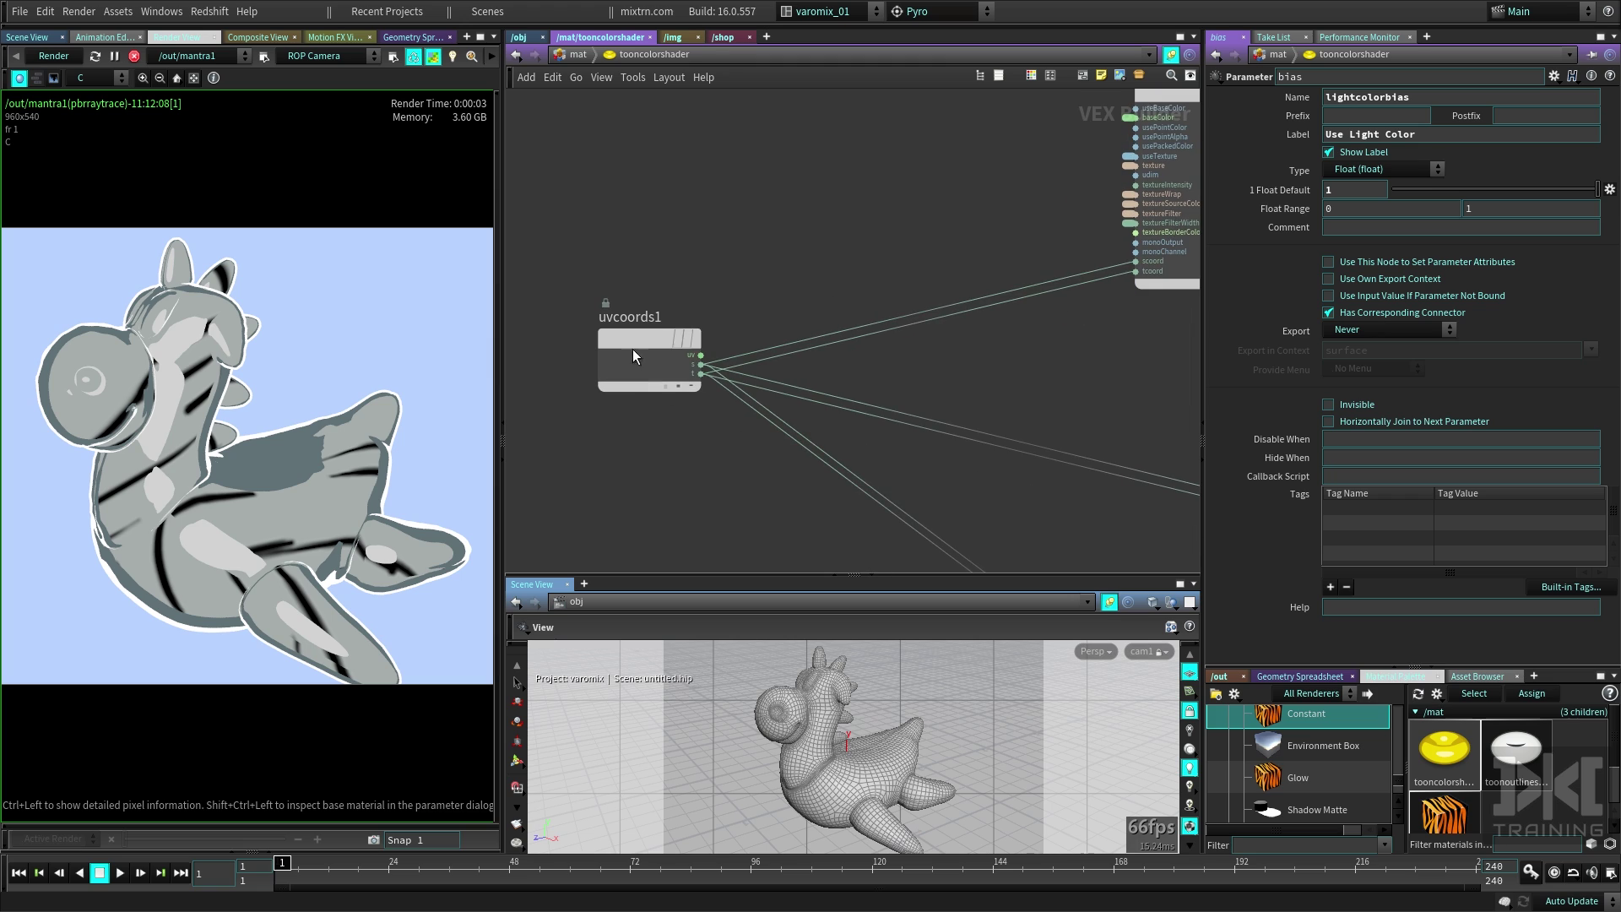
middle_click_drag(1186, 262, 901, 353)
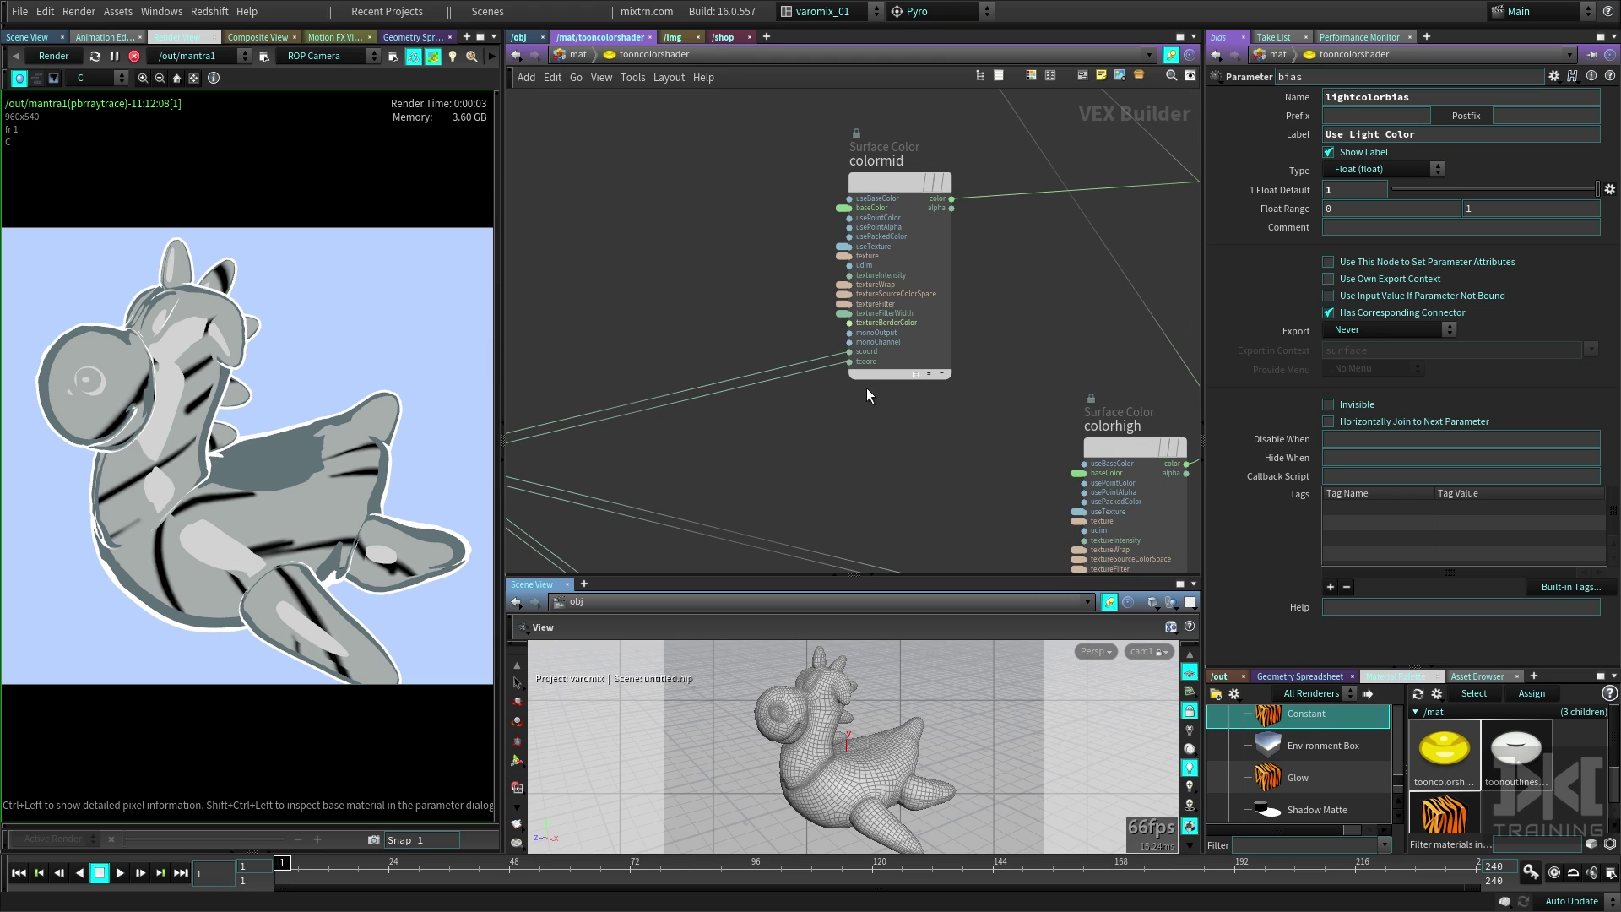
middle_click_drag(780, 385, 856, 378)
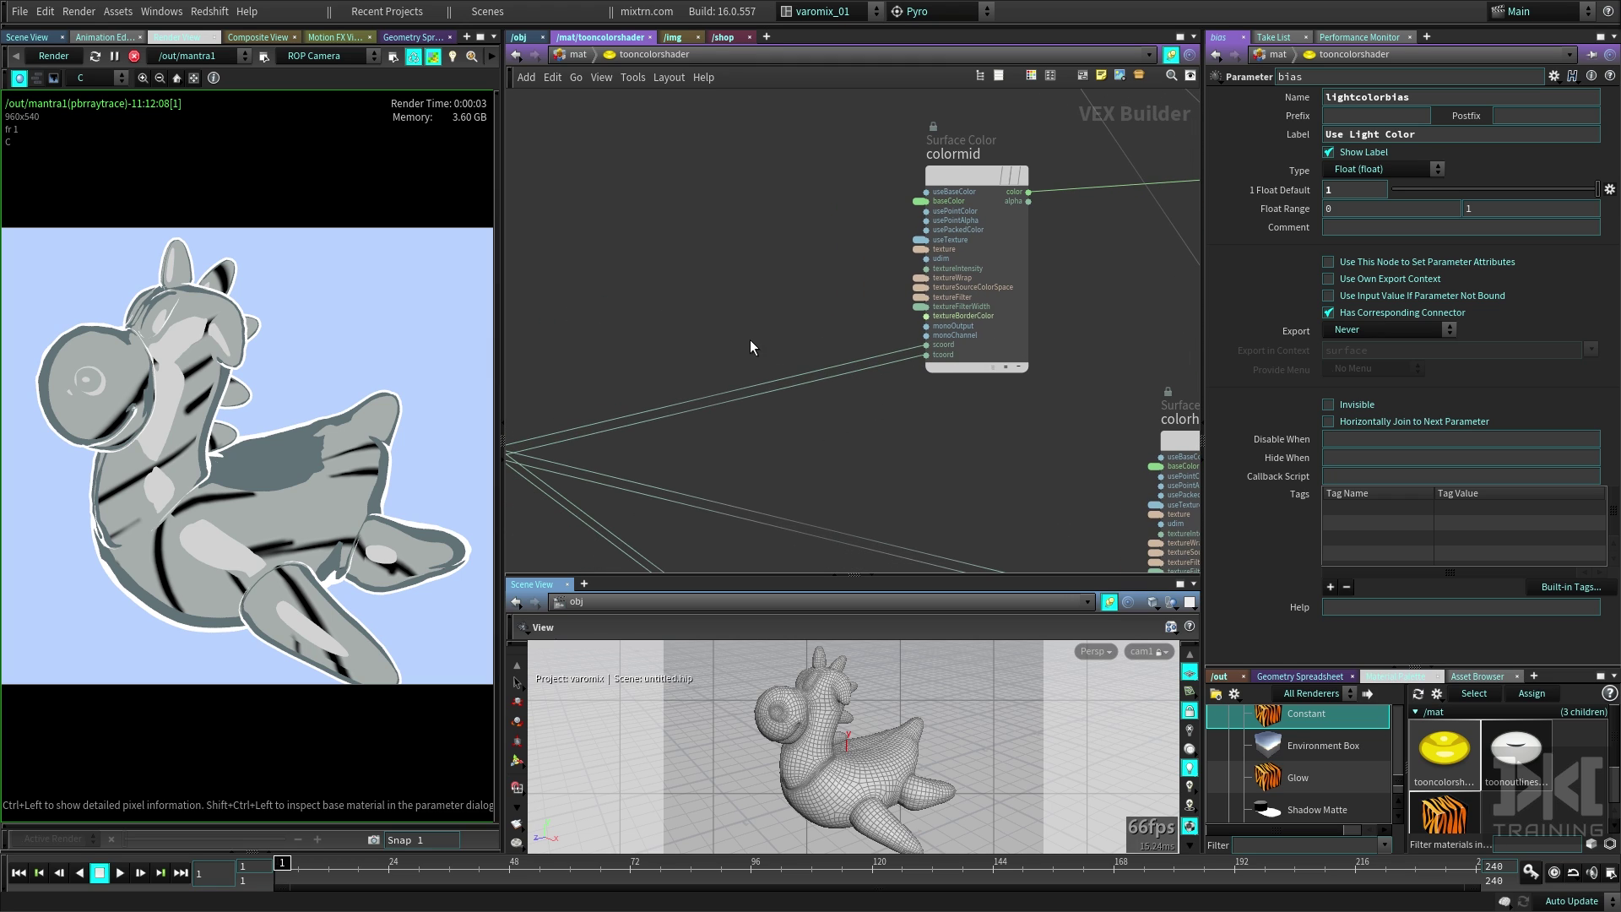
- Try inserting two Multiply nodes on the wires from uvcoords1 to colormid's scoord and tcoord inputs, and delete both
key("Tab")
type("mu")
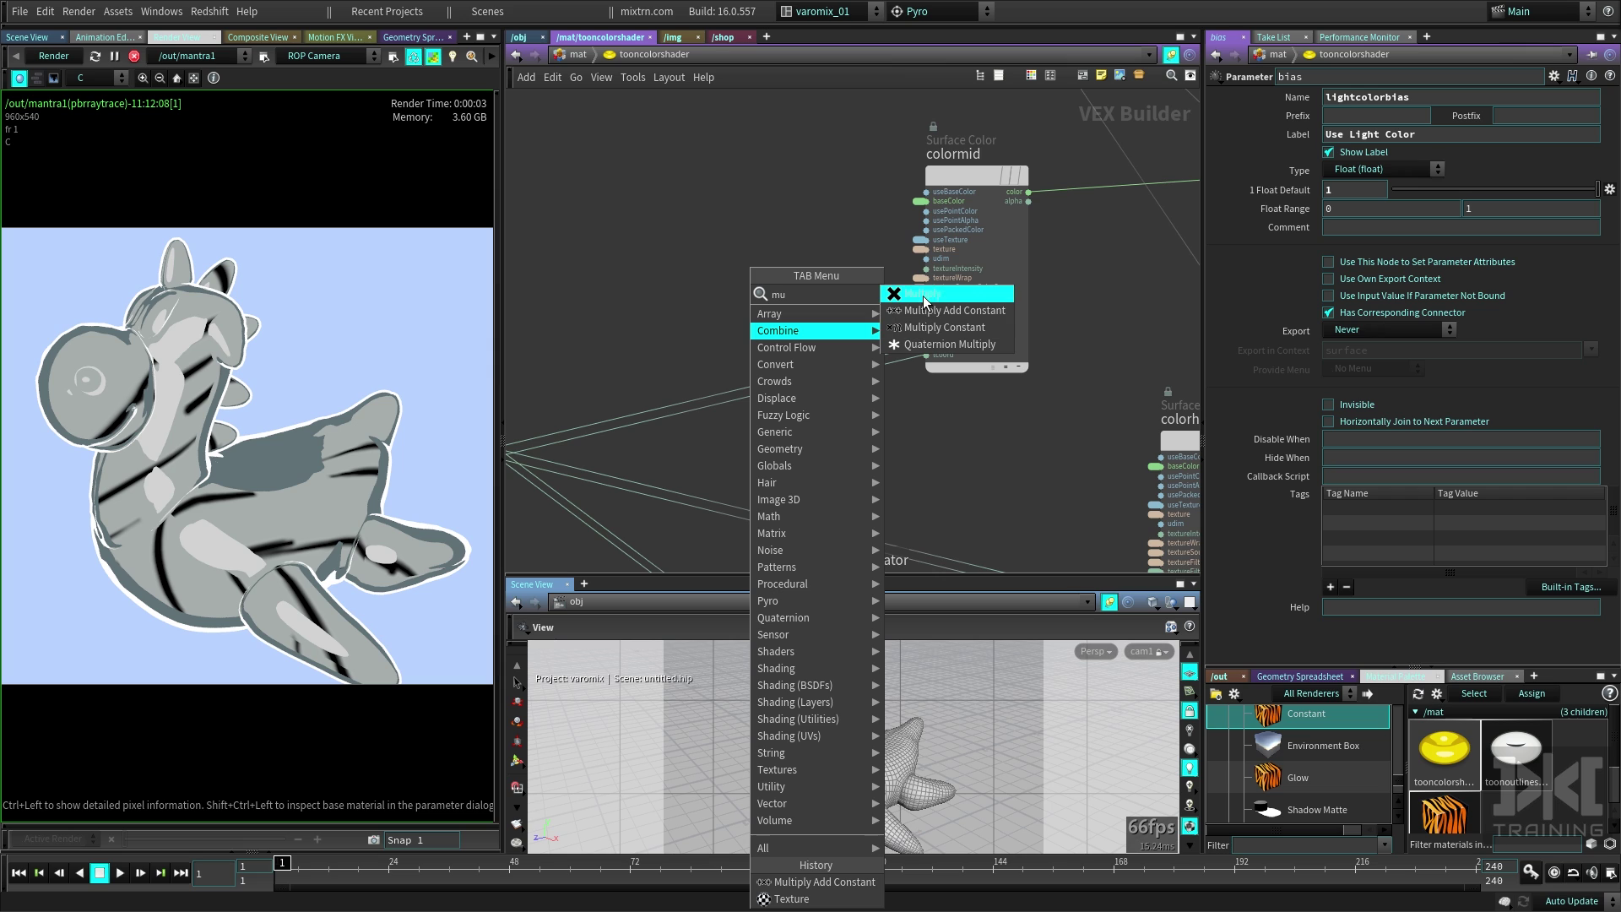
left_click(923, 295)
left_click(767, 382)
mouse_move(769, 373)
left_mouse_down()
mouse_move(768, 290)
mouse_move(758, 398)
mouse_move(838, 460)
mouse_move(766, 373)
left_mouse_up()
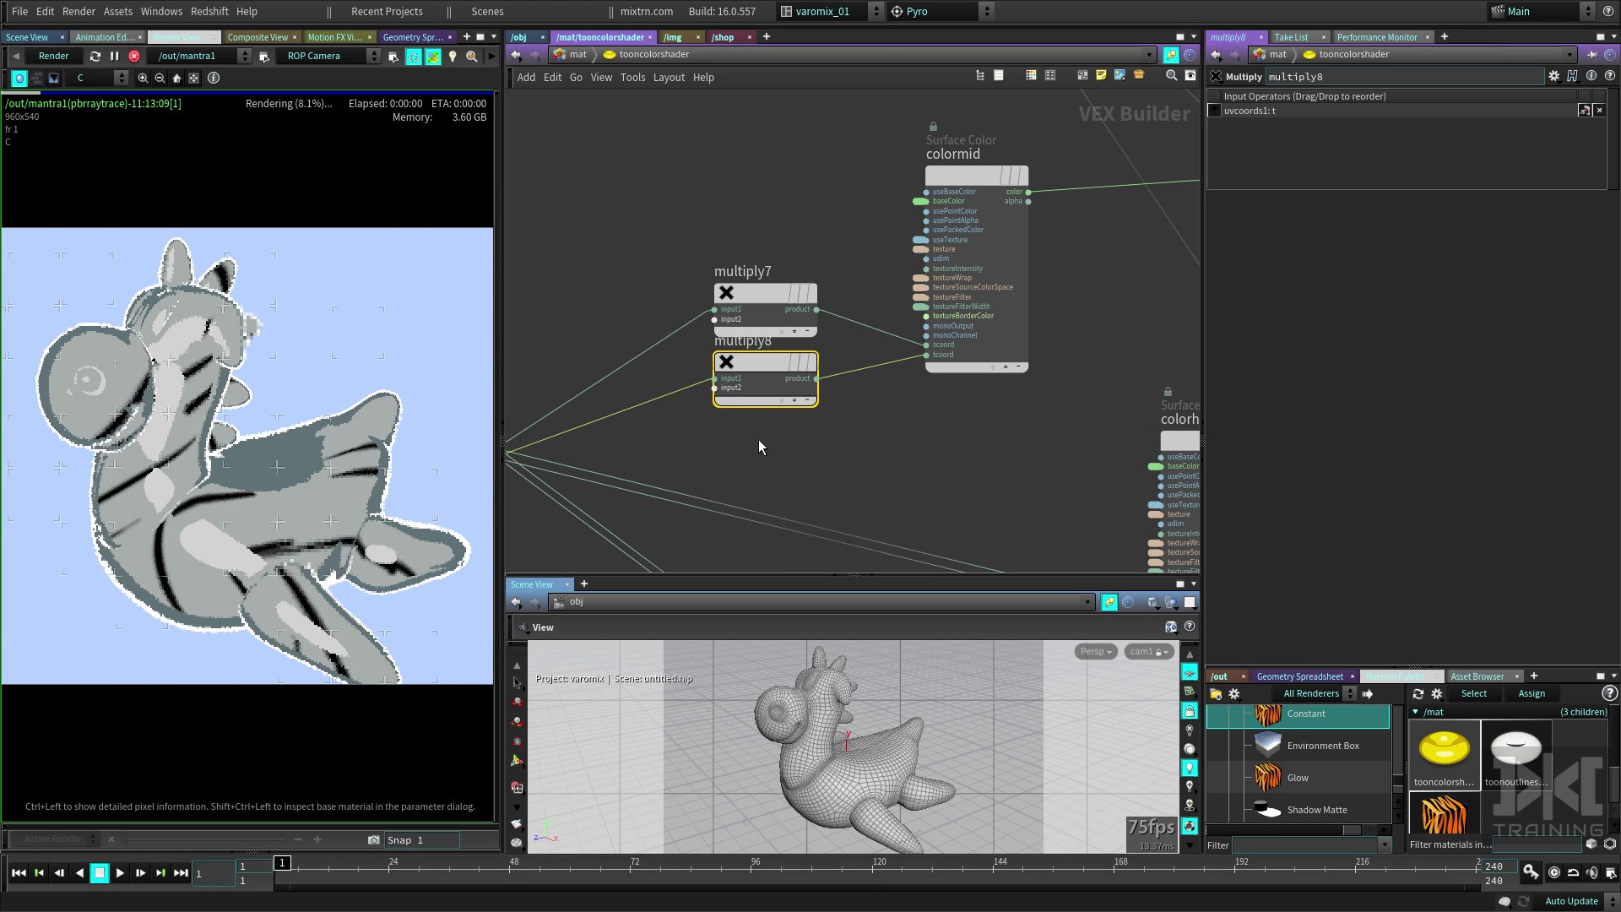
left_click_drag(758, 447, 768, 225)
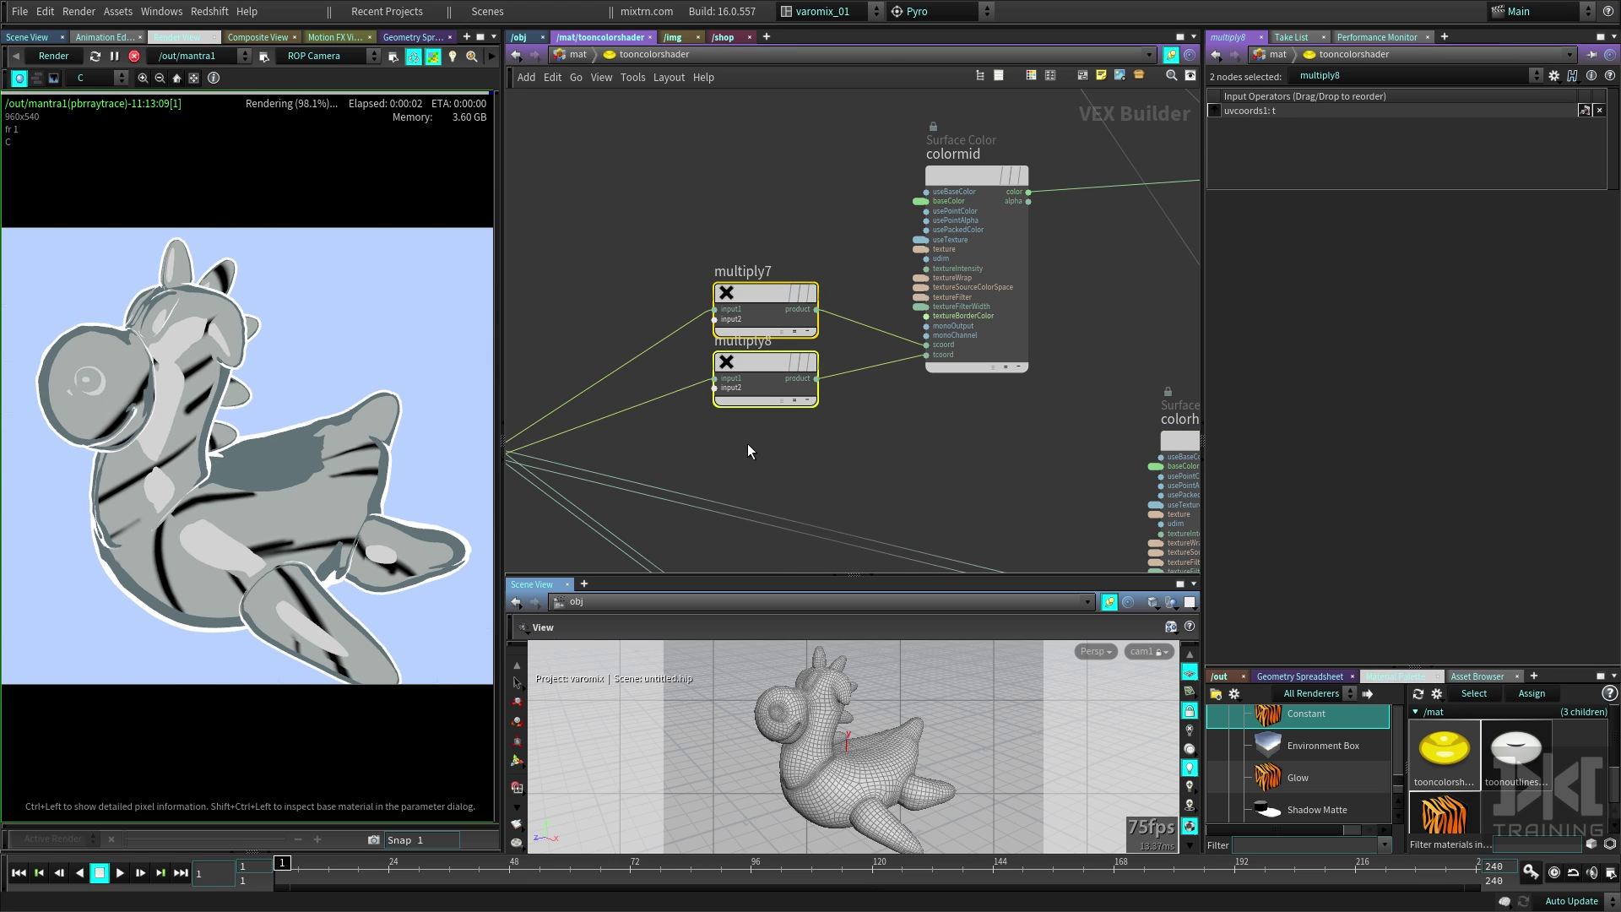
key("Delete")
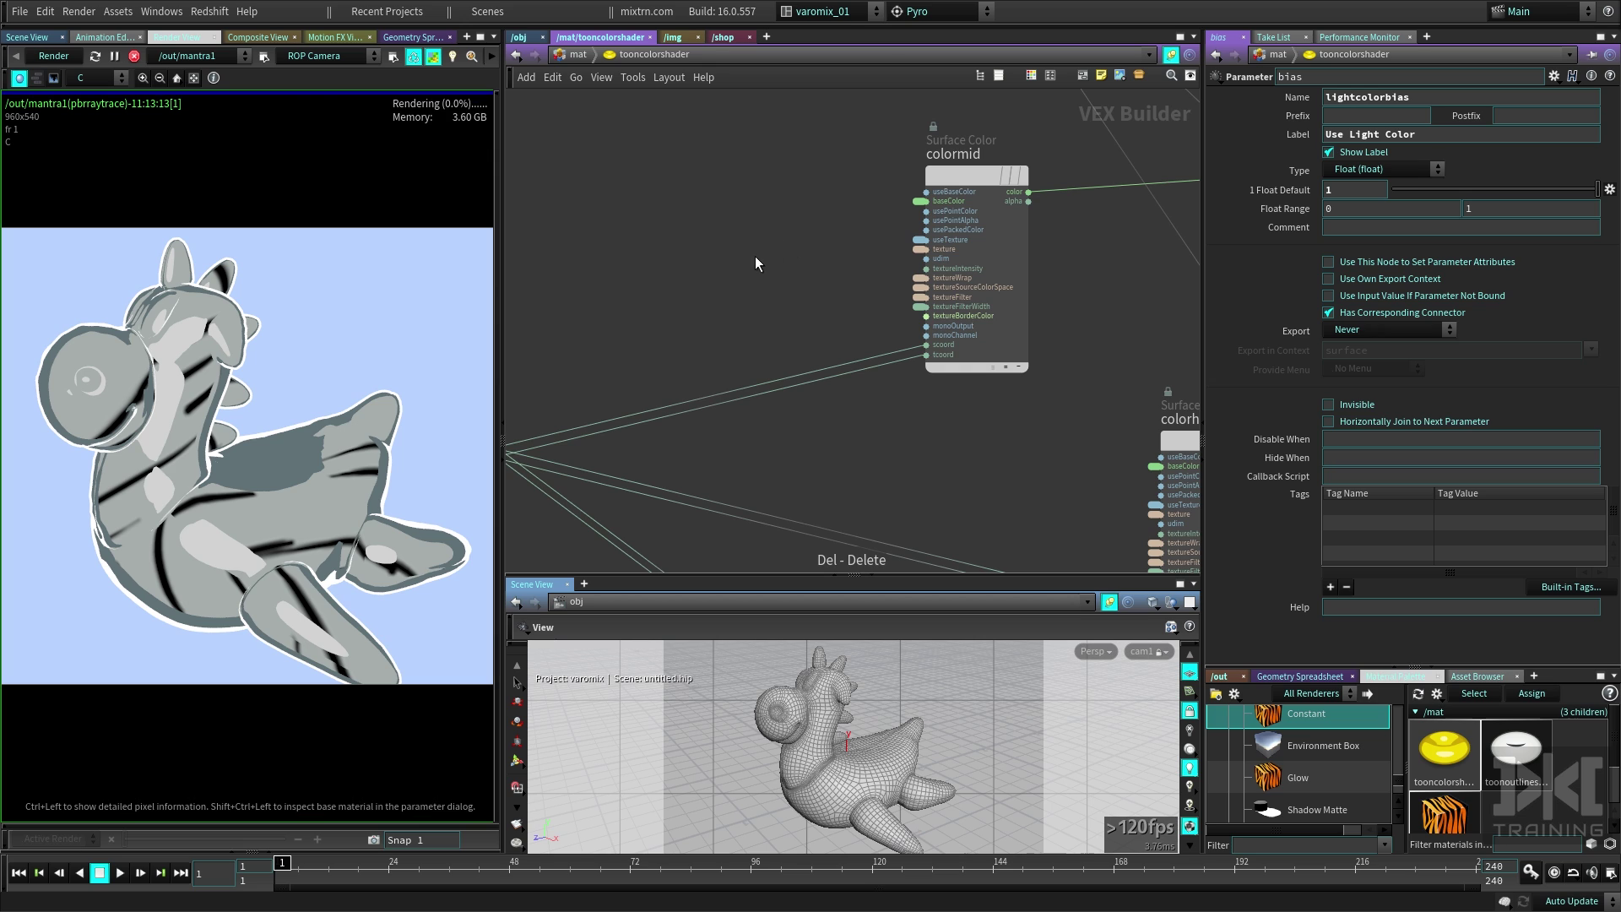
- Insert two Multiply Add Constant nodes on the wires from uvcoords1 to colormid's scoord and tcoord inputs, and select both
key("Tab")
type("mul")
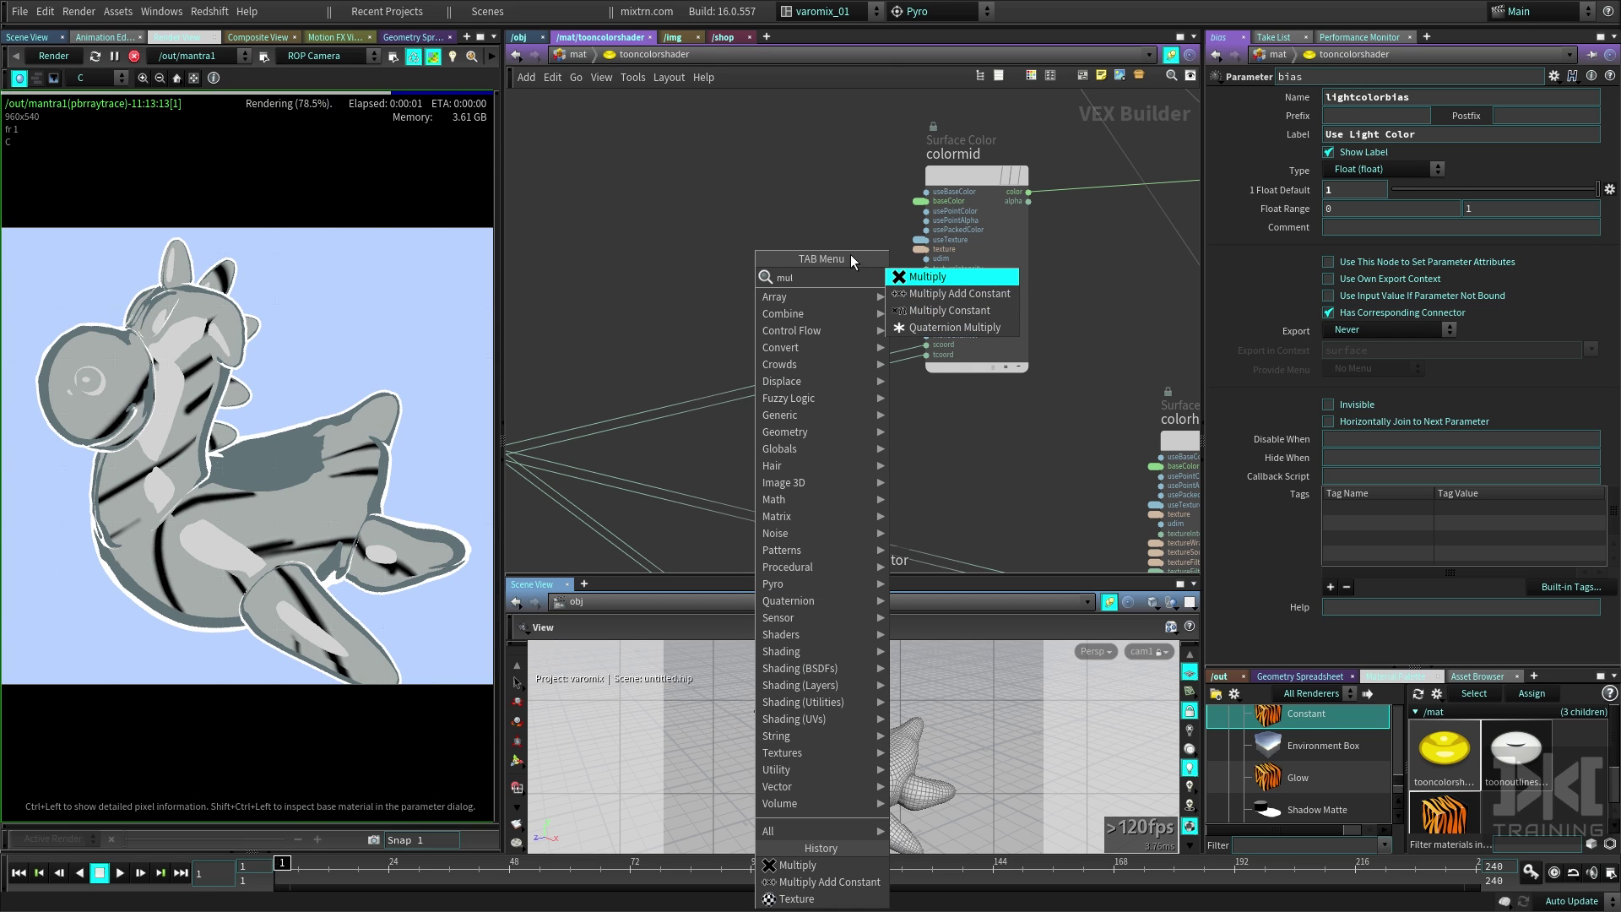
left_click(931, 294)
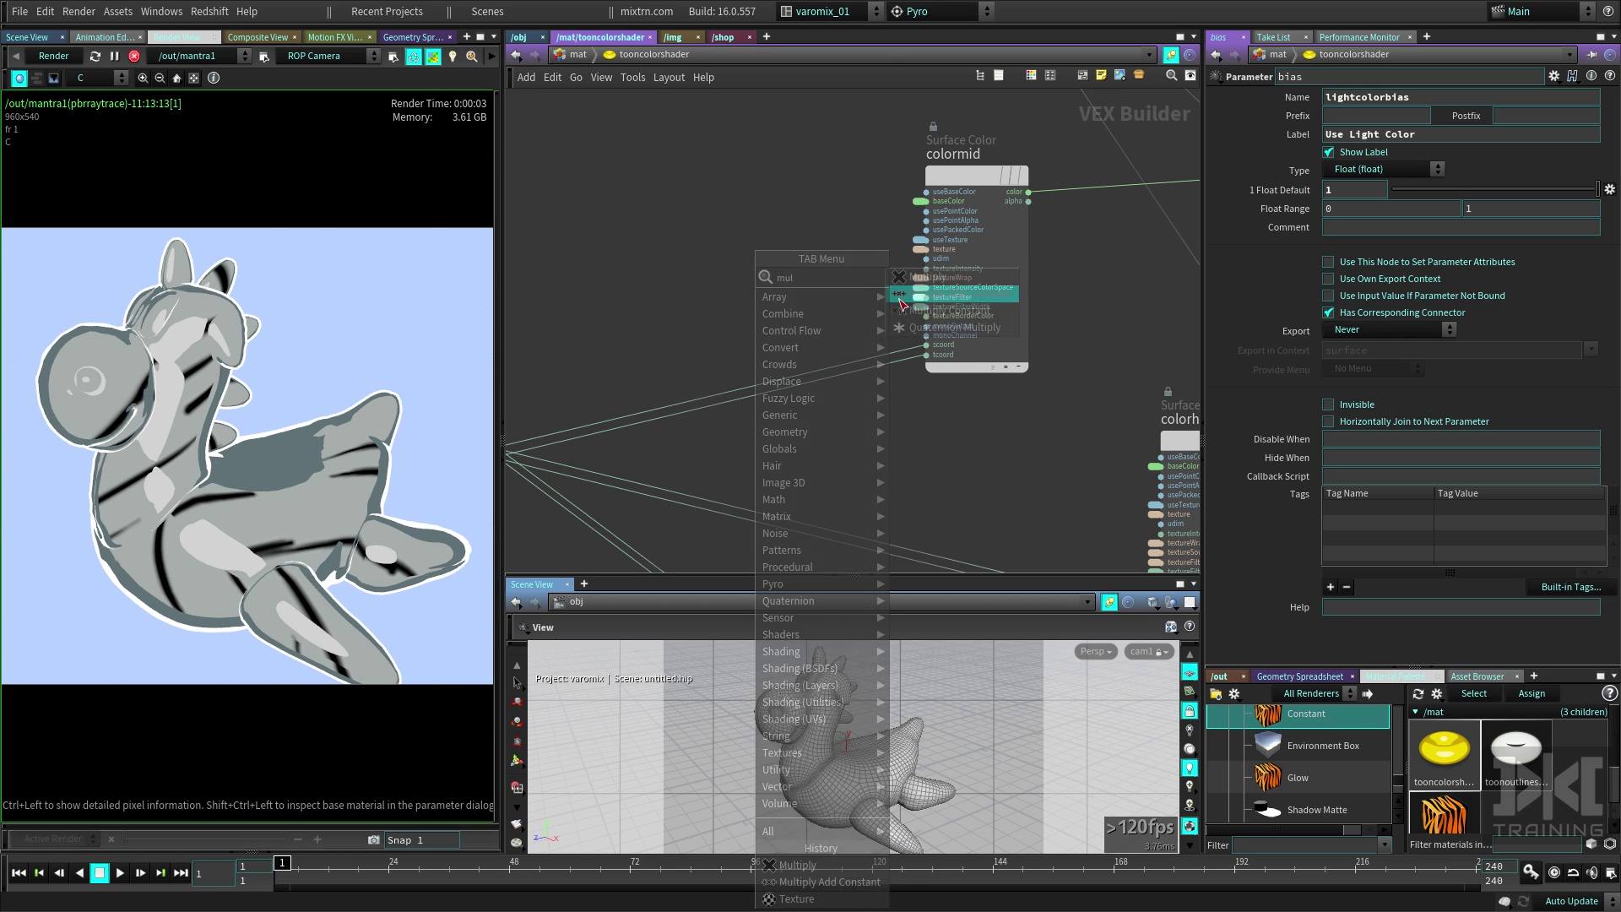
left_click(731, 359)
left_click_drag(723, 363, 763, 364)
left_click_drag(762, 267, 793, 343)
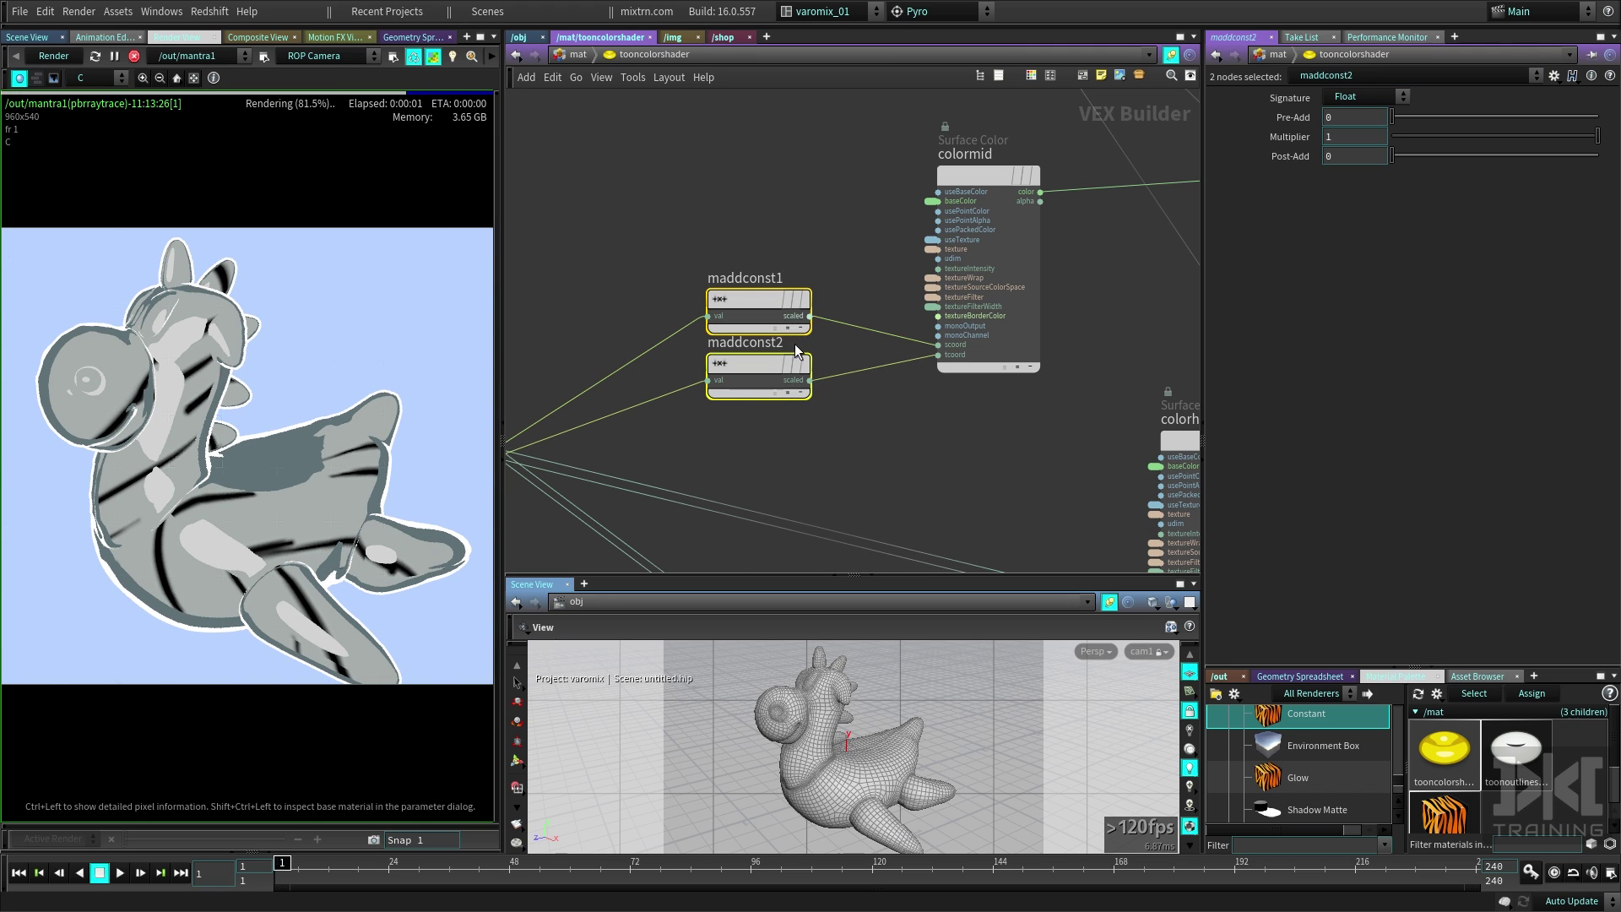
- Set the Multiplier of both Multiply Add Constant nodes to 5, and increase it to 10
left_click(1324, 136)
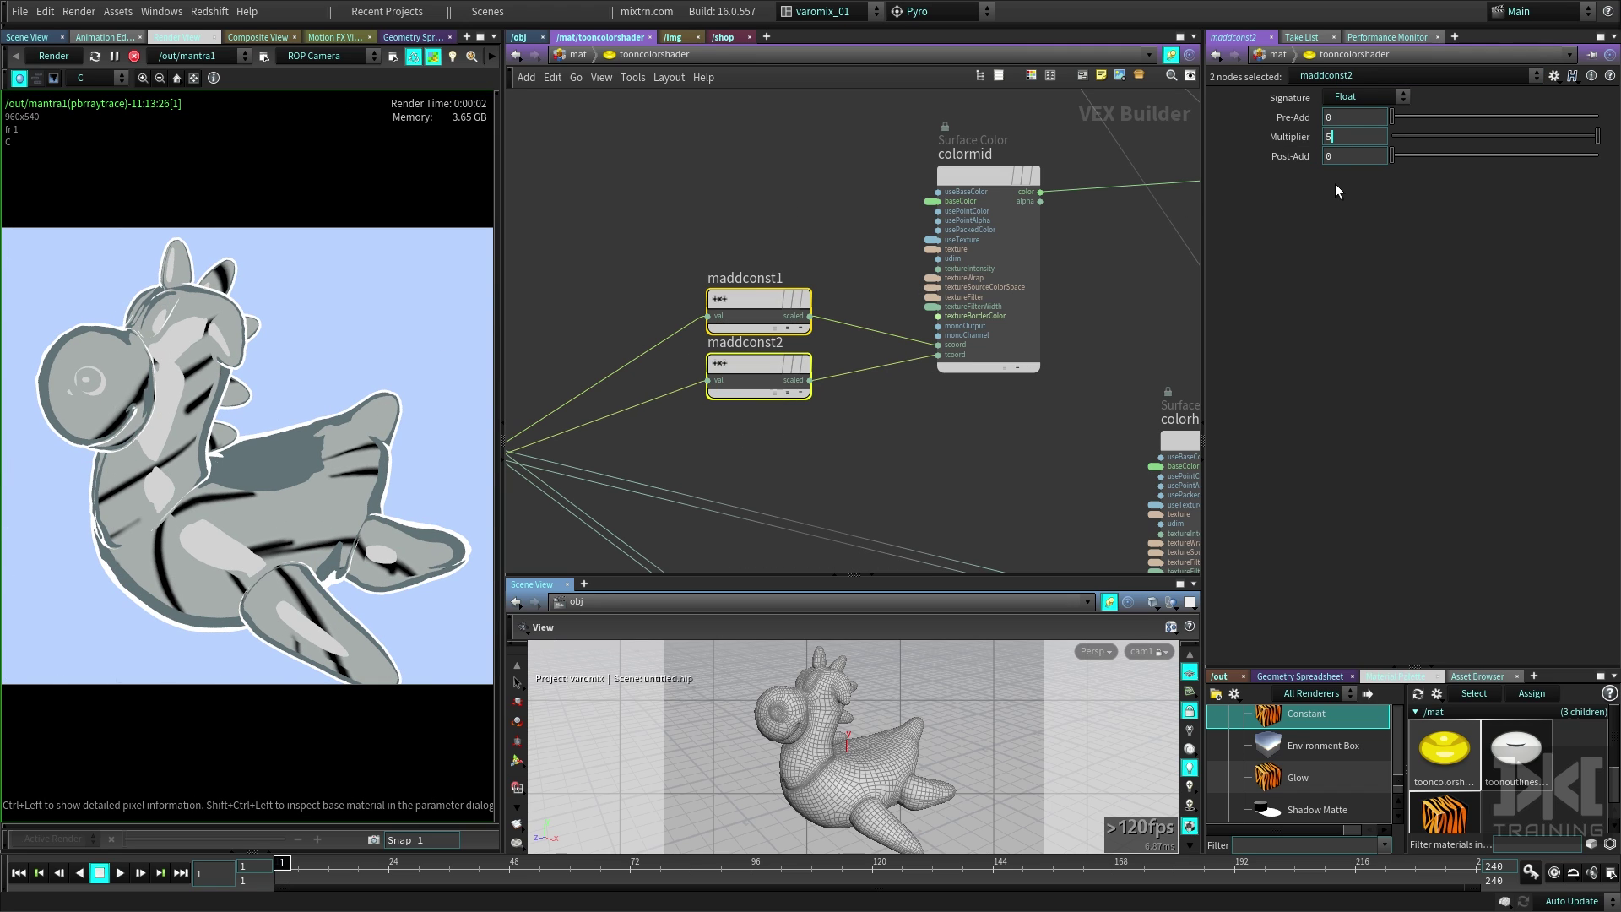
key("Return")
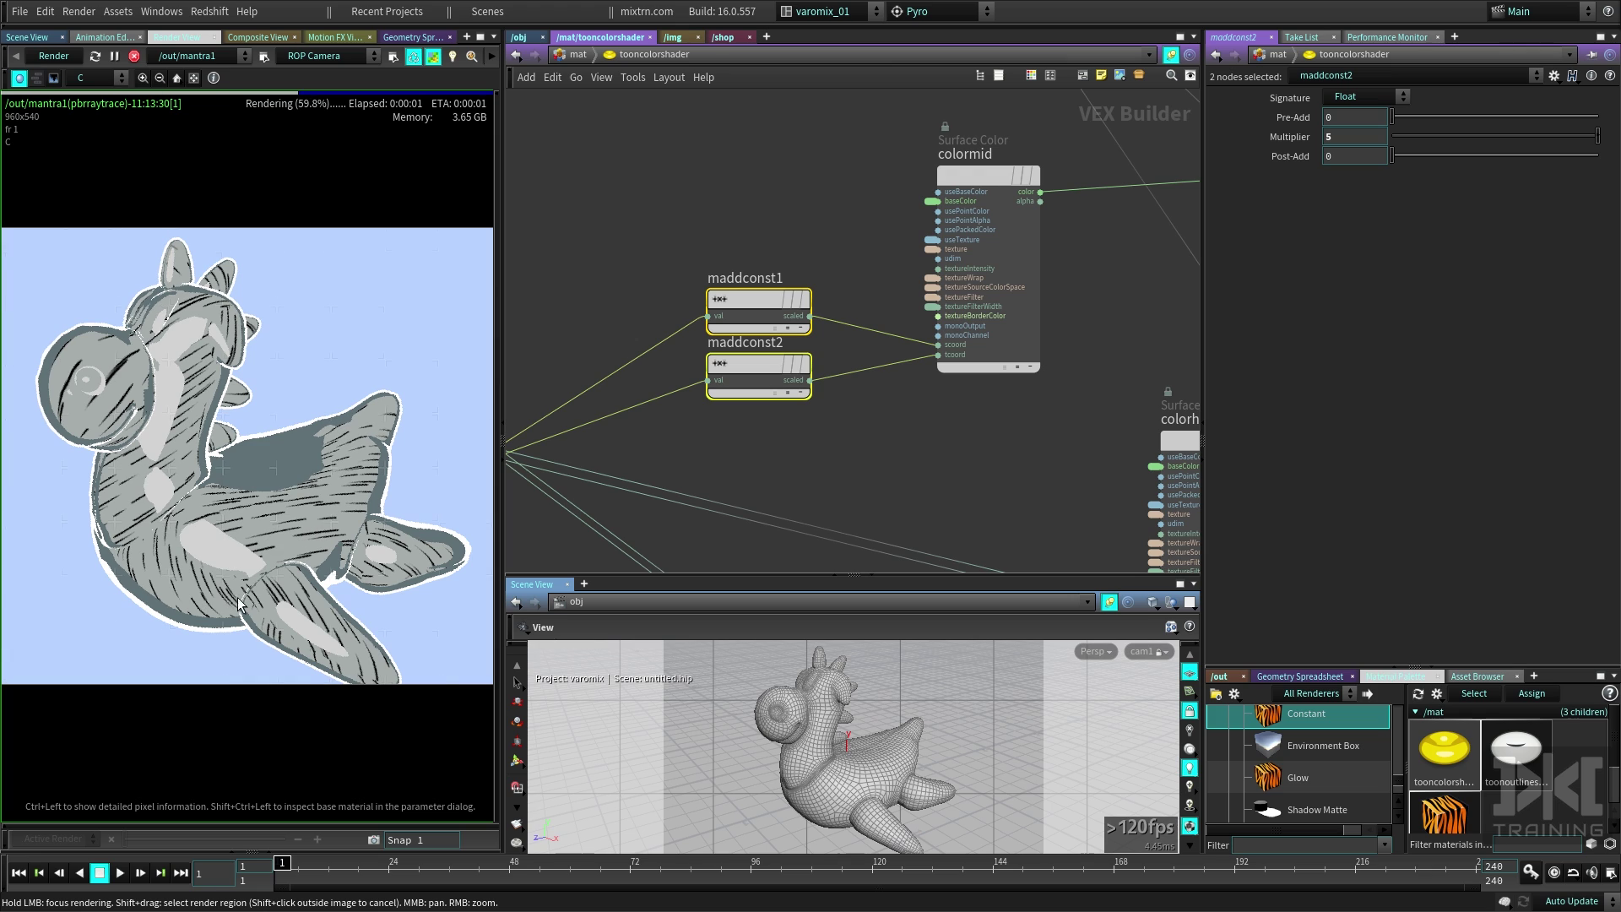
left_click_drag(1338, 138, 1226, 152)
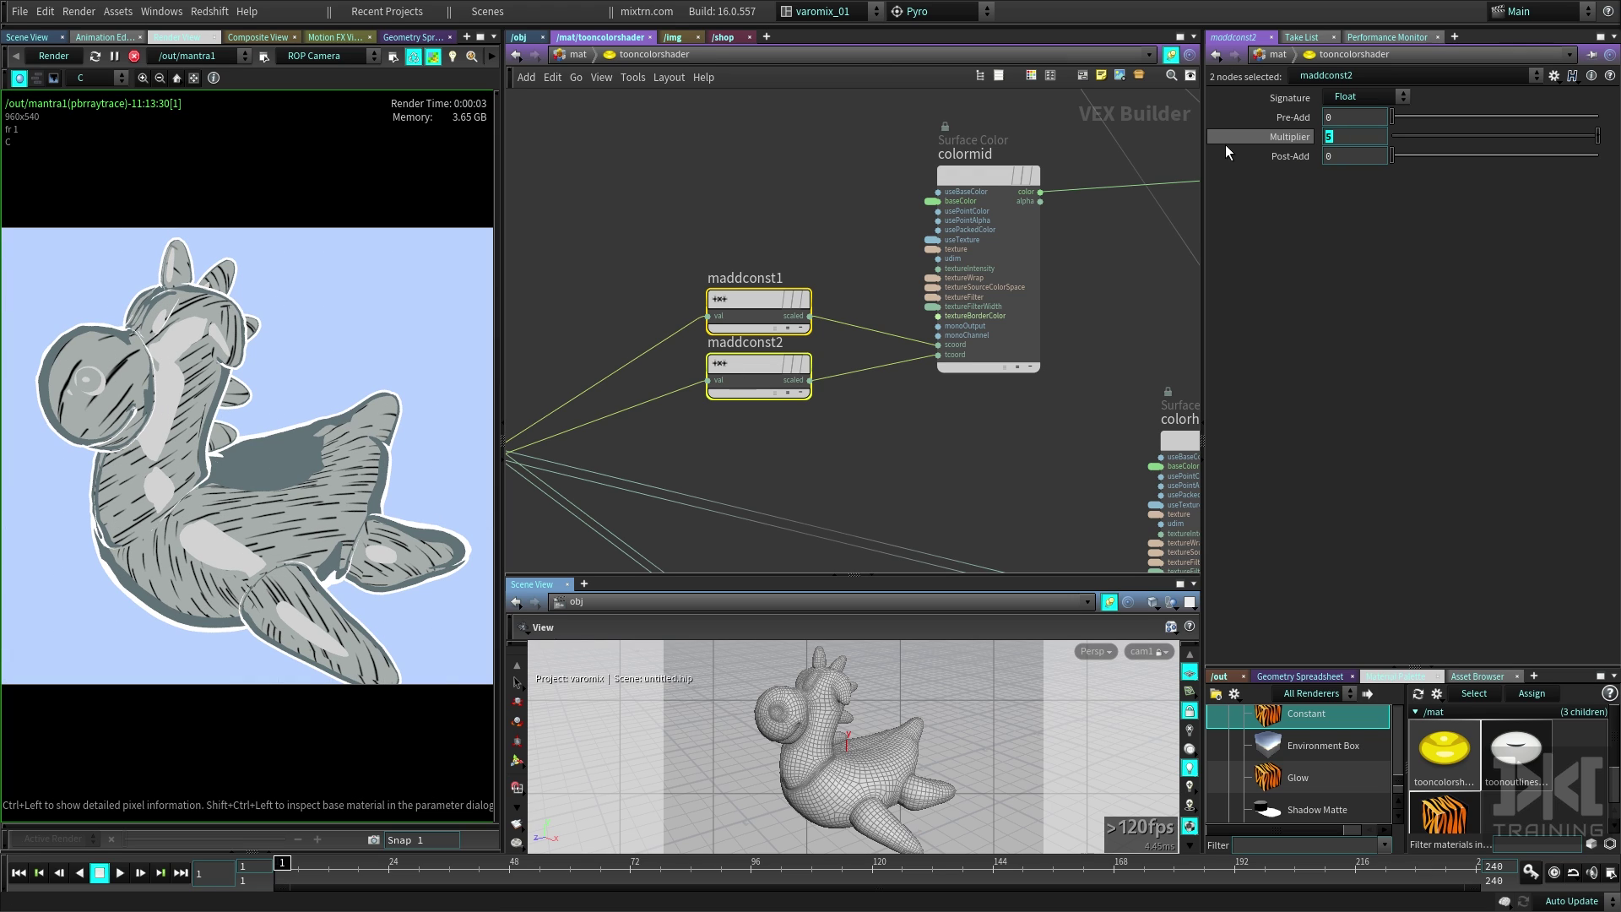
type("10")
key("Return")
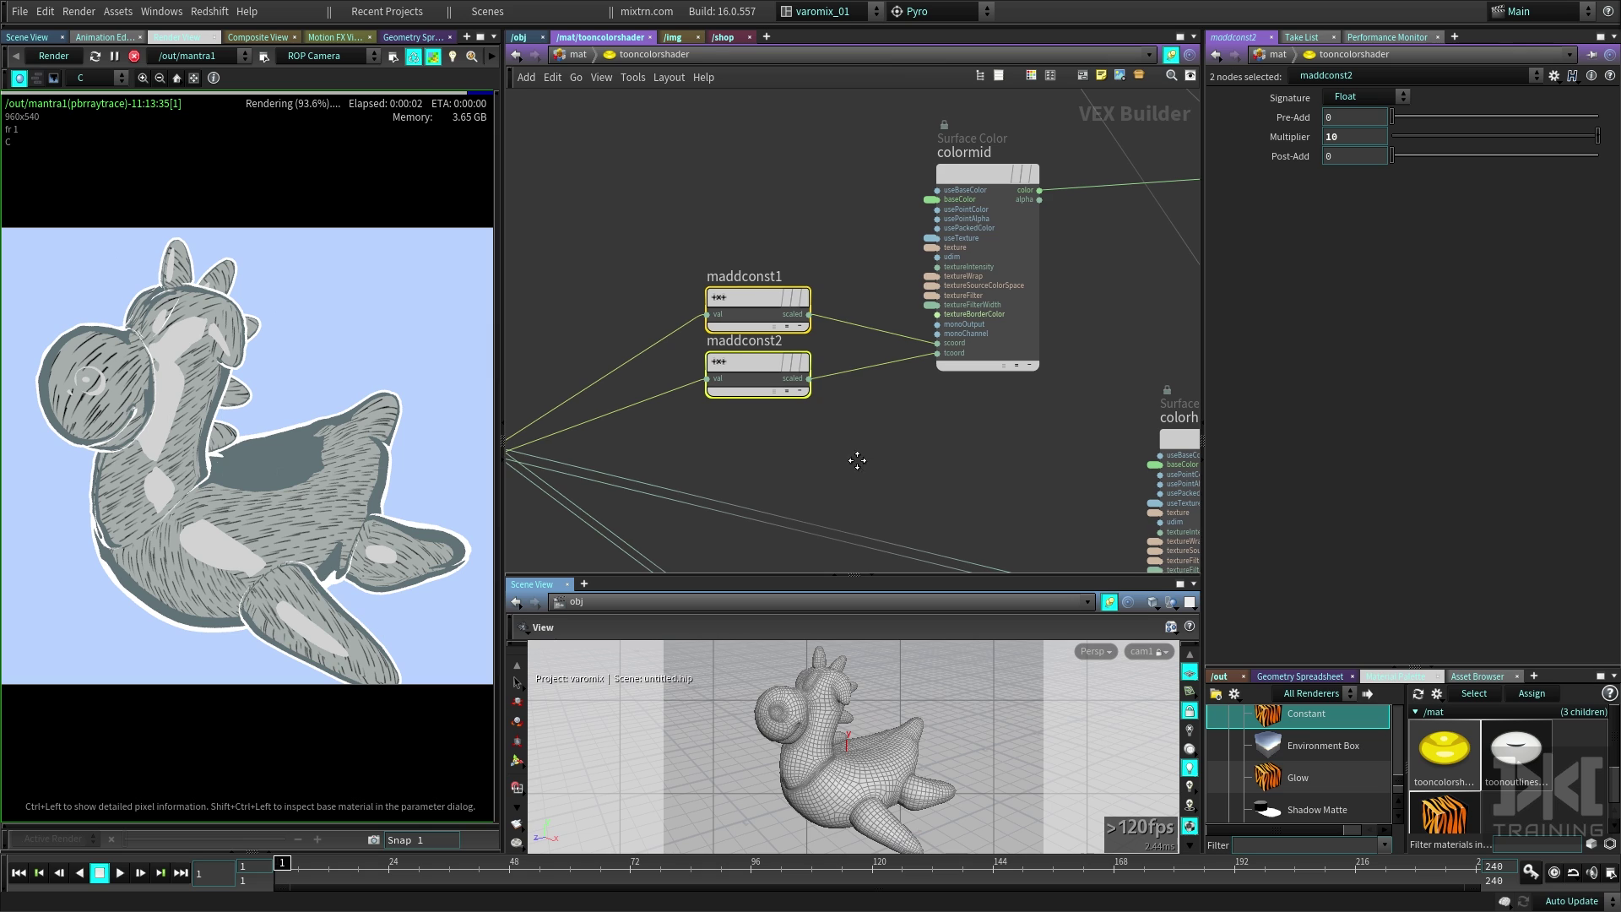
- Insert a Multiply Add Constant node on the wire from uvcoords1 to colorlow's scoord input
middle_click_drag(853, 459, 731, 314)
left_click_drag(734, 334, 696, 190)
middle_click_drag(907, 311, 748, 164)
middle_click_drag(831, 439, 895, 256)
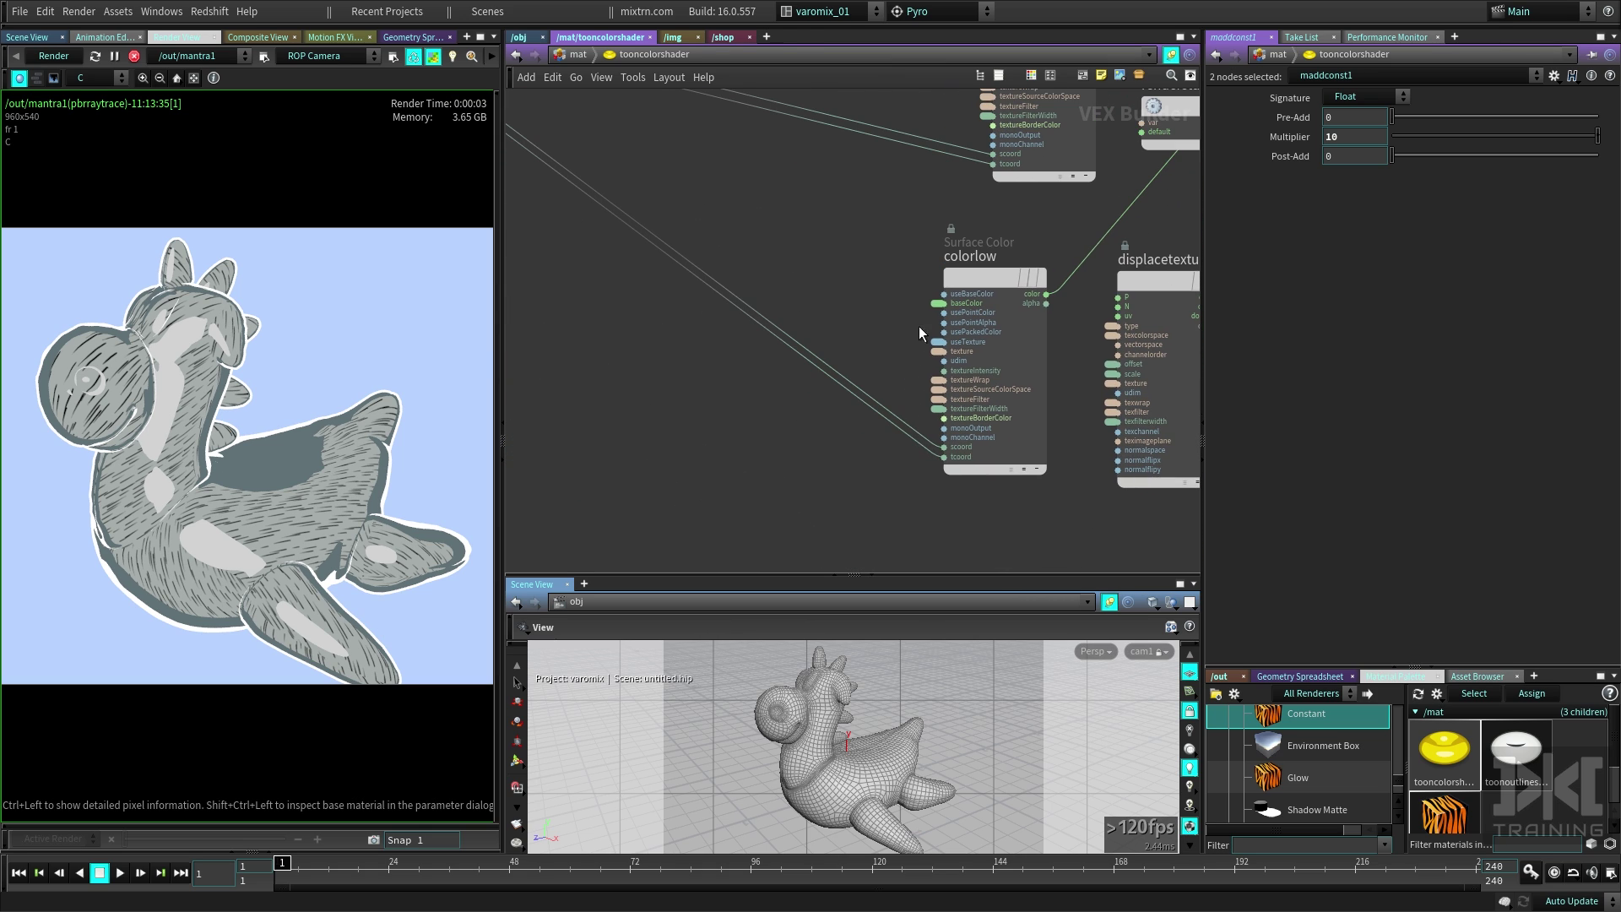
left_click(724, 455)
key("Tab")
left_click(751, 867)
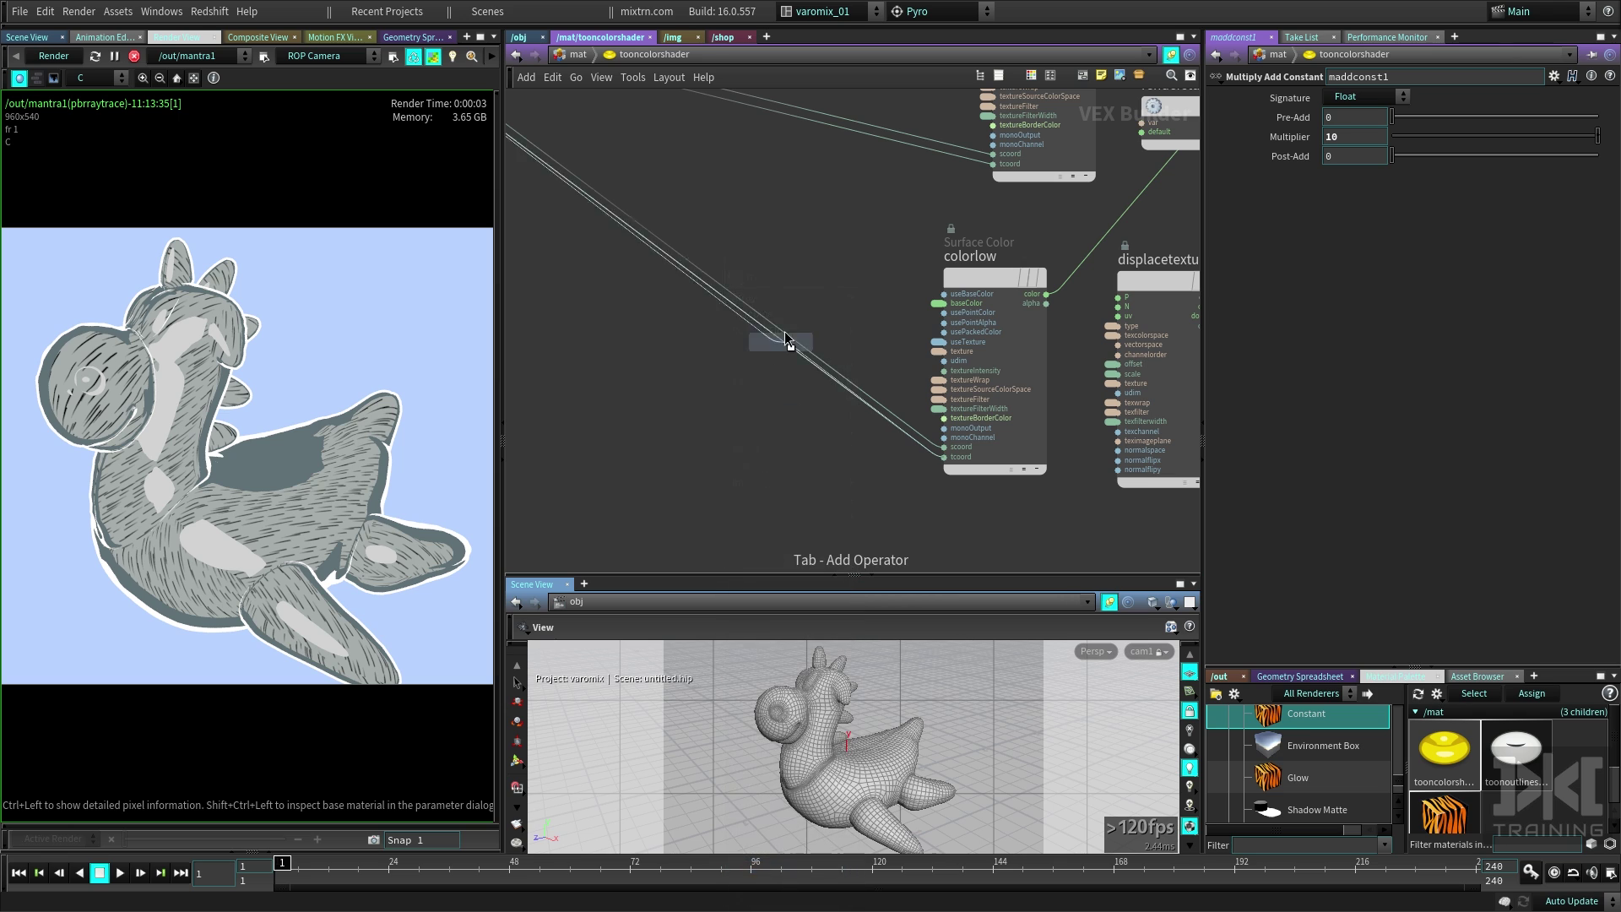
left_click(791, 339)
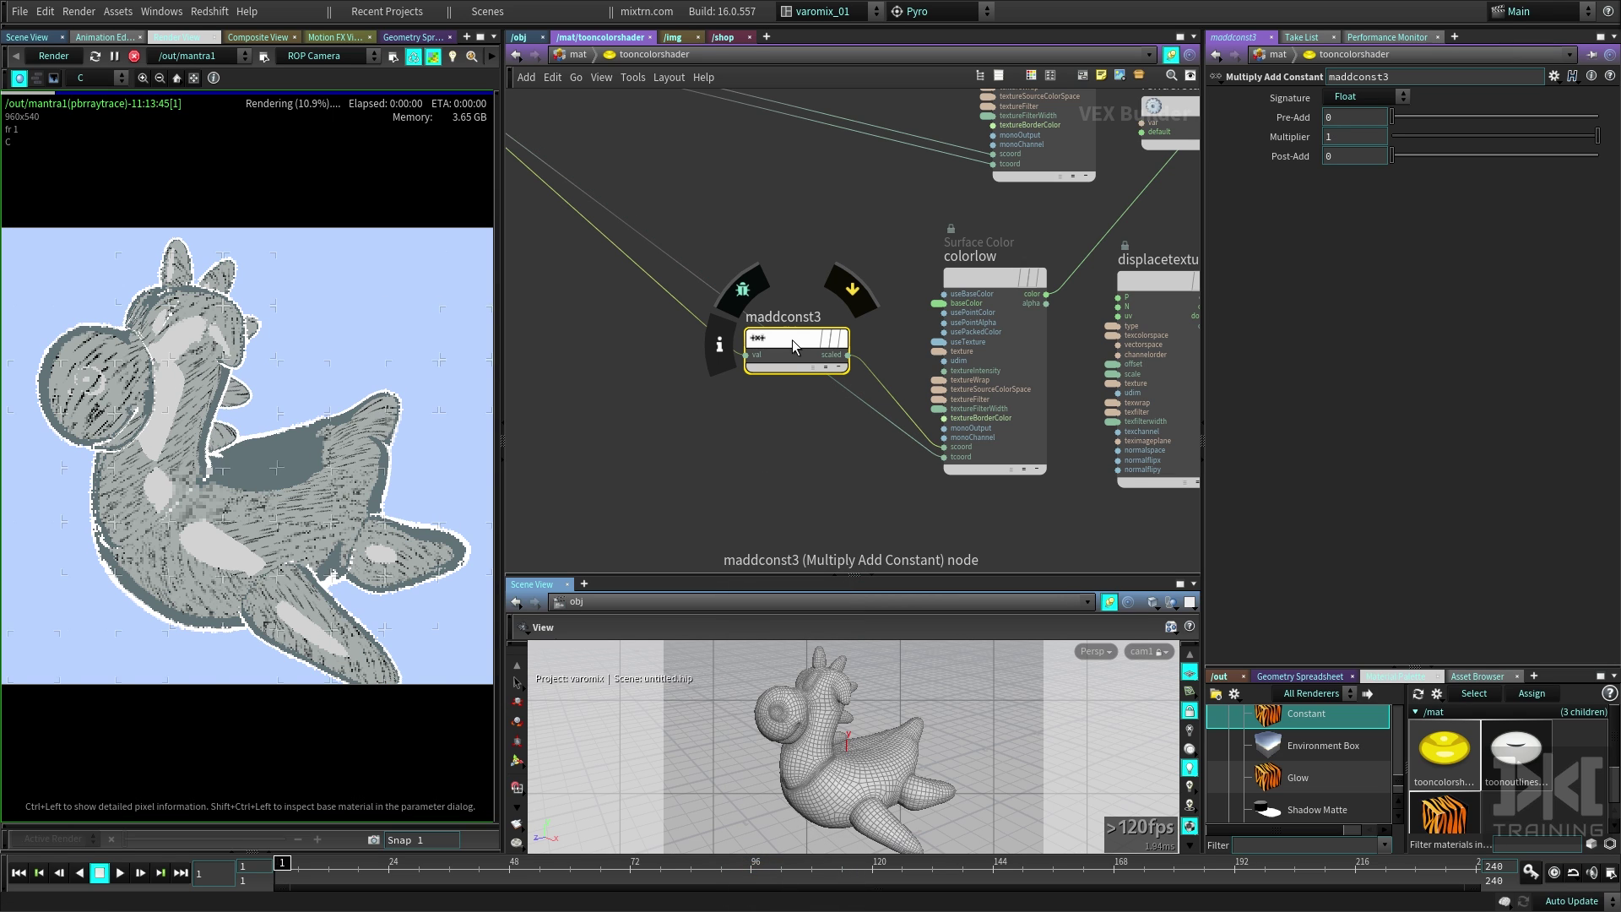
- Duplicate the new Multiply Add Constant node onto colorlow's tcoord wire and set the Multiplier of both nodes to 5
left_click_drag(791, 339, 786, 410, "alt")
left_click_drag(759, 545, 802, 341)
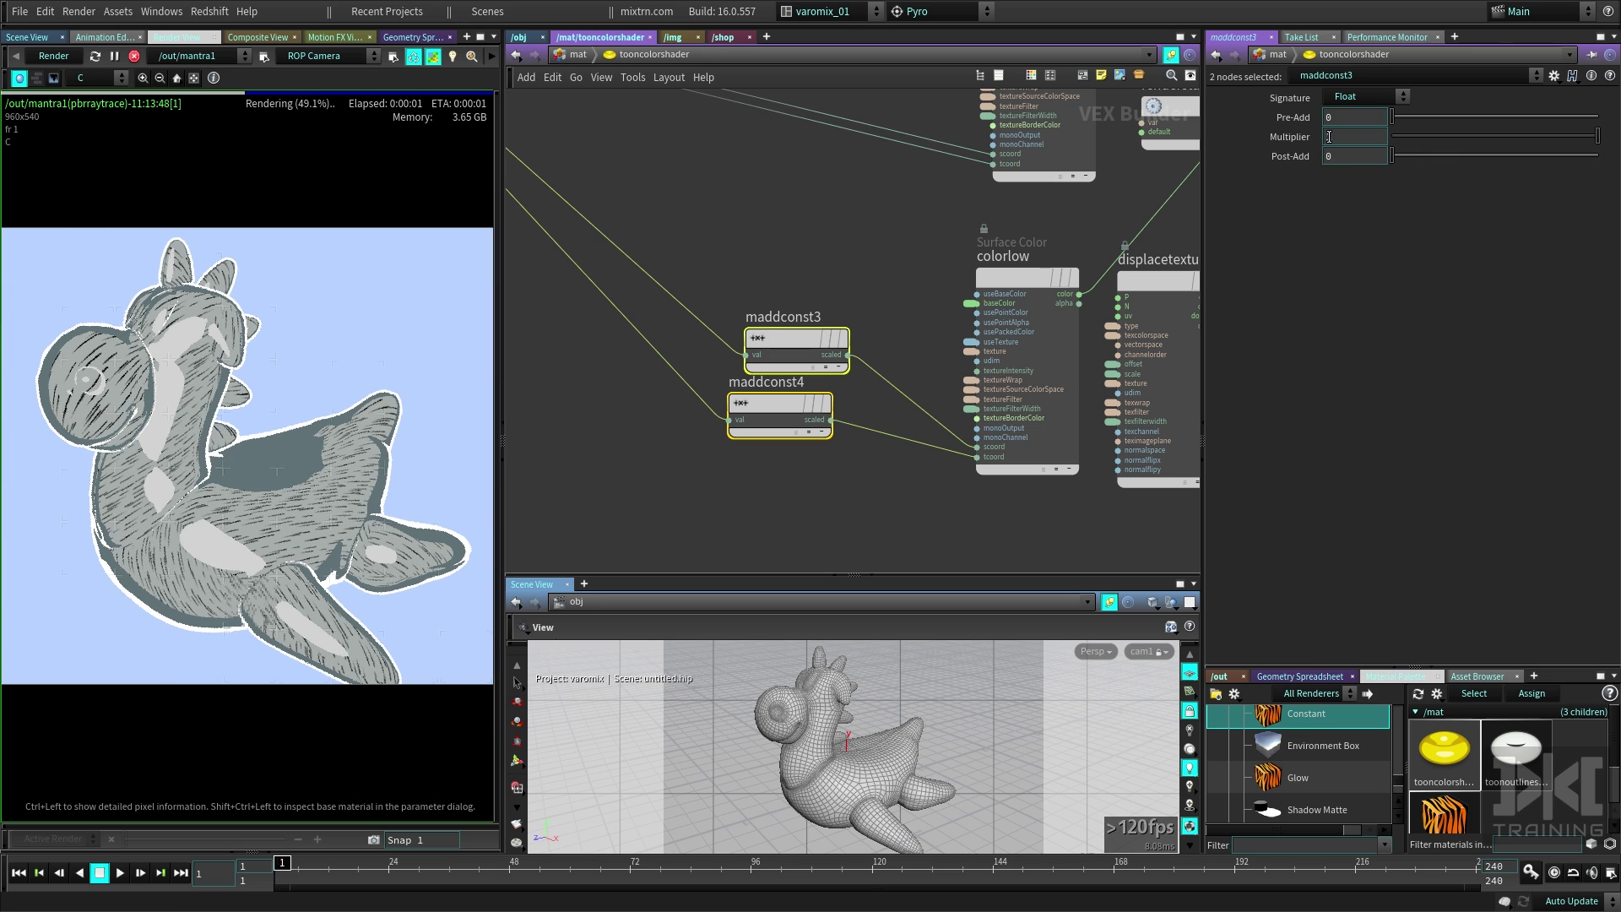
type("5")
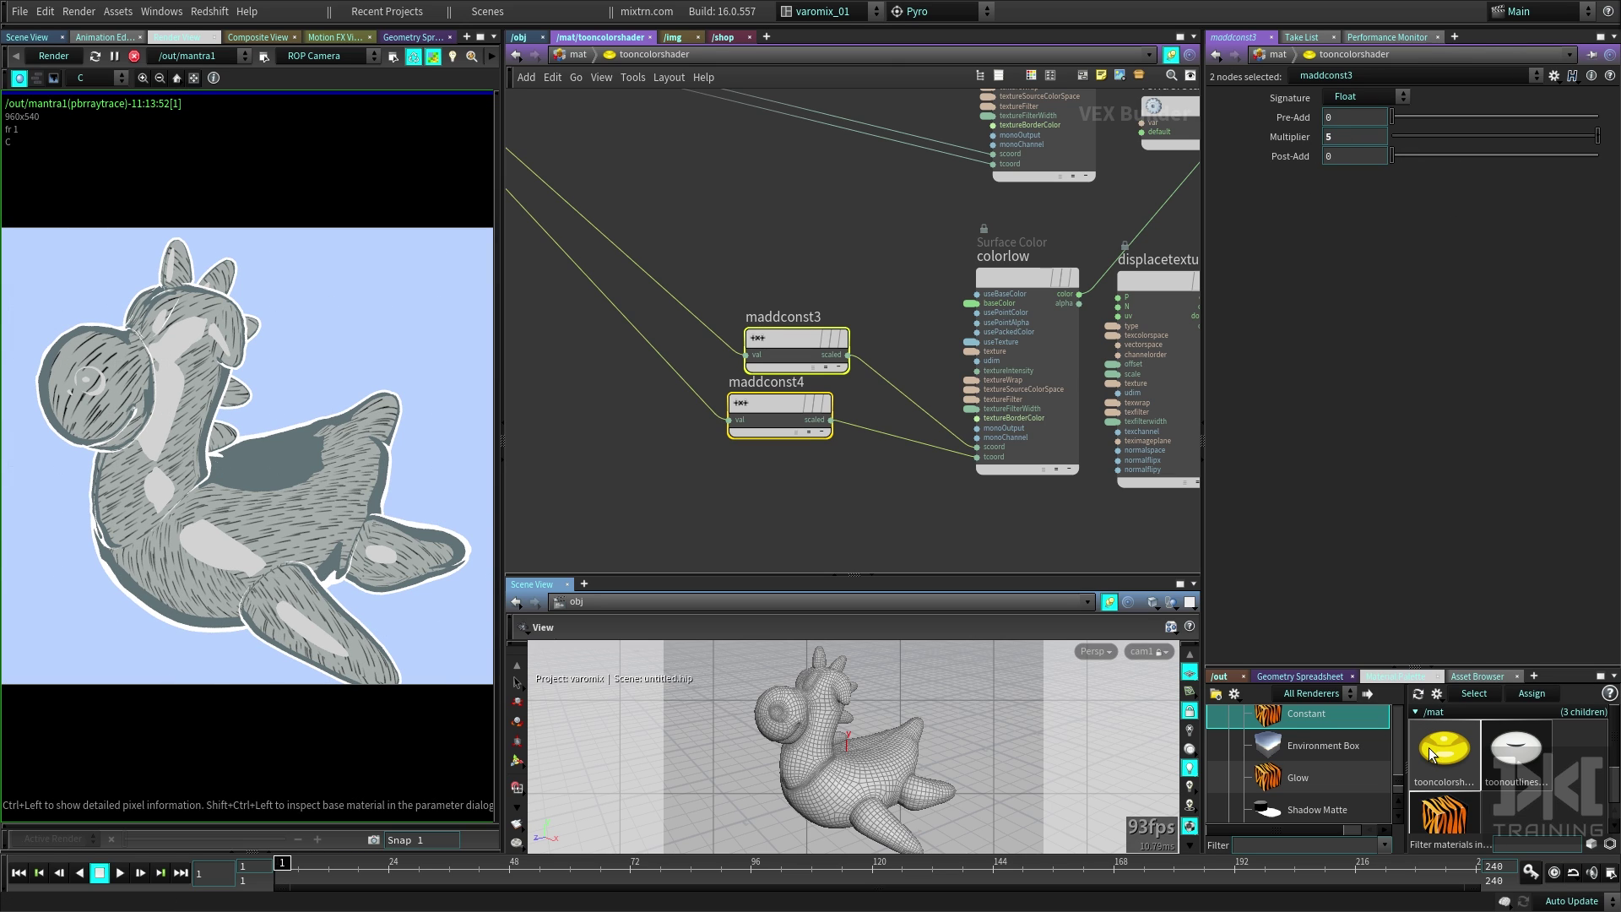
- Set the Low Color texture of tooncolorshader to $JOB/tex/crosshatching/stripes3.png
left_click(1432, 754)
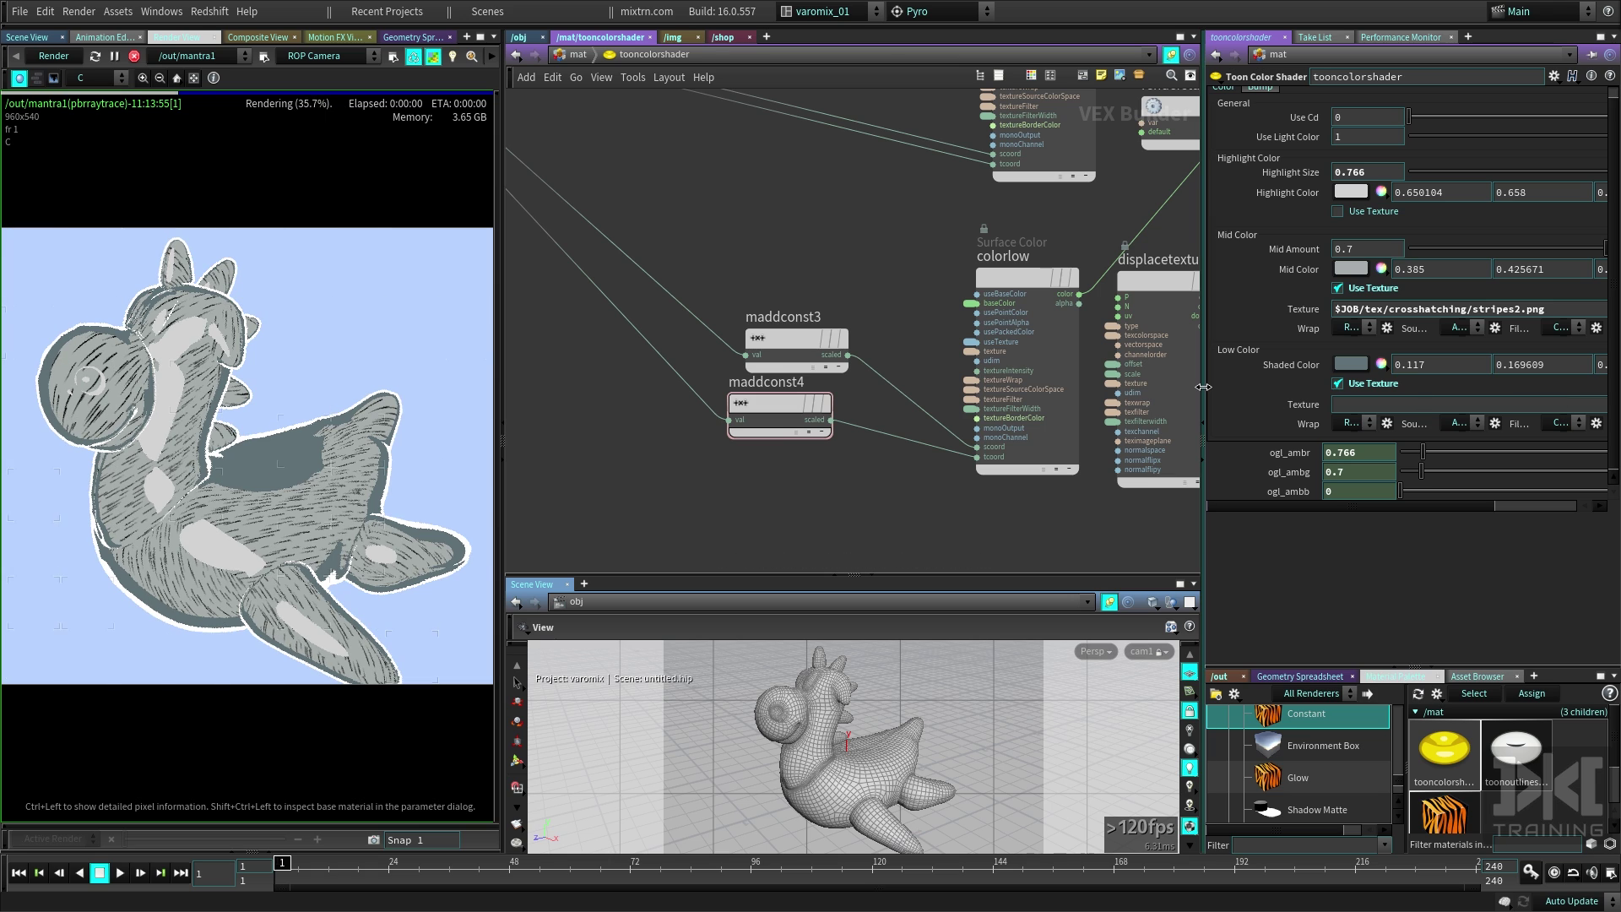
left_click_drag(1082, 380, 1070, 381)
left_click(1583, 415)
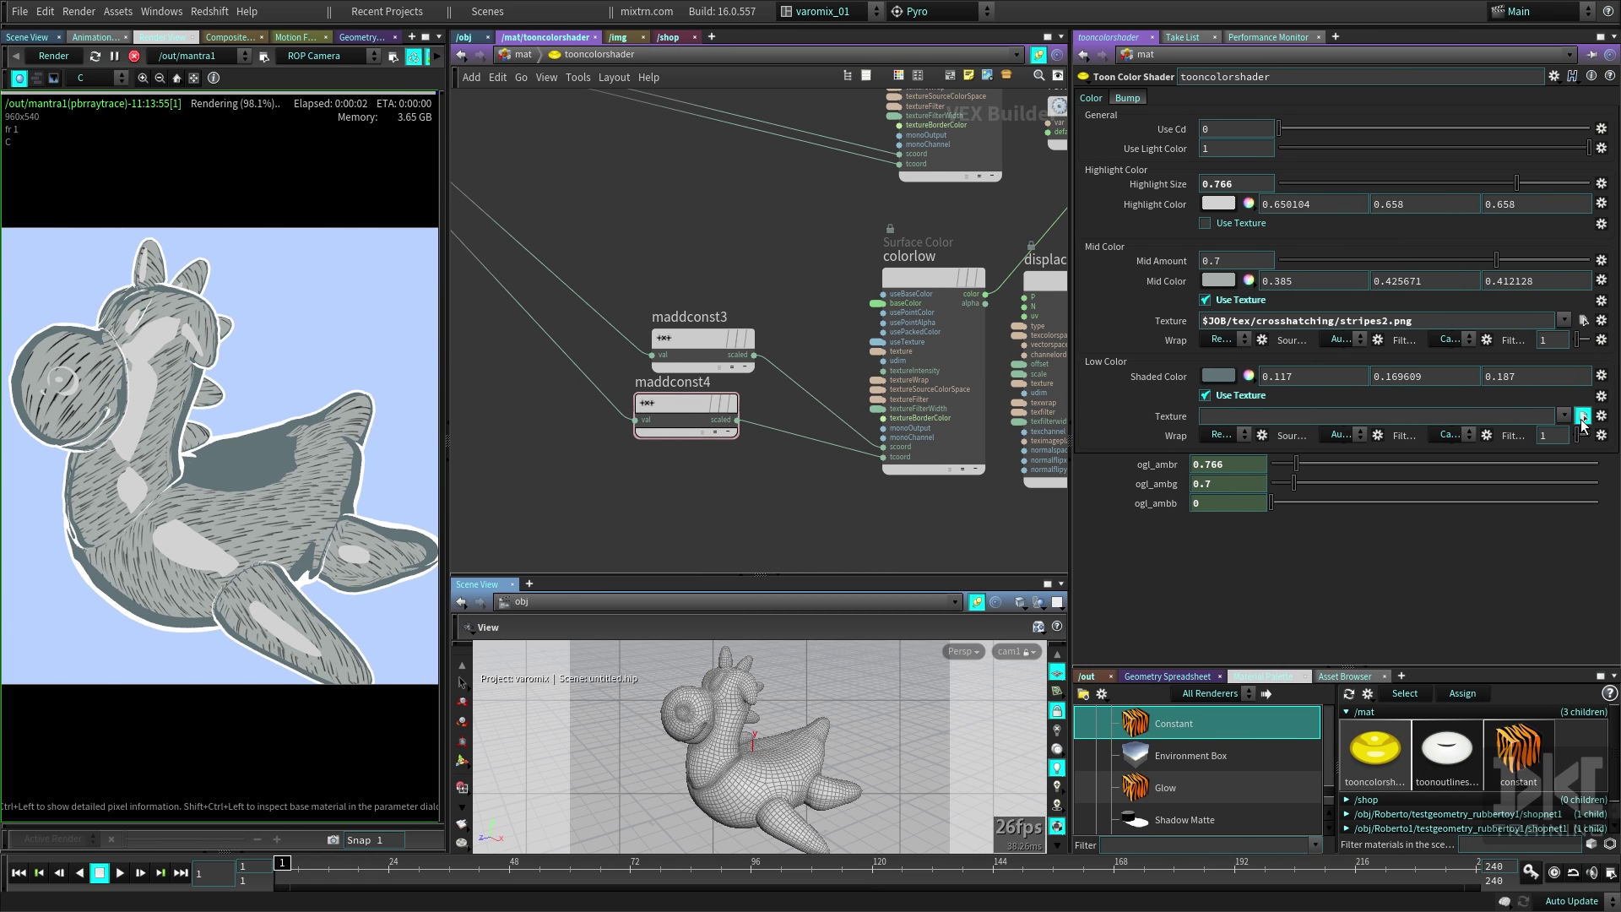
double_click(1128, 439)
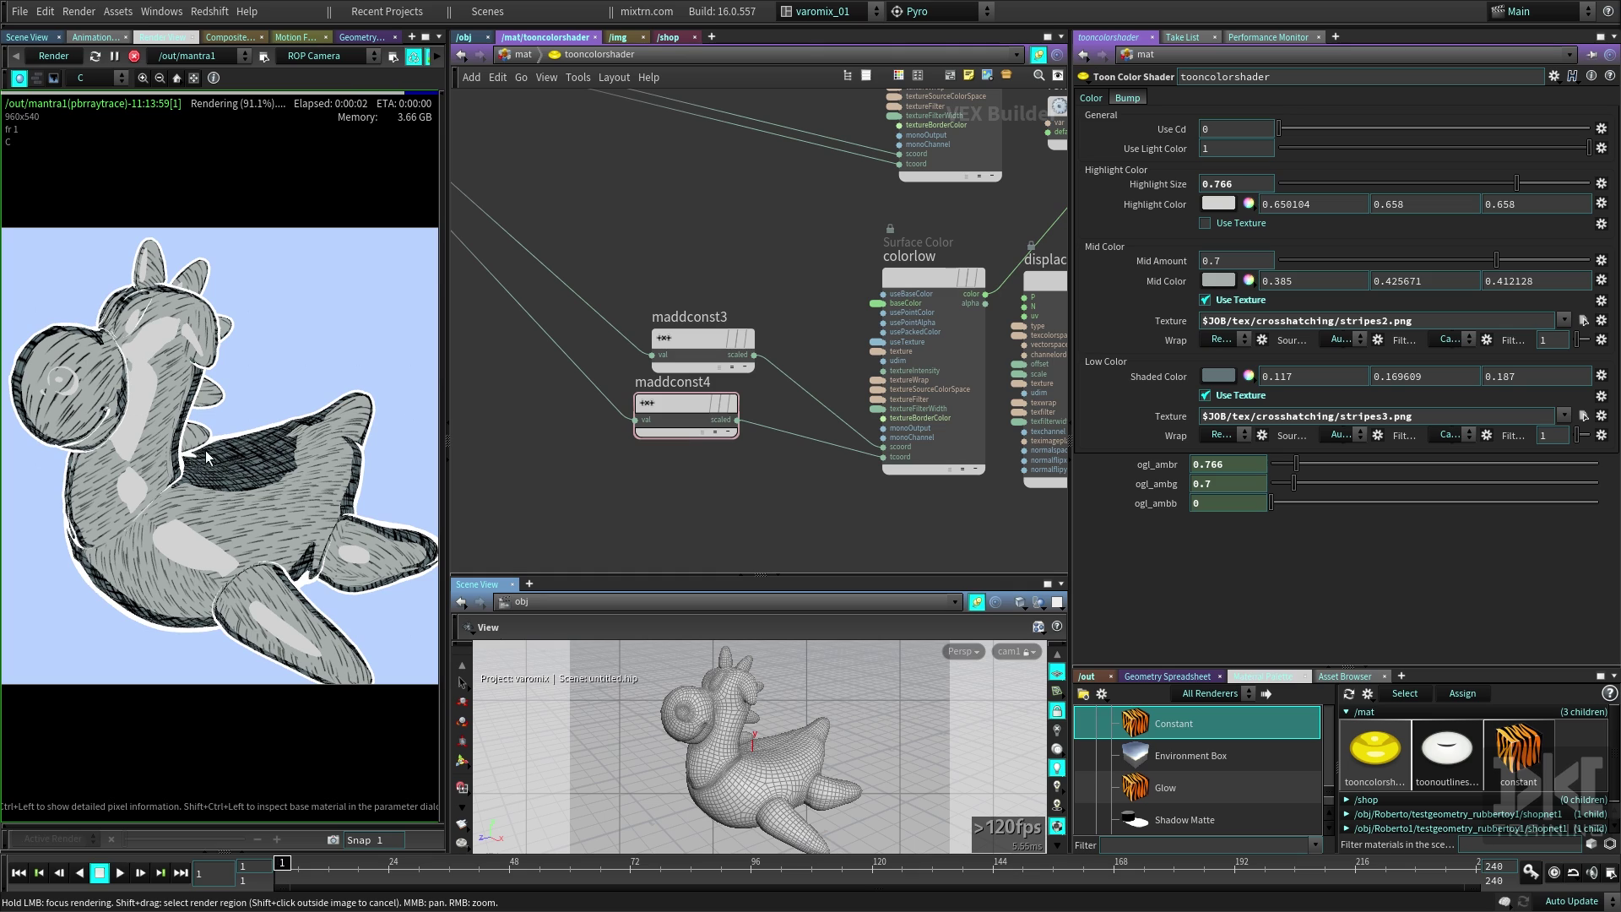
- Set the Multiplier of both Multiply Add Constant nodes feeding colorlow to 6, and widen the network pane
middle_click_drag(784, 495, 888, 471)
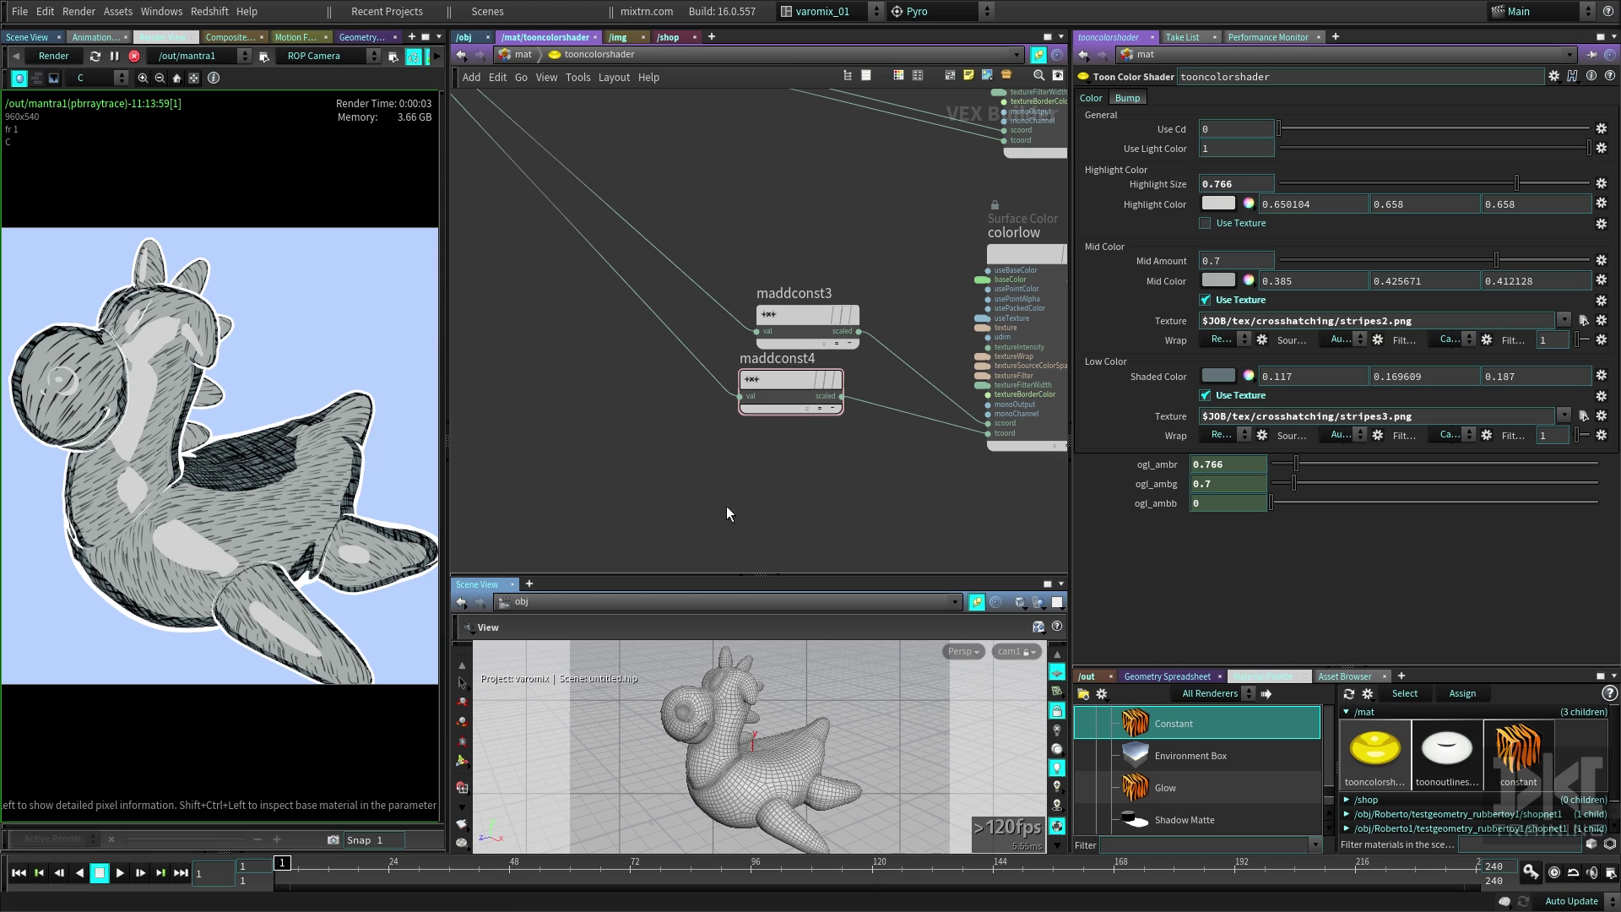
left_click(809, 379)
left_click(836, 316, "shift")
left_click_drag(1216, 137, 1100, 144)
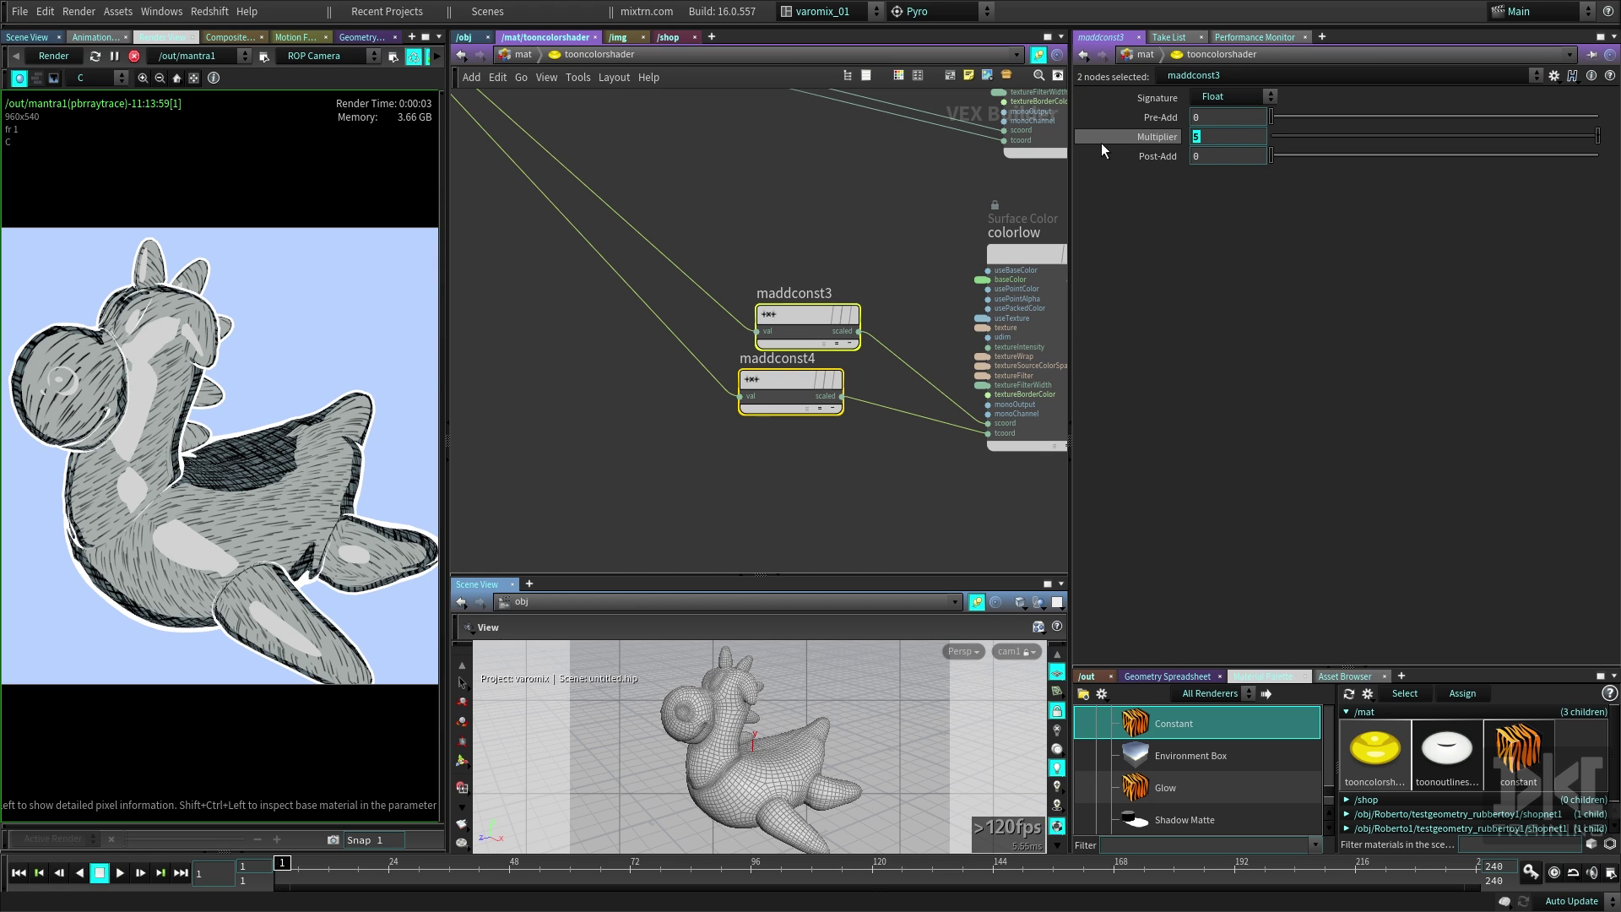
type("6")
key("Return")
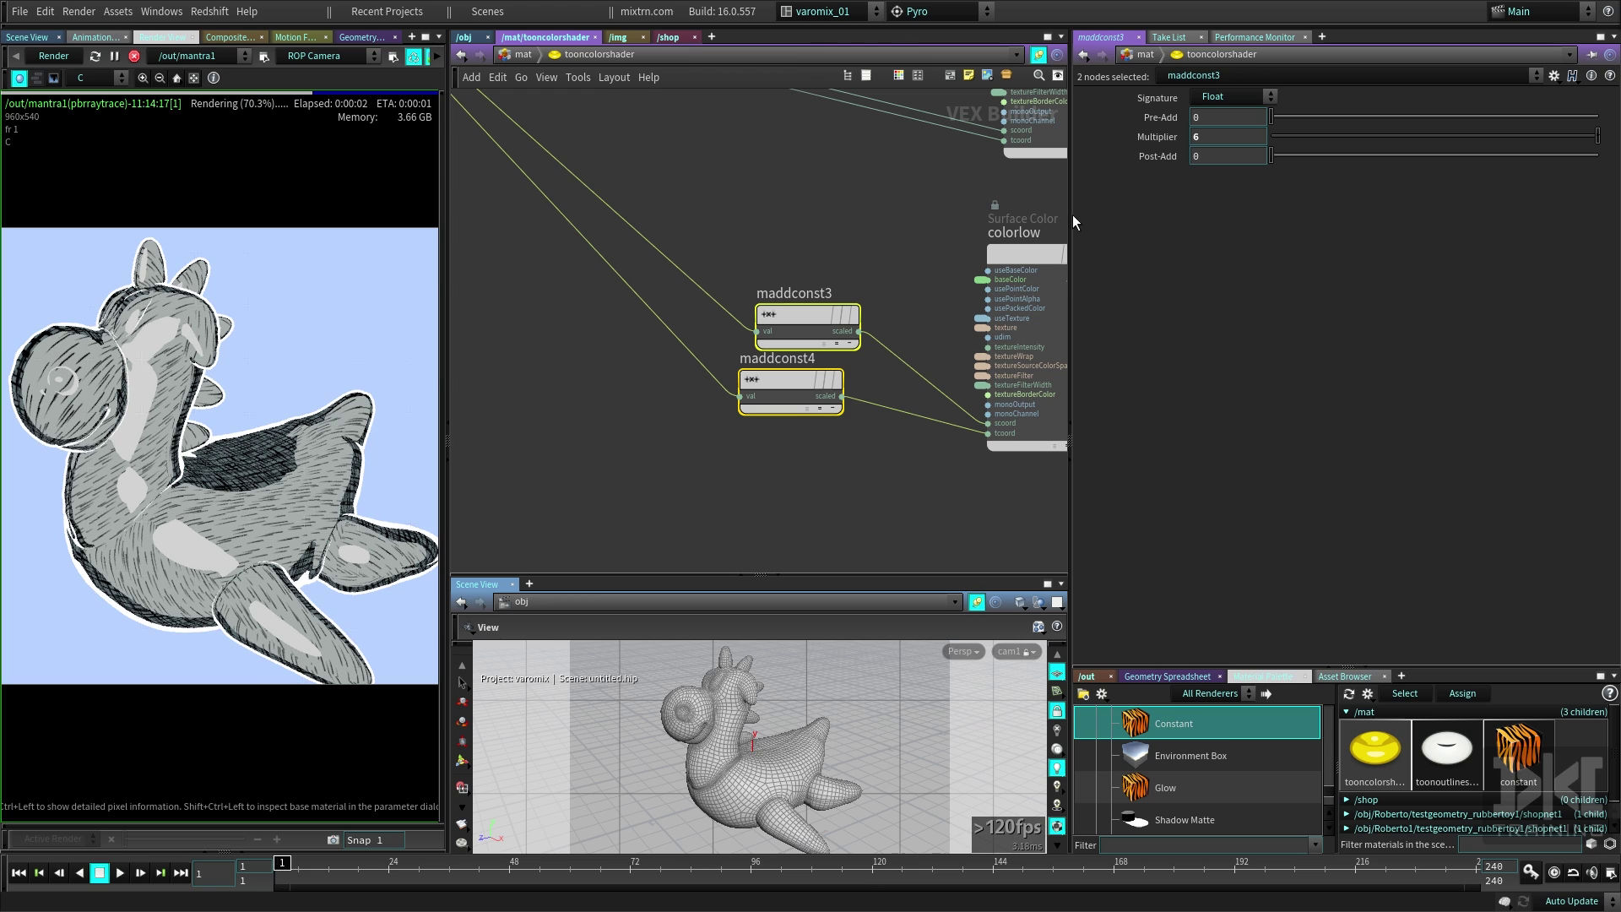
left_click_drag(1070, 215, 1202, 215)
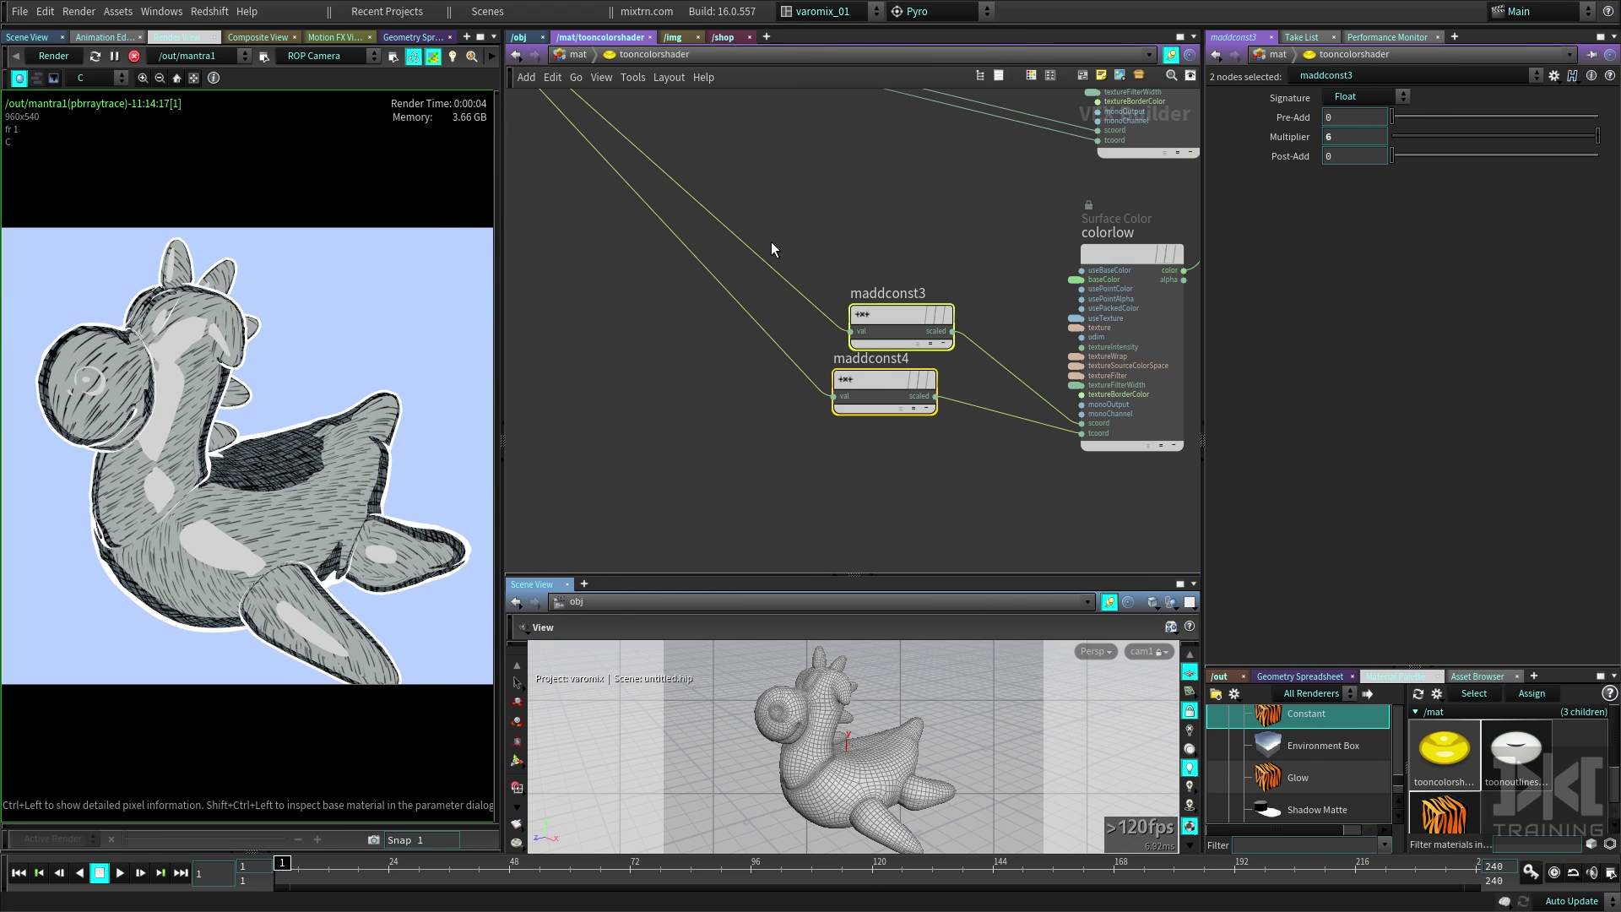
- Inside Roberto, append a displayed Color node to testgeometry_rubbertoy1 and set its color to R 0, G 0.439, B 1
key("h")
key("u")
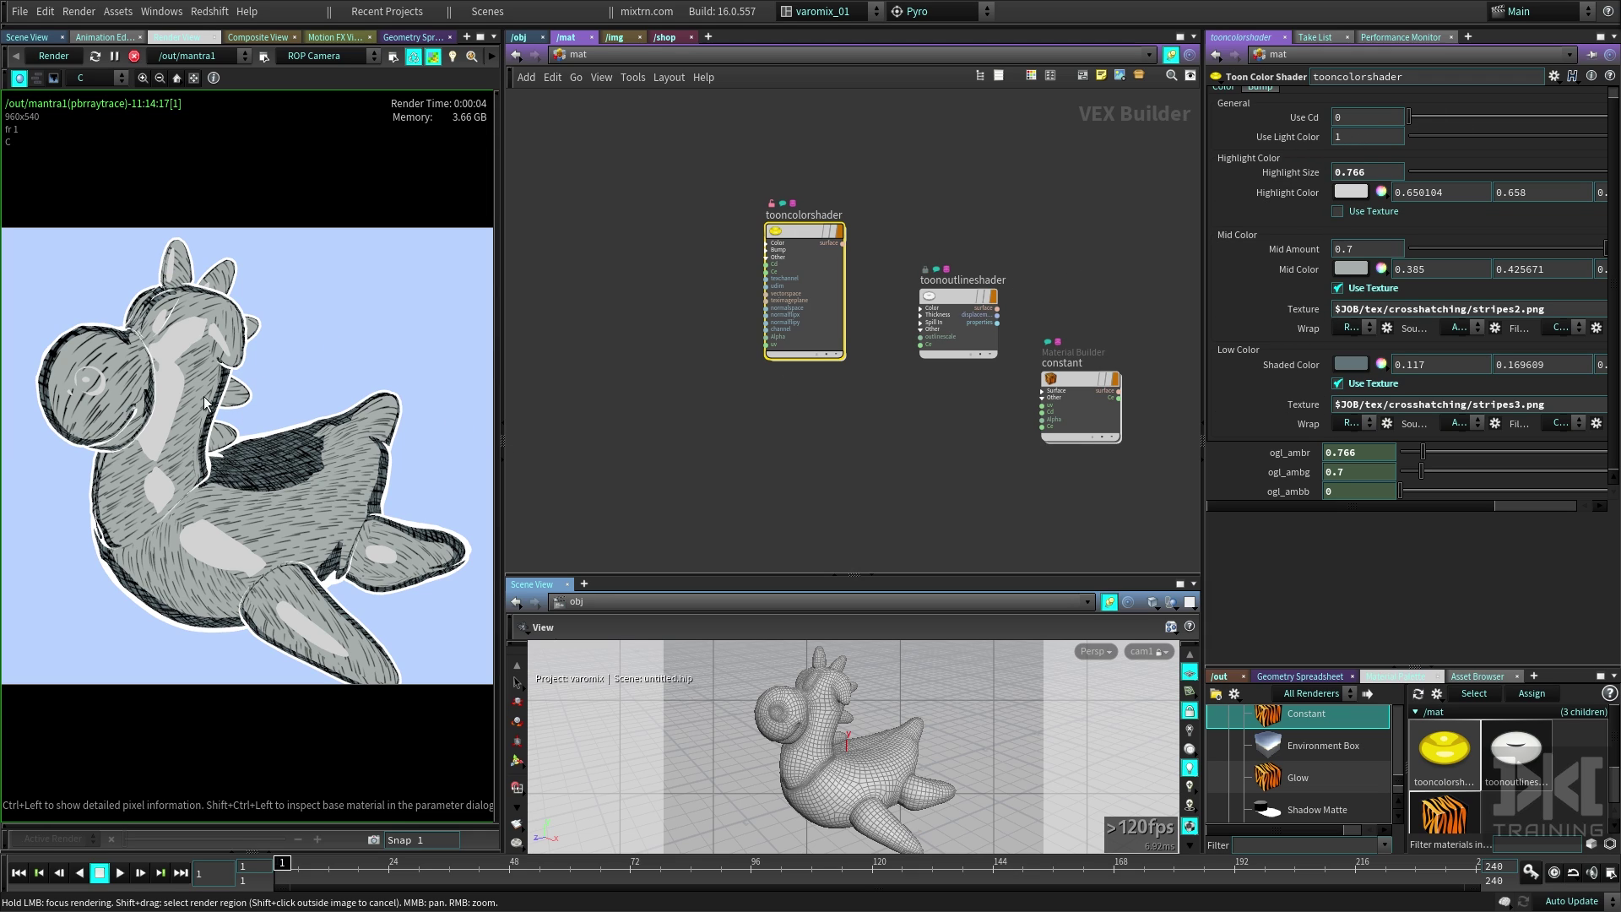
key("u")
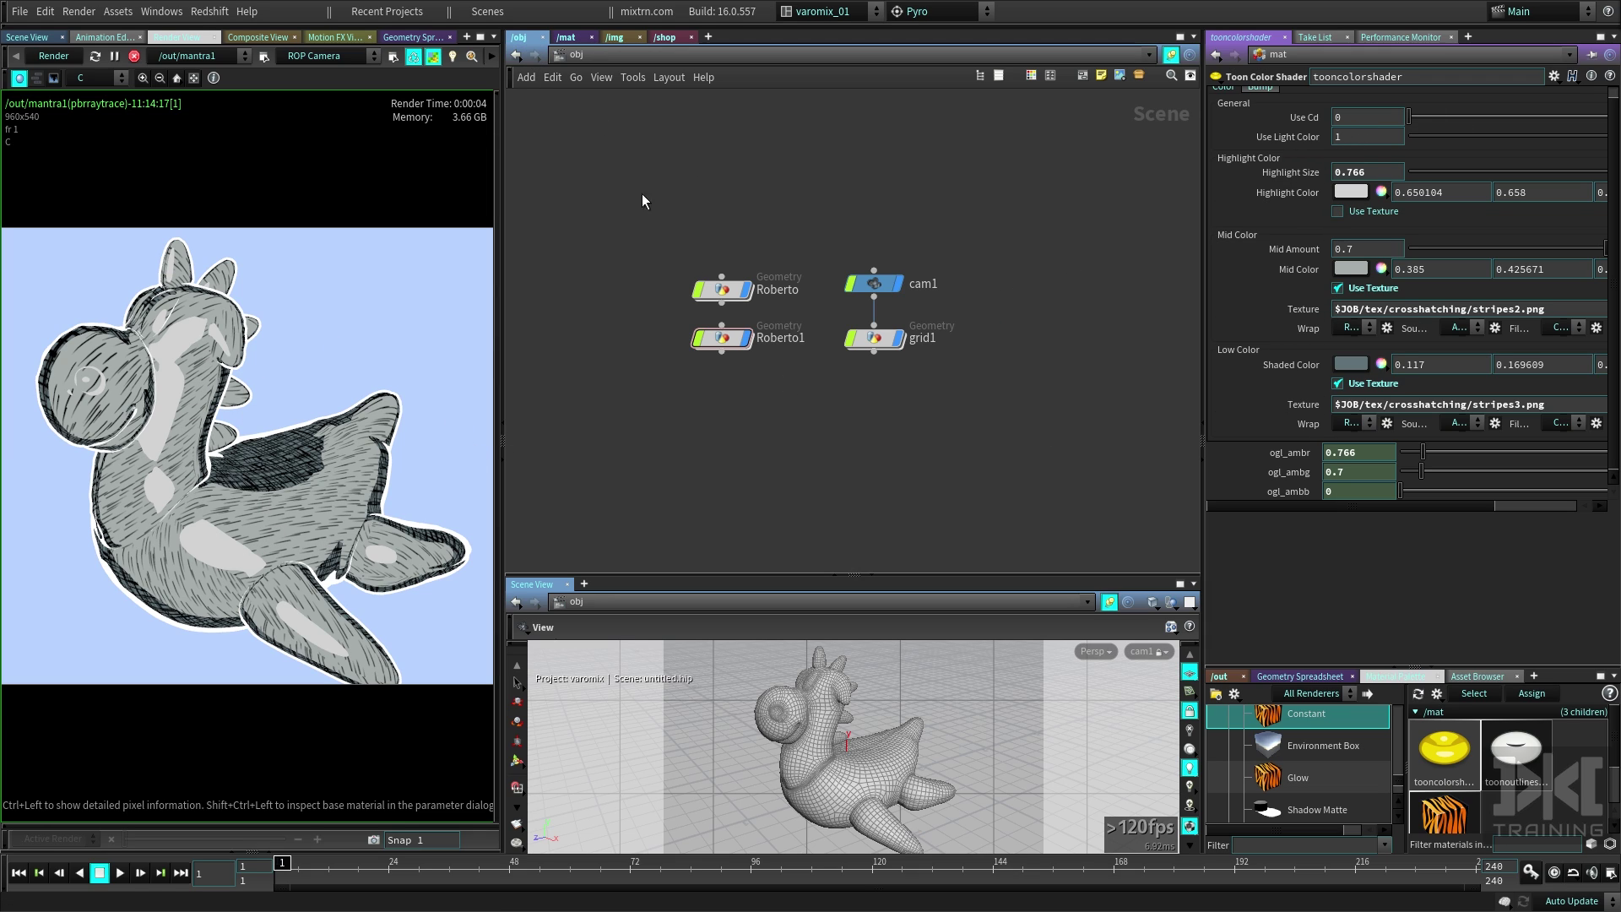
double_click(721, 290)
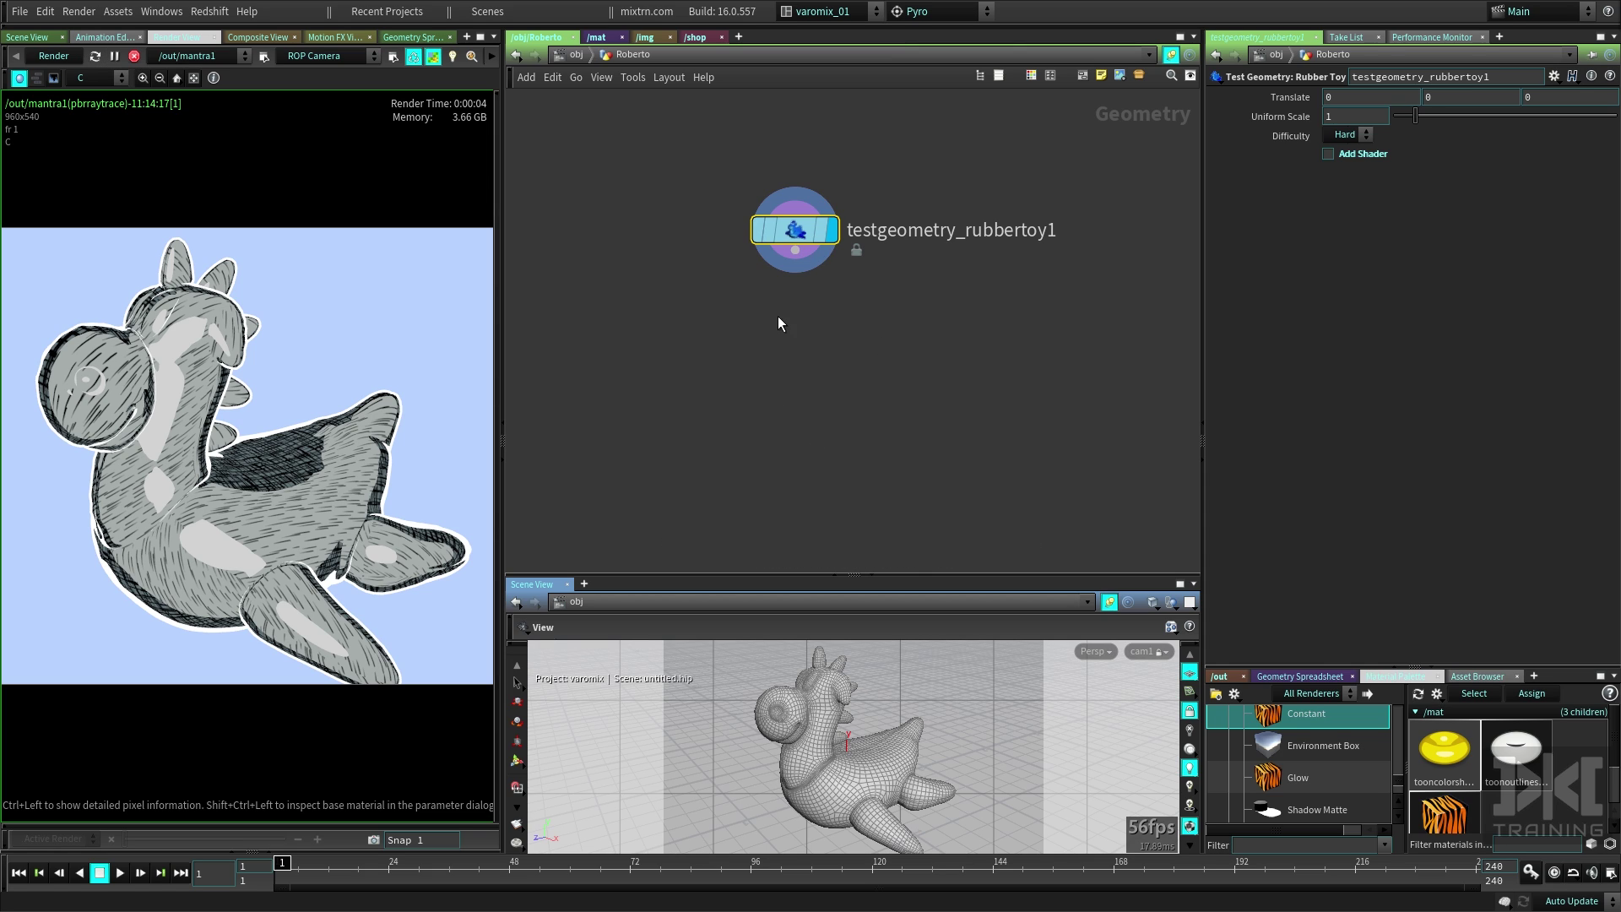
key("Tab")
type("co")
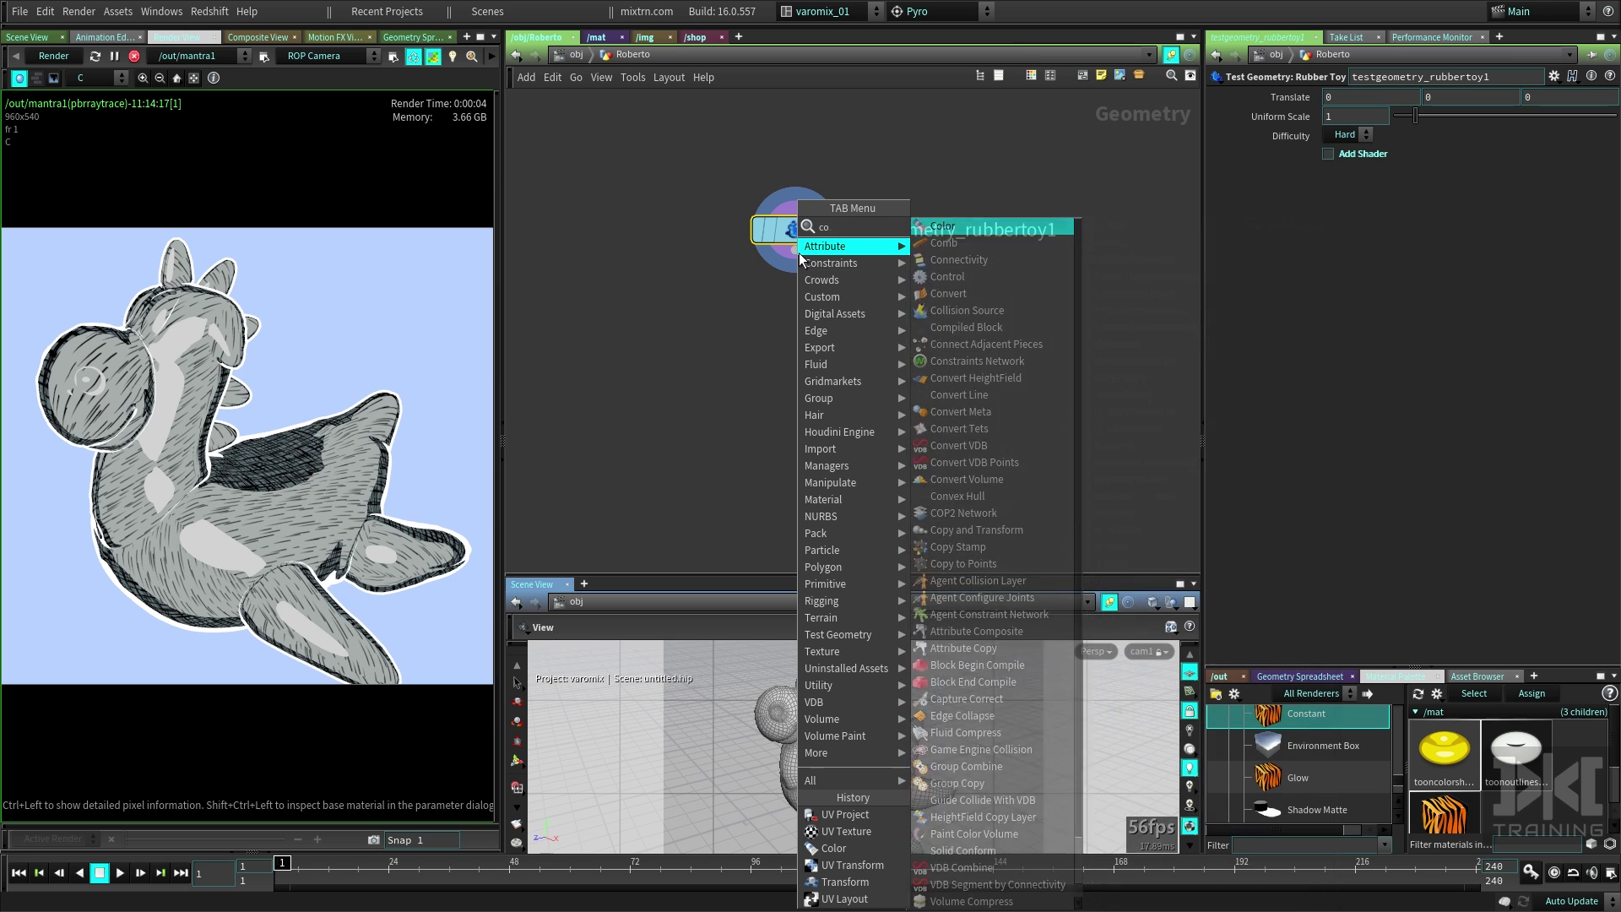
type("lo")
left_click(929, 227)
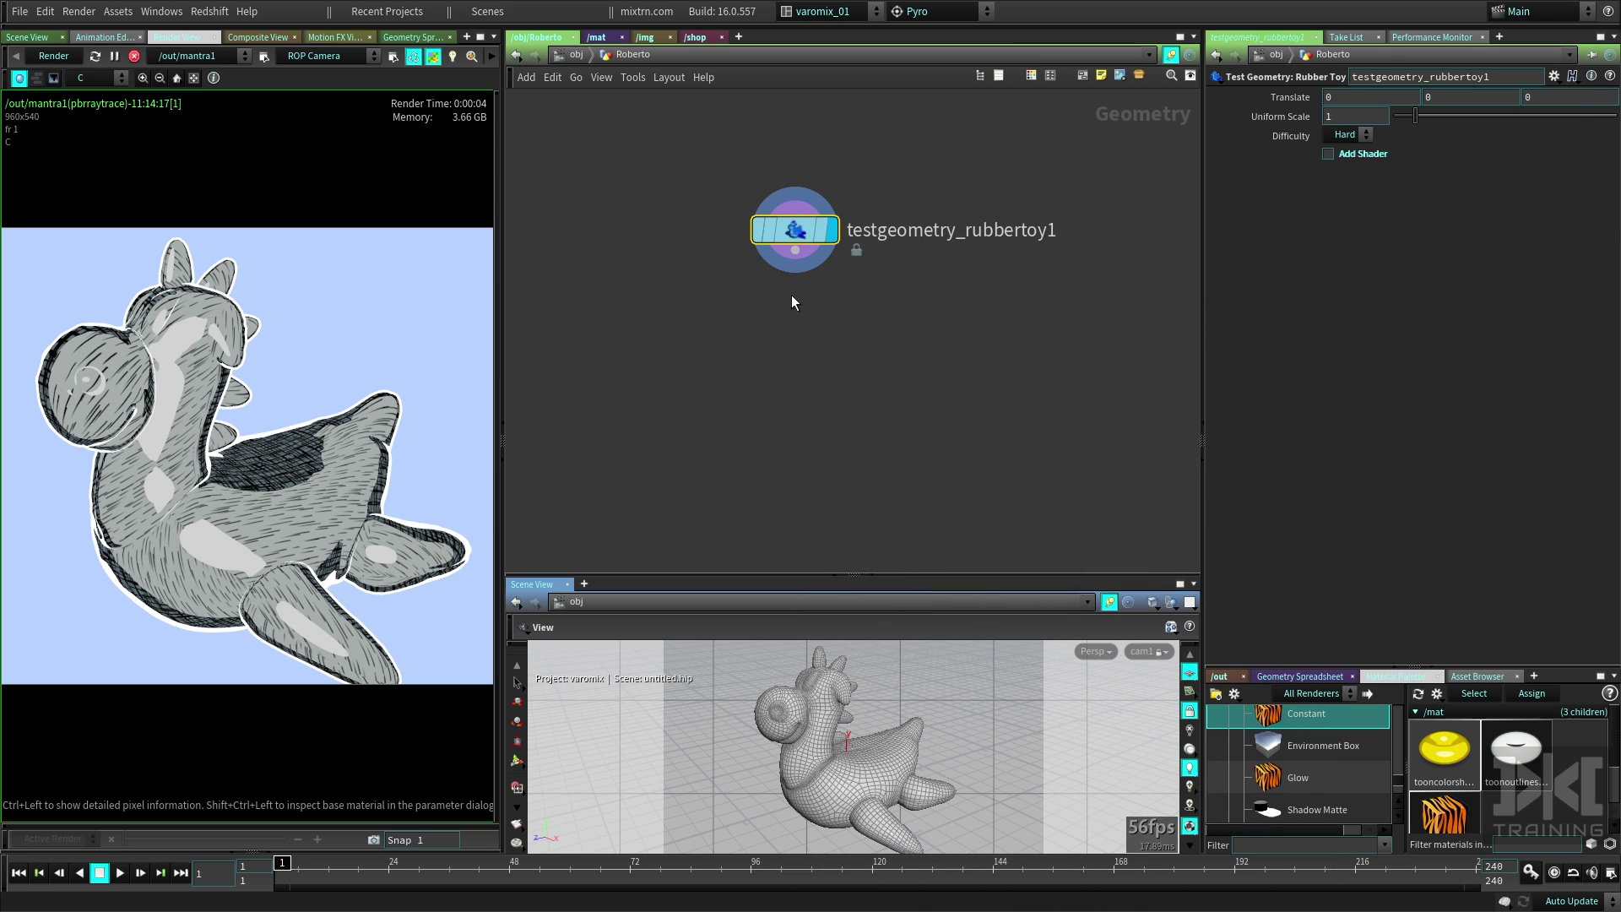
left_click(795, 313)
left_click(833, 315)
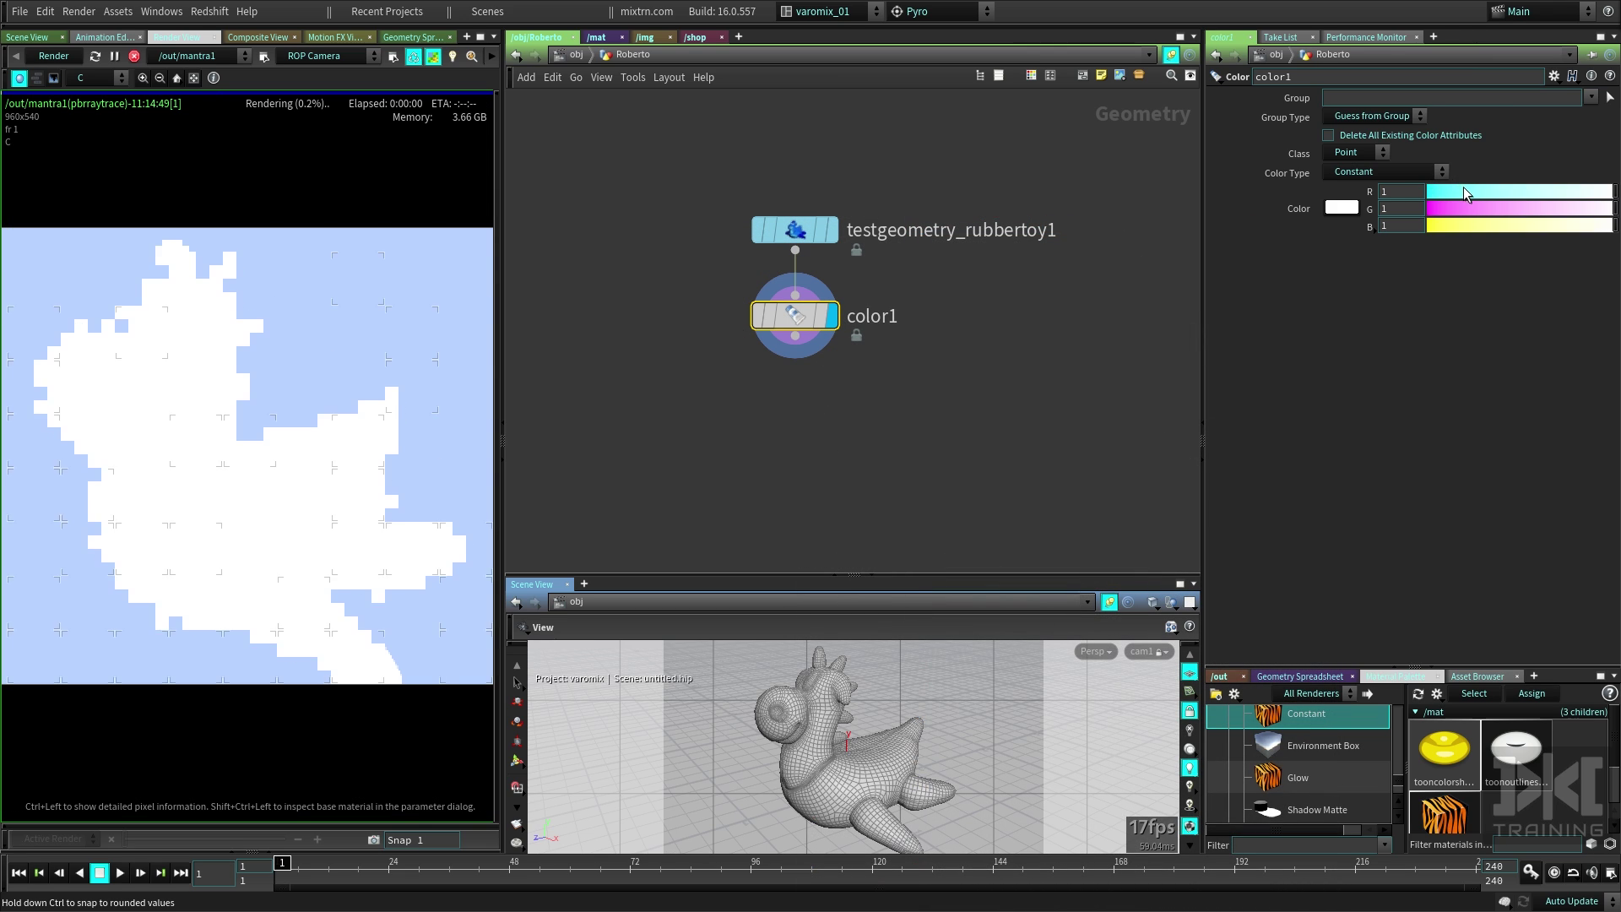
left_click_drag(1464, 190, 1511, 207)
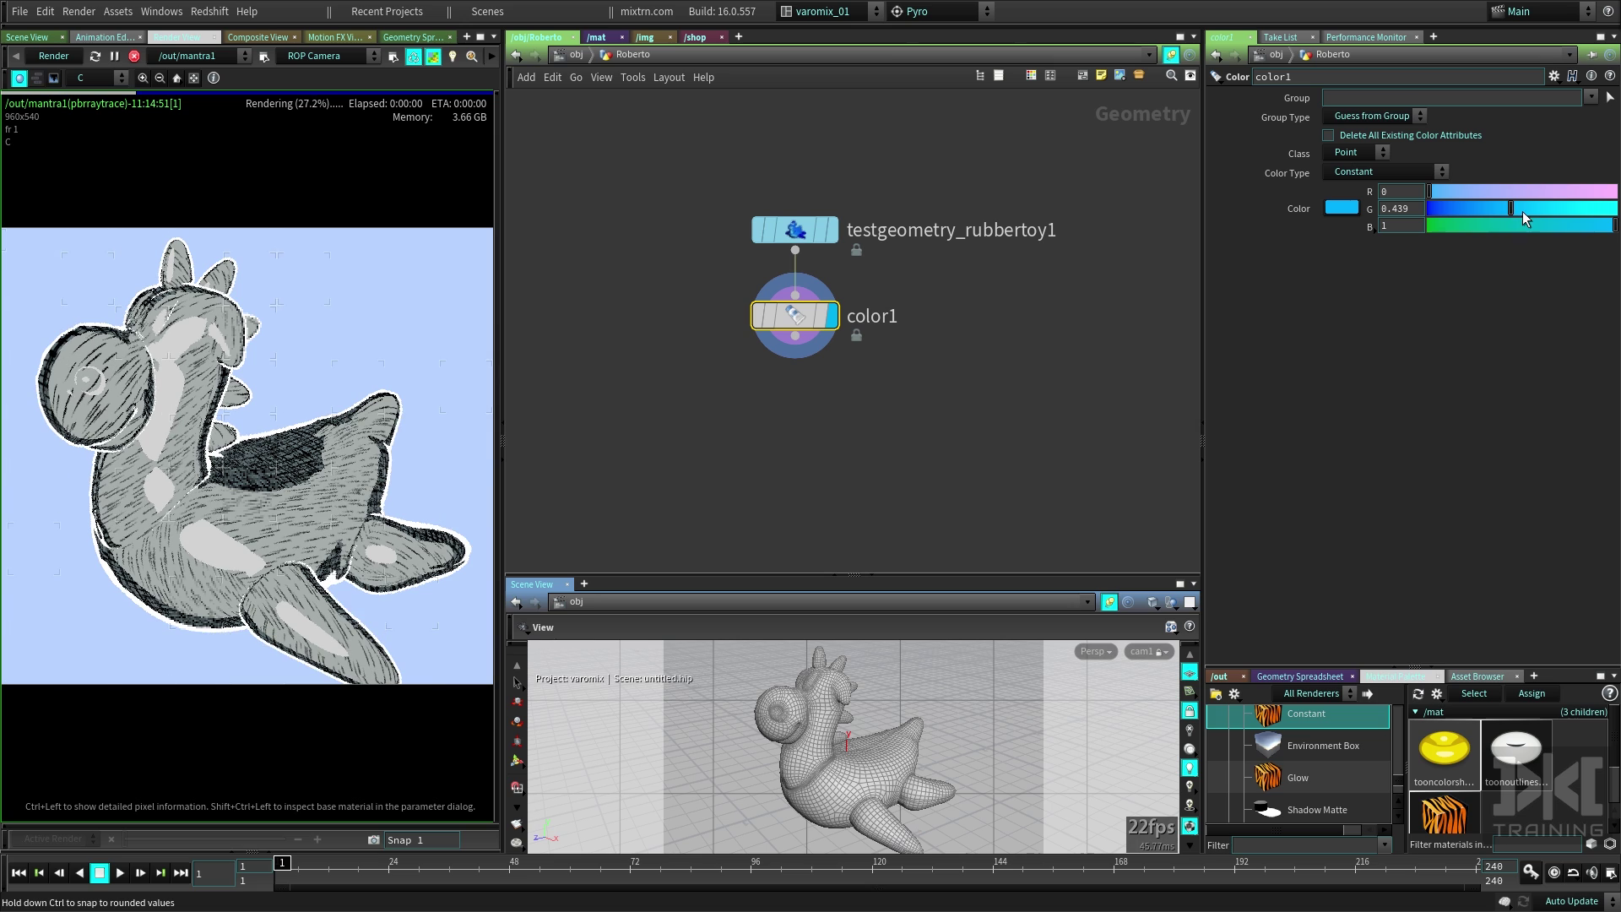
- Raise Use Cd on tooncolorshader to 0.811 and restart the Mantra render
left_click(1443, 749)
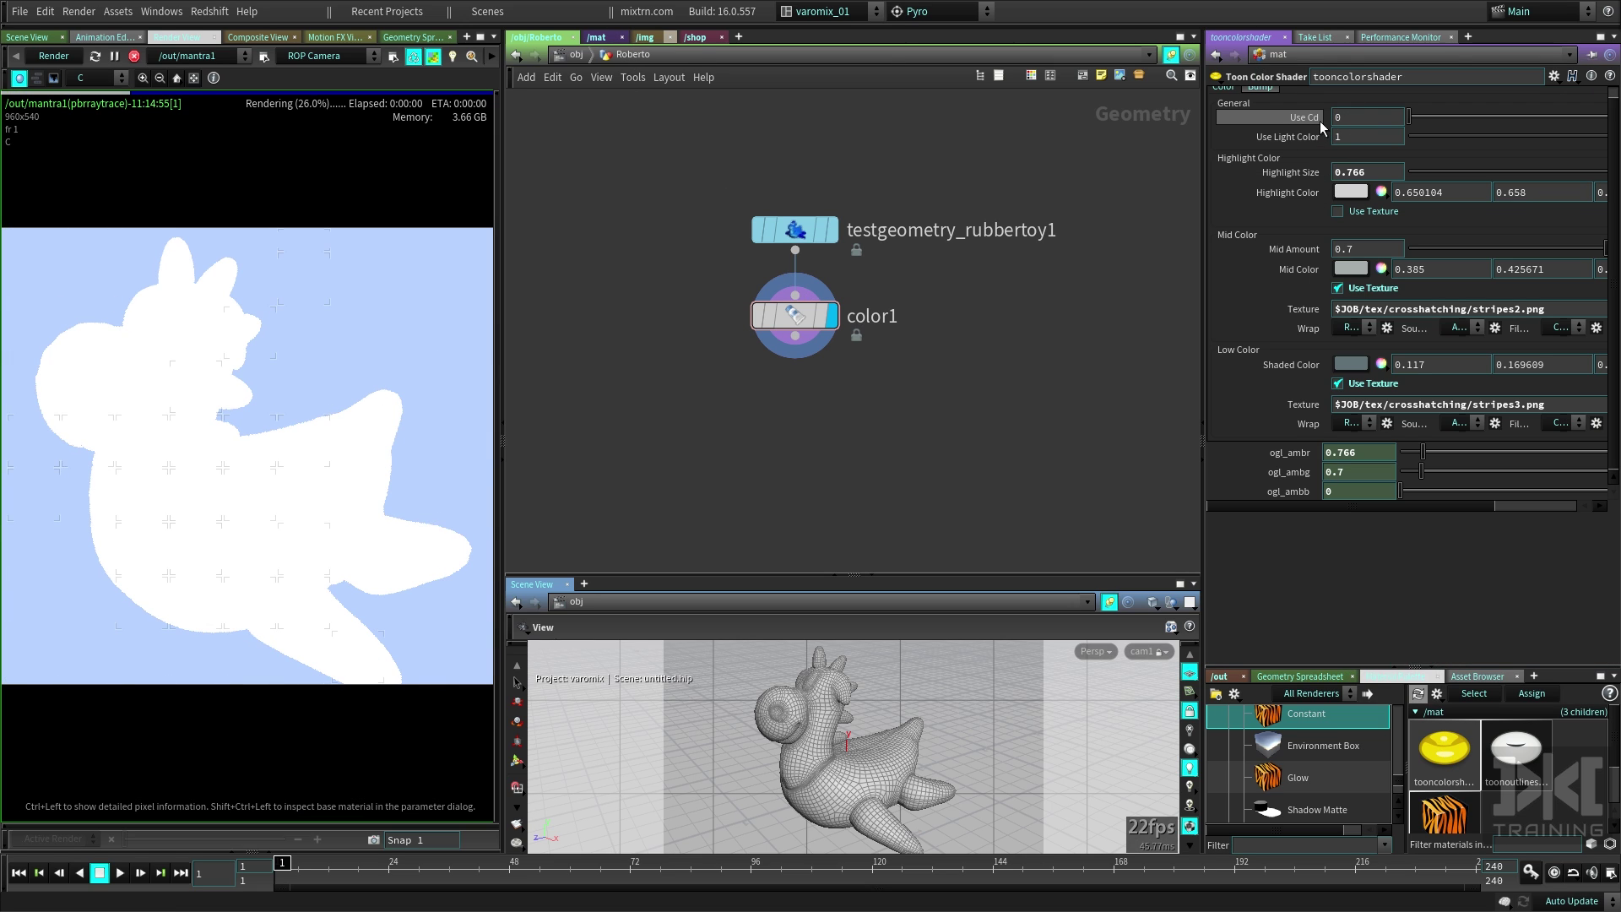
left_click_drag(1408, 117, 1599, 133)
left_click(134, 56)
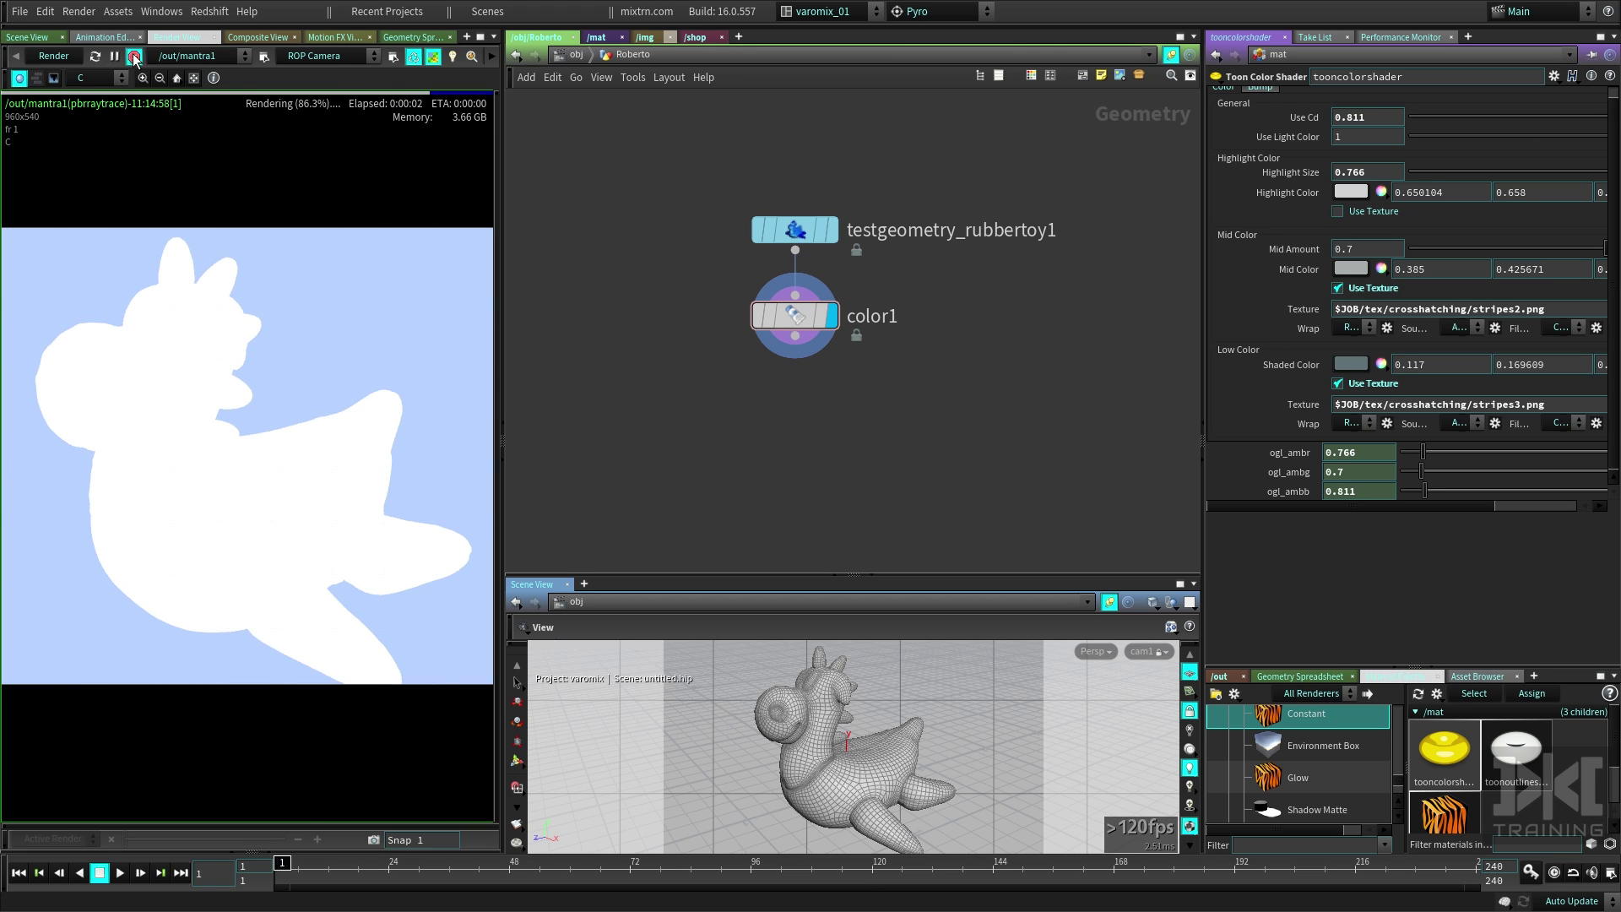
left_click(56, 57)
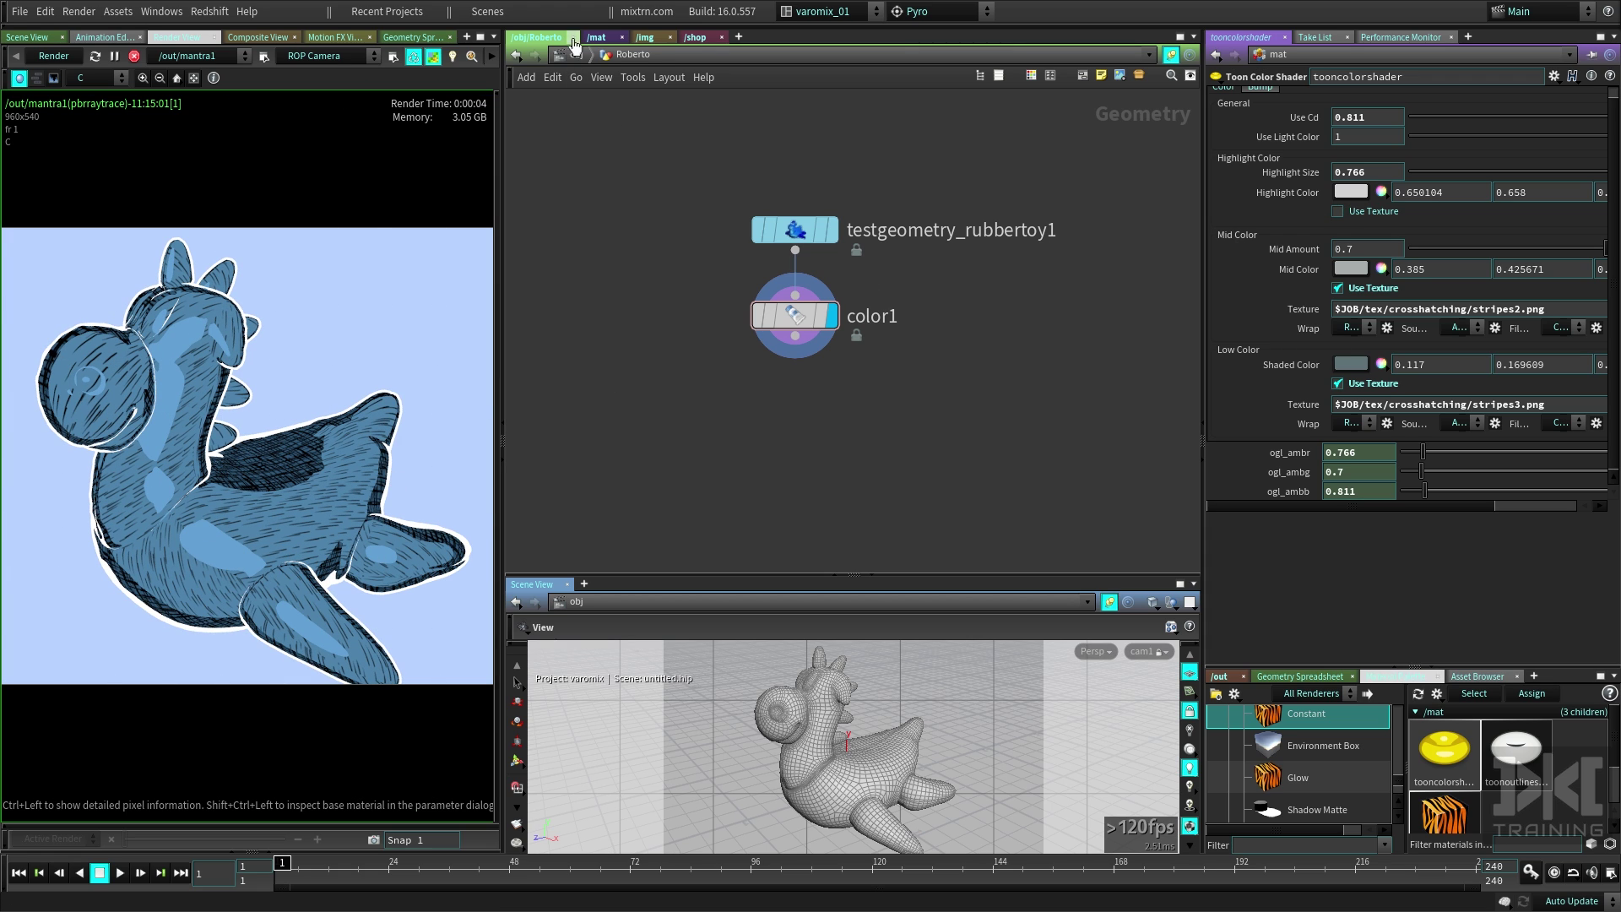
- Set the Color node to R 0.738, G 0.439, B 0.158 and move it aside in the network
left_click(785, 315)
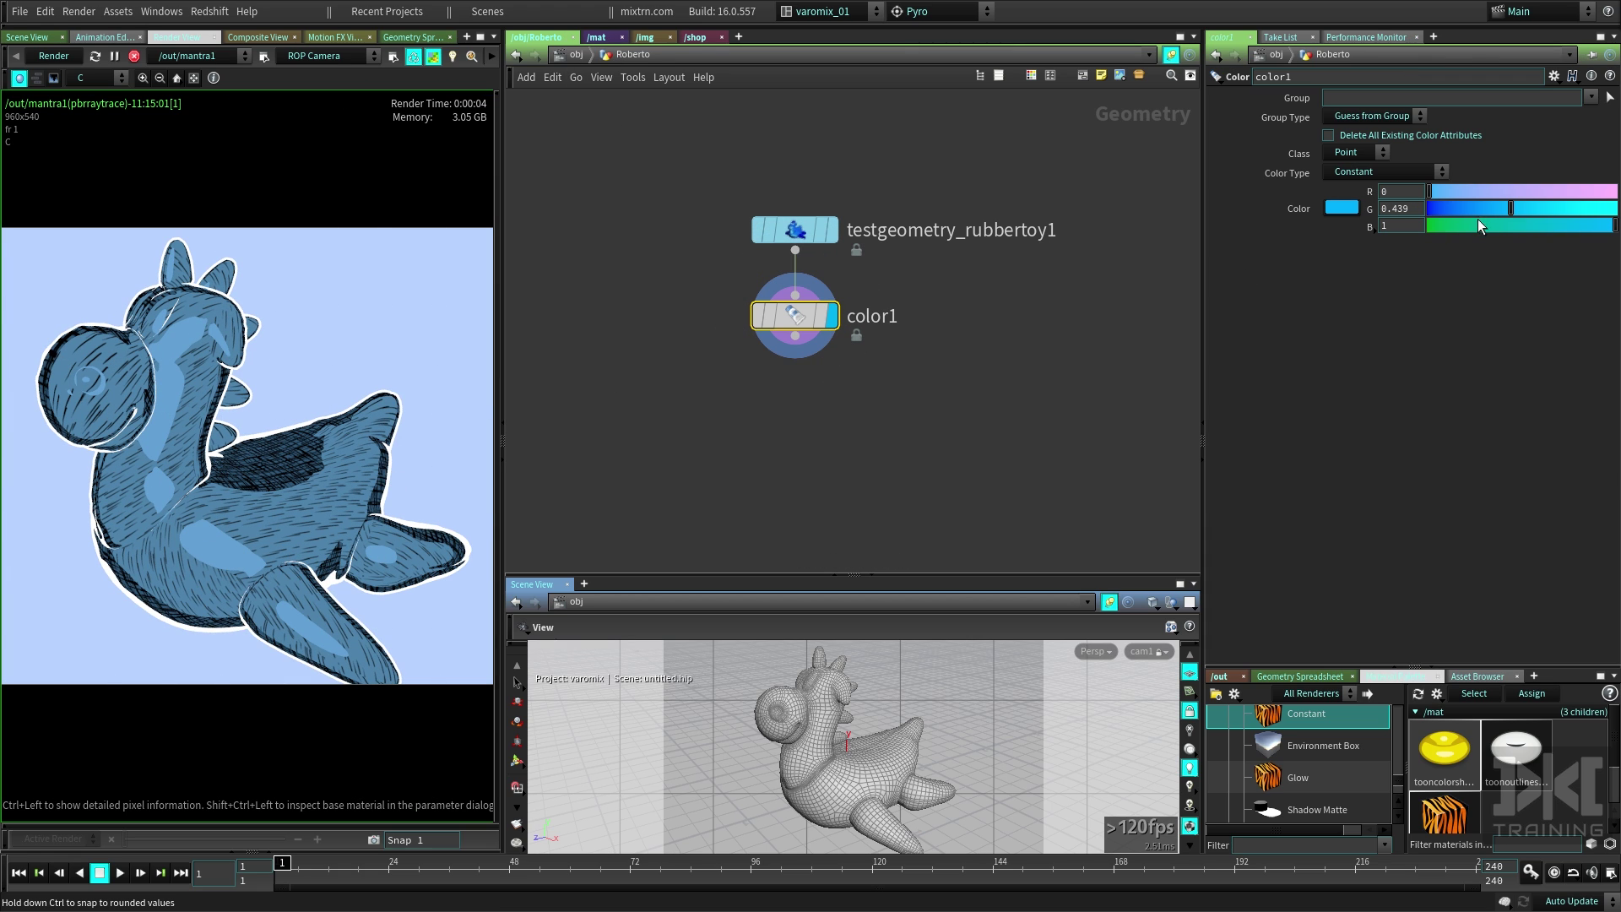
left_click_drag(1477, 223, 1575, 193)
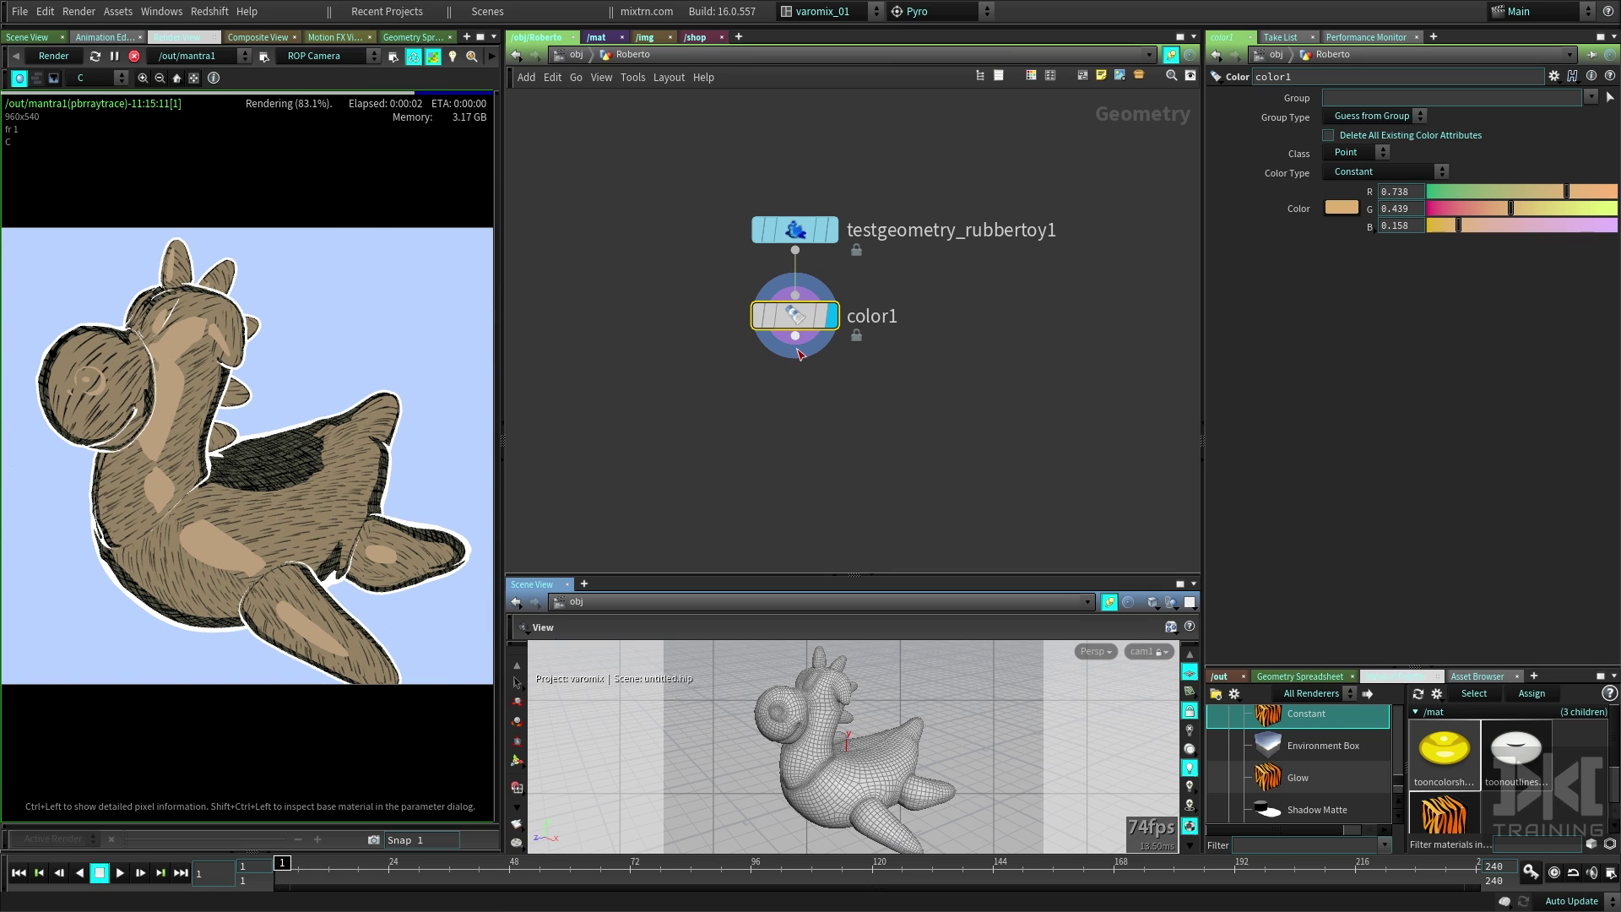
left_click_drag(804, 322, 648, 361)
- Add an Attribute from Map node, feed it from testgeometry_rubbertoy1 and make it the displayed output
key("Tab")
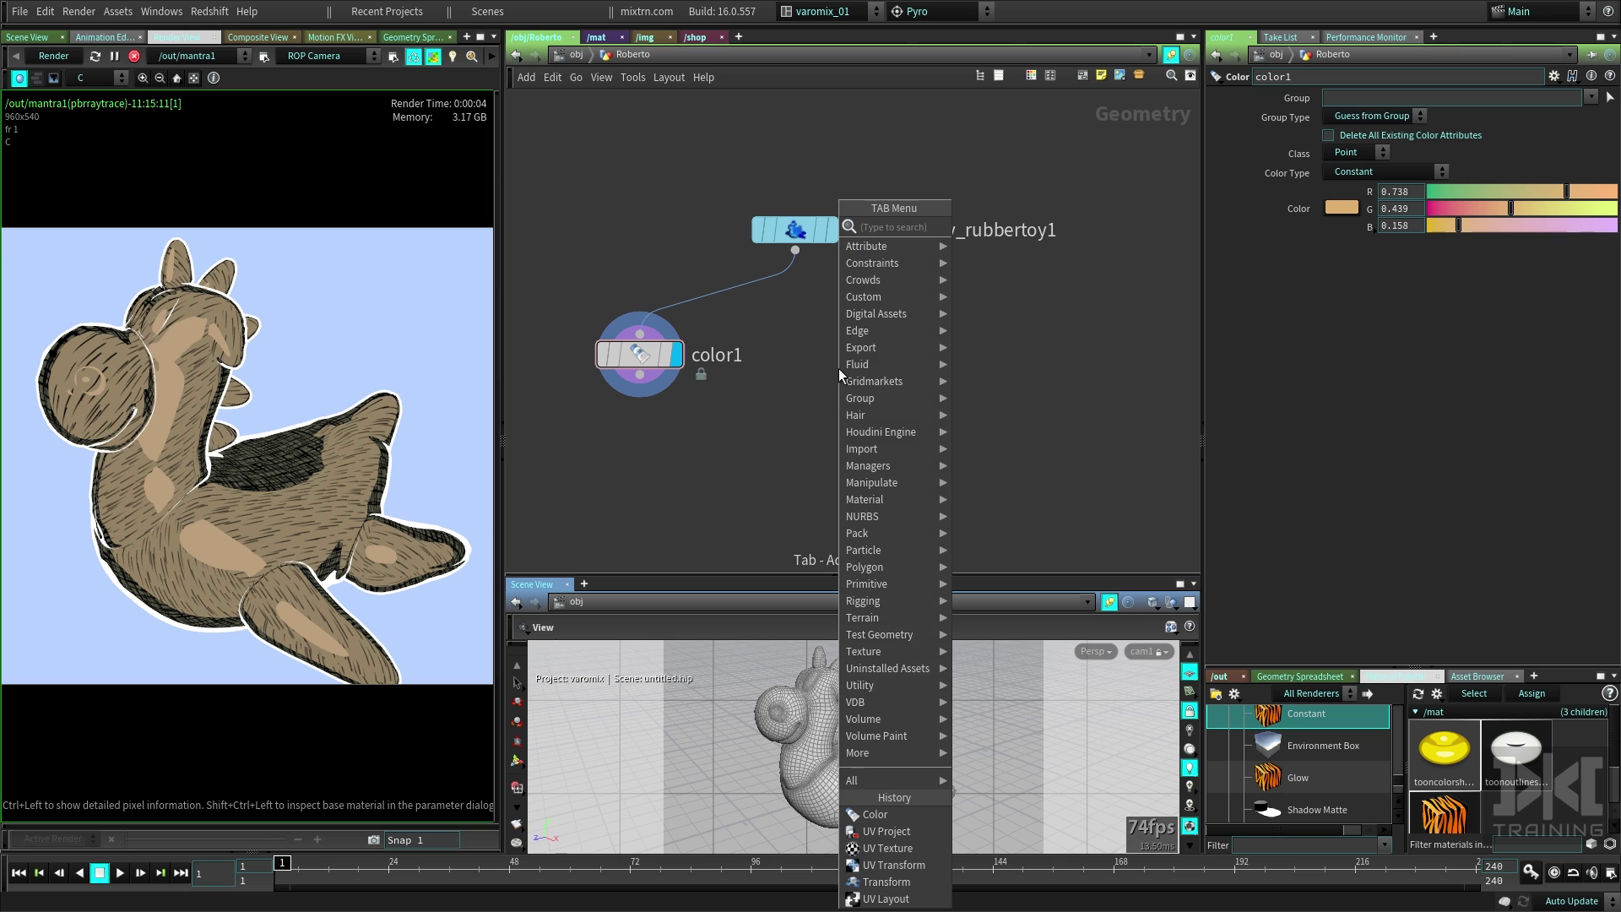
type("map")
left_click(992, 226)
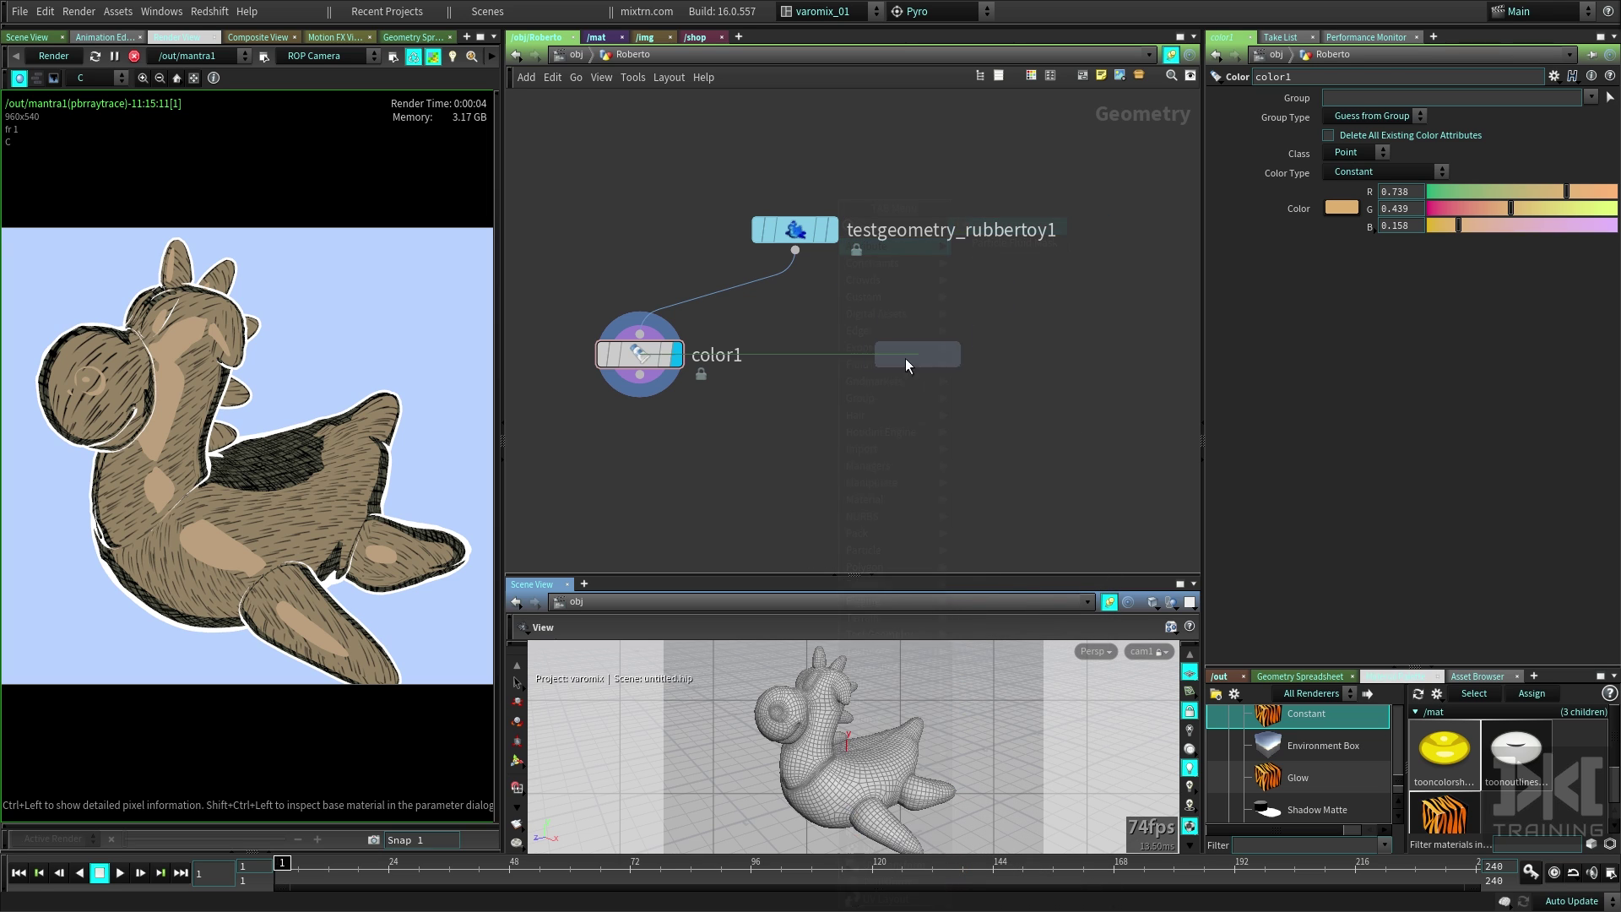
left_click(879, 379)
left_click_drag(795, 251, 881, 358)
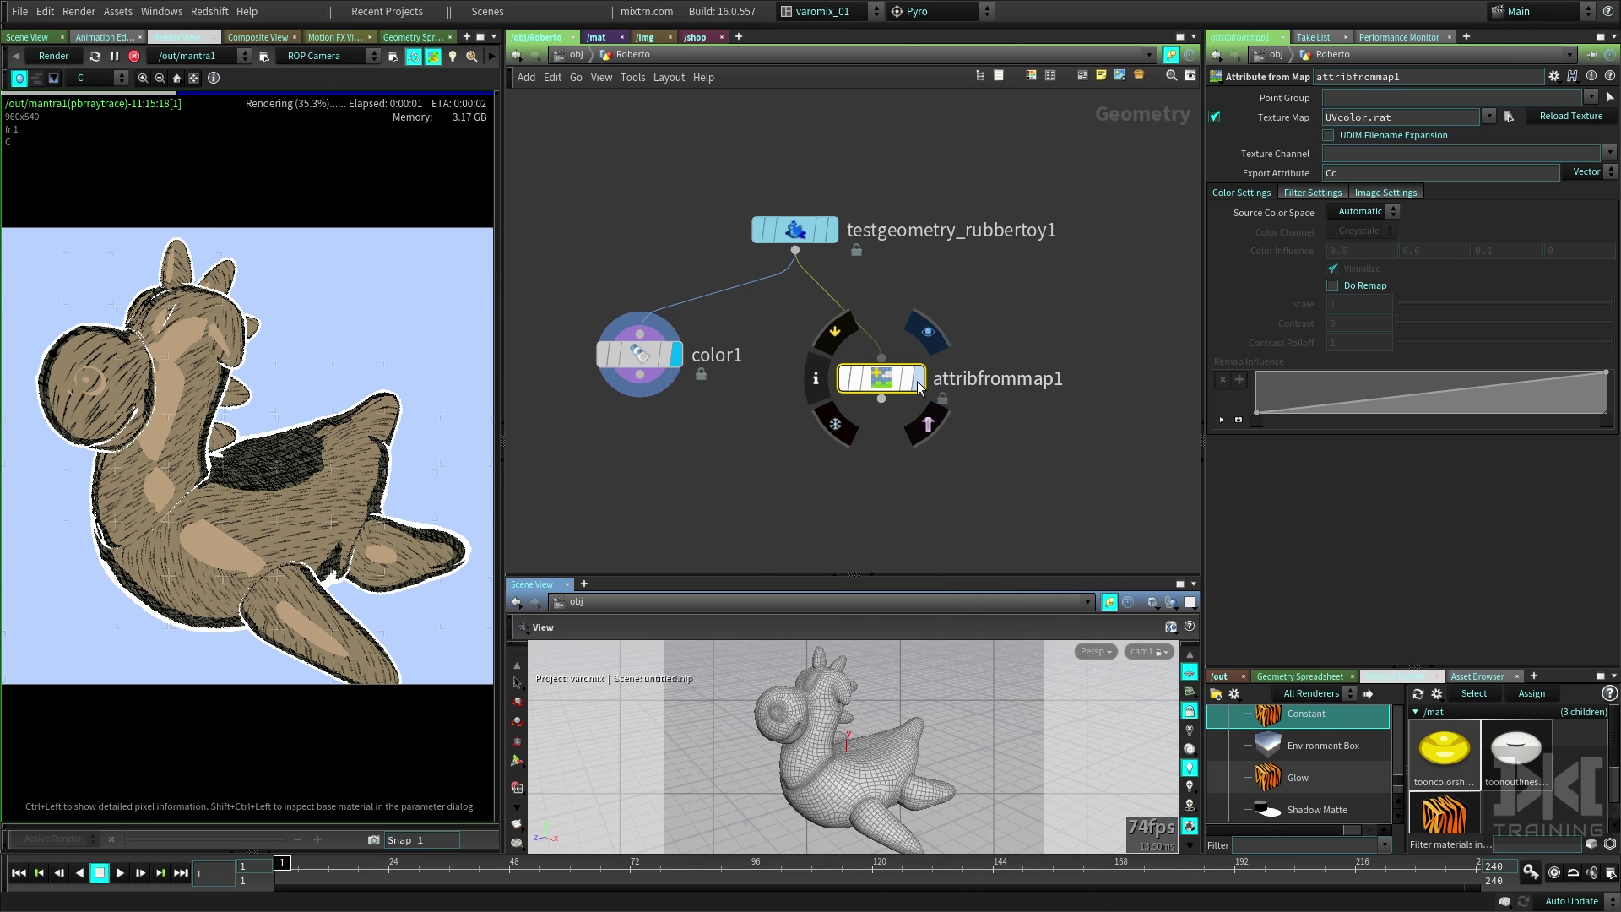
left_click(920, 380)
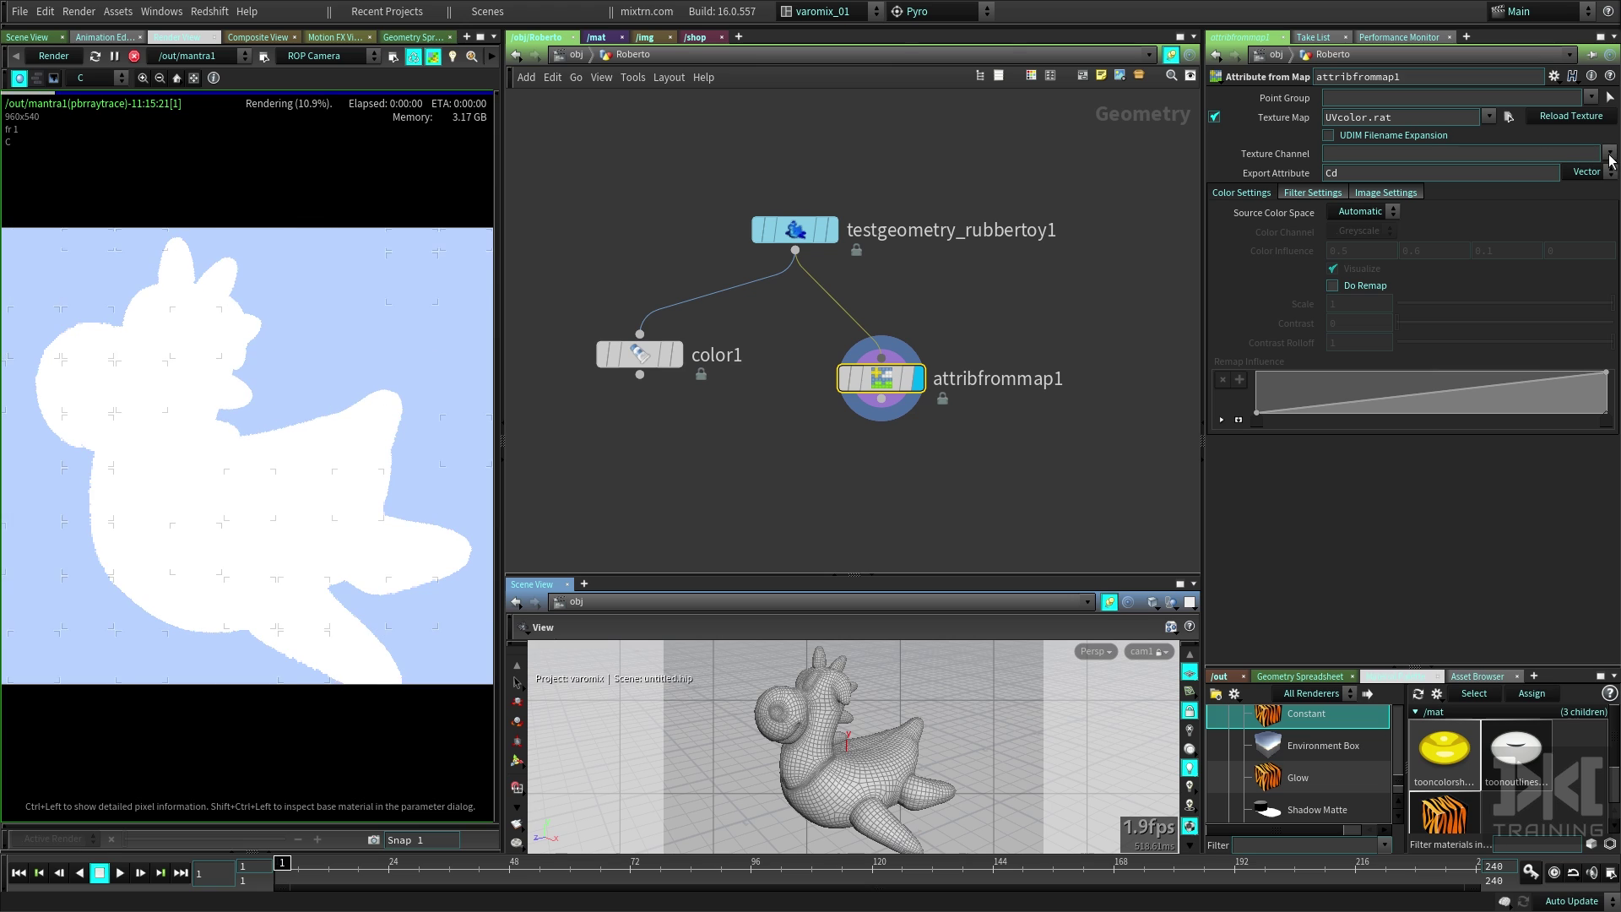
- Set the Attribute from Map node's Texture Map to $JOB/tex/toylowres.jpg
left_click(1508, 116)
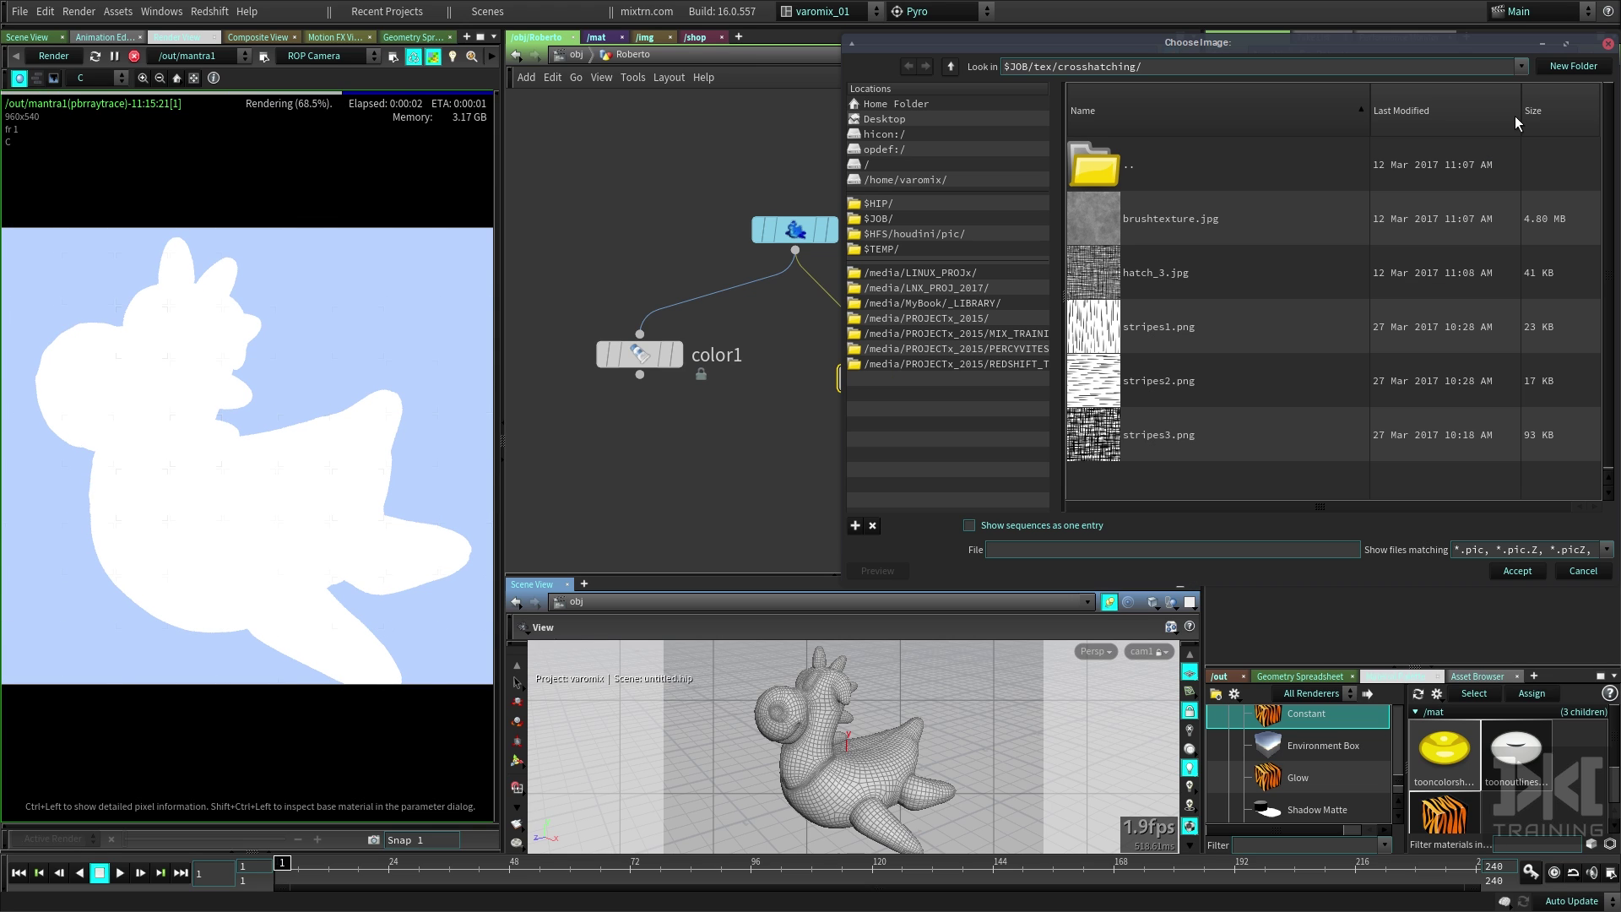
double_click(1136, 164)
scroll(1243, 358, "down", 3)
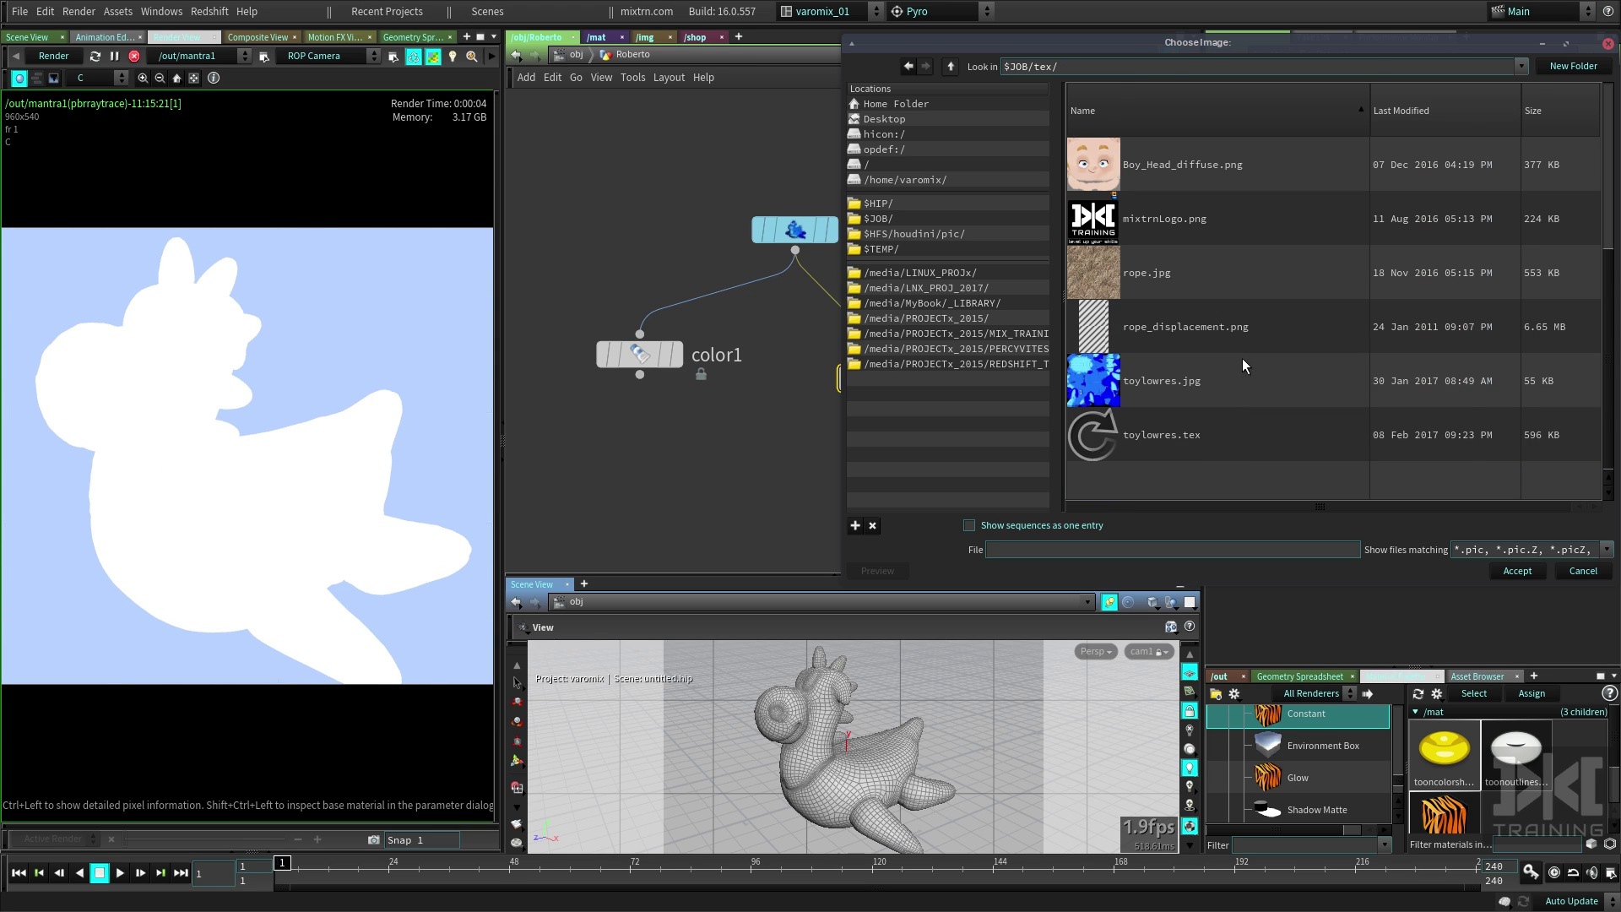
left_click(1176, 385)
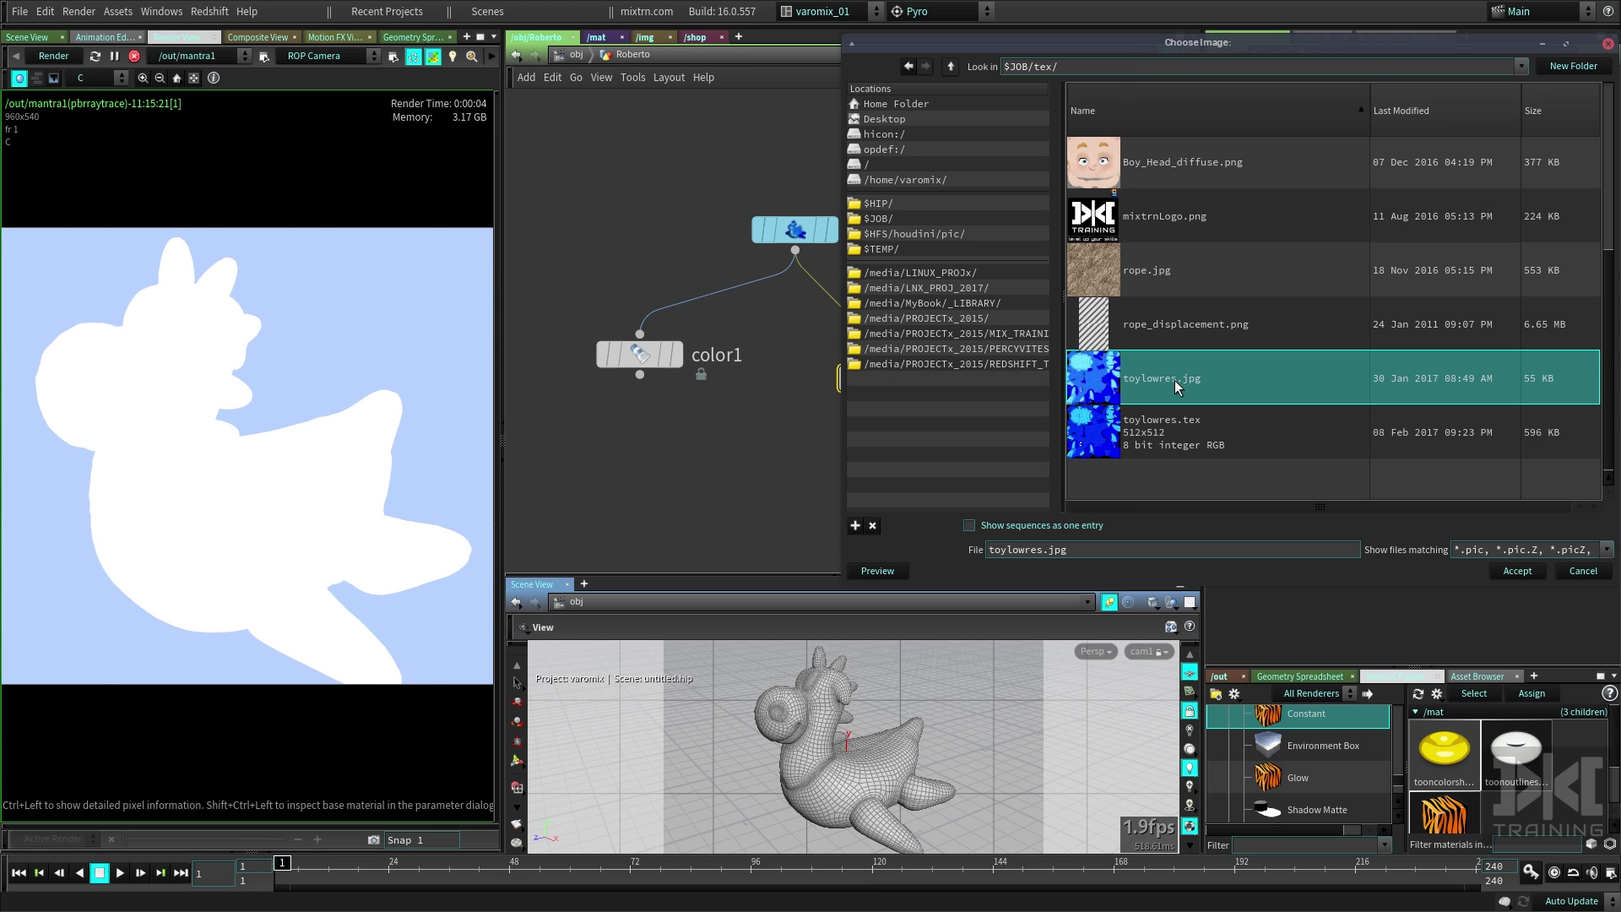
left_click(1517, 571)
- Move the Attribute from Map node closer to its source node and show the colored model in the 3D scene view instead of the render
mouse_move(888, 384)
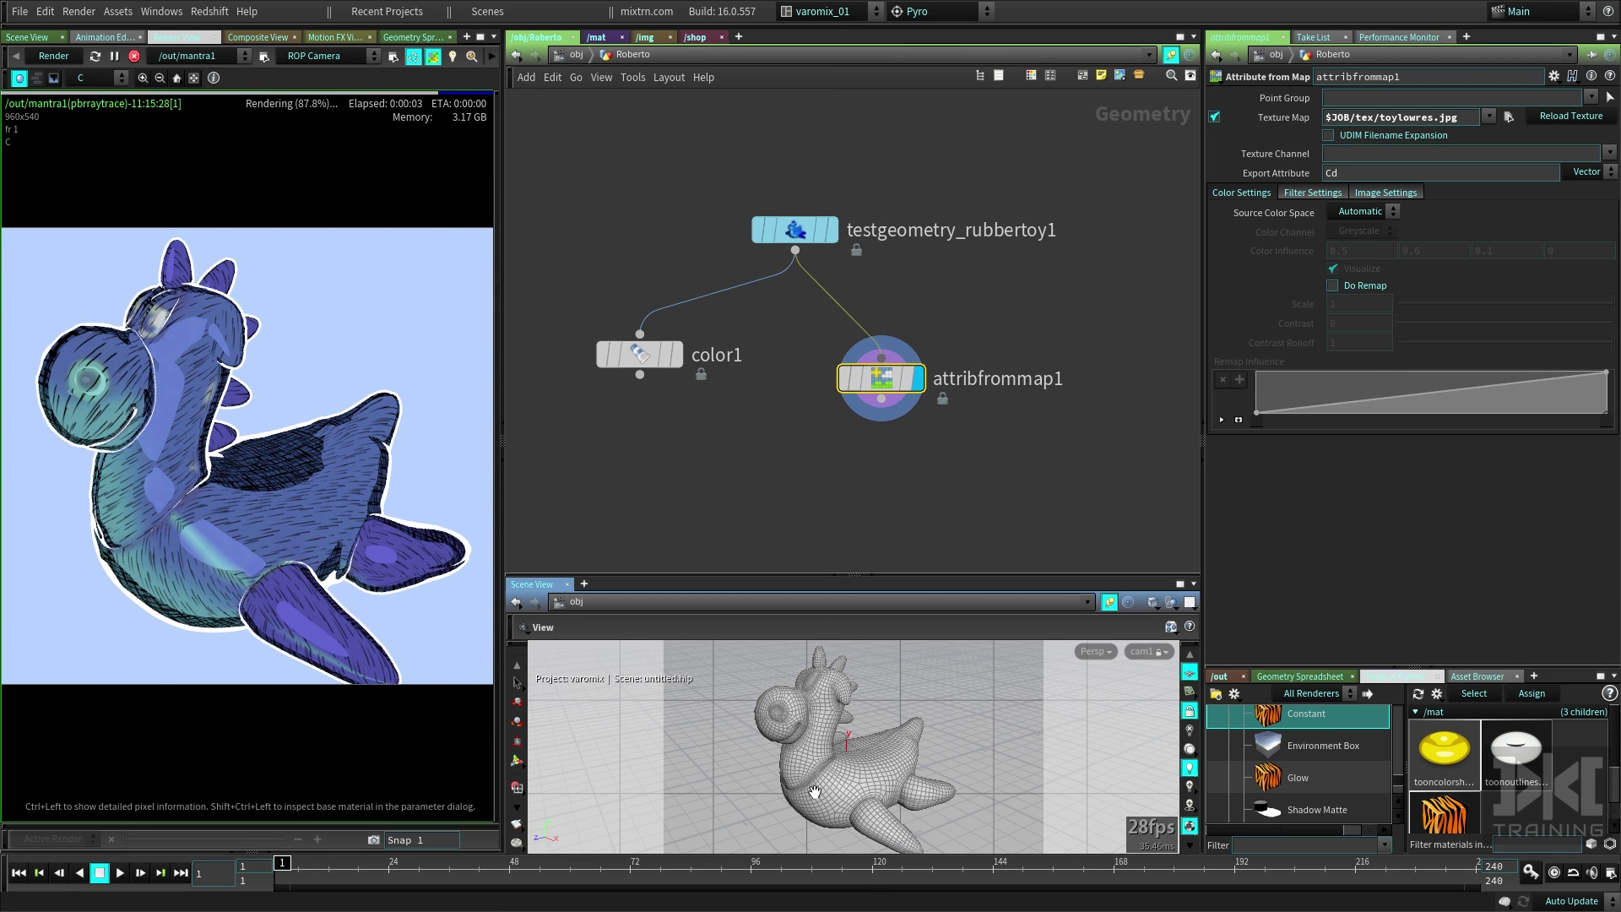
left_click_drag(862, 387, 832, 383)
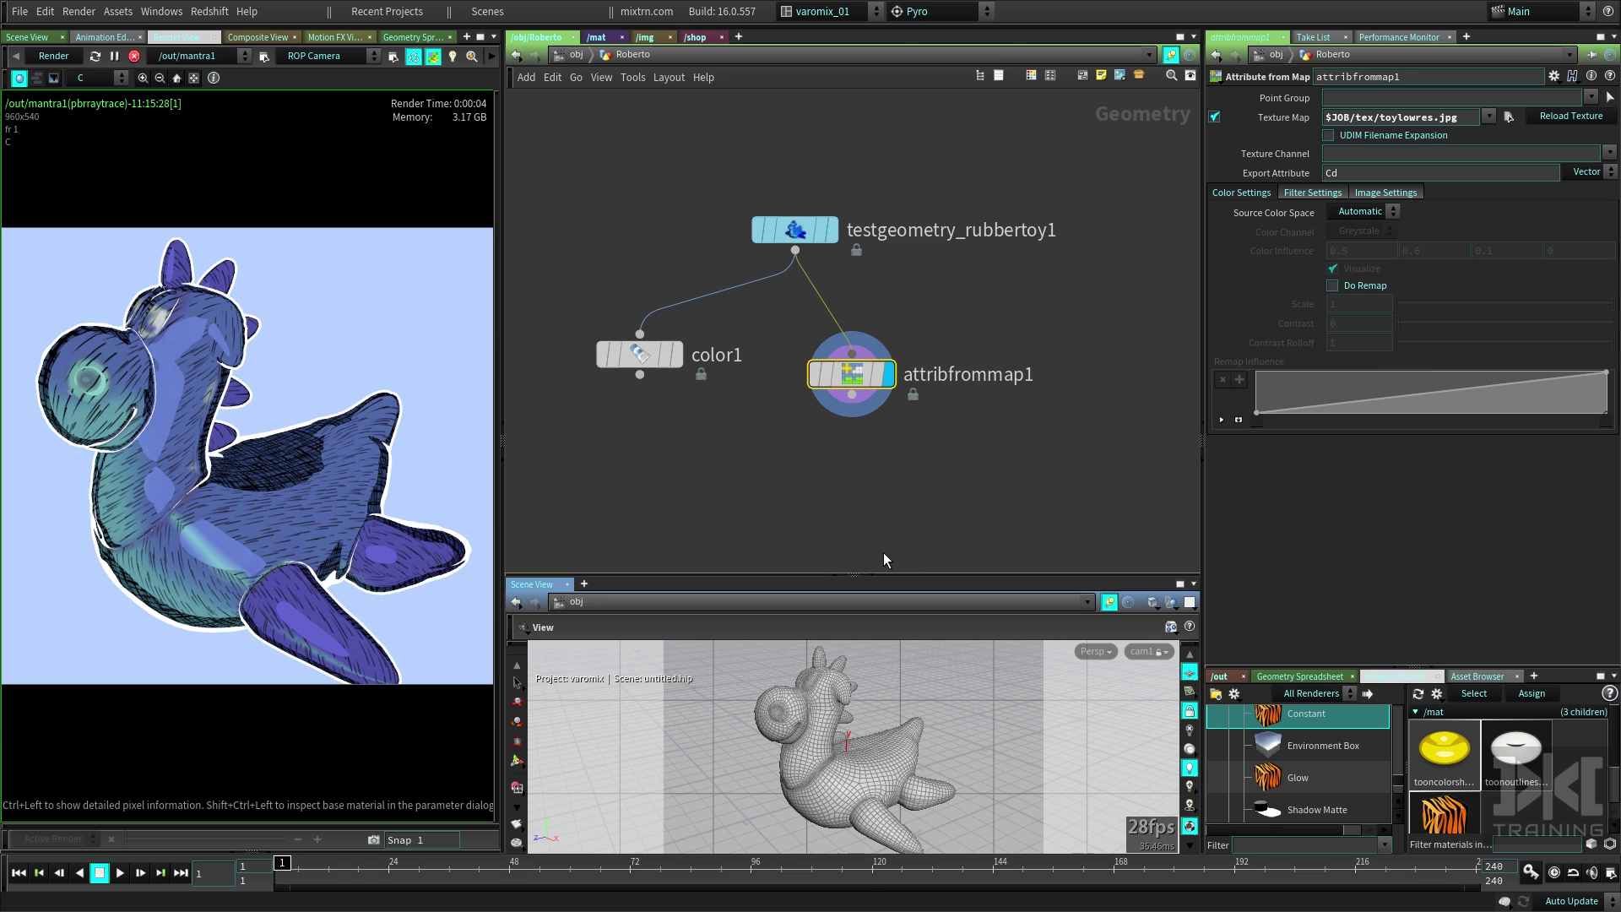
mouse_move(861, 389)
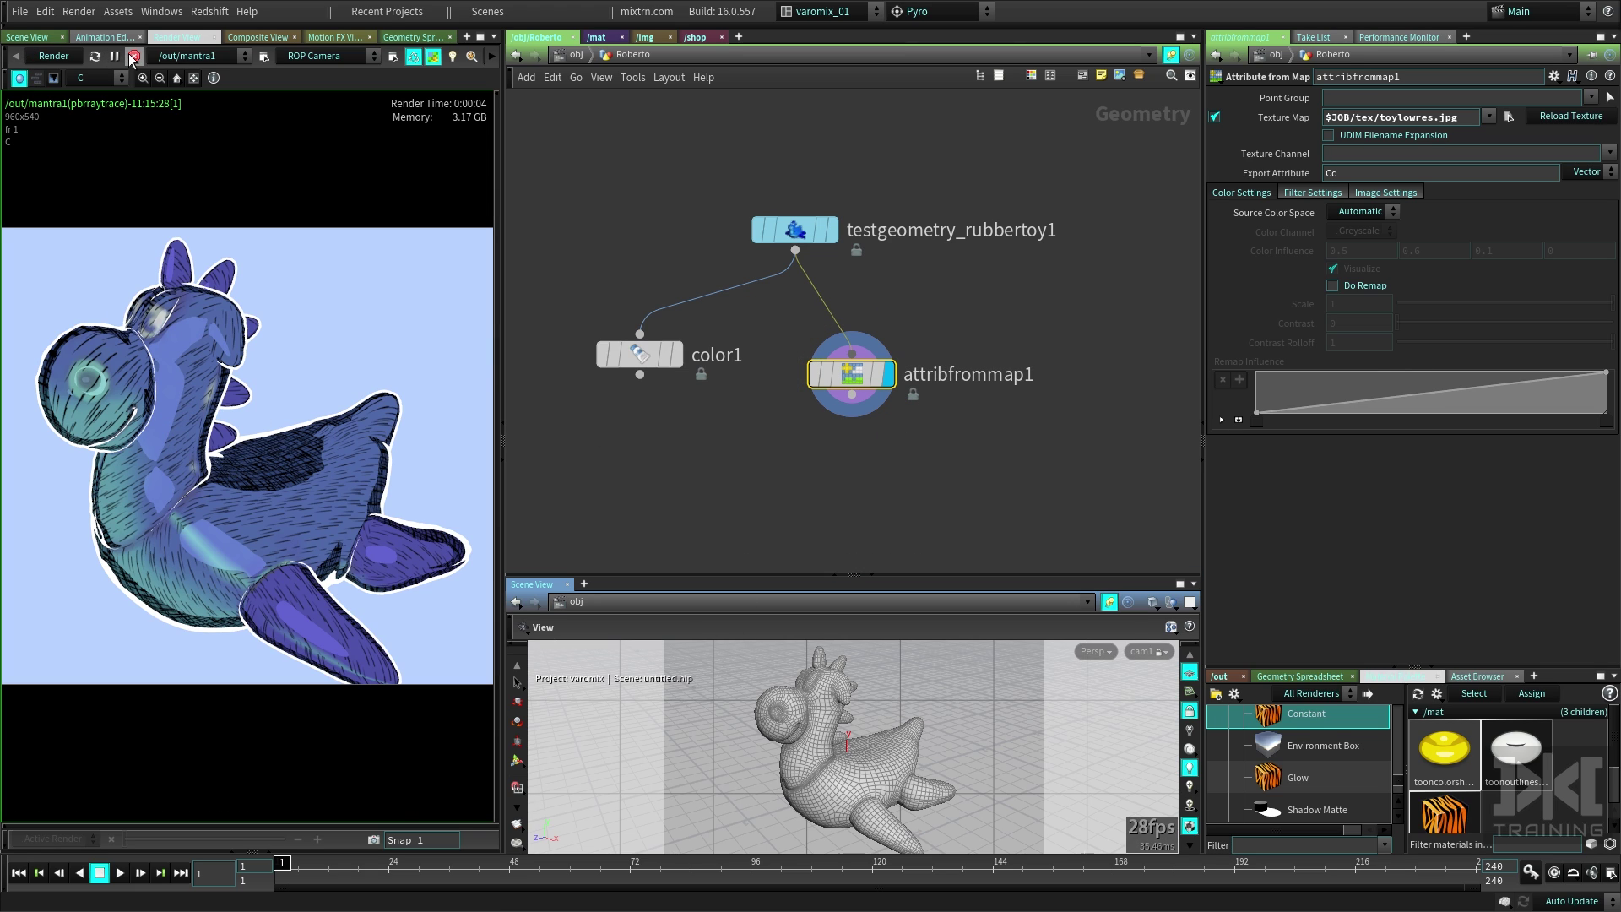
left_click(27, 36)
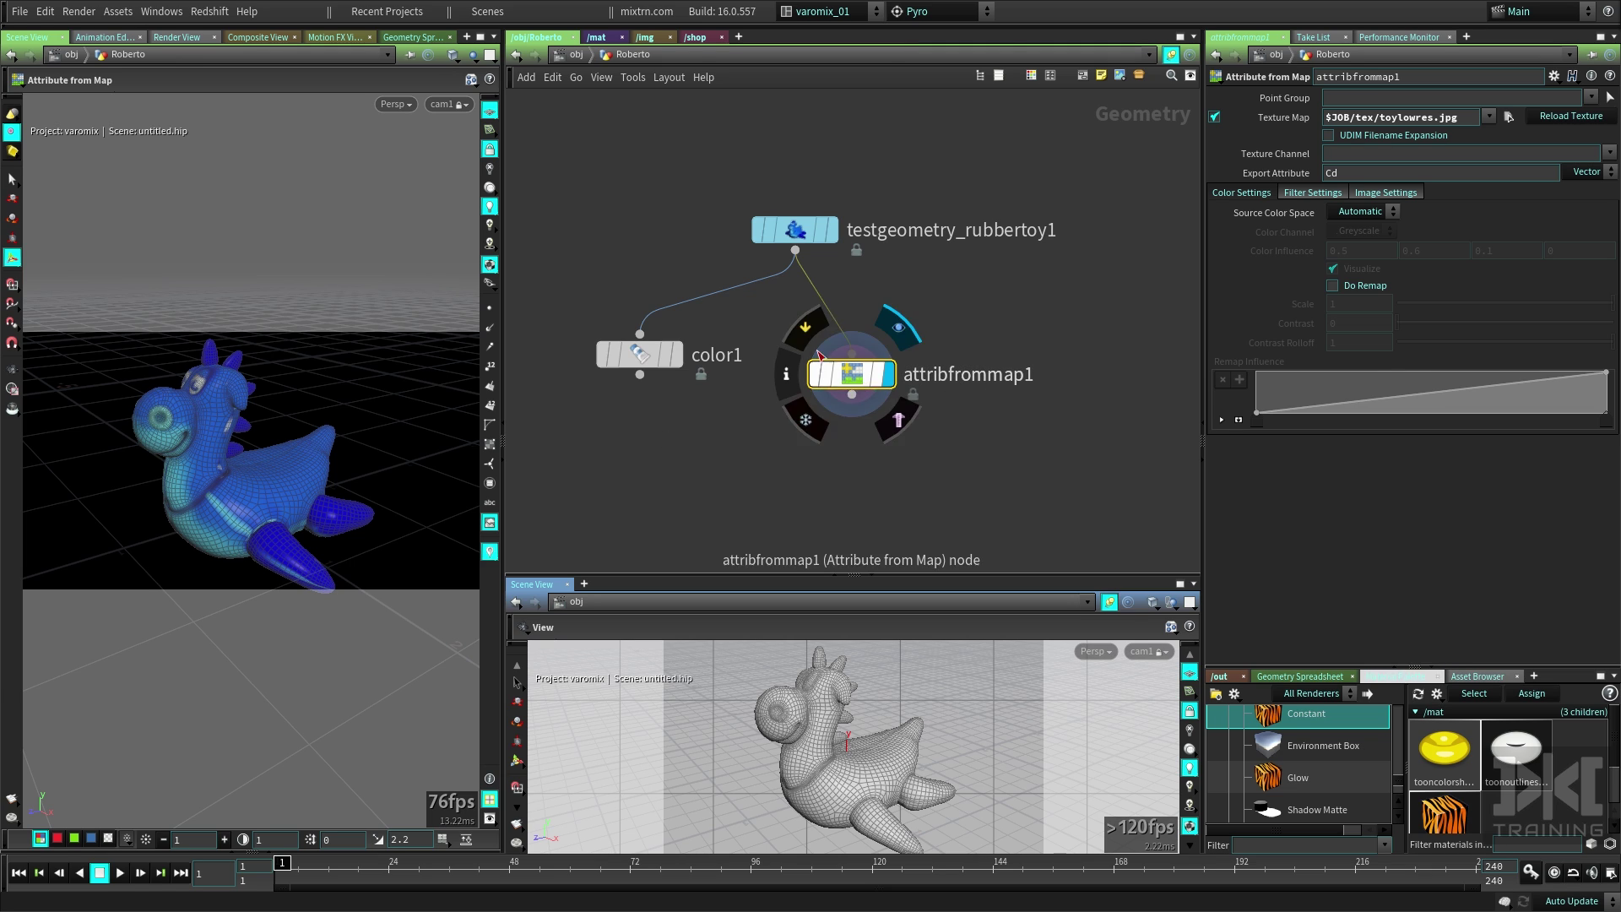
- Show the Mantra render again and set the tooncolorshader material's Highlight Size to 0
left_click(179, 37)
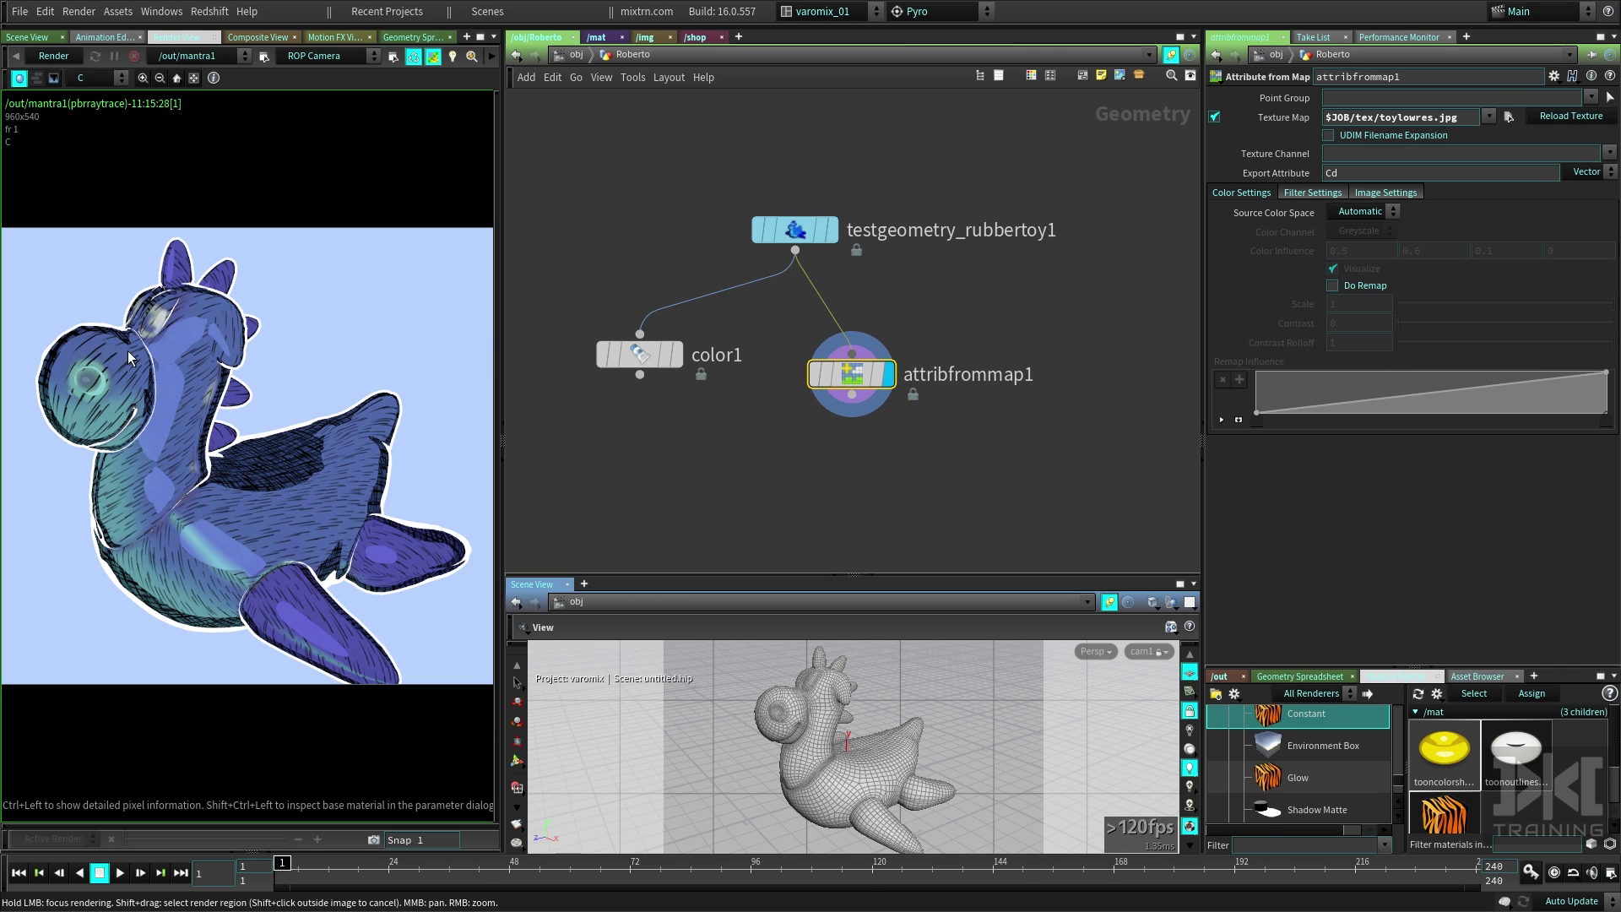
left_click(1449, 757)
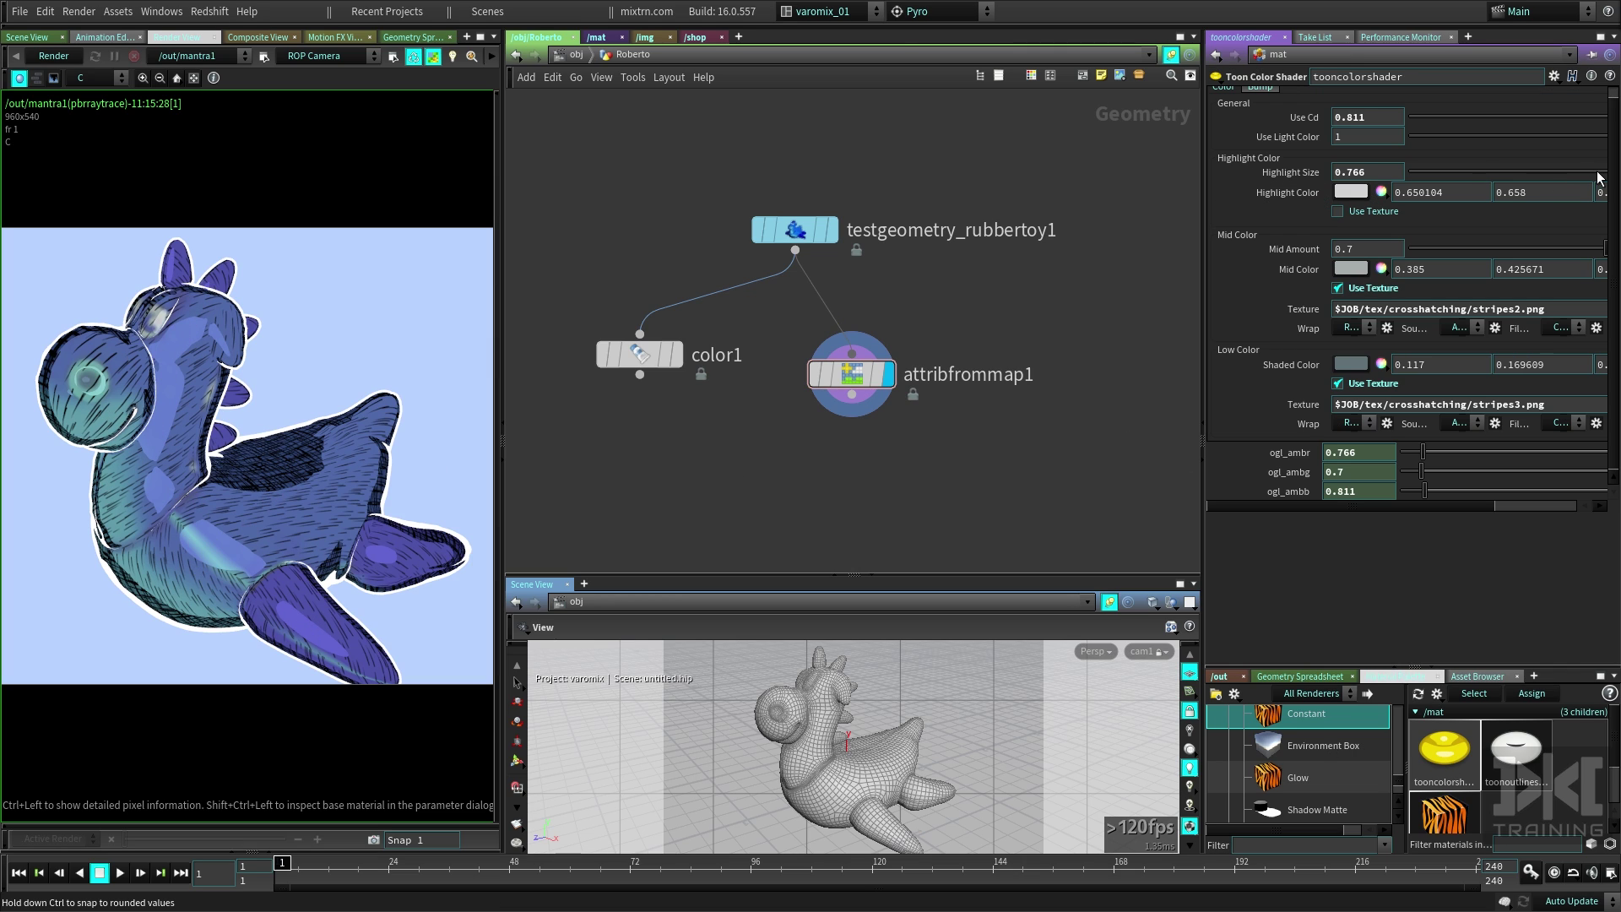
left_click_drag(1601, 174, 1565, 173)
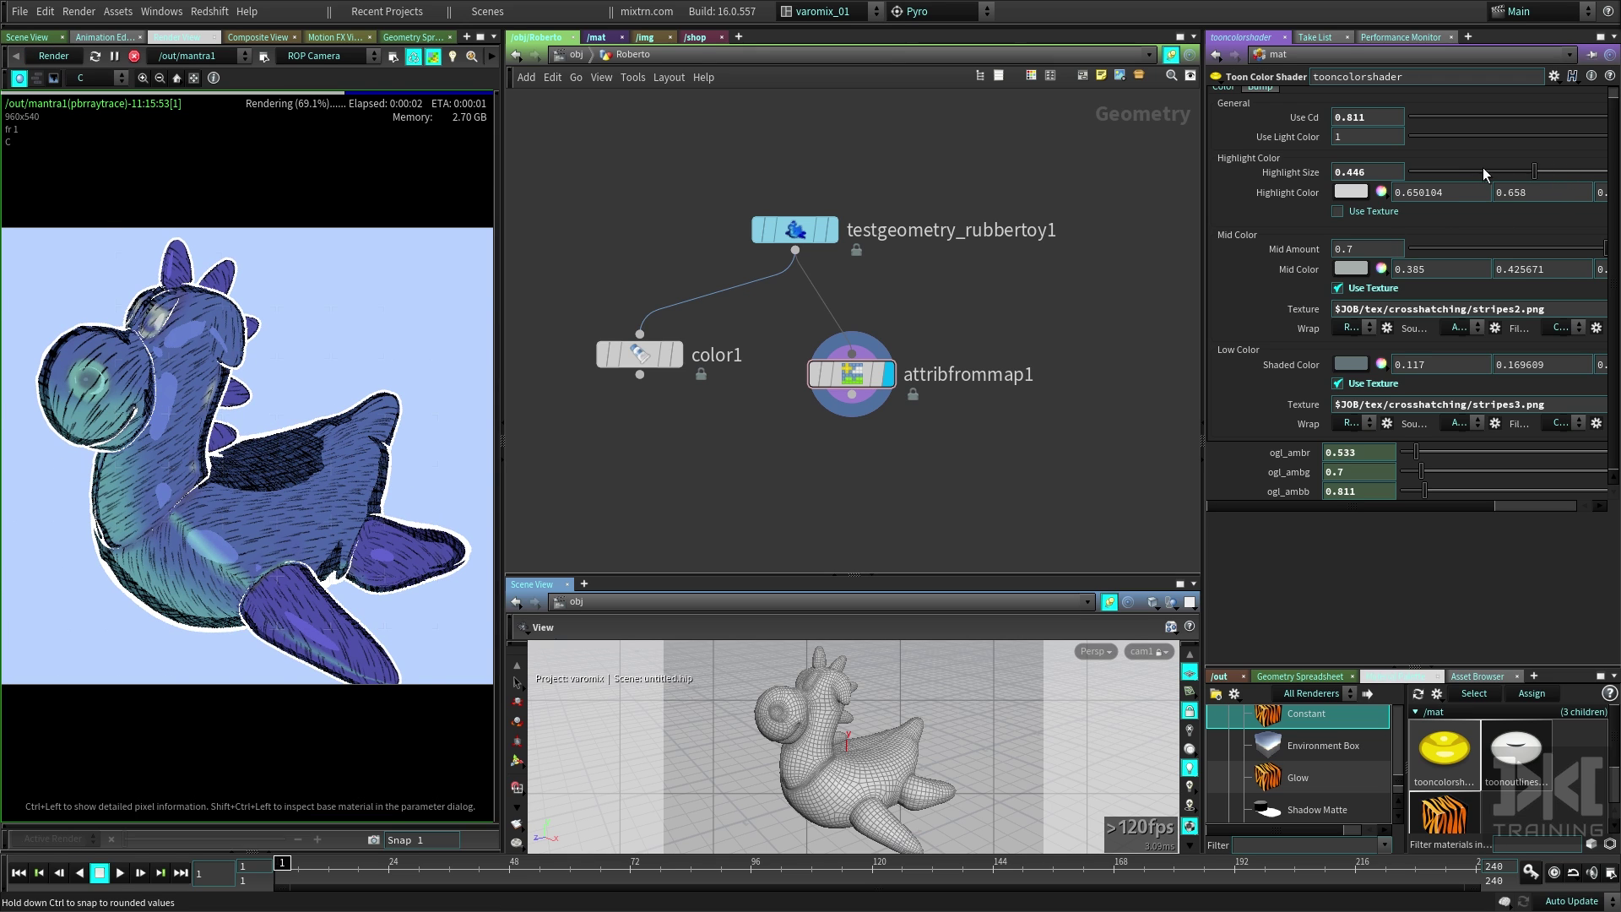
left_click_drag(1568, 171, 1408, 171)
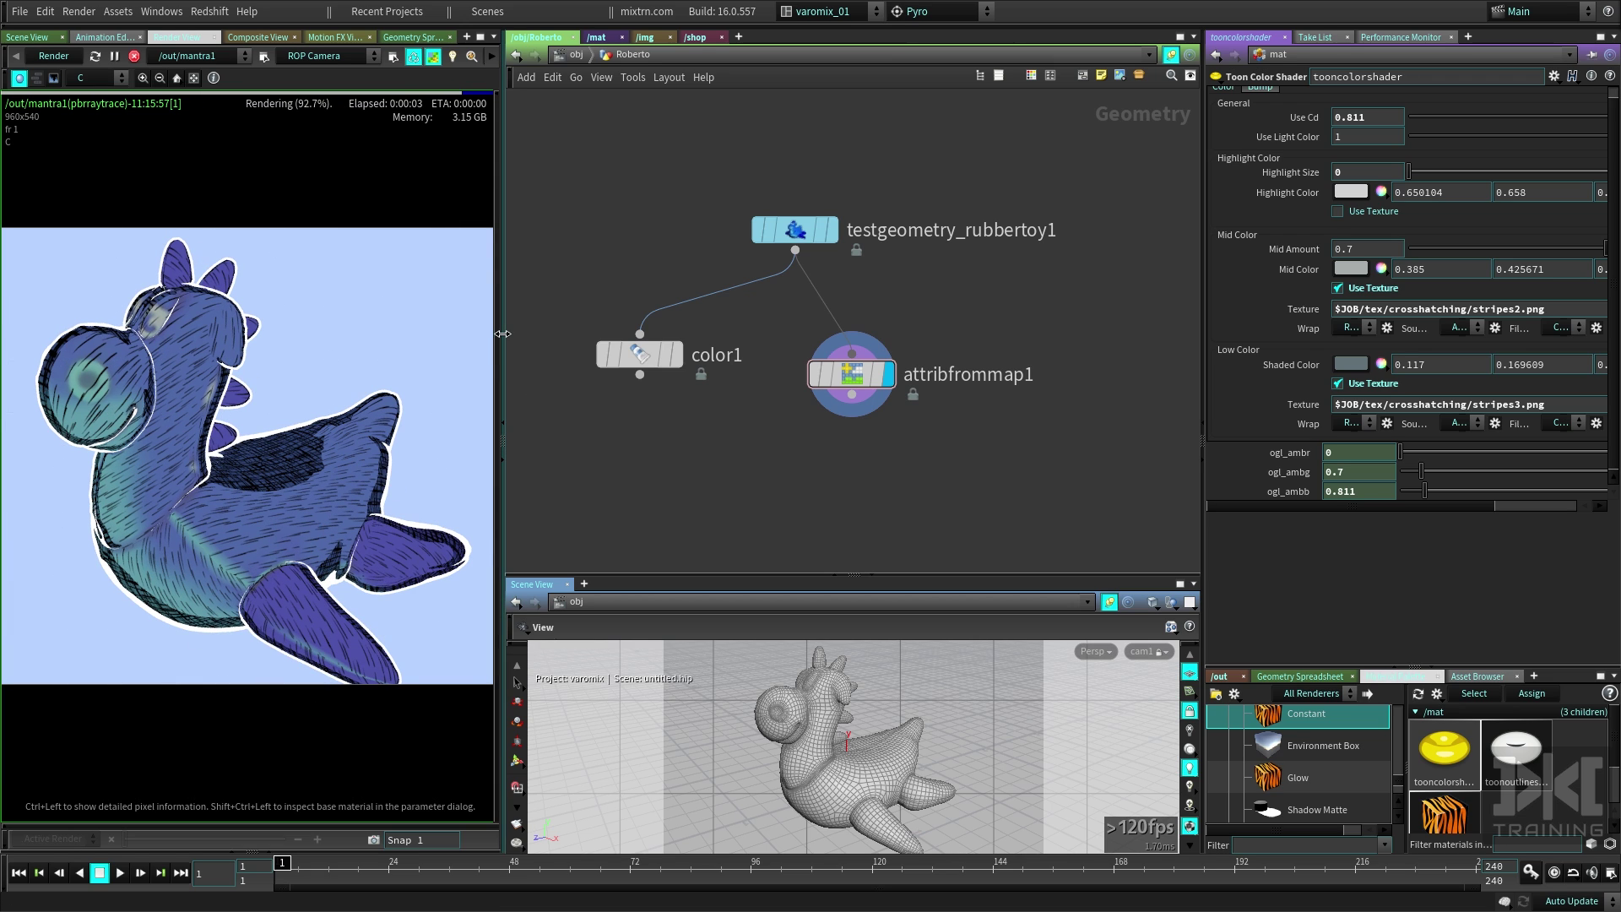
- Widen the render view and set the Attribute from Map node's Source Color Space to Linear
left_click_drag(502, 334, 605, 336)
left_click(903, 374)
left_click(1378, 214)
left_click(1359, 230)
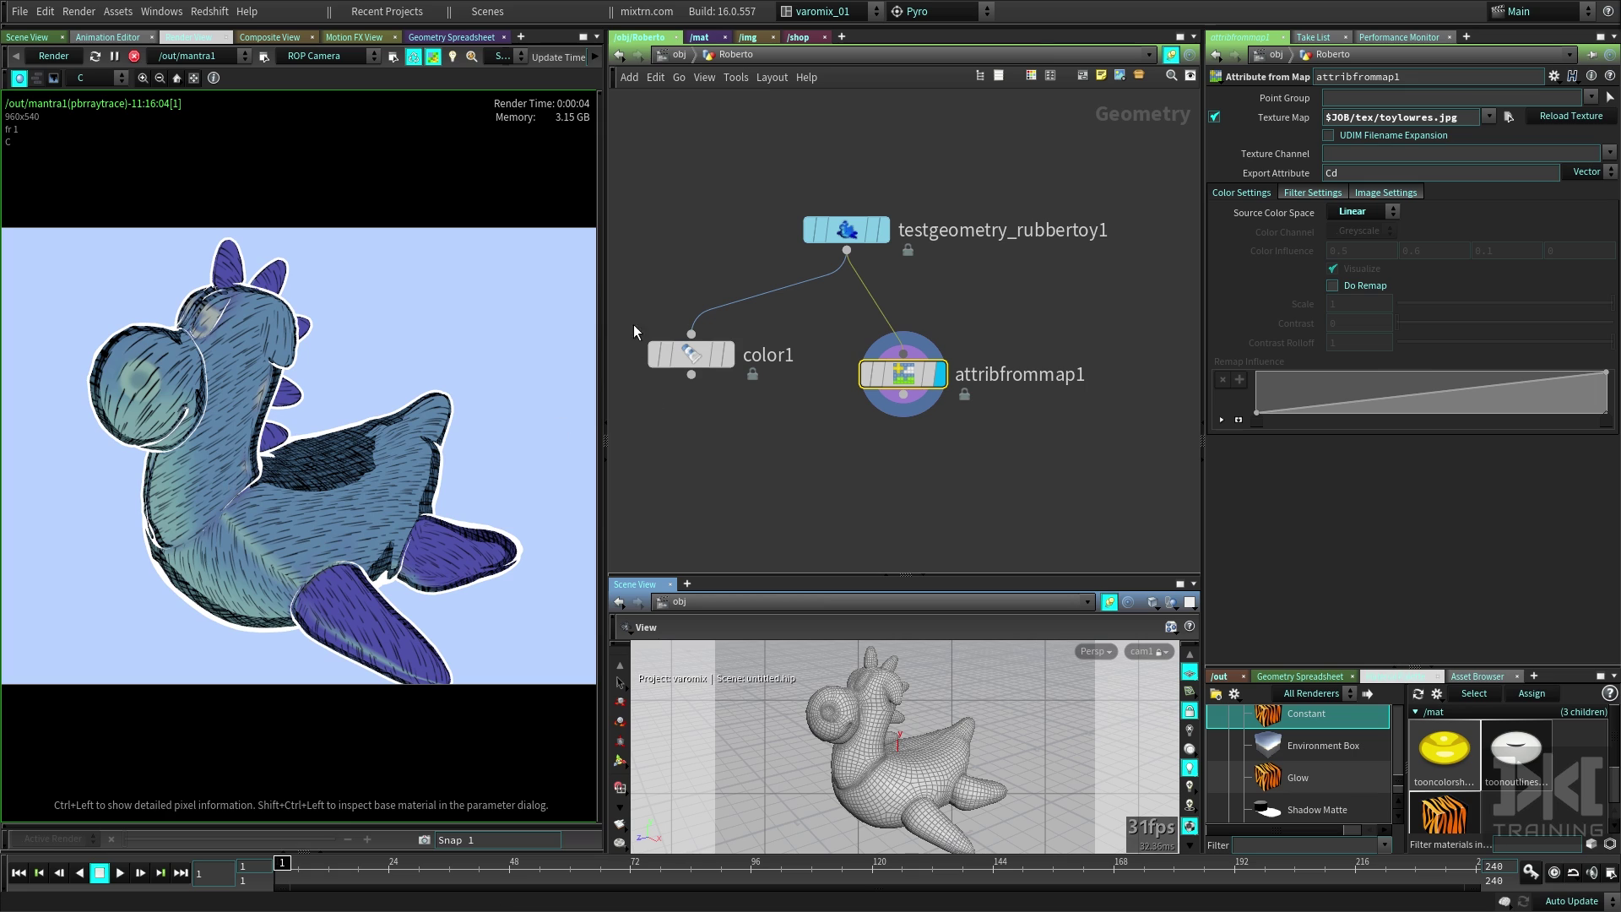
- Return to the object level and add a Torus object beside the camera and grid nodes
left_click(669, 54)
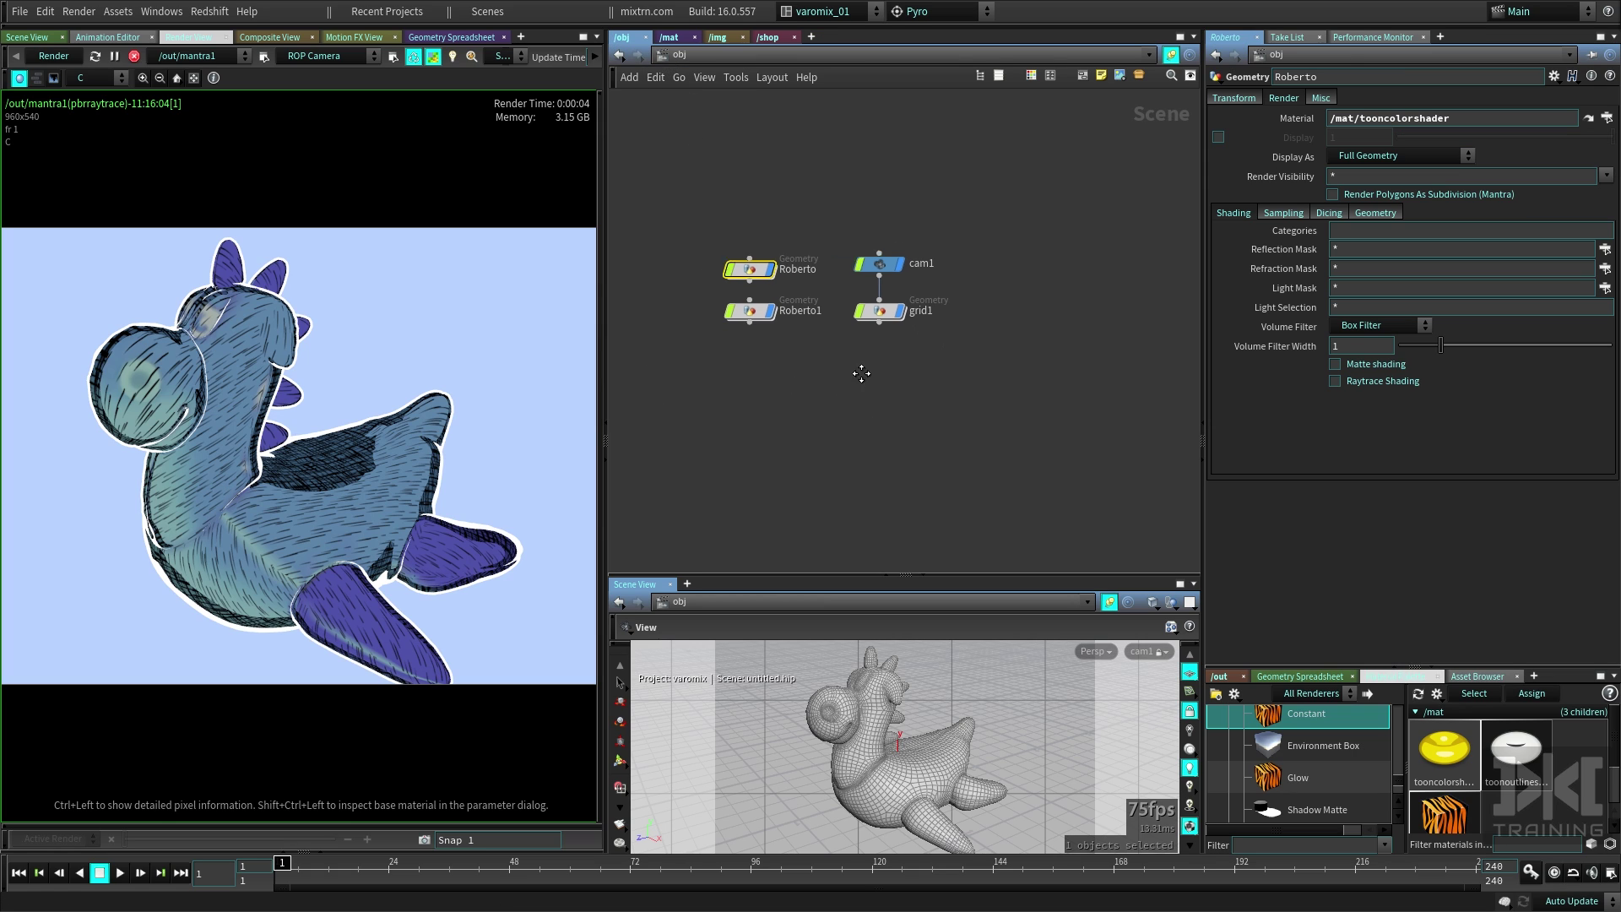
key("Tab")
type("toru")
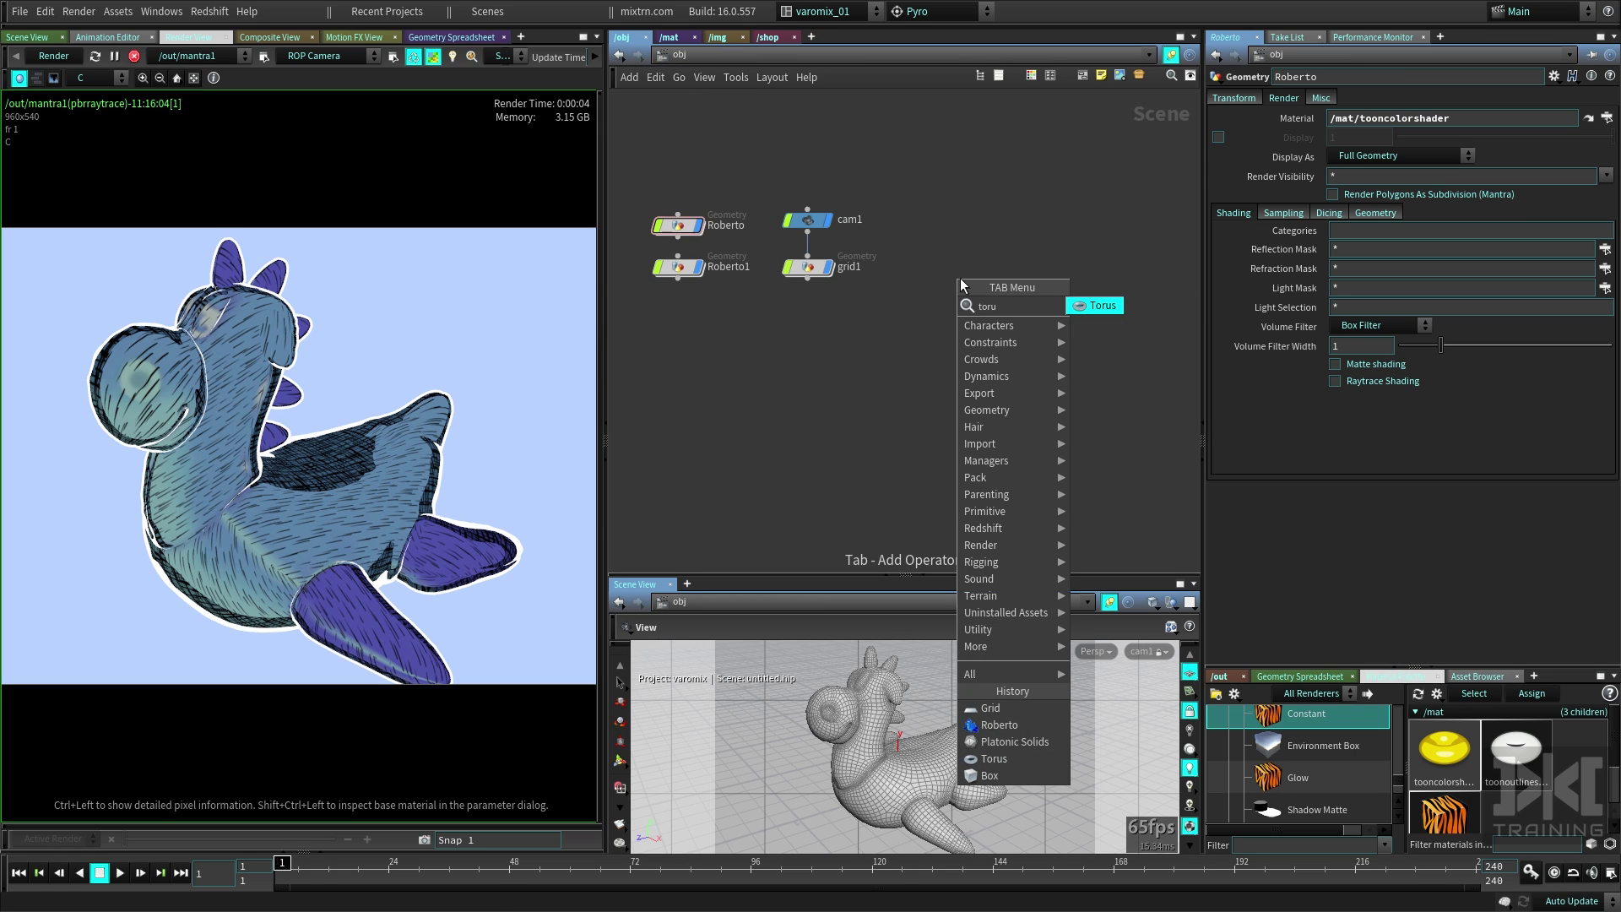
left_click(1098, 306)
left_click(974, 246)
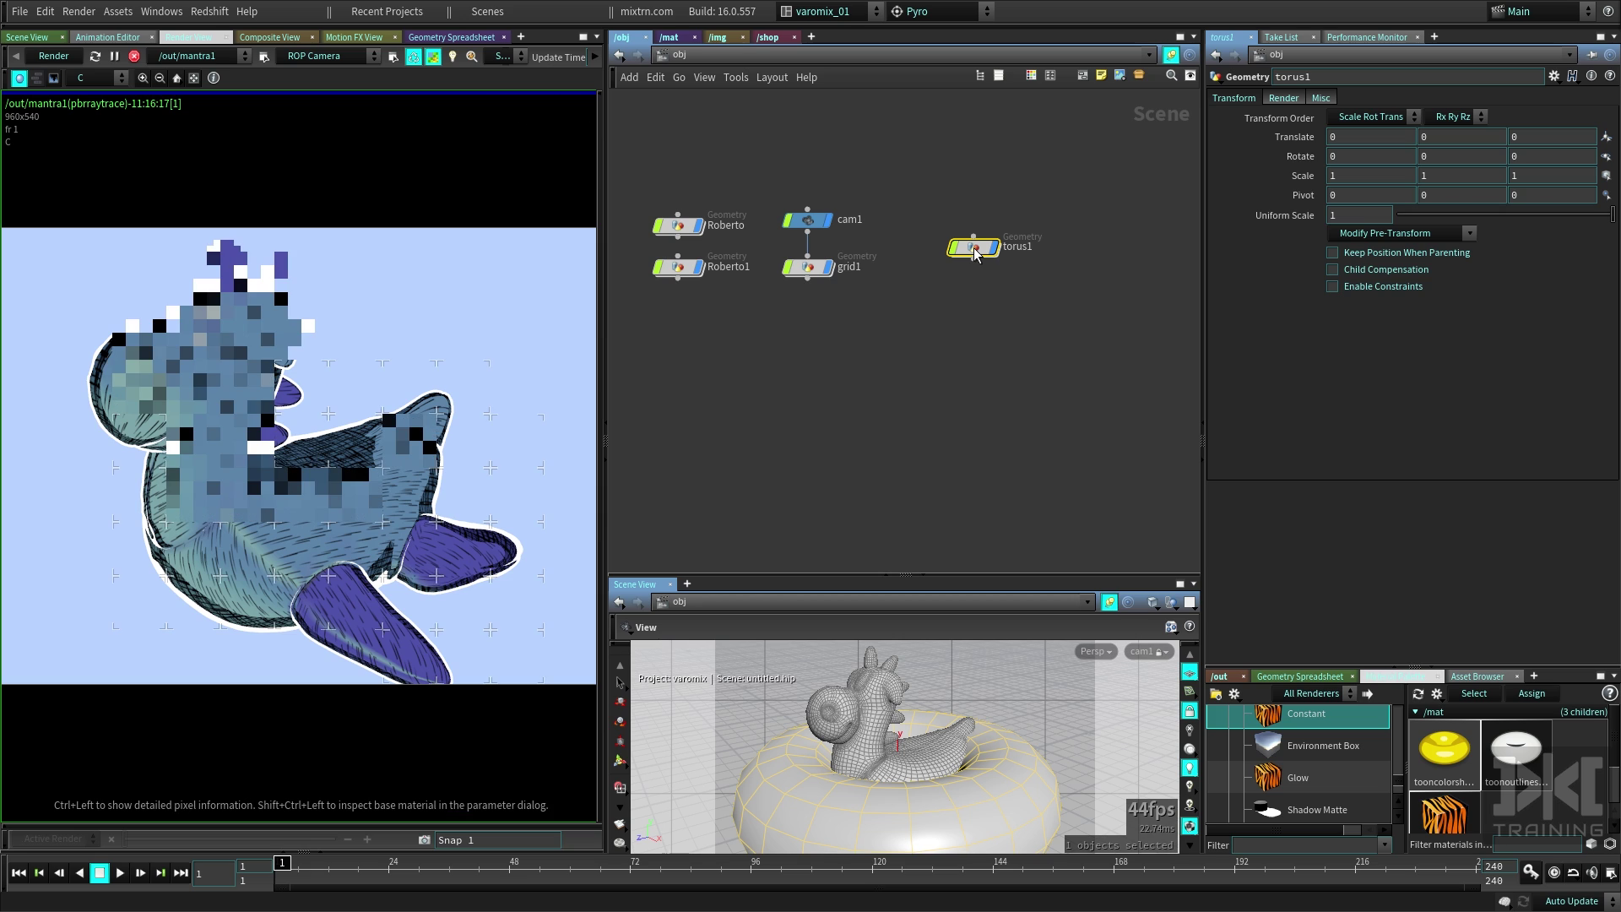
- Assign the /mat/tooncolorshader material to the torus
left_click(1283, 98)
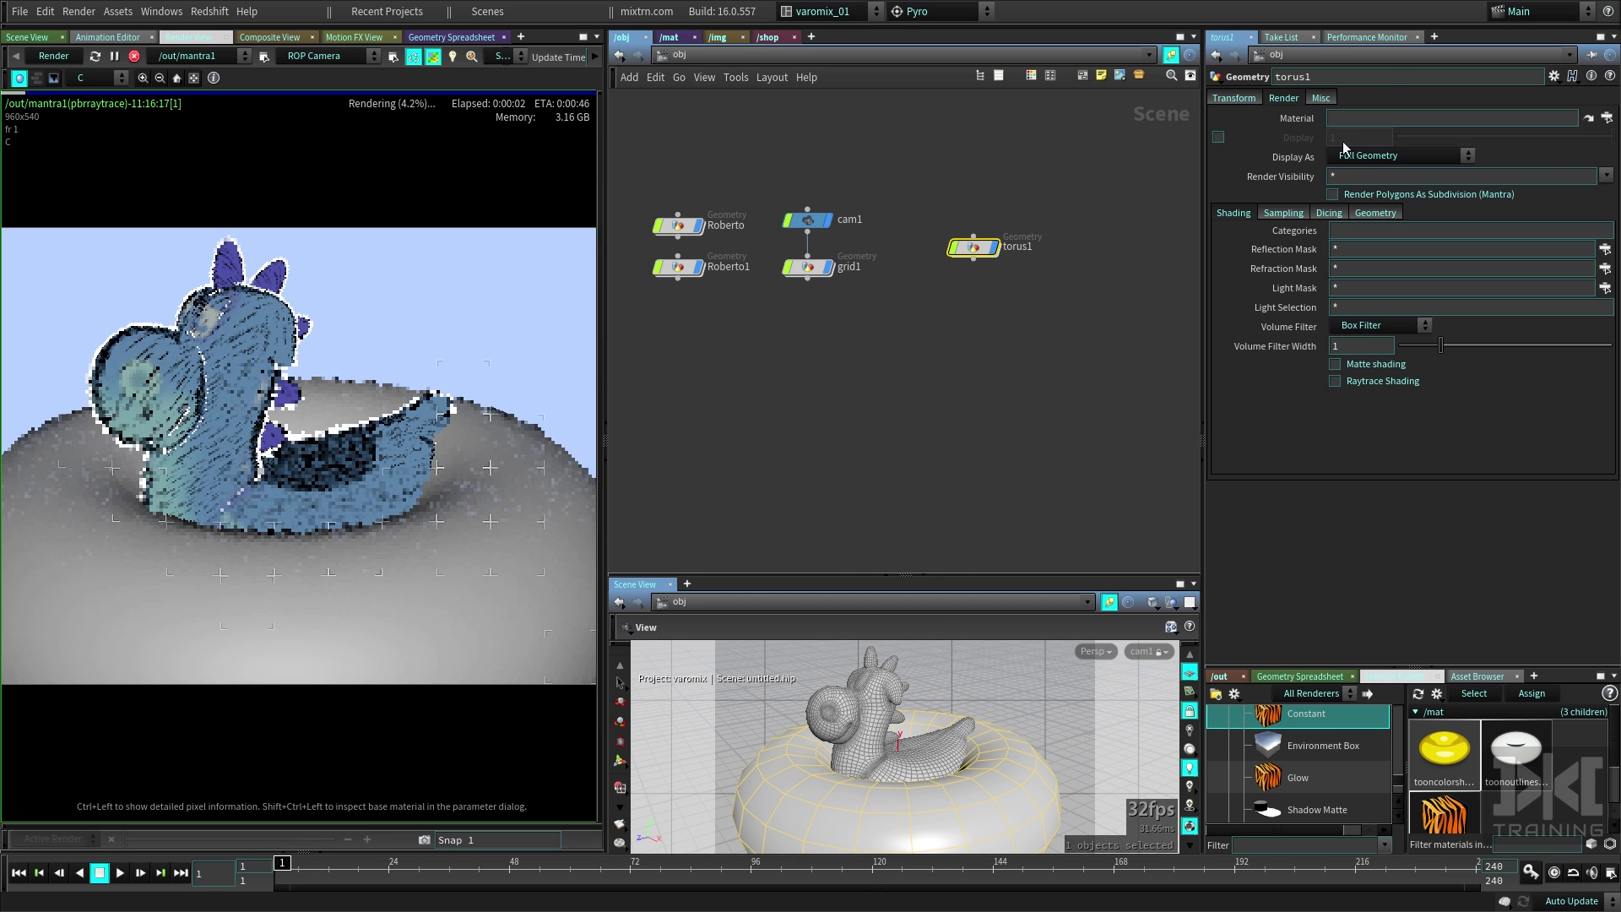
left_click(1606, 119)
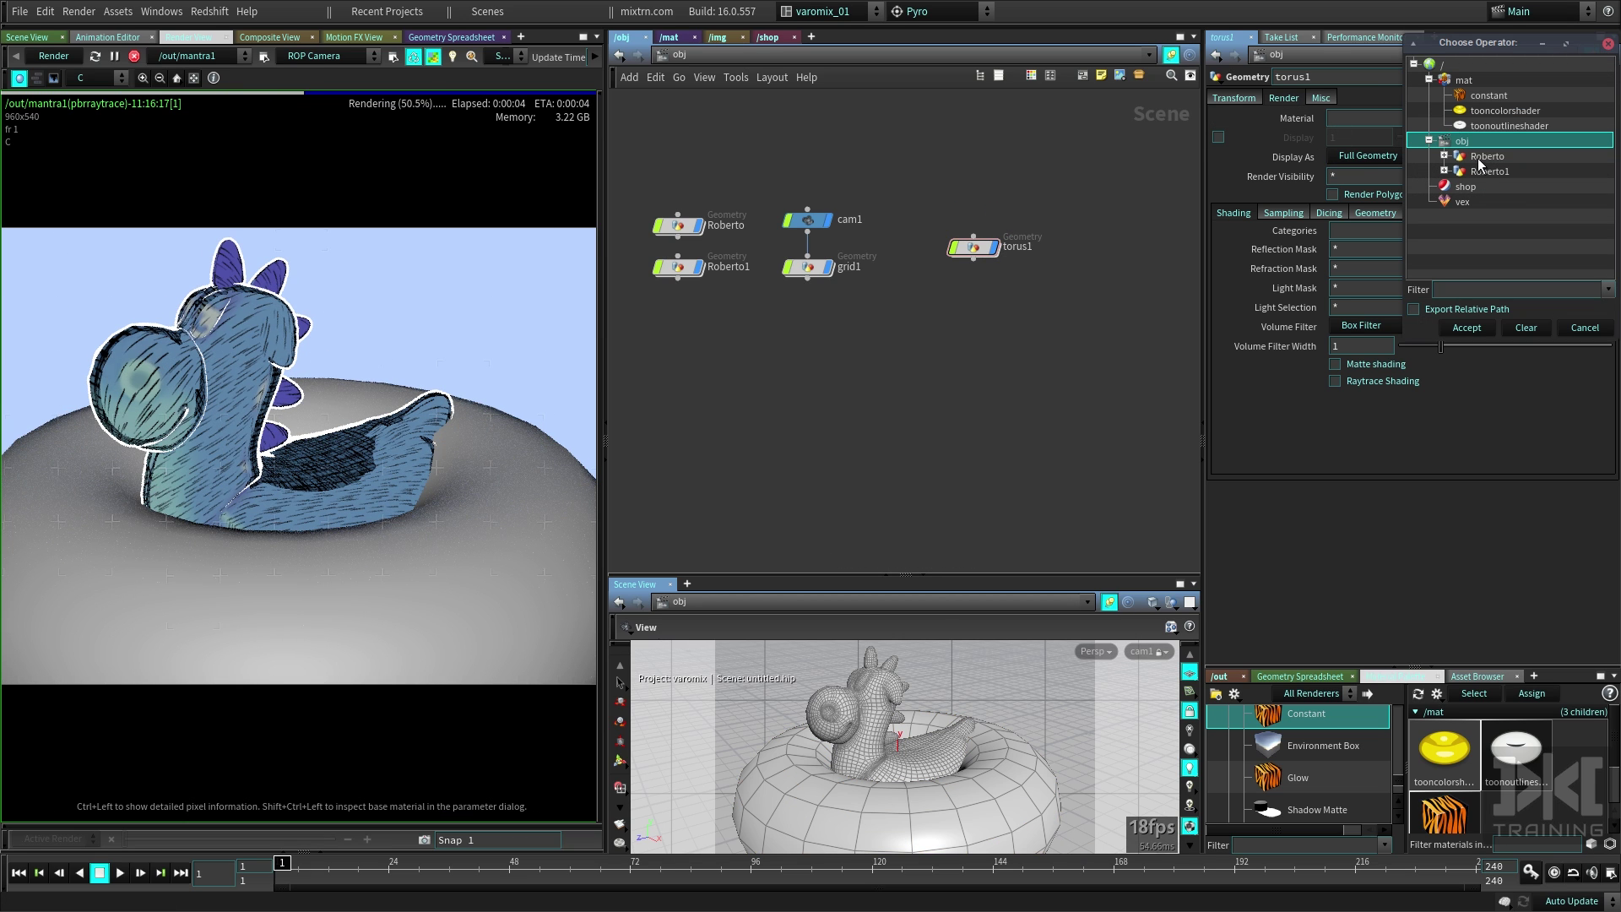
double_click(1484, 113)
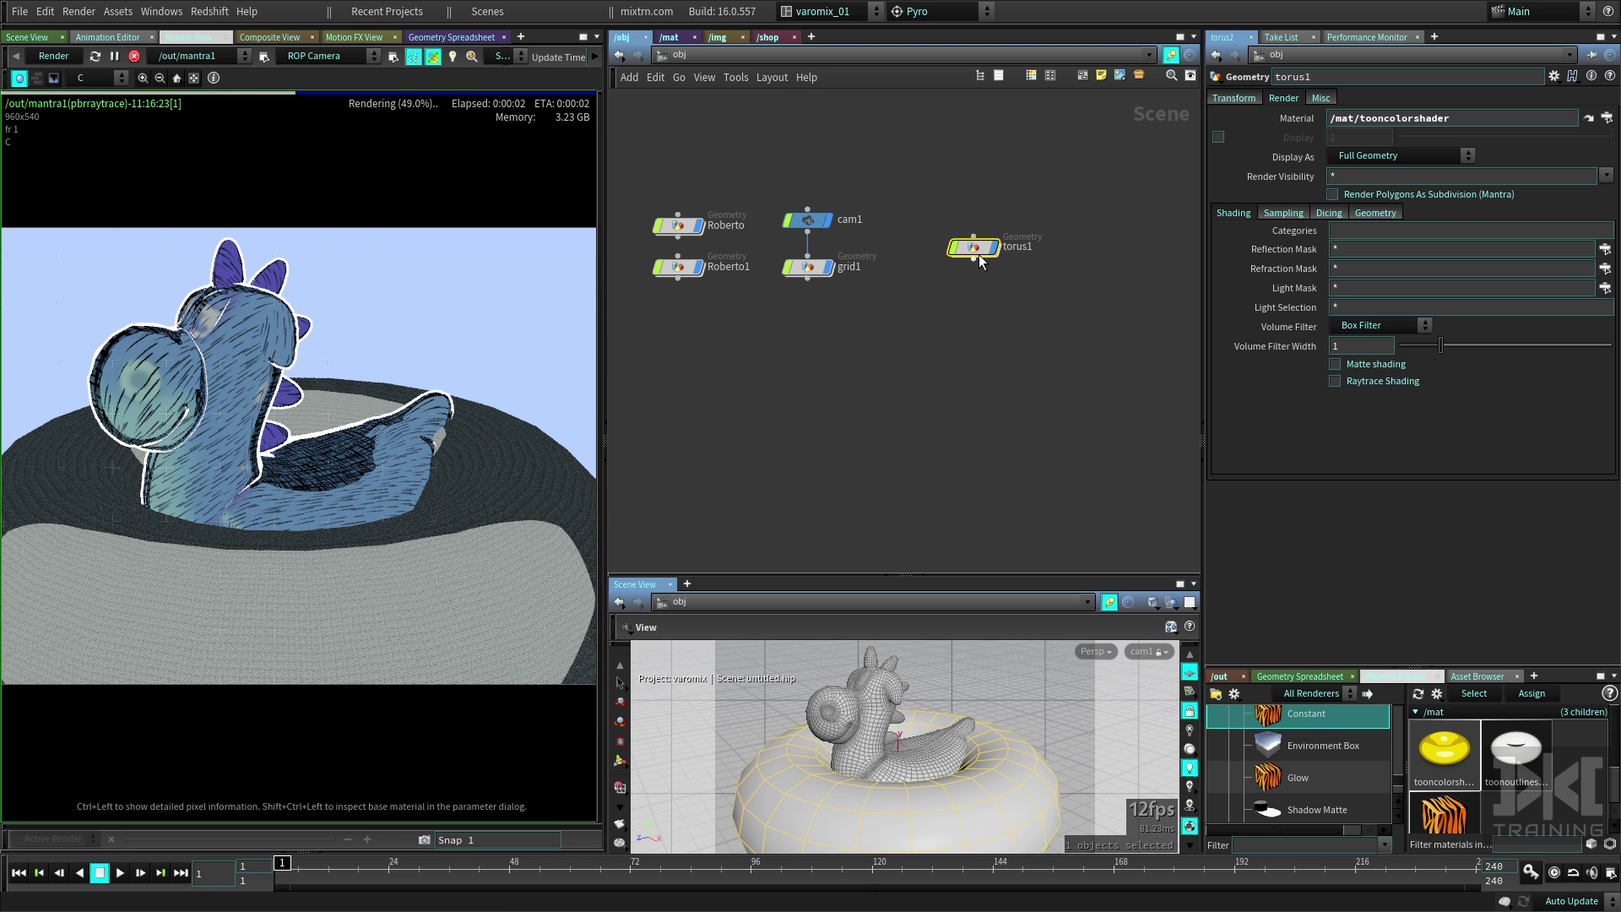
- Duplicate the torus, assign /mat/toonoutlineshader to the copy and place the copy just below the original node
left_click_drag(980, 283, 979, 321, "alt")
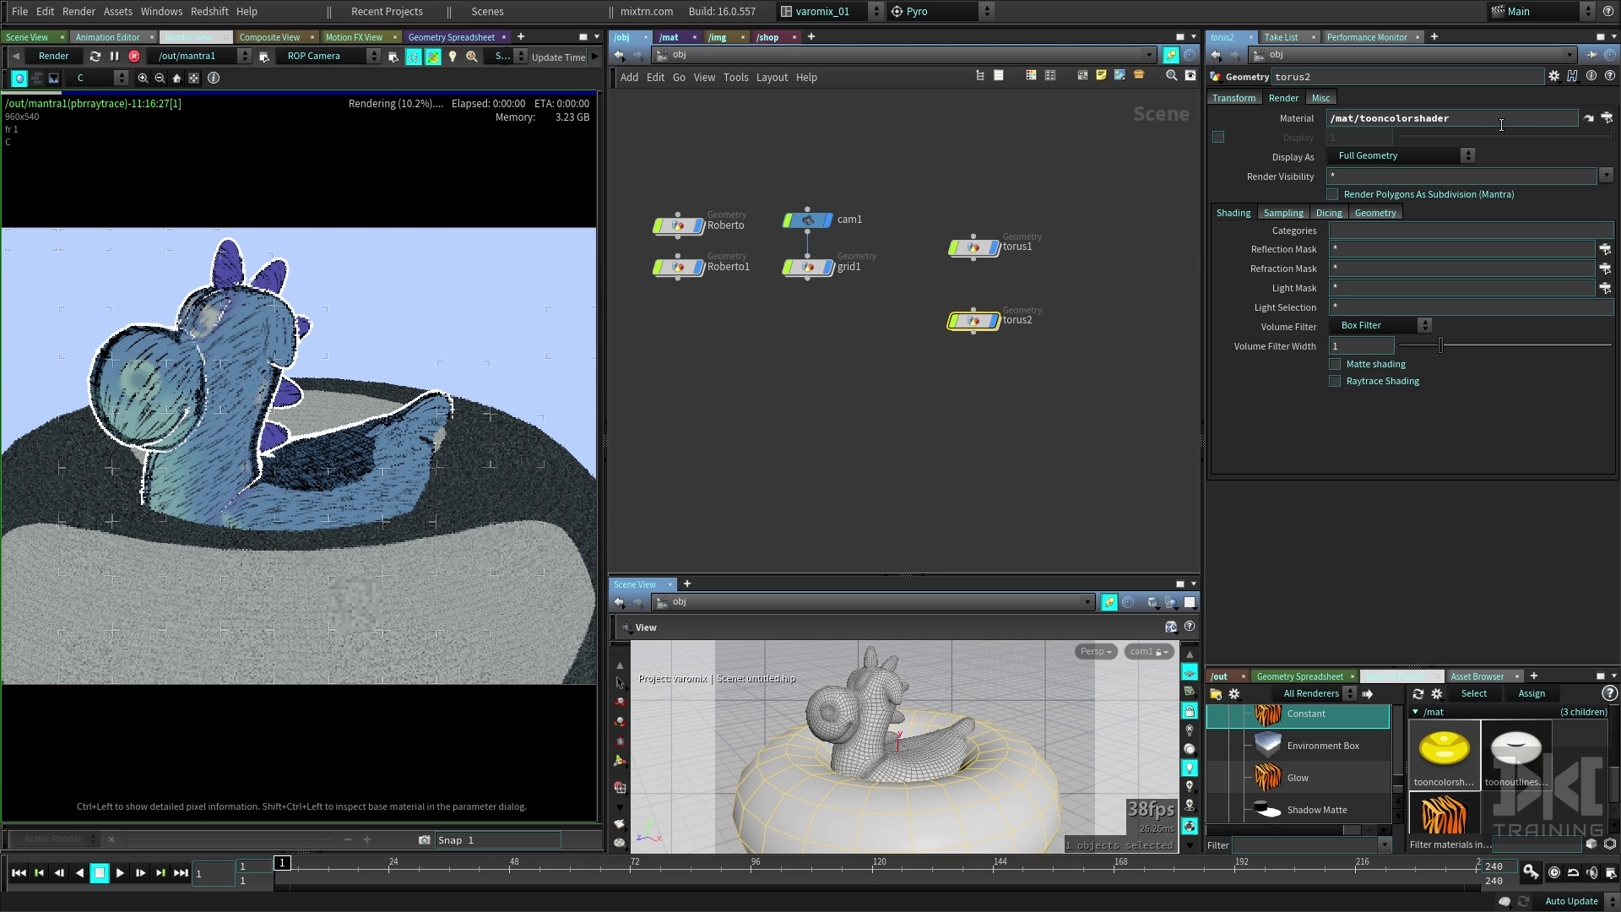
left_click(1607, 121)
double_click(1496, 133)
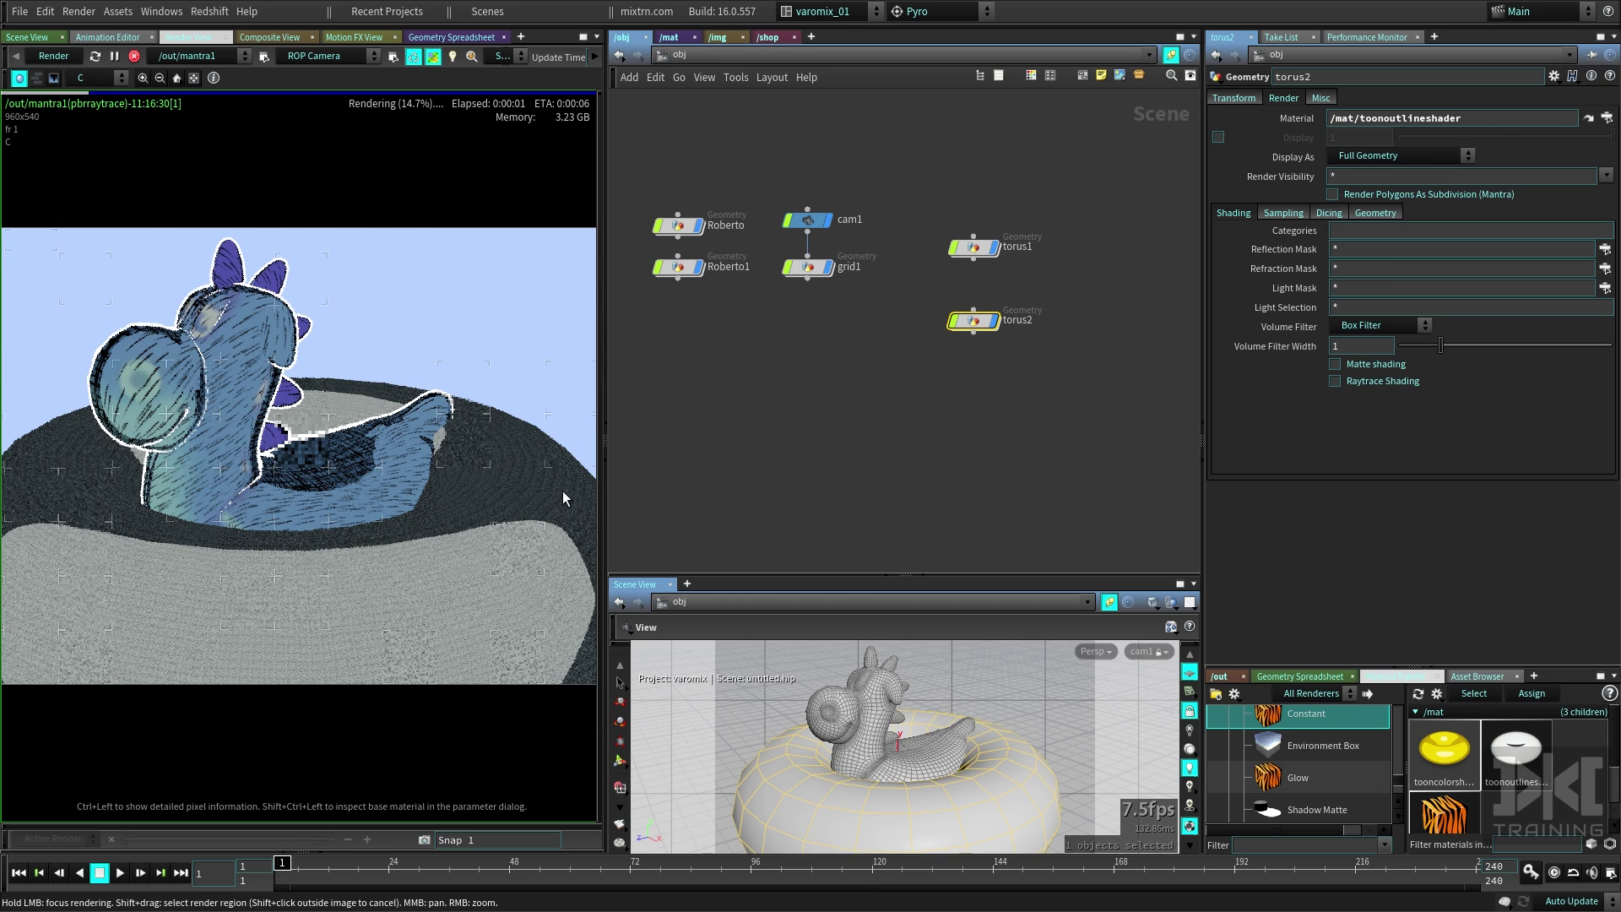
left_click_drag(973, 321, 974, 298)
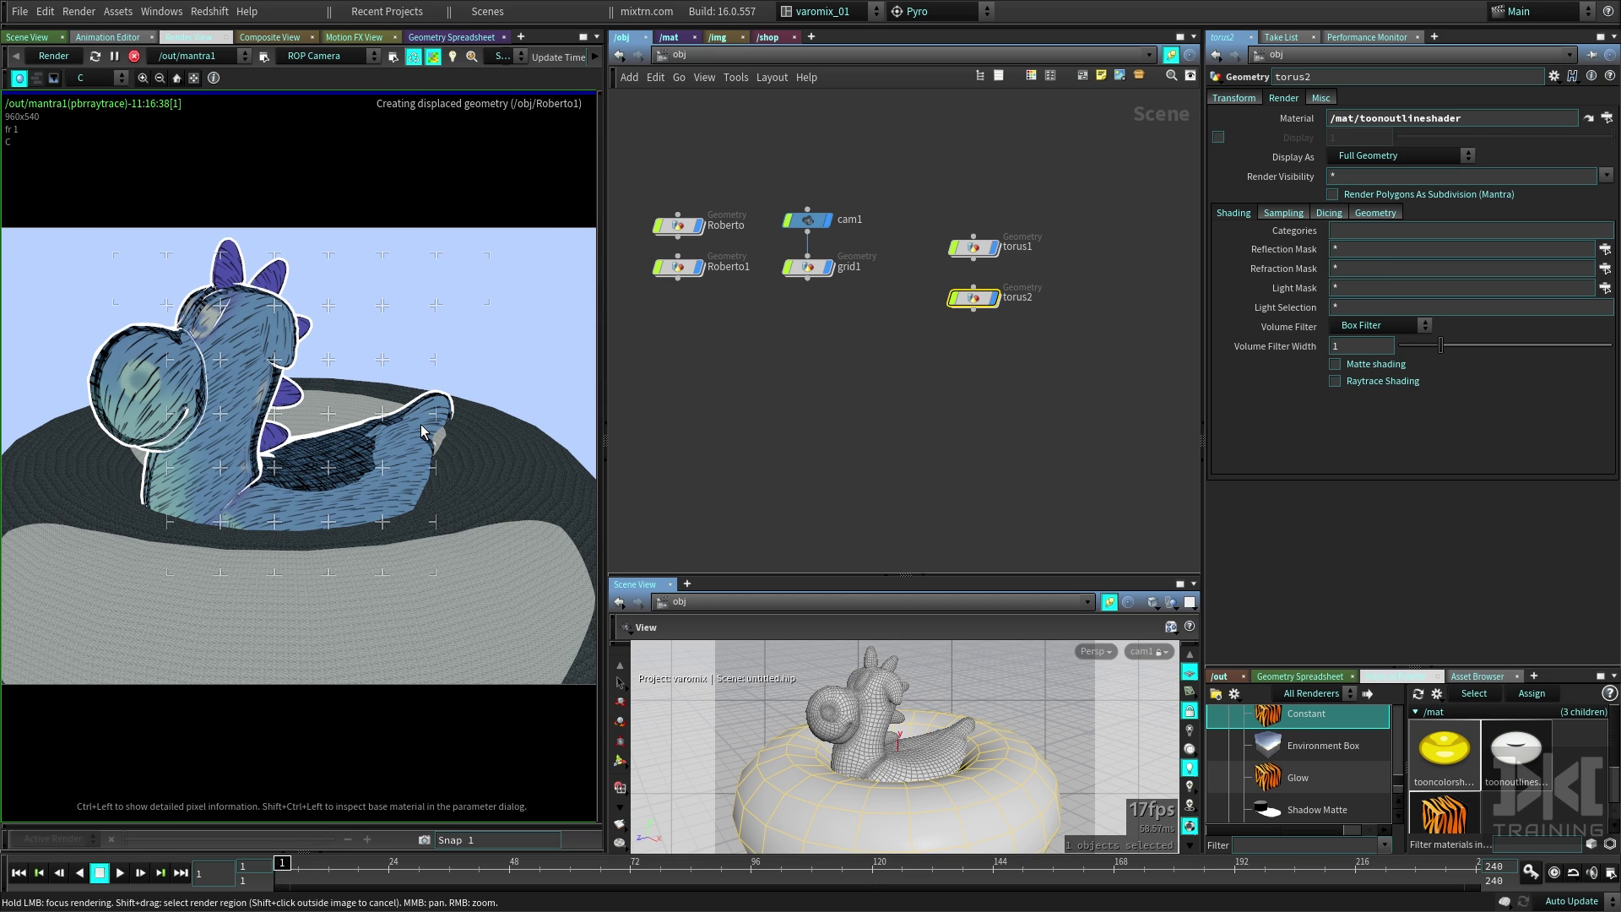
- Select both torus objects and set their X Translate to 0.6 and Uniform Scale to 0.5
left_click_drag(913, 160, 997, 447)
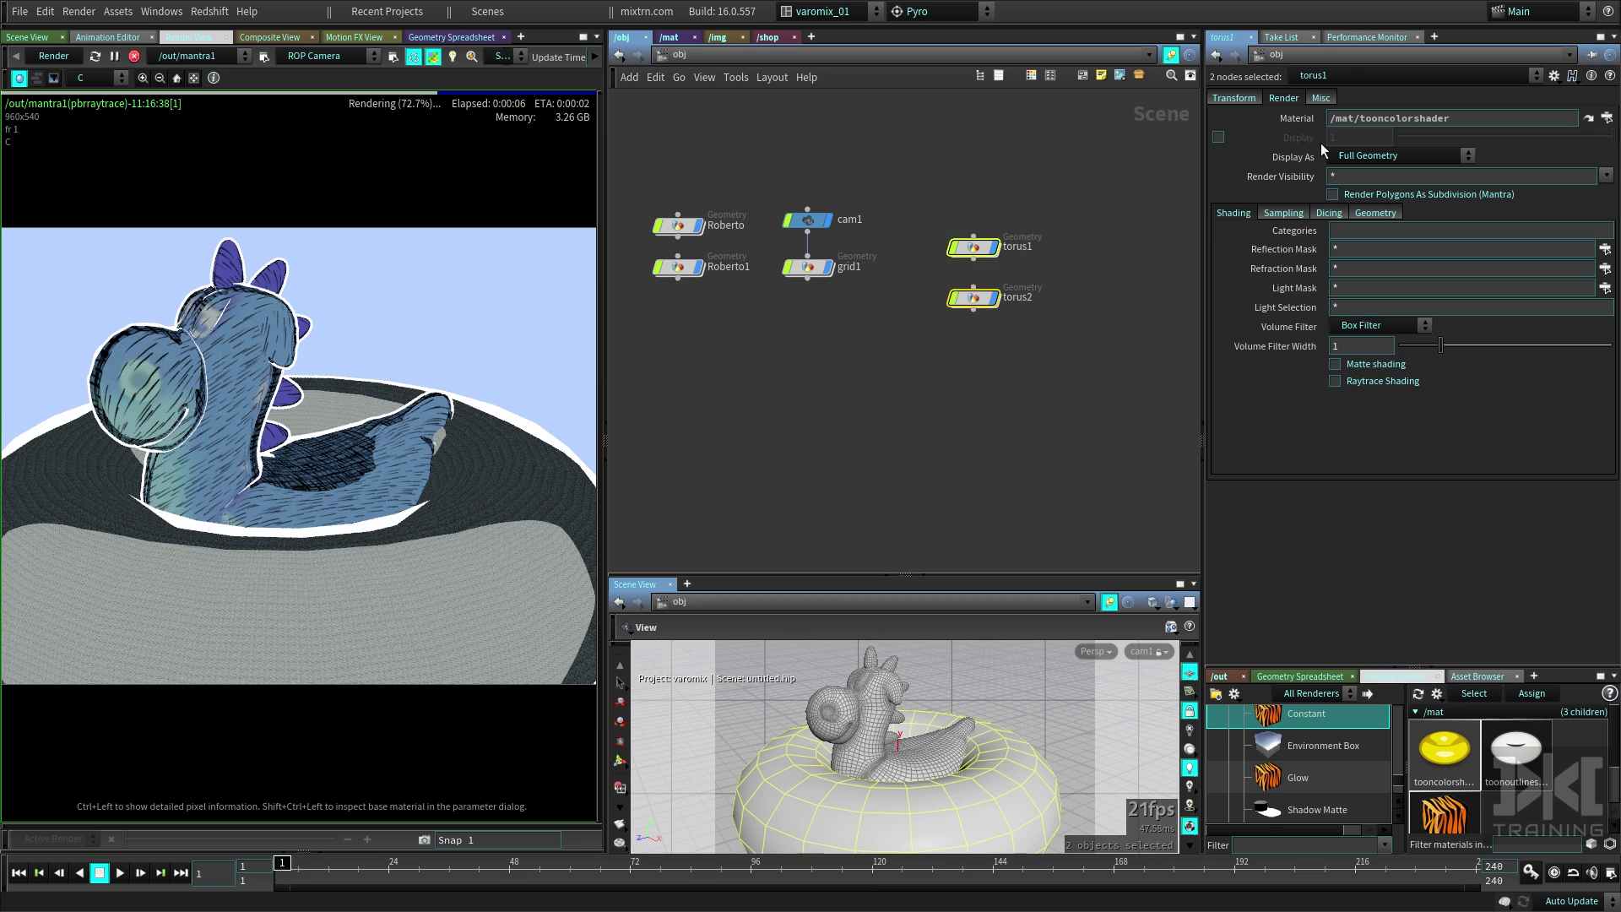
left_click(1234, 98)
middle_click_drag(1374, 212, 1316, 199)
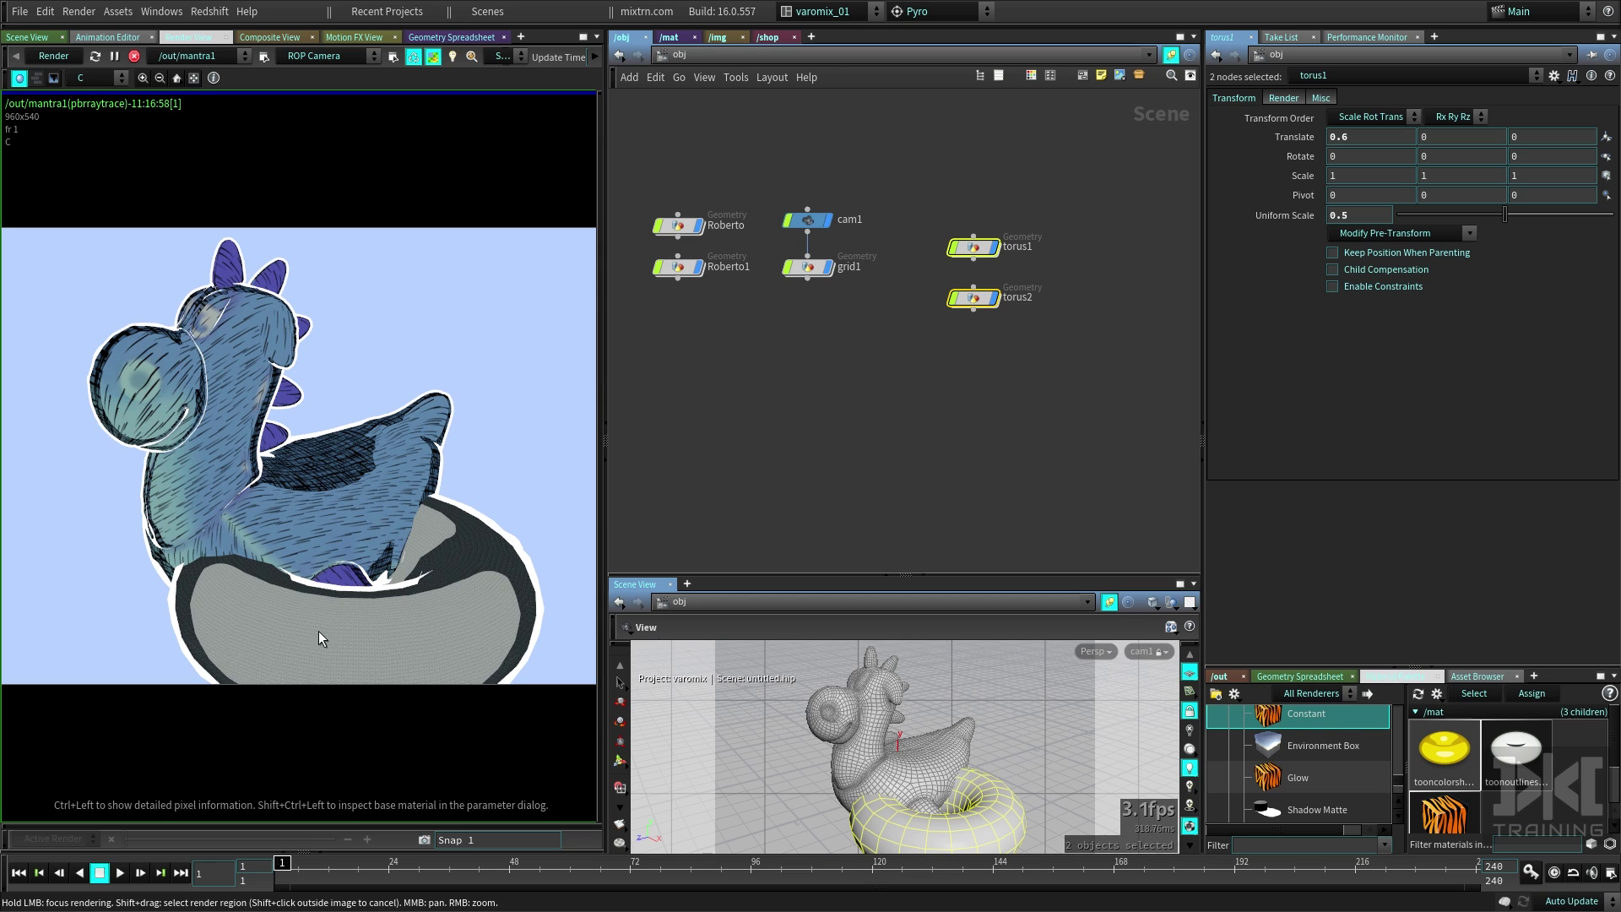
- Inside torus1, add a displayed Color node after the torus with R 0.235, G 0, B 1
left_click(979, 251)
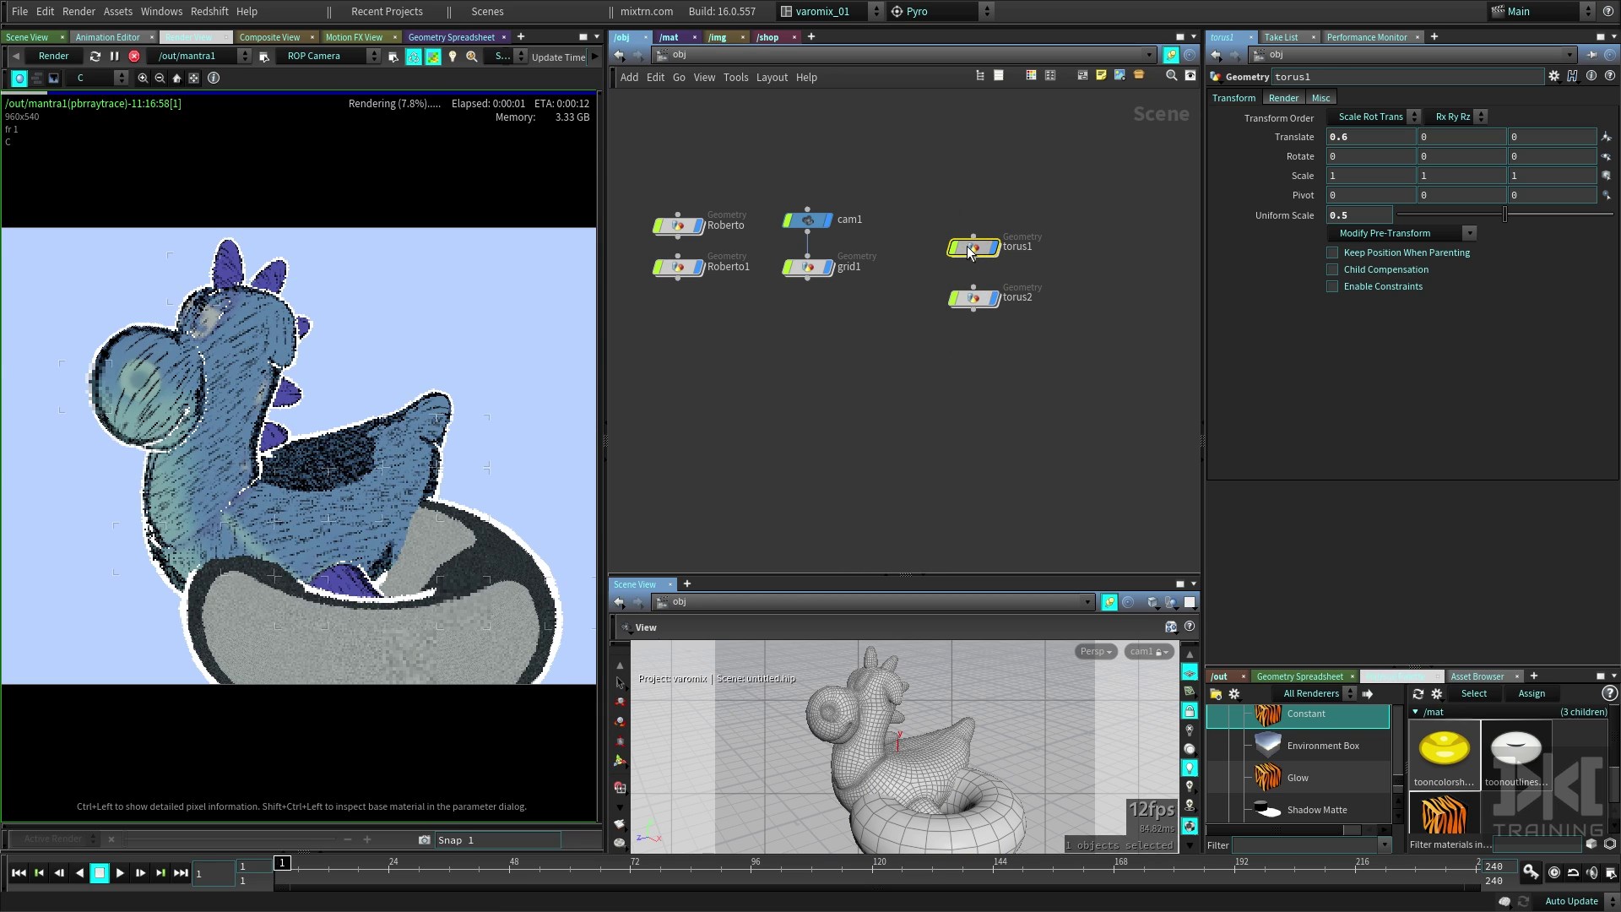
double_click(978, 250)
key("Tab")
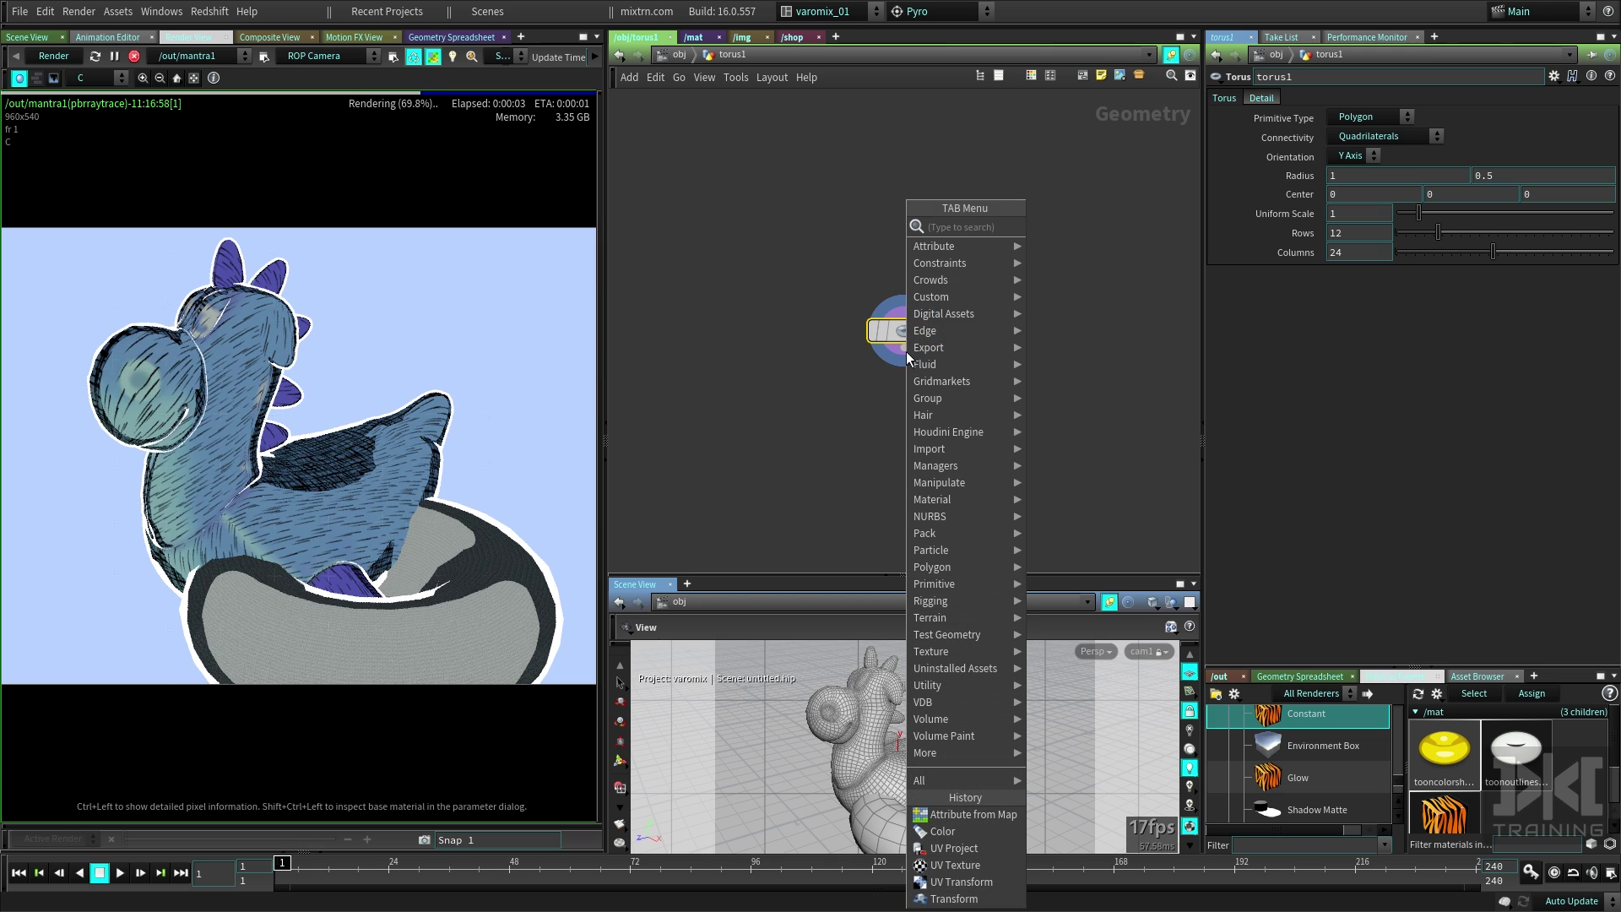
type("colo")
left_click(1057, 225)
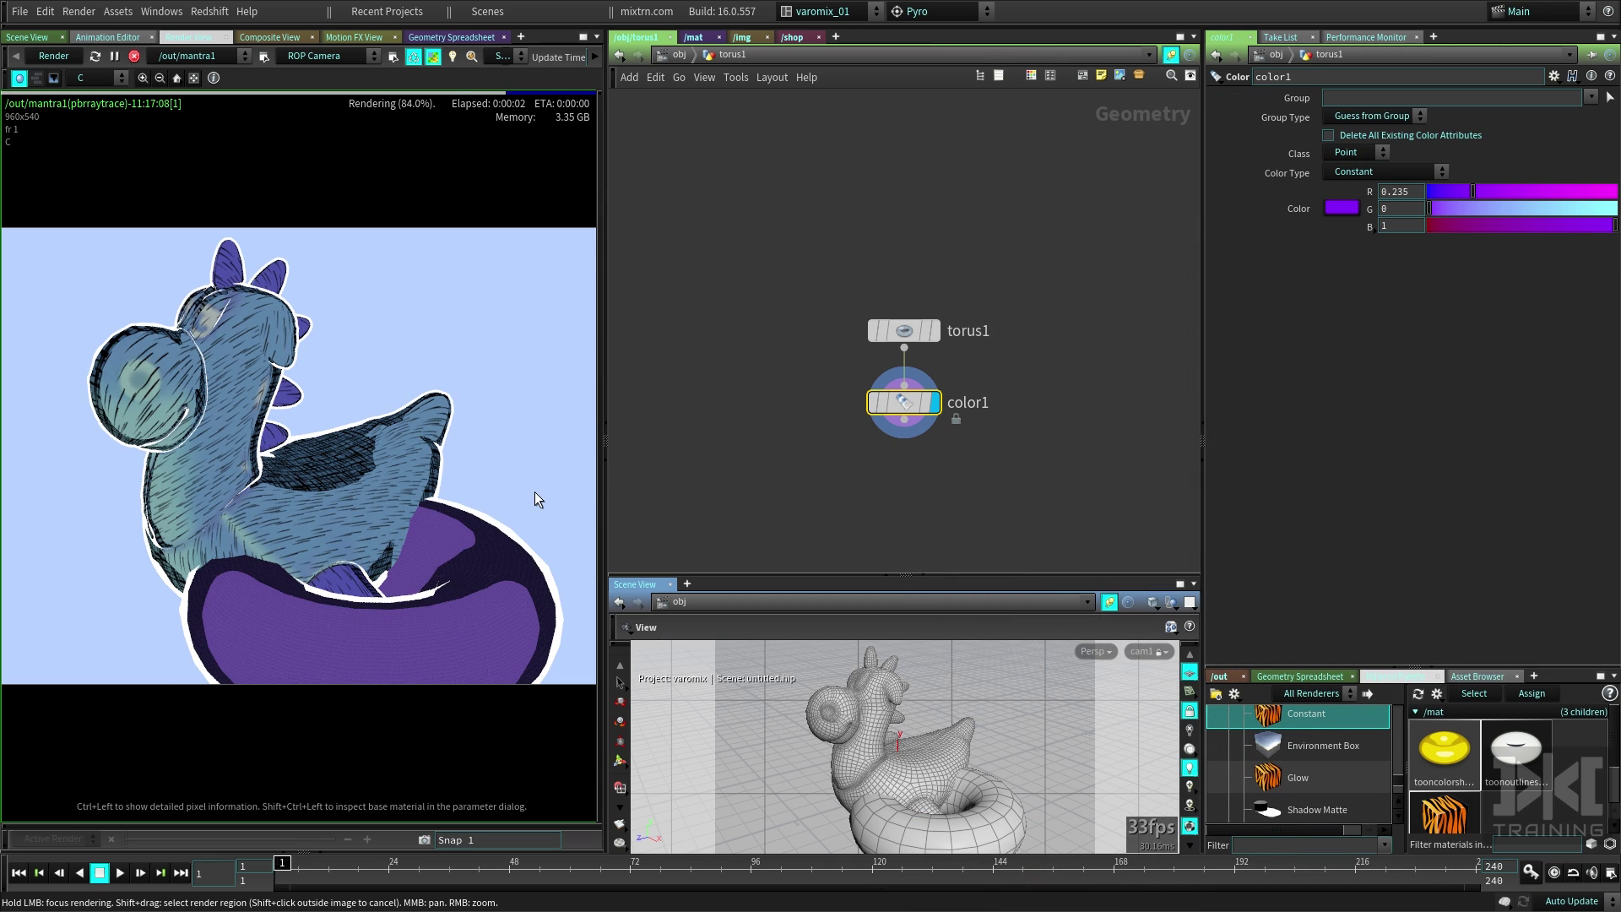
- In Roberto's Attribute from Map node, enable Do Remap and set its Scale to 3
key("u")
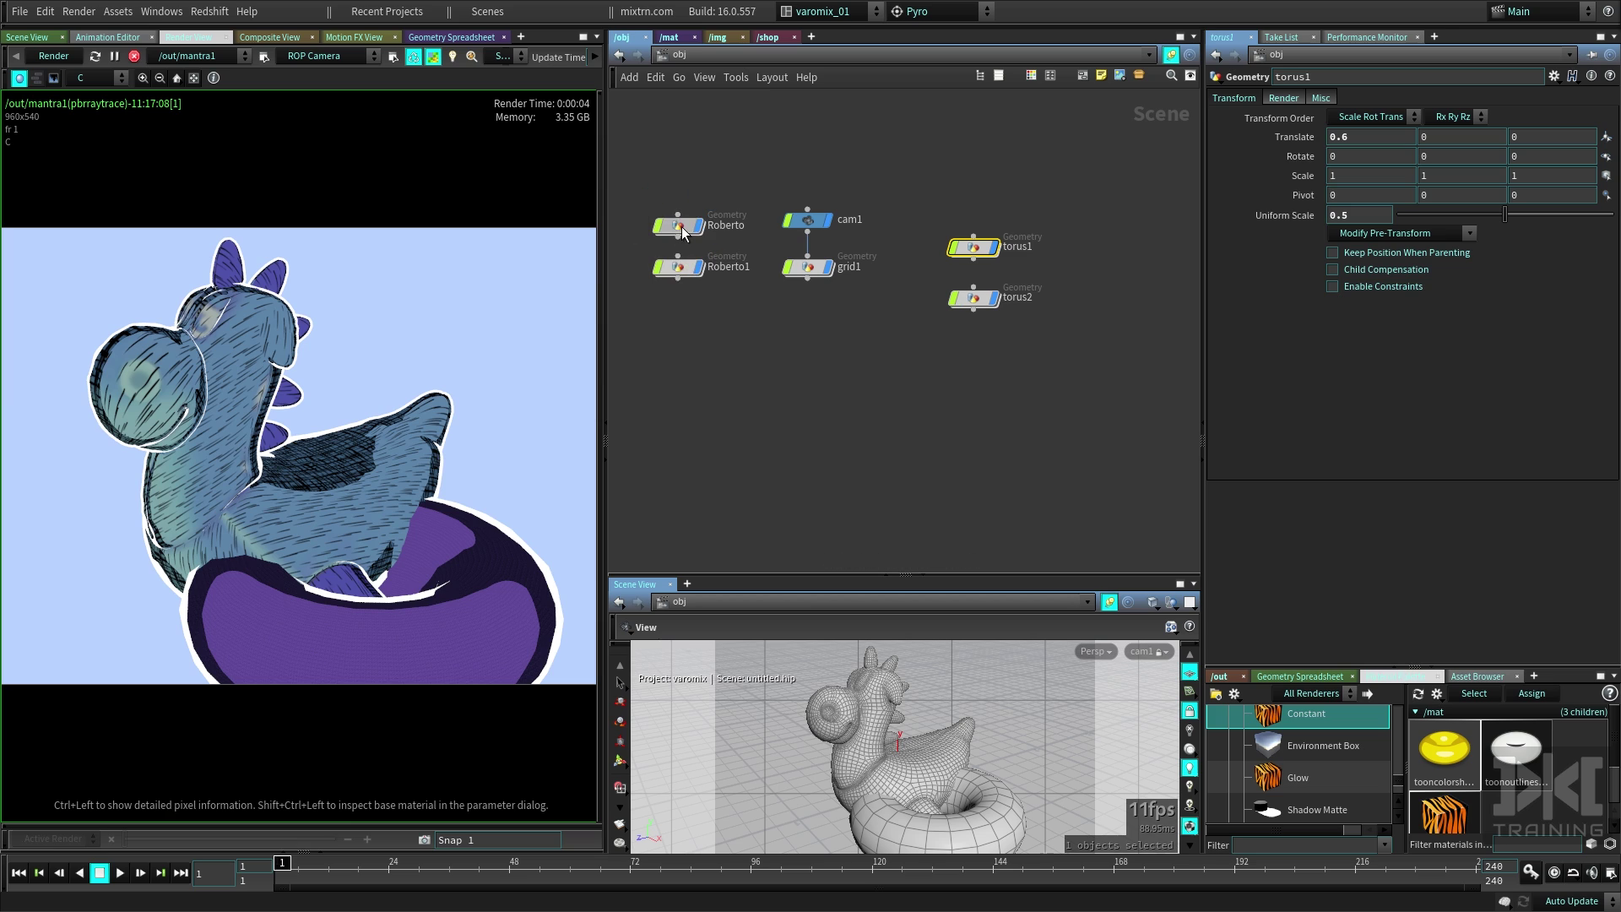
double_click(671, 233)
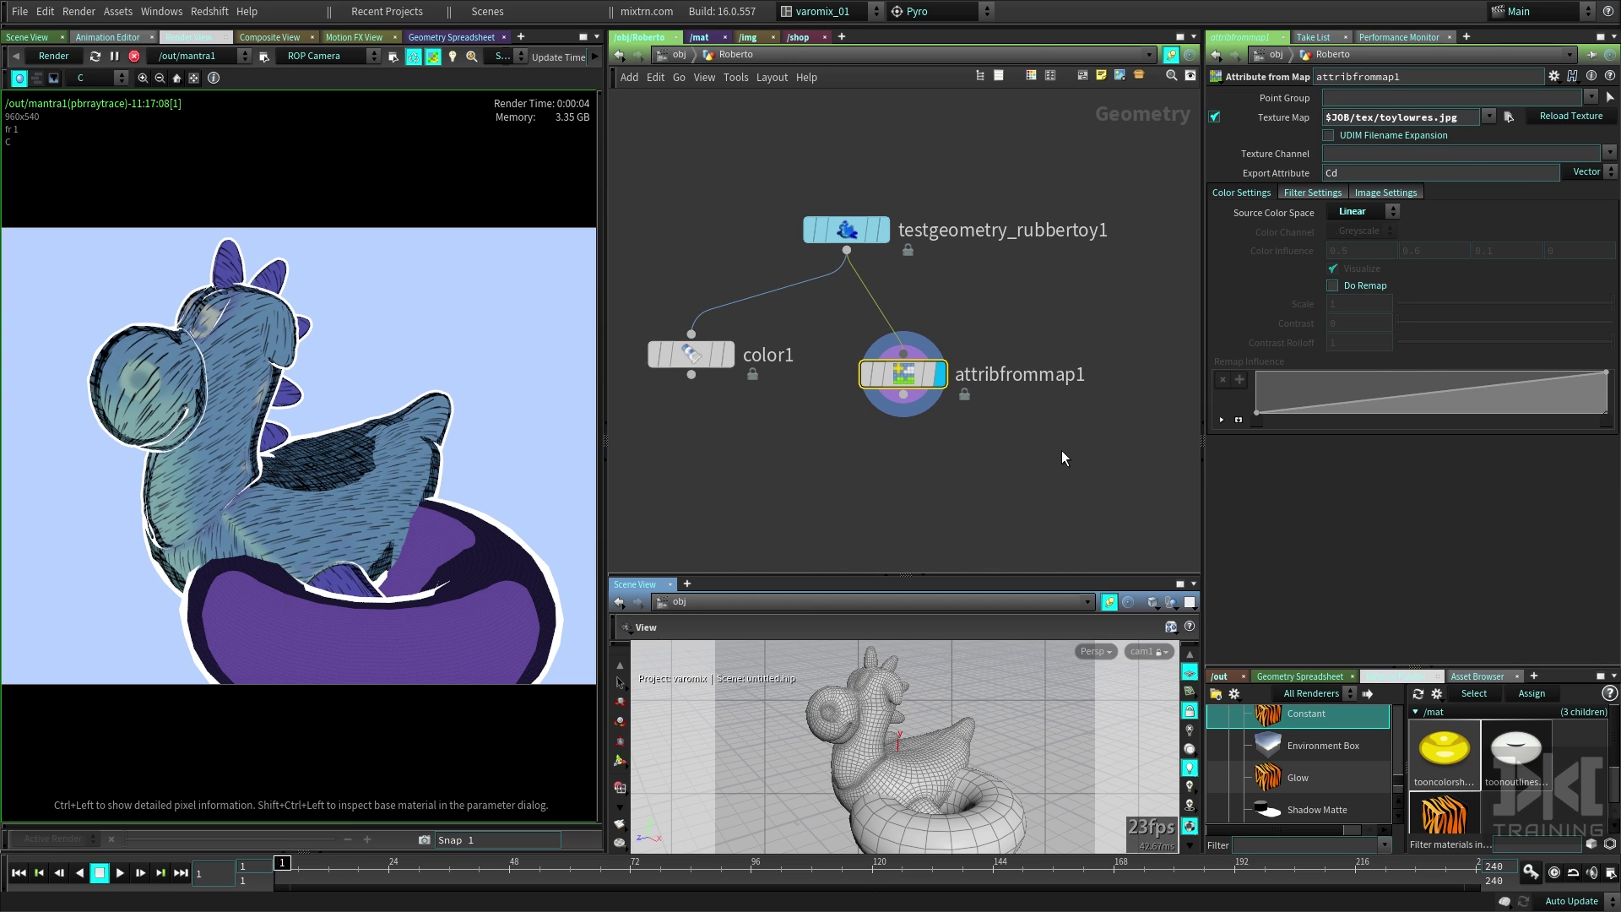
left_click(1372, 286)
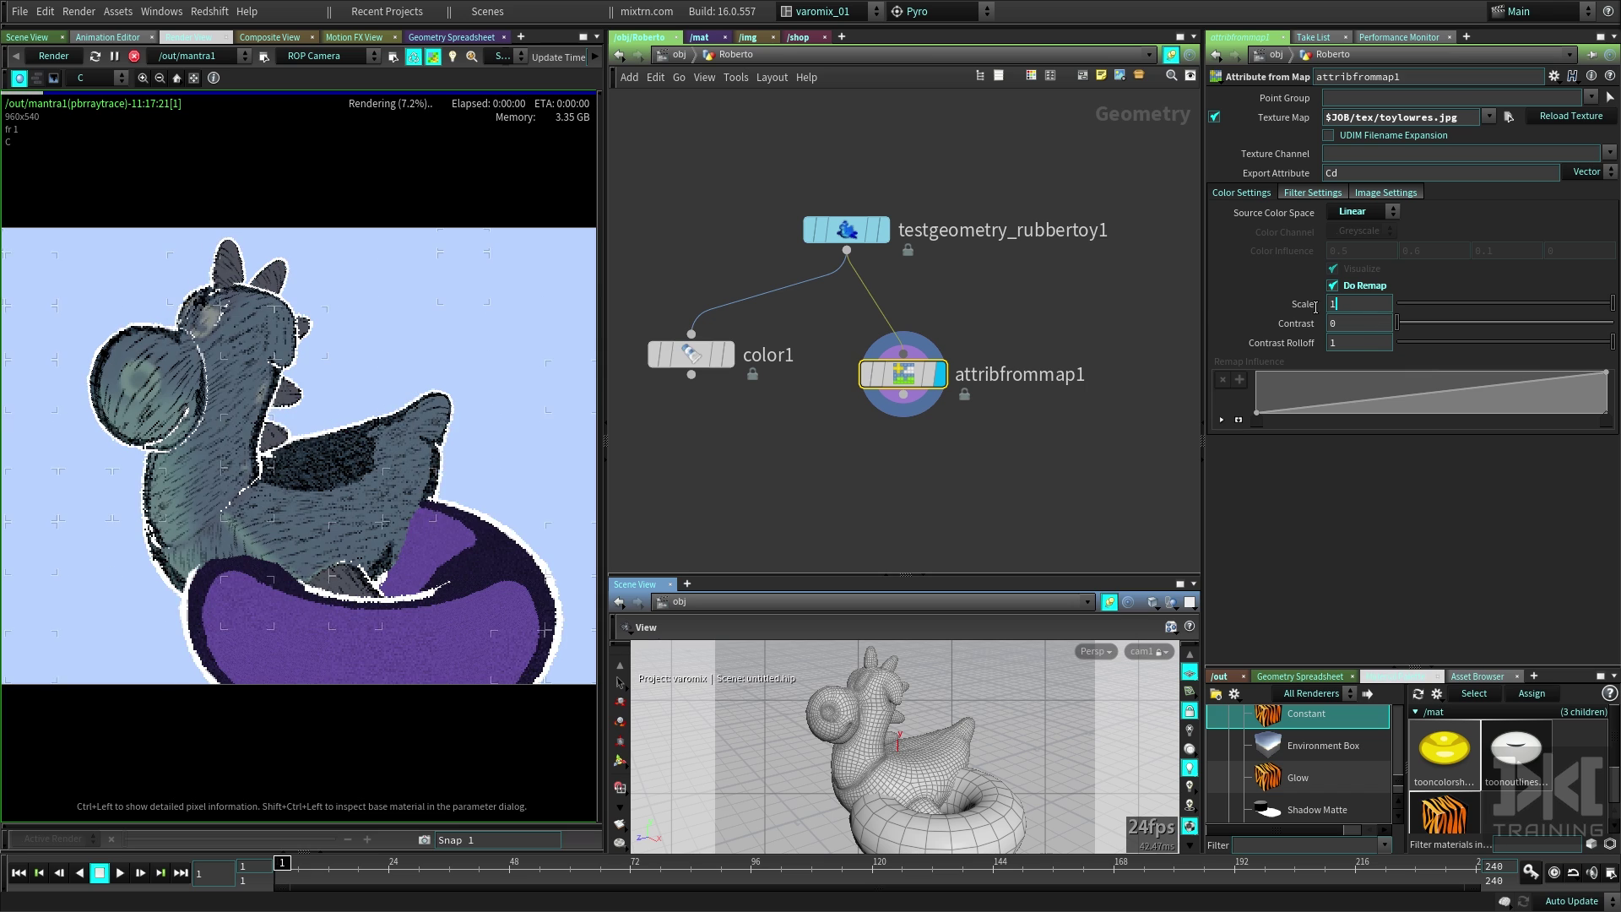
type("3")
key("Return")
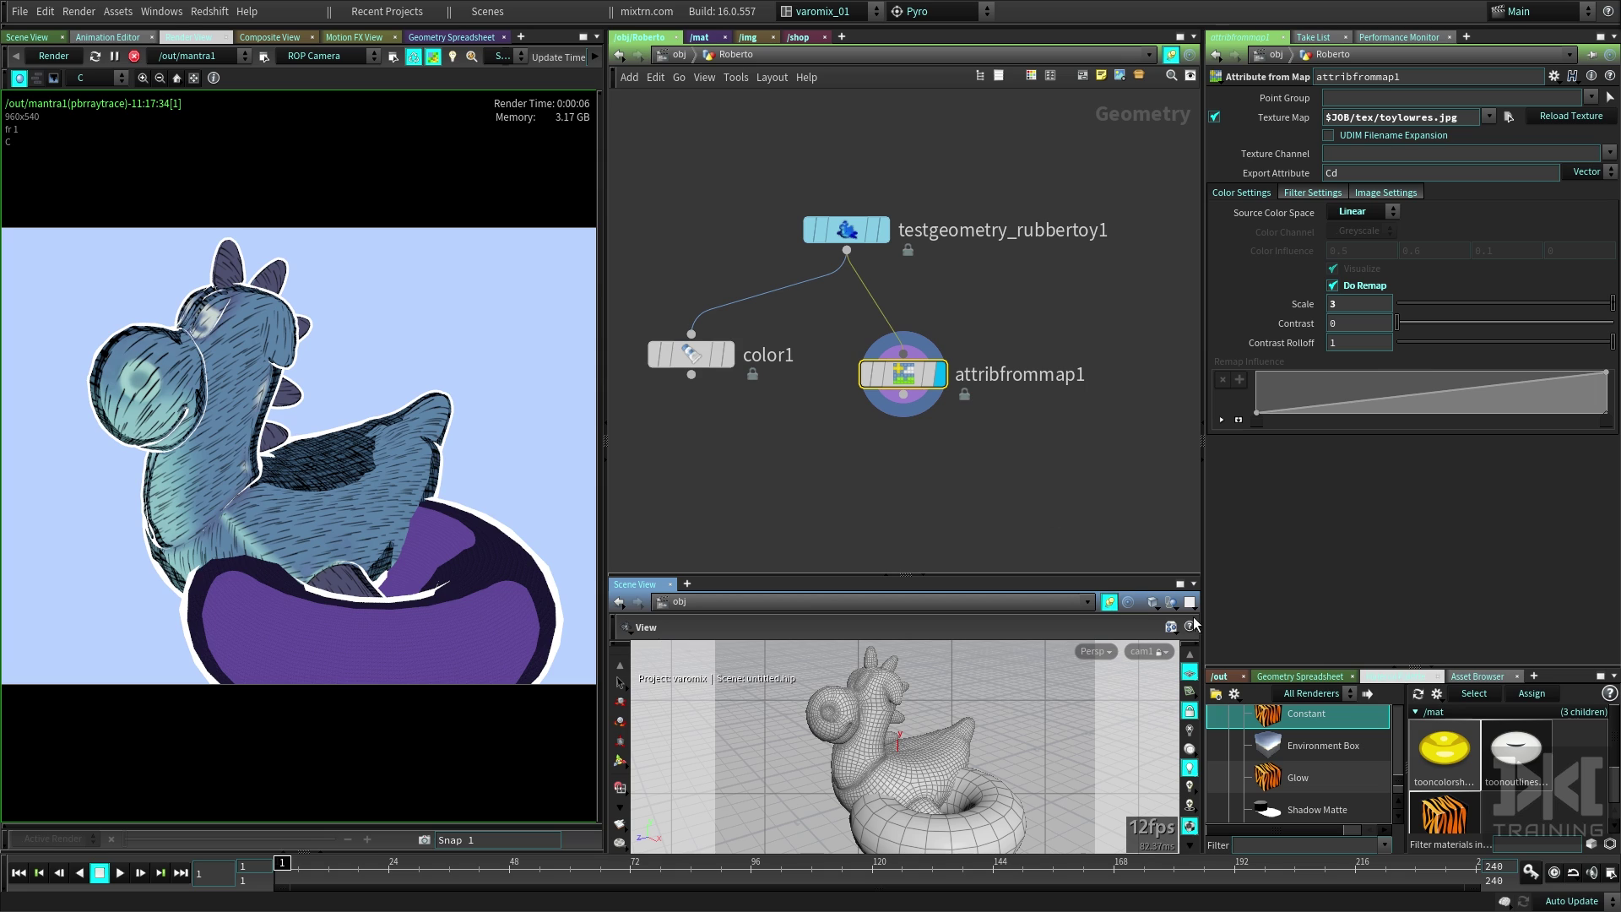
- Open the tooncolorshader material's internal VEX network and examine its nodes
left_click(1445, 760)
left_click(699, 37)
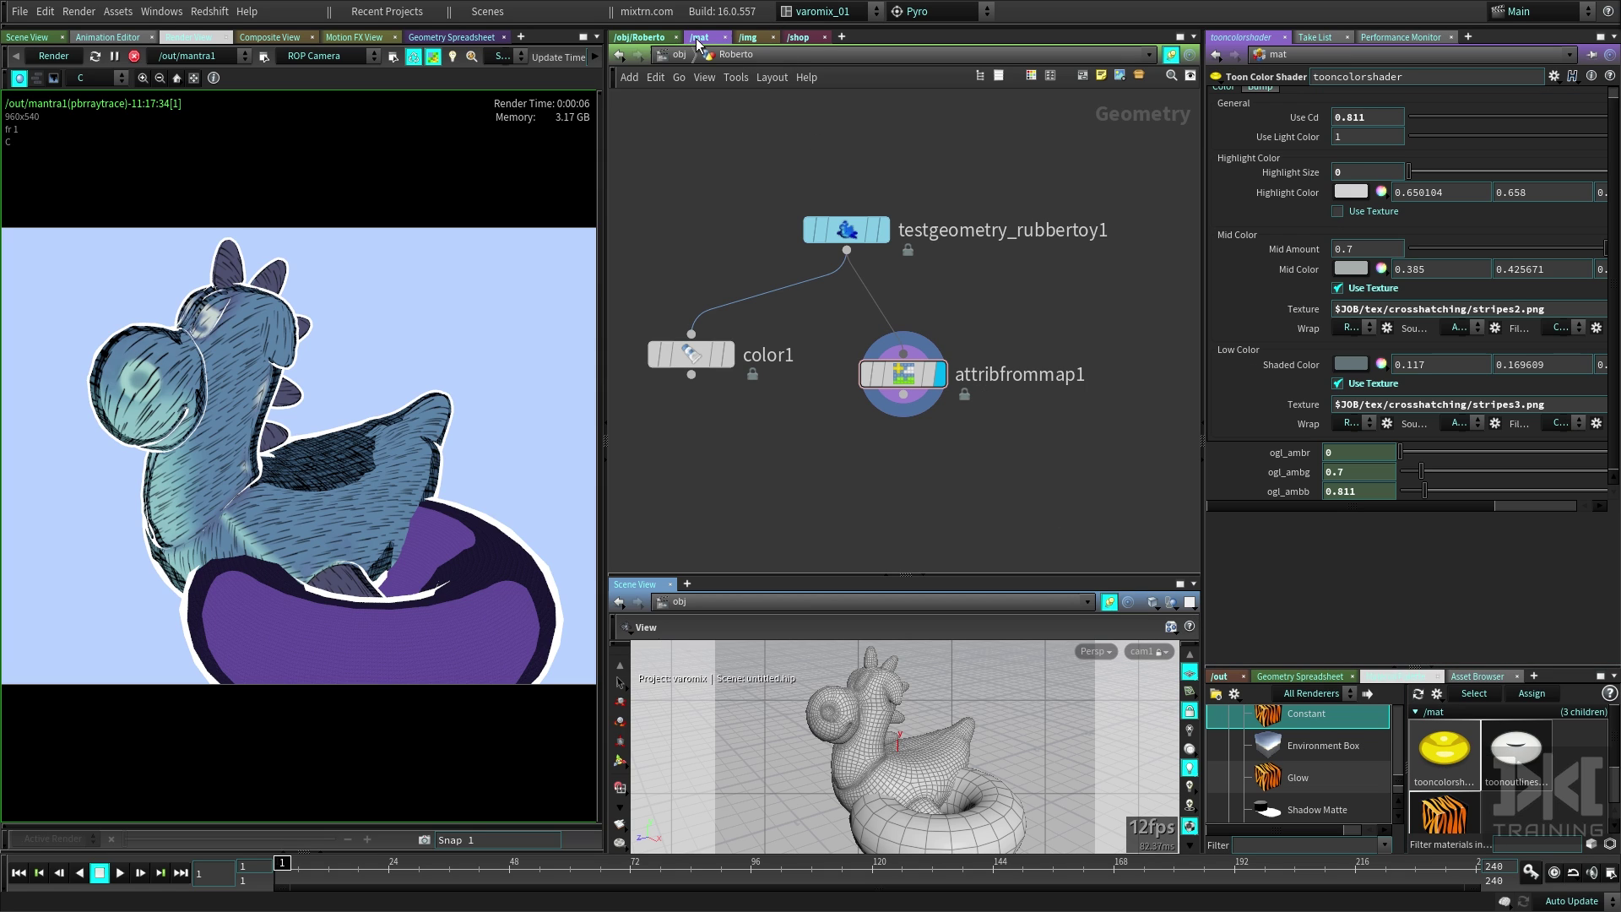
left_click_drag(876, 235, 870, 229)
middle_click_drag(918, 486, 1029, 486)
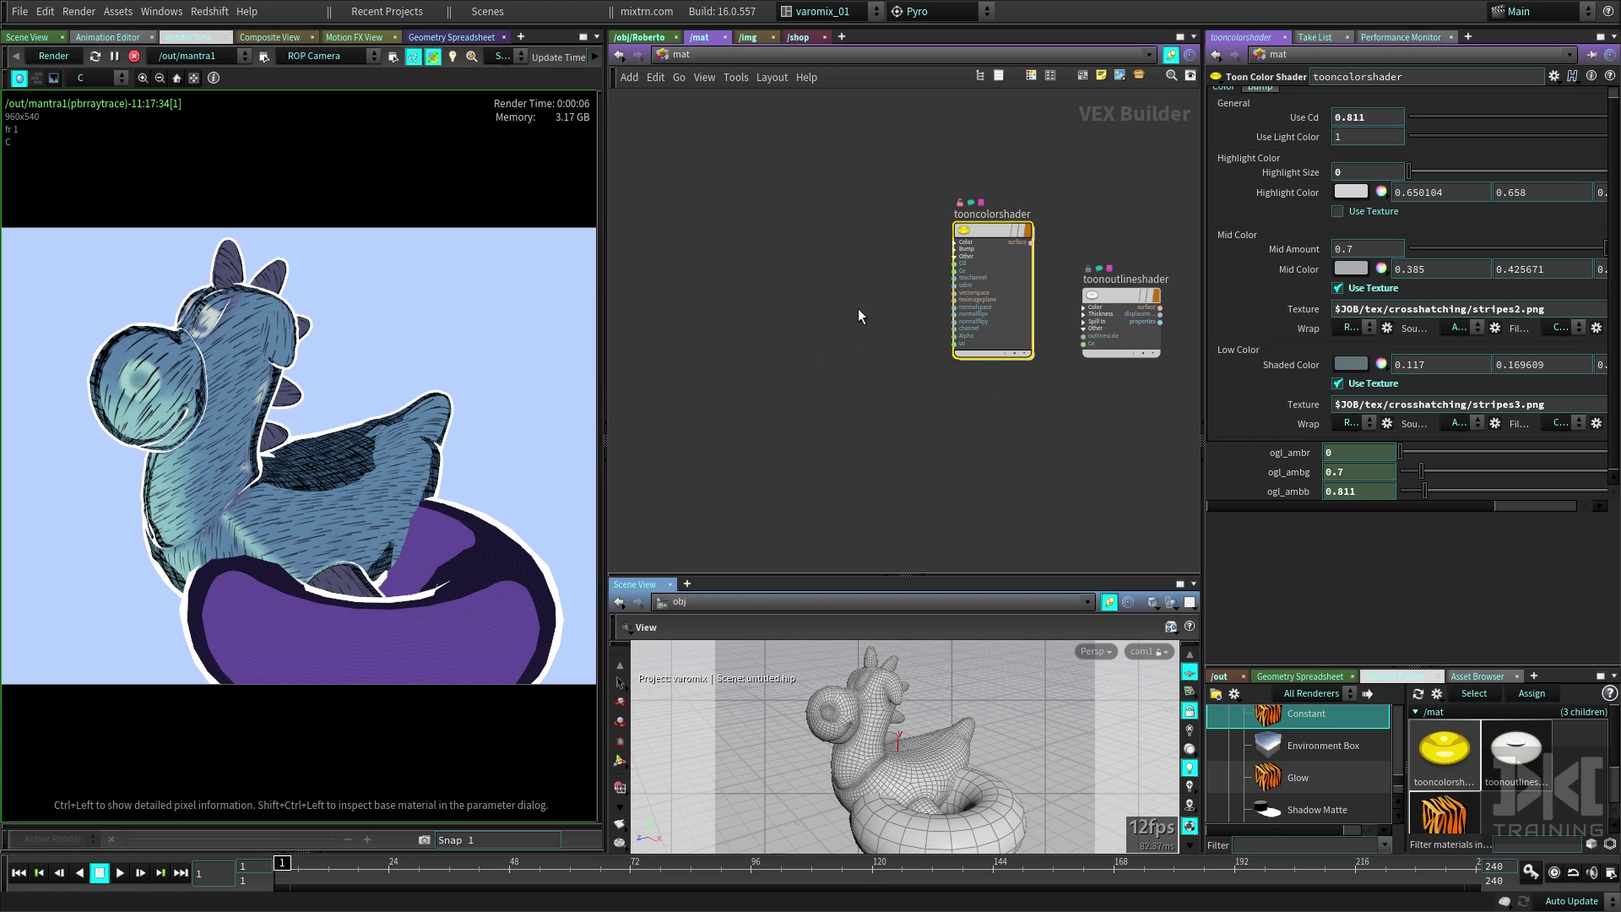
double_click(991, 233)
middle_click_drag(1123, 345, 883, 431)
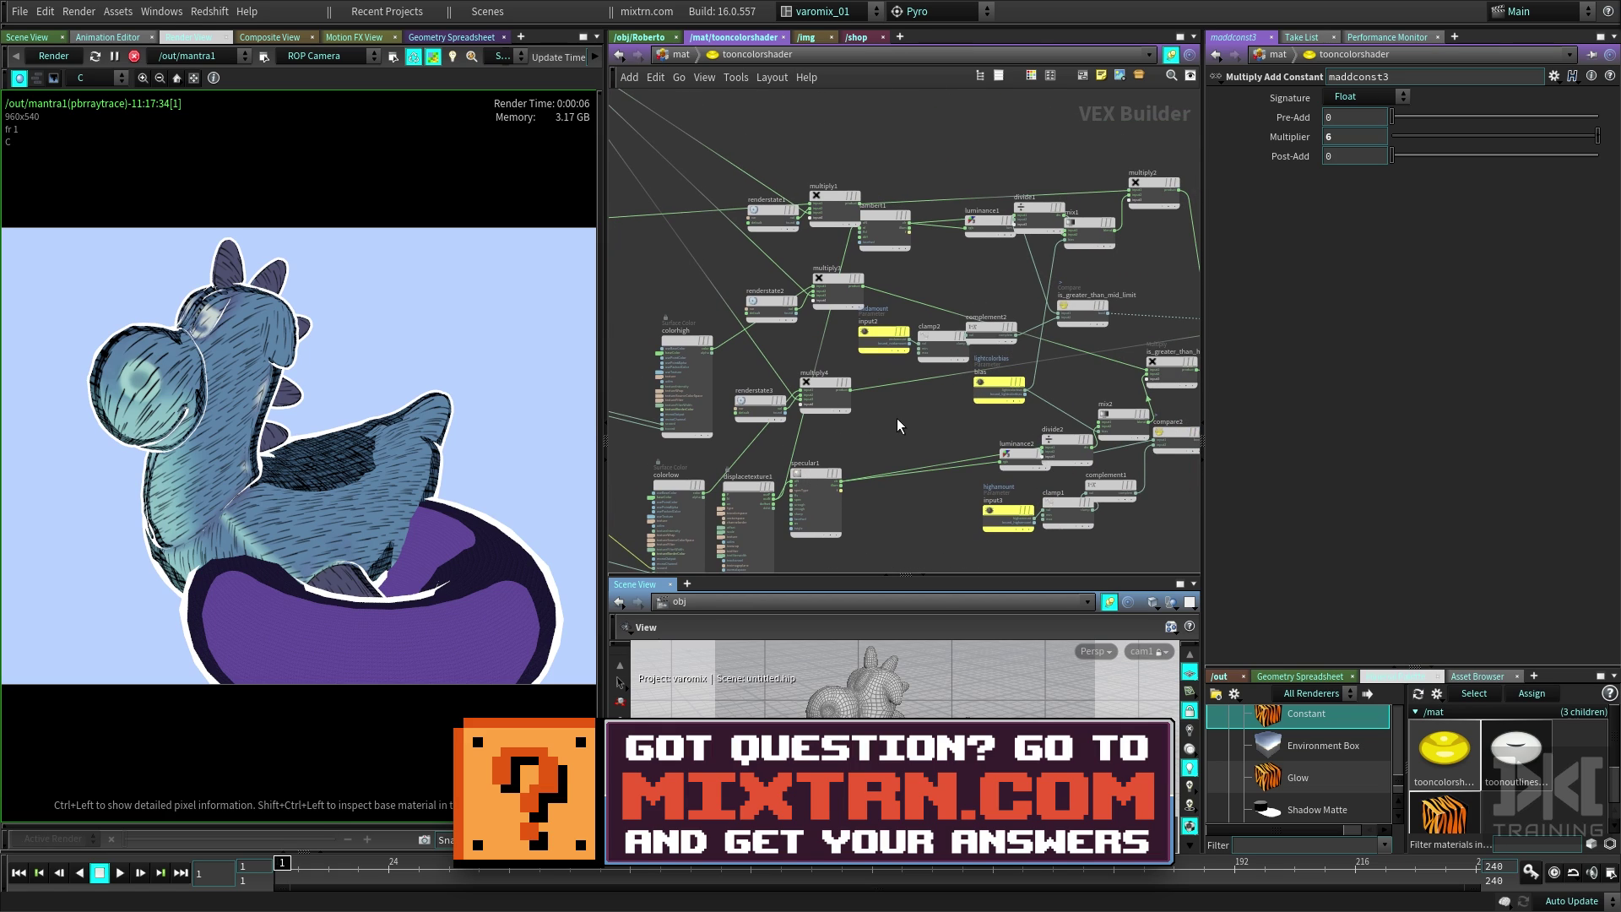